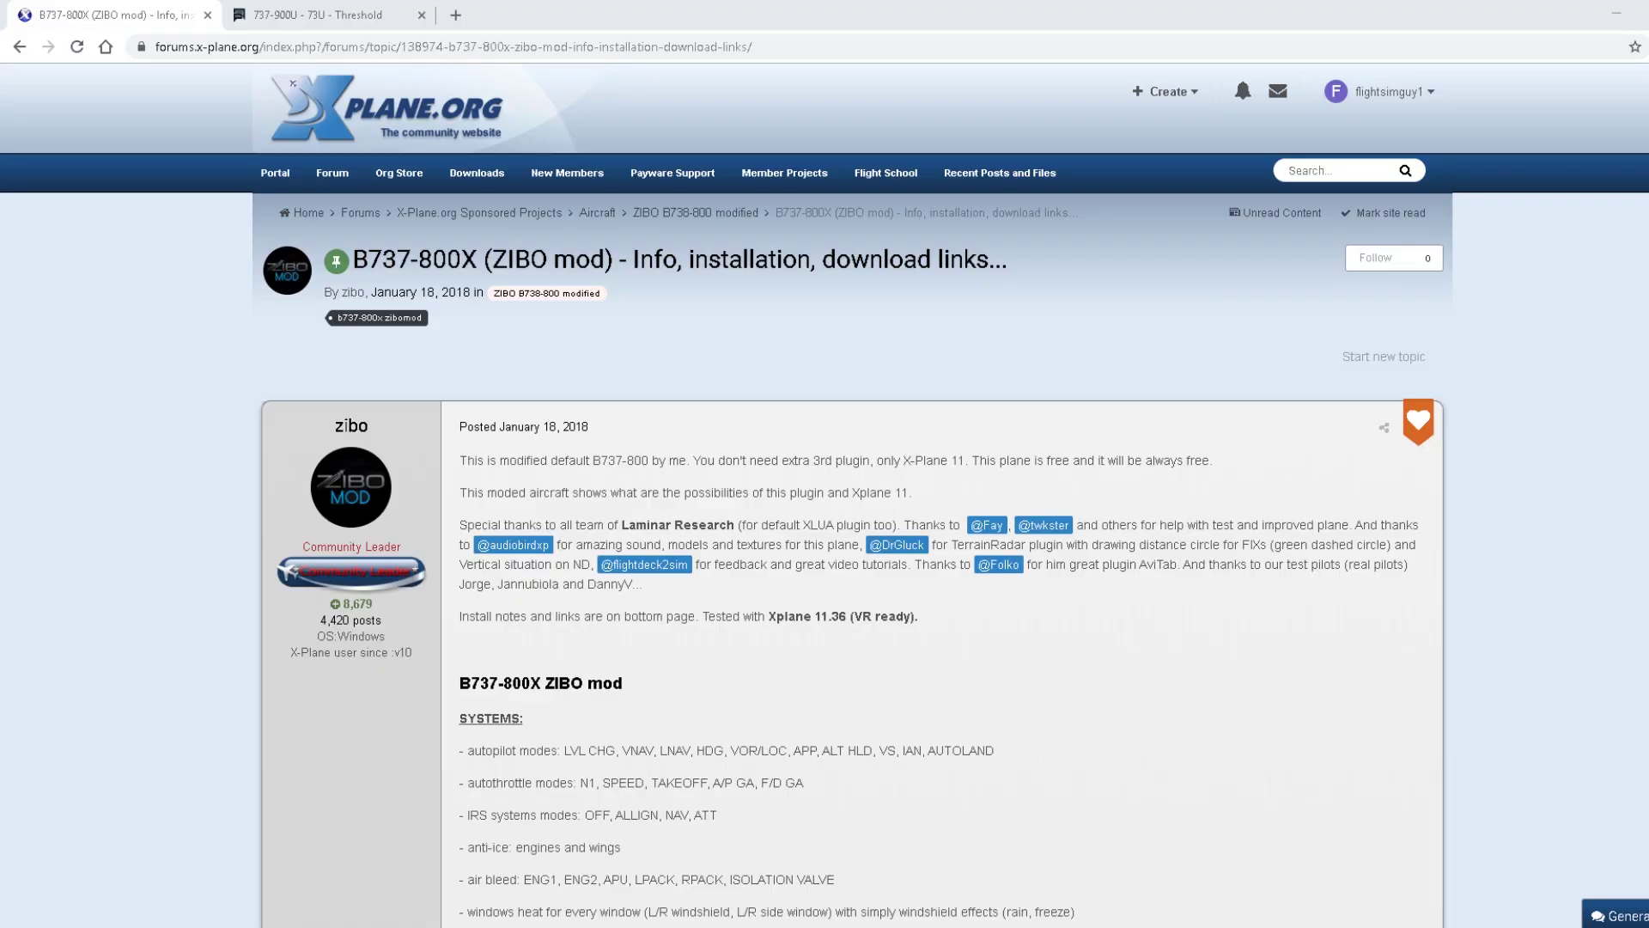
Scroll the B737-800X (ZIBO mod) topic to its INSTALLATION section and ZIBOmod download link.
drag(767, 46, 502, 50)
click(1055, 372)
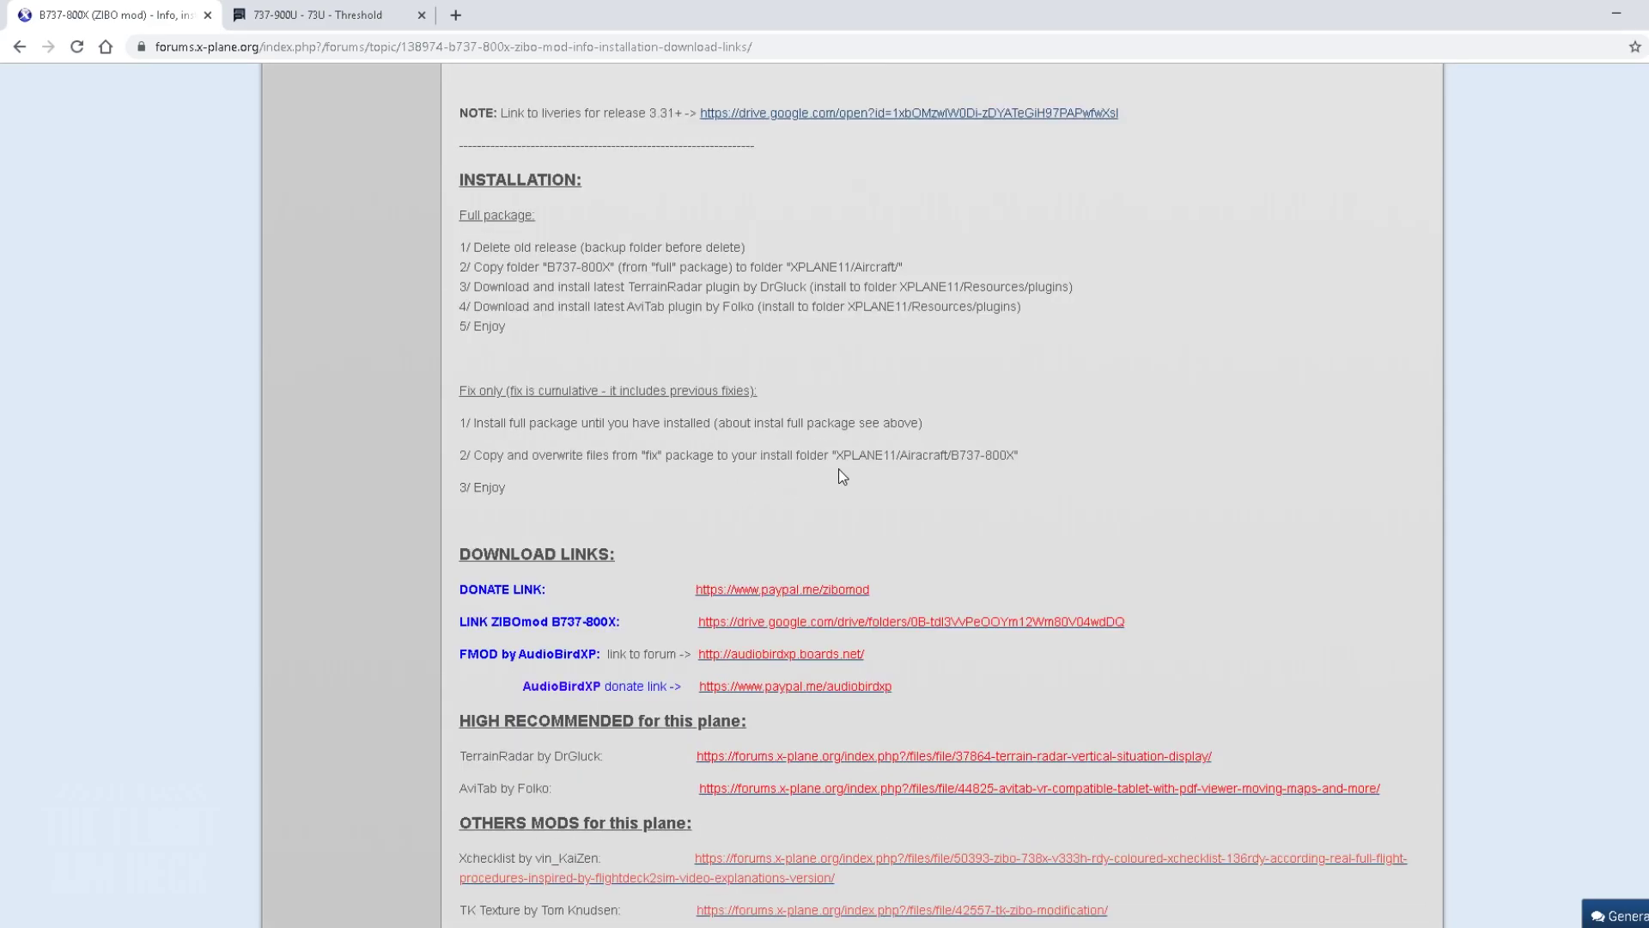
drag(1153, 631, 687, 624)
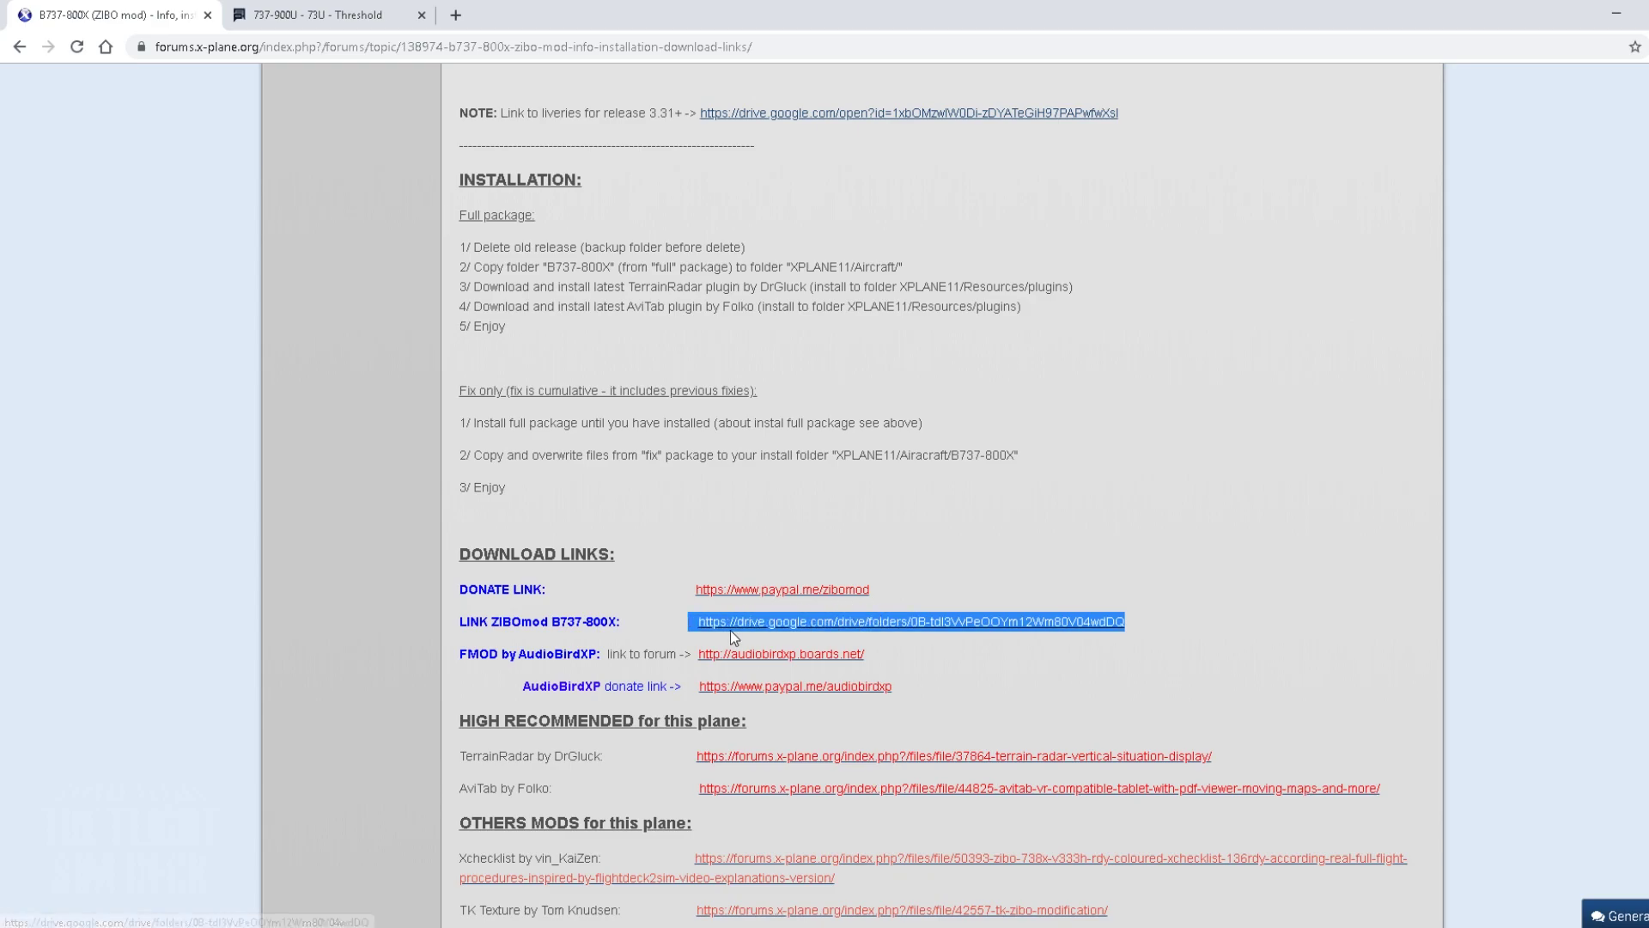
Open the ZIBOmod Drive folder and make a copy of B737-800X_3_37_full.zip.
click(791, 624)
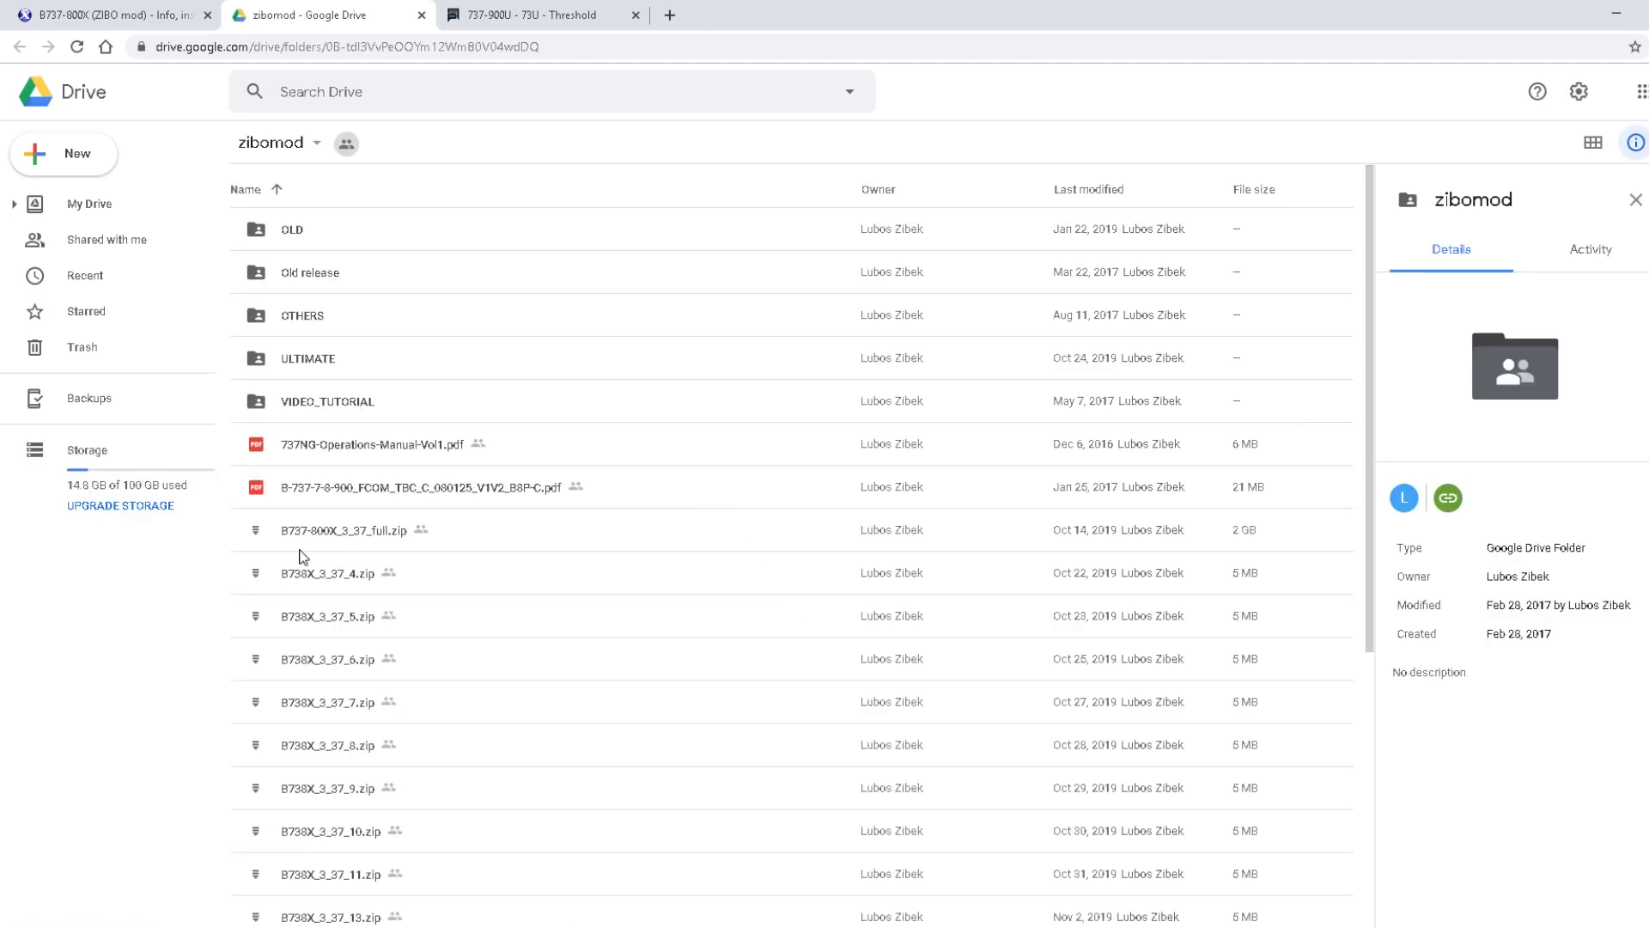
right_click(382, 531)
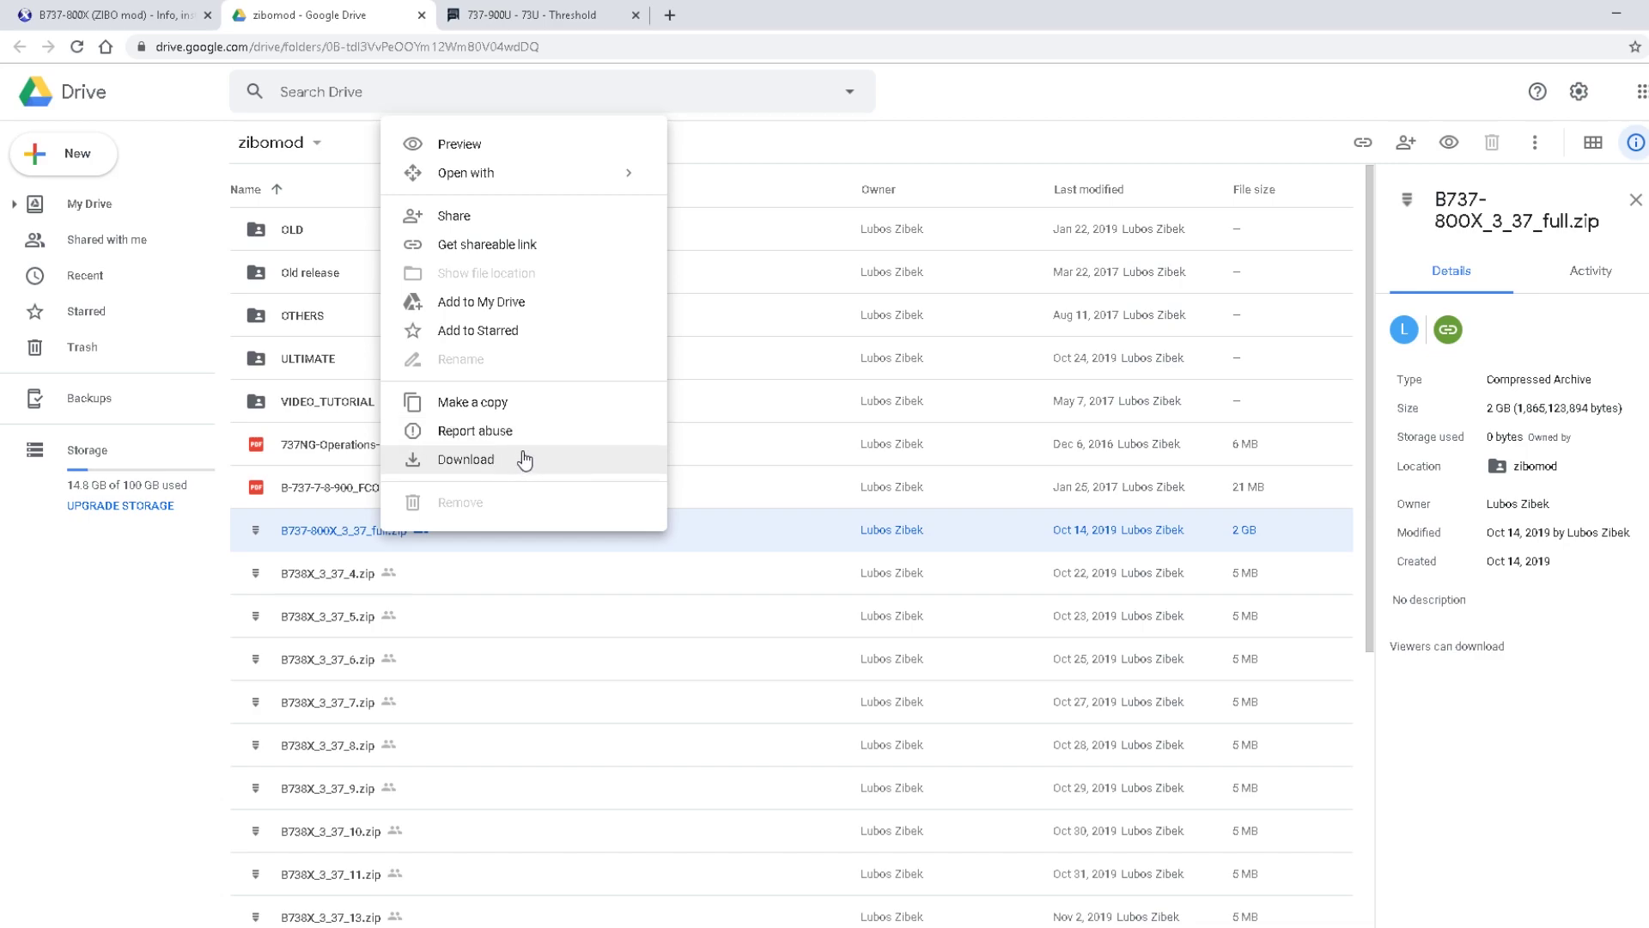
click(513, 411)
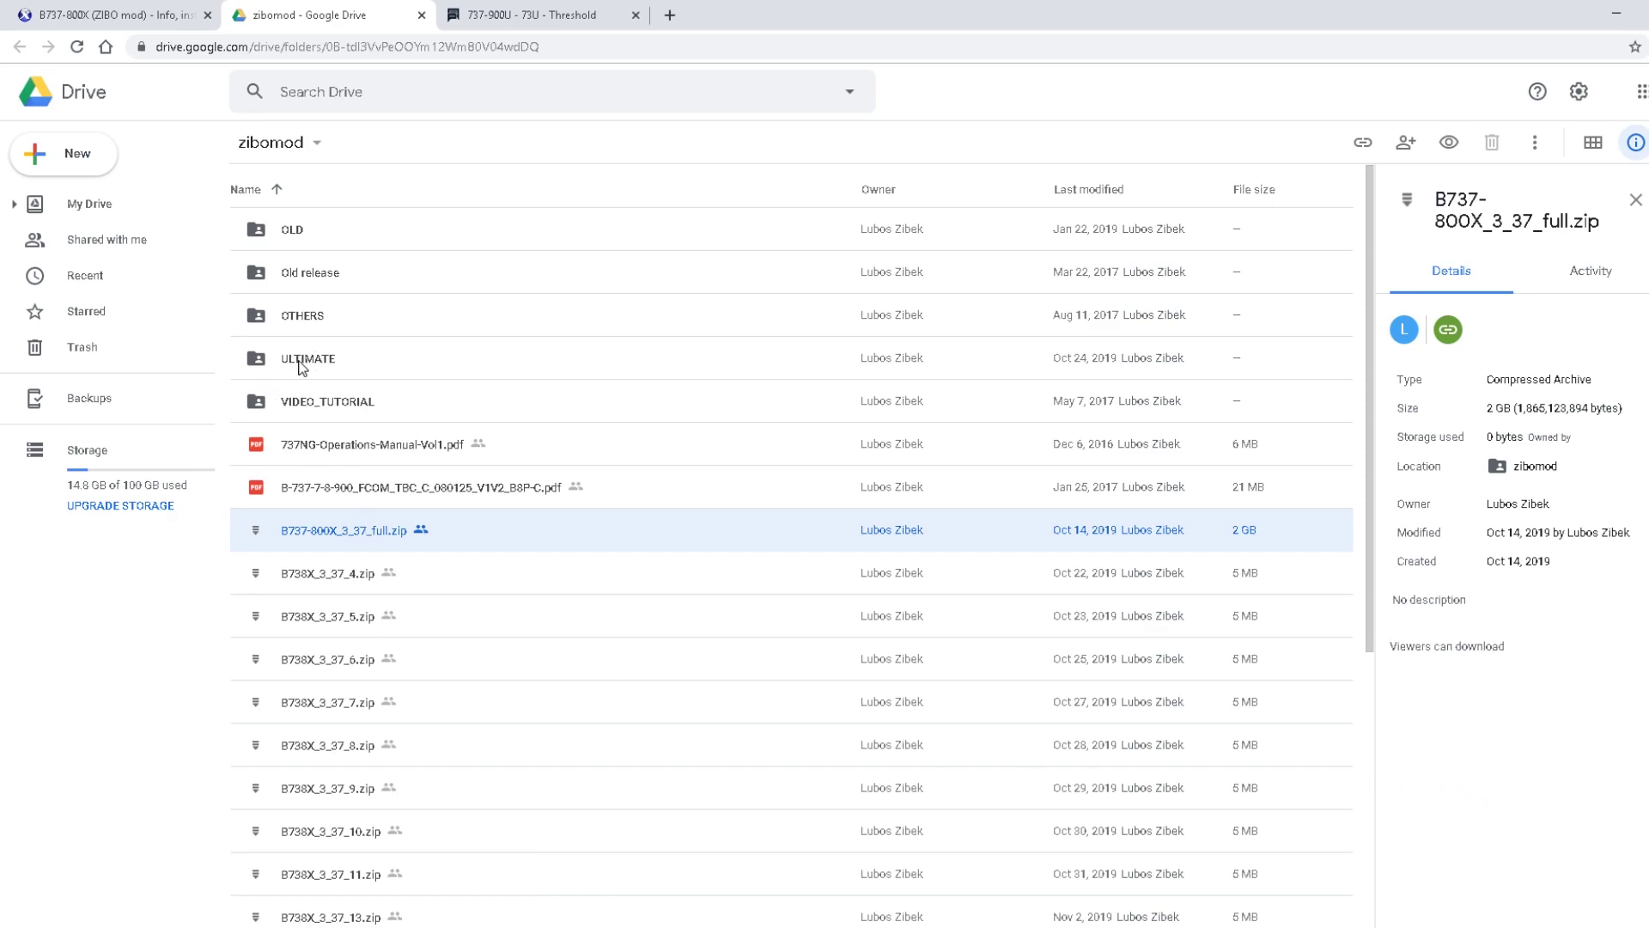
Download B737-700U_3_37_6_full.zip from the ULTIMATE > B737U folder.
click(344, 364)
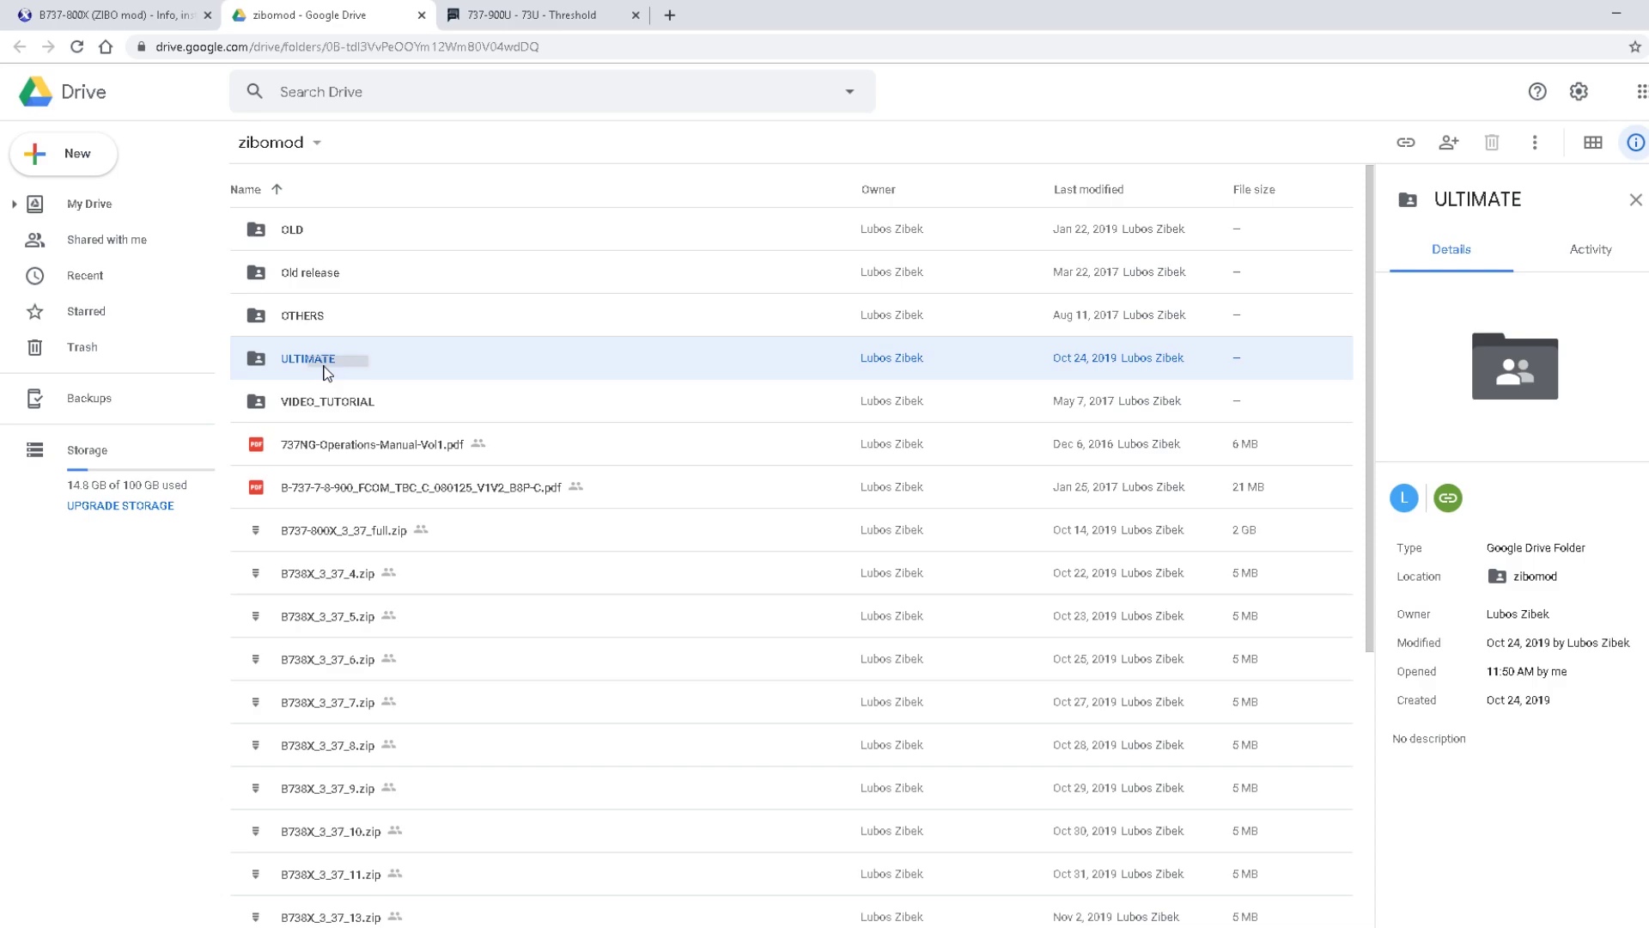
double_click(311, 366)
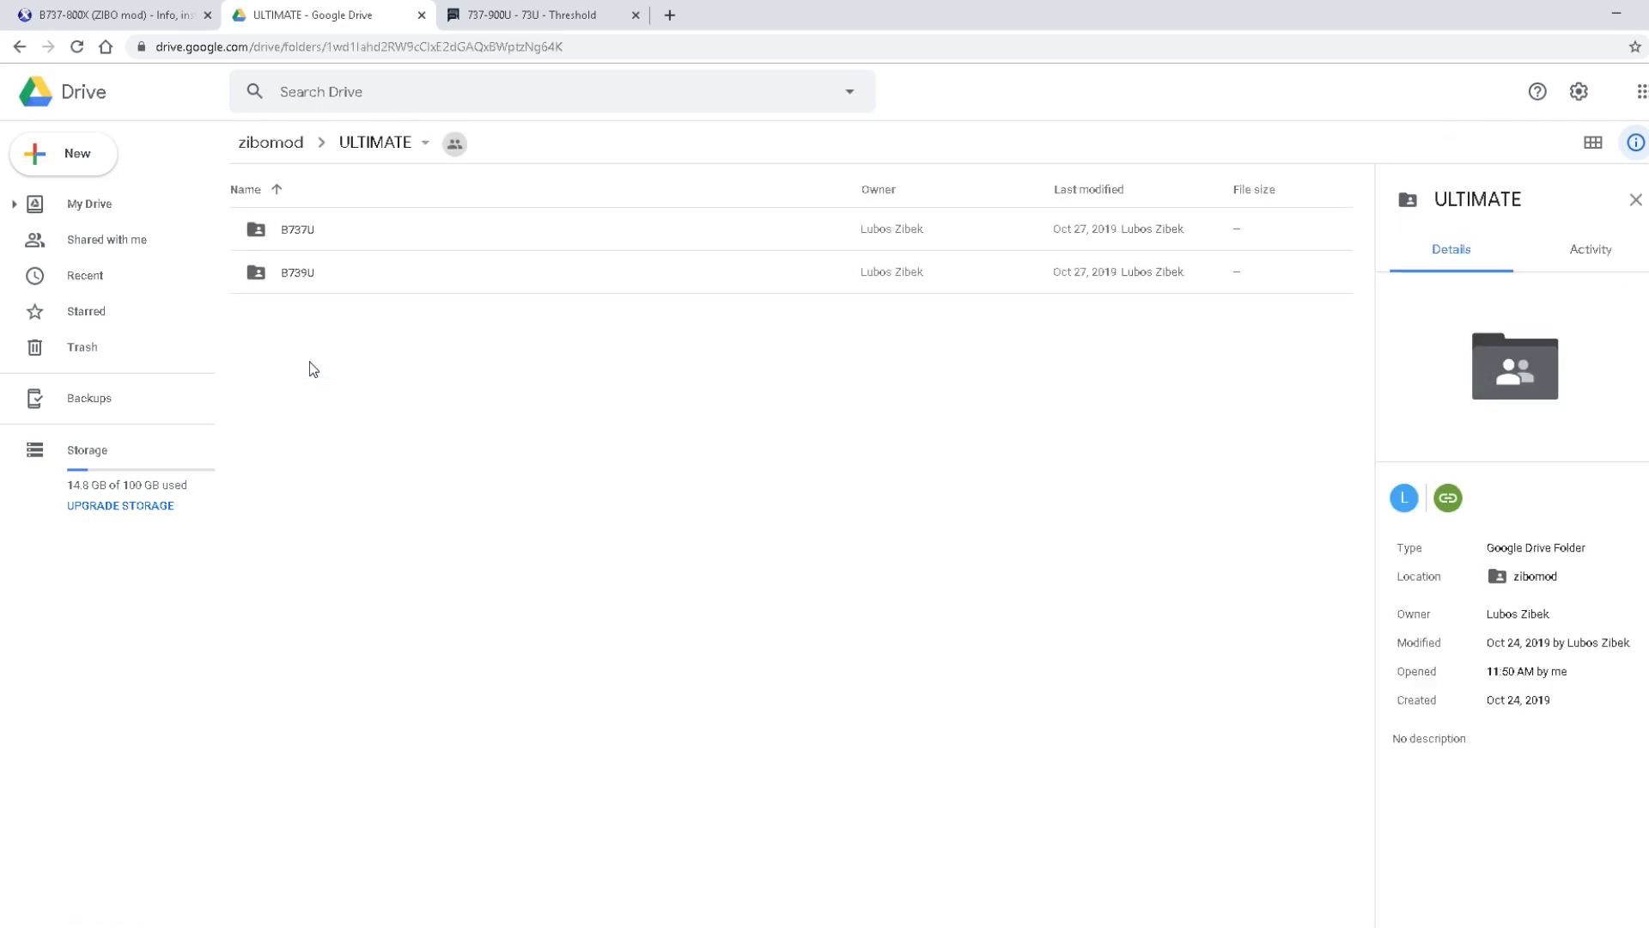
click(308, 236)
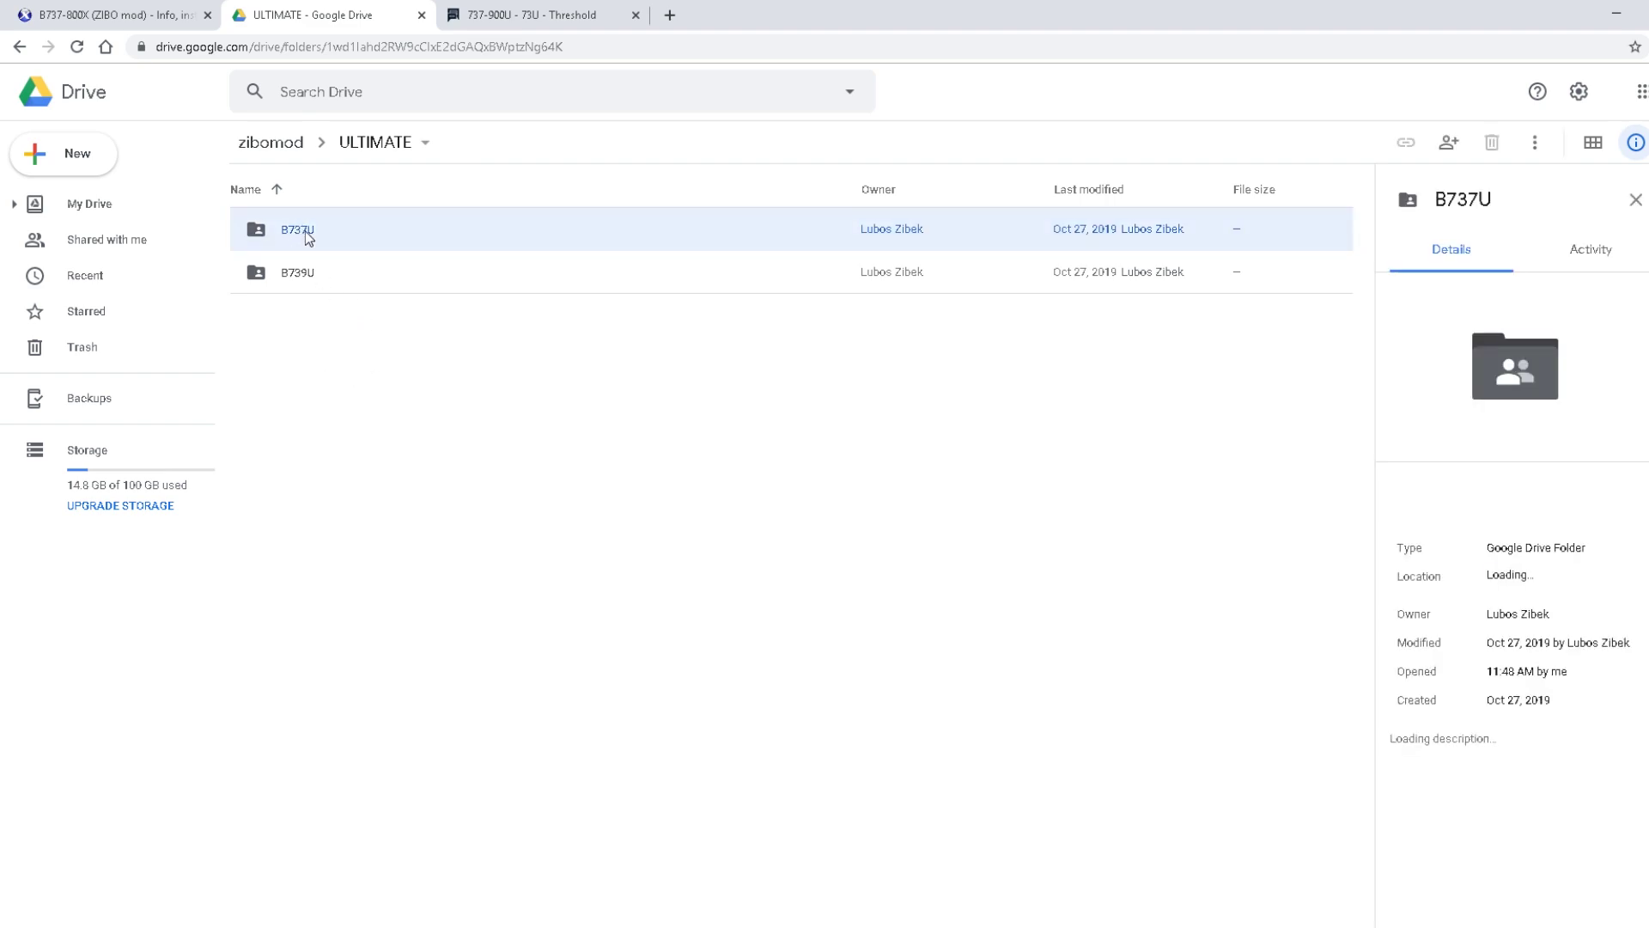
double_click(306, 231)
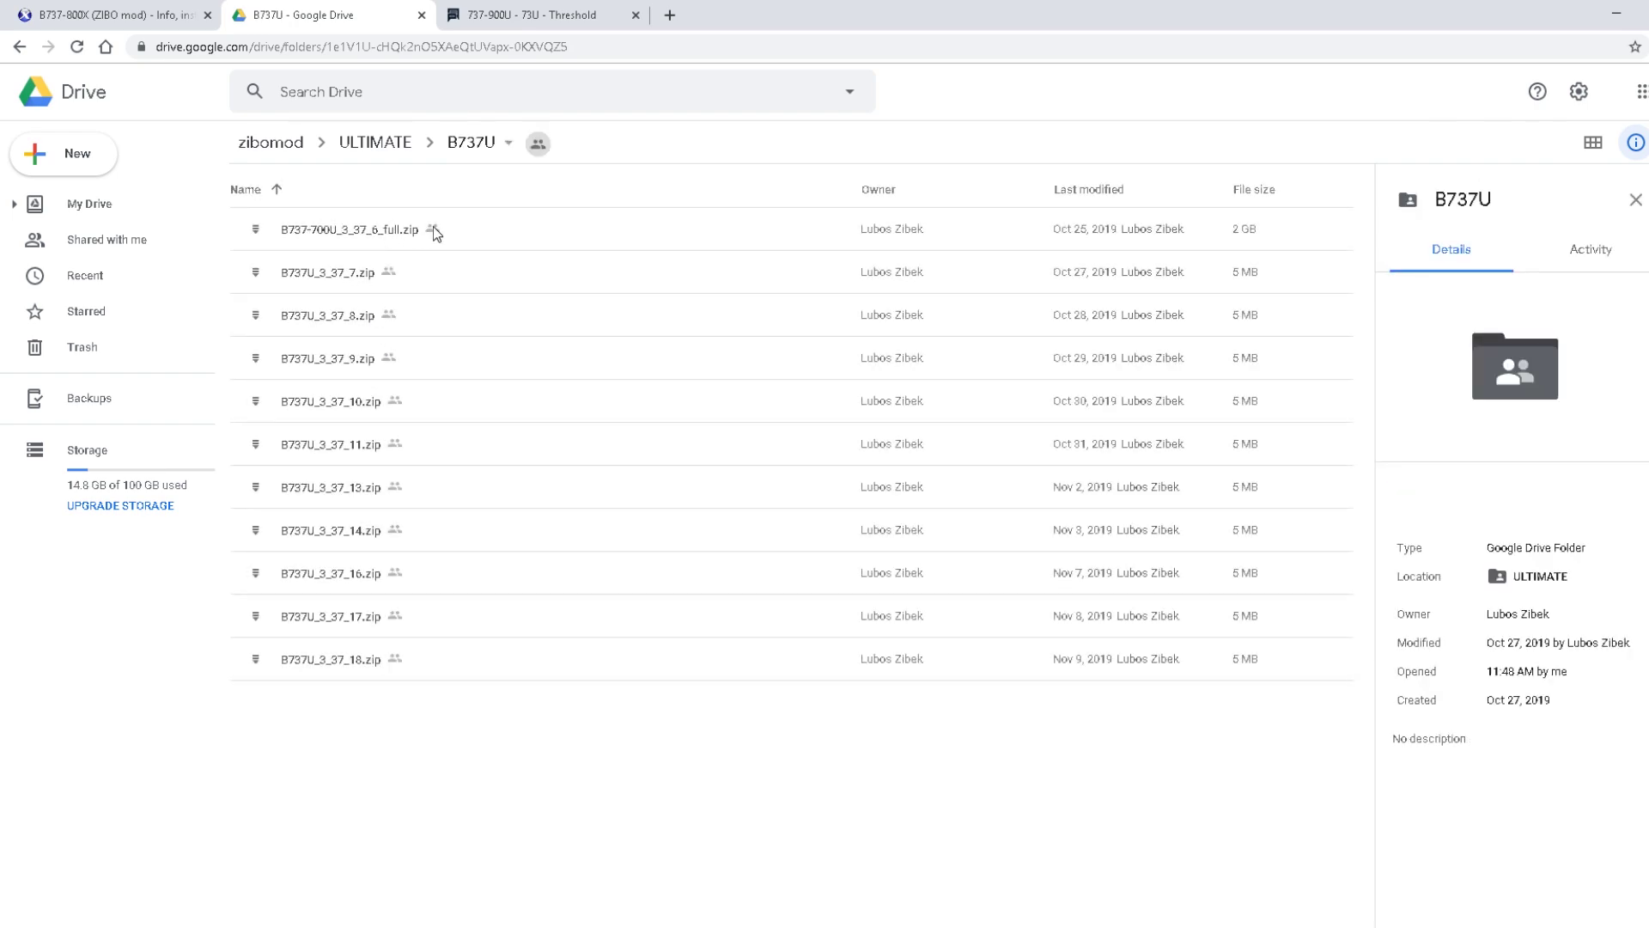
right_click(376, 225)
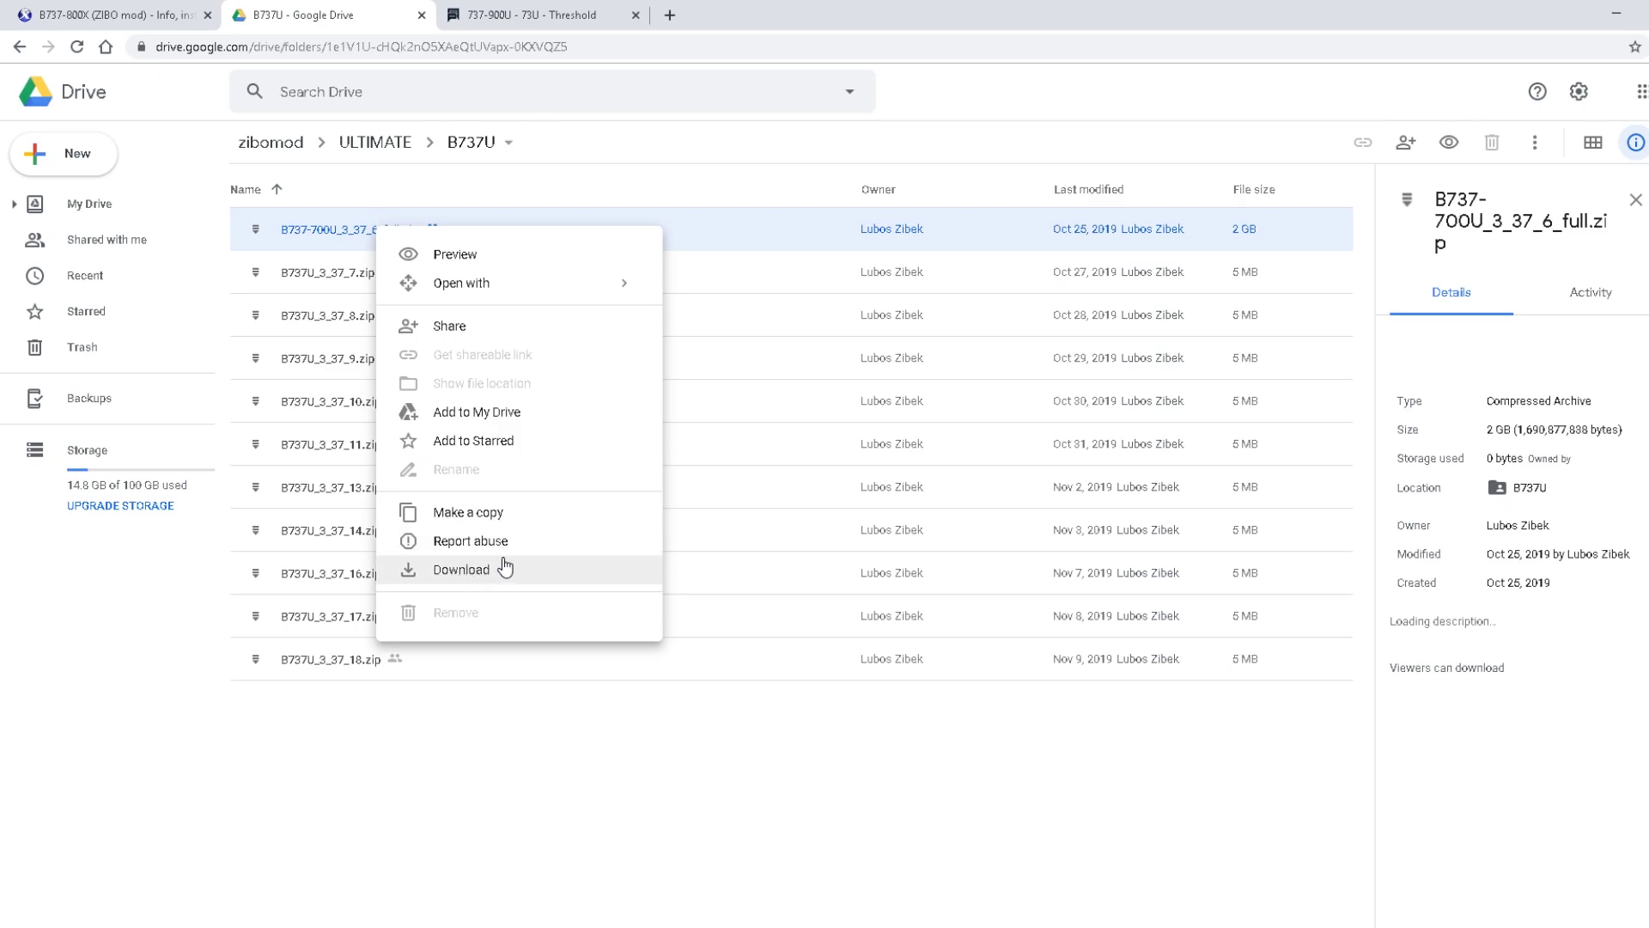
click(514, 900)
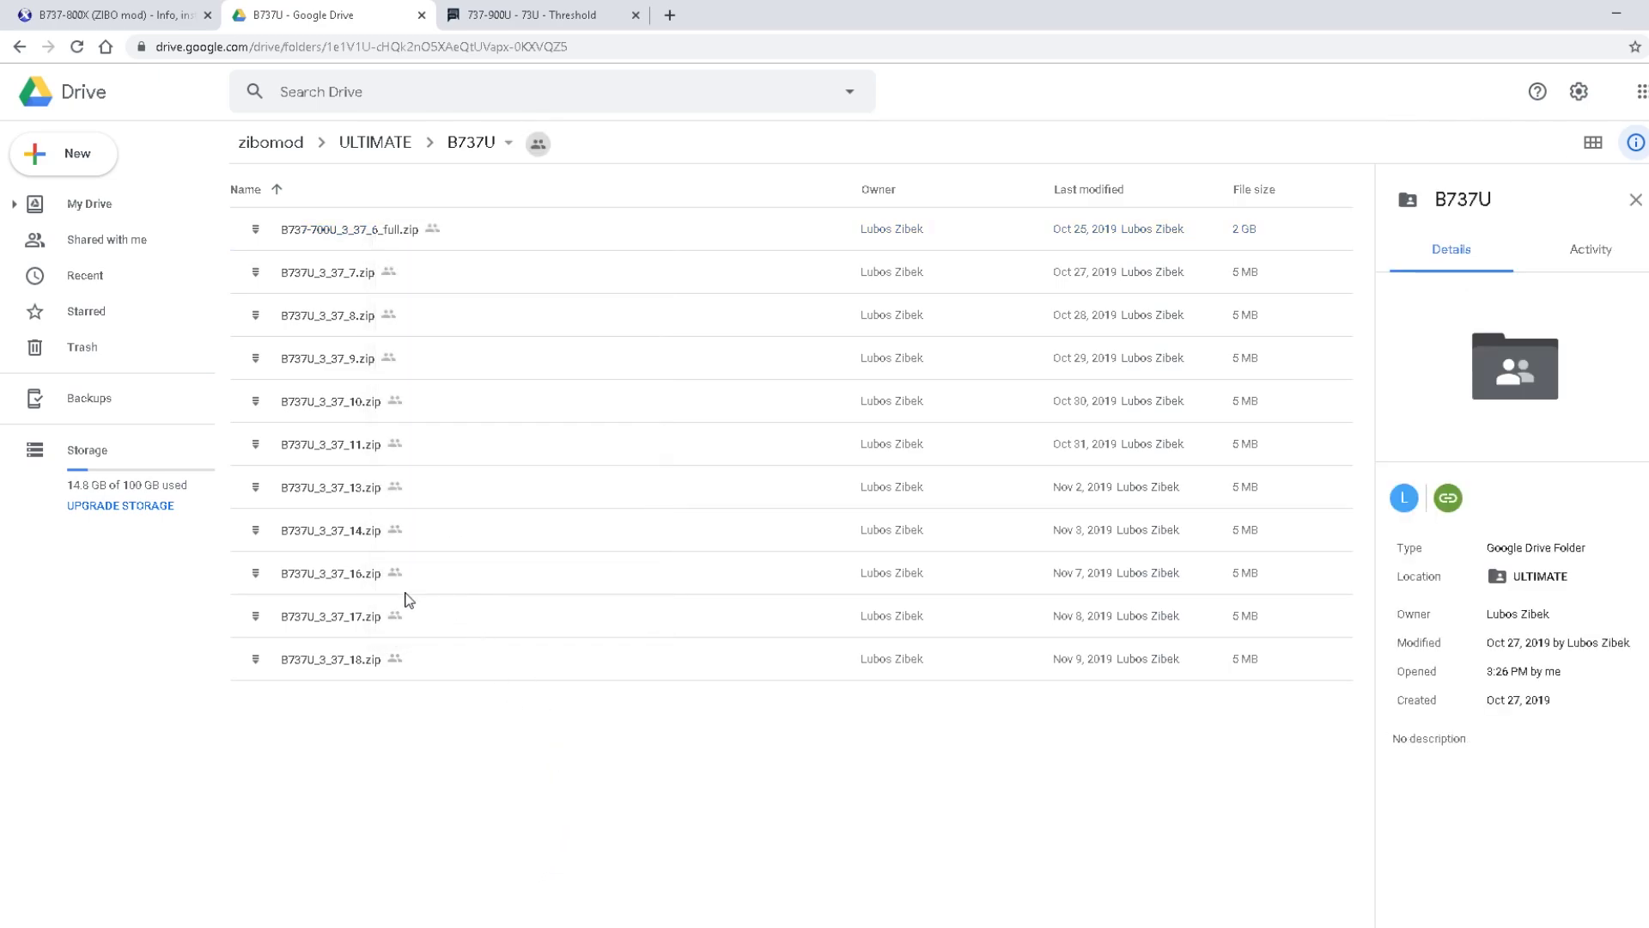
Open the ULTIMATE > B739U folder to view the B739U_3_37_18.zip update.
click(372, 142)
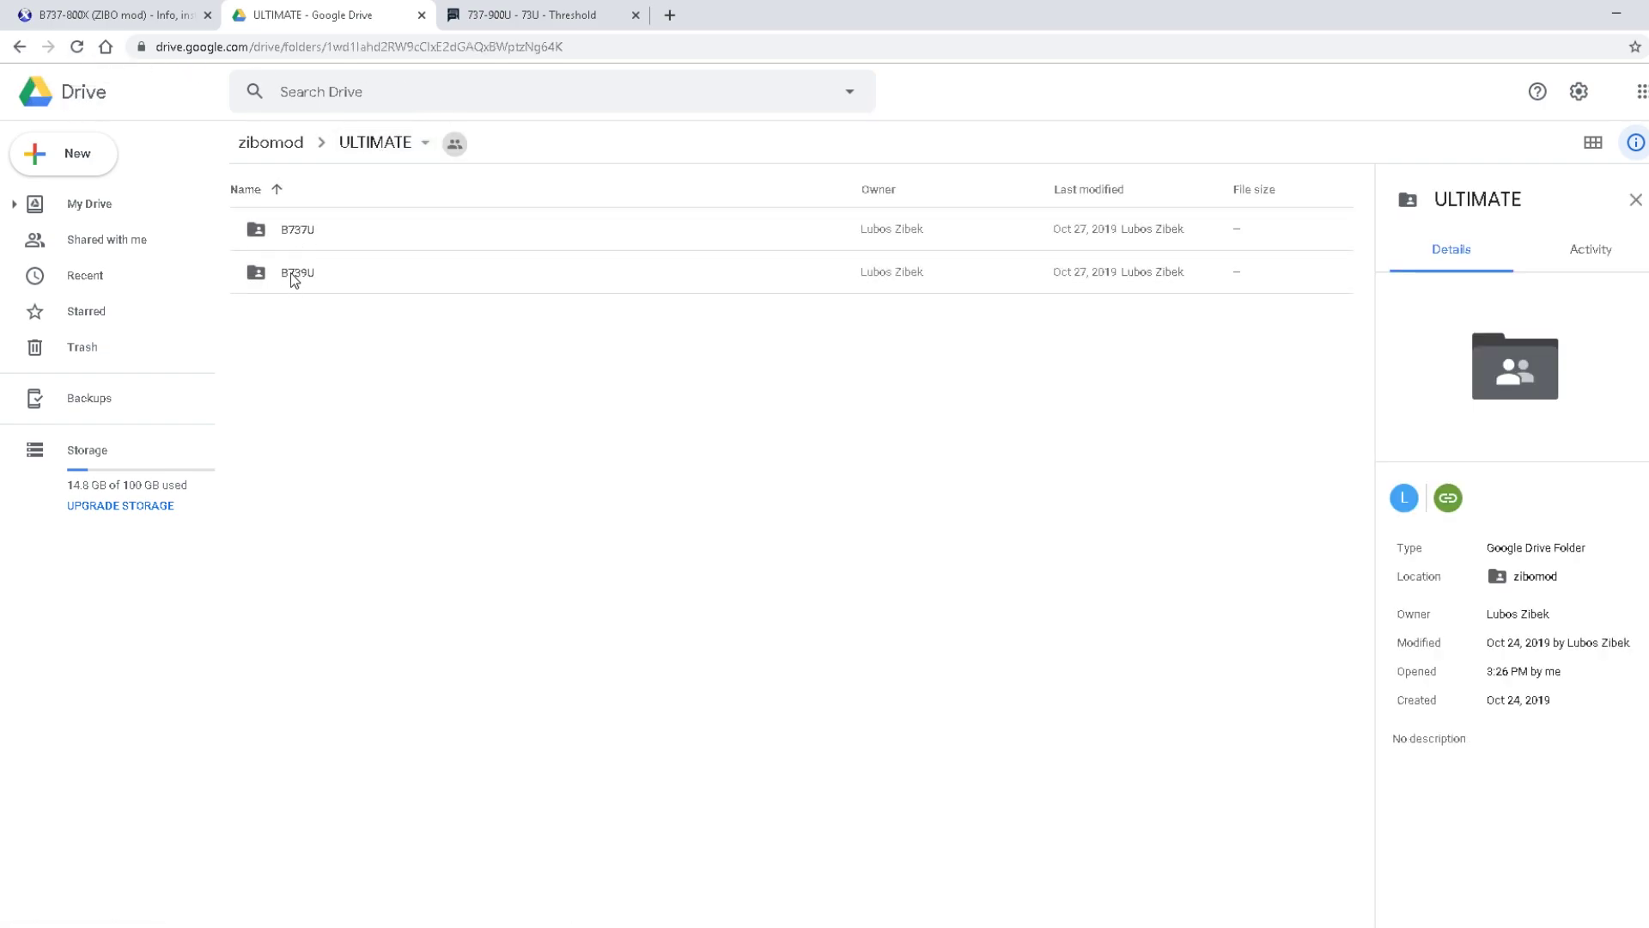
double_click(292, 273)
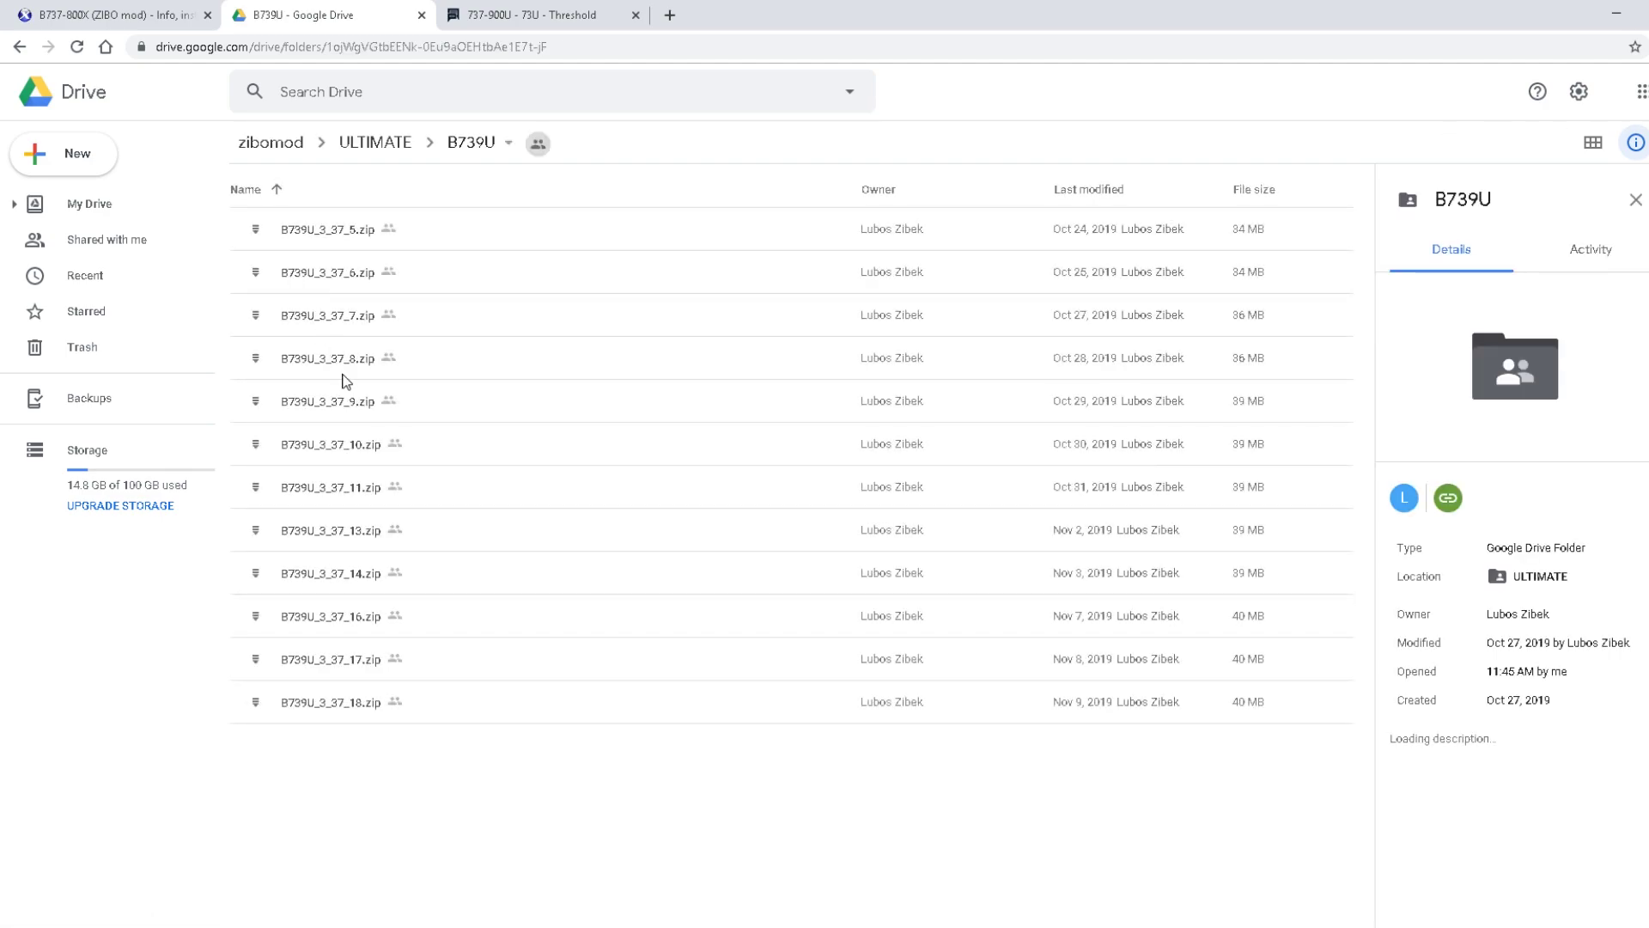
click(495, 706)
drag(477, 712, 365, 705)
click(473, 778)
On the Threshold 737-900U 1909 page, request the file and confirm Download for 737-900U_1909.zip.
click(511, 17)
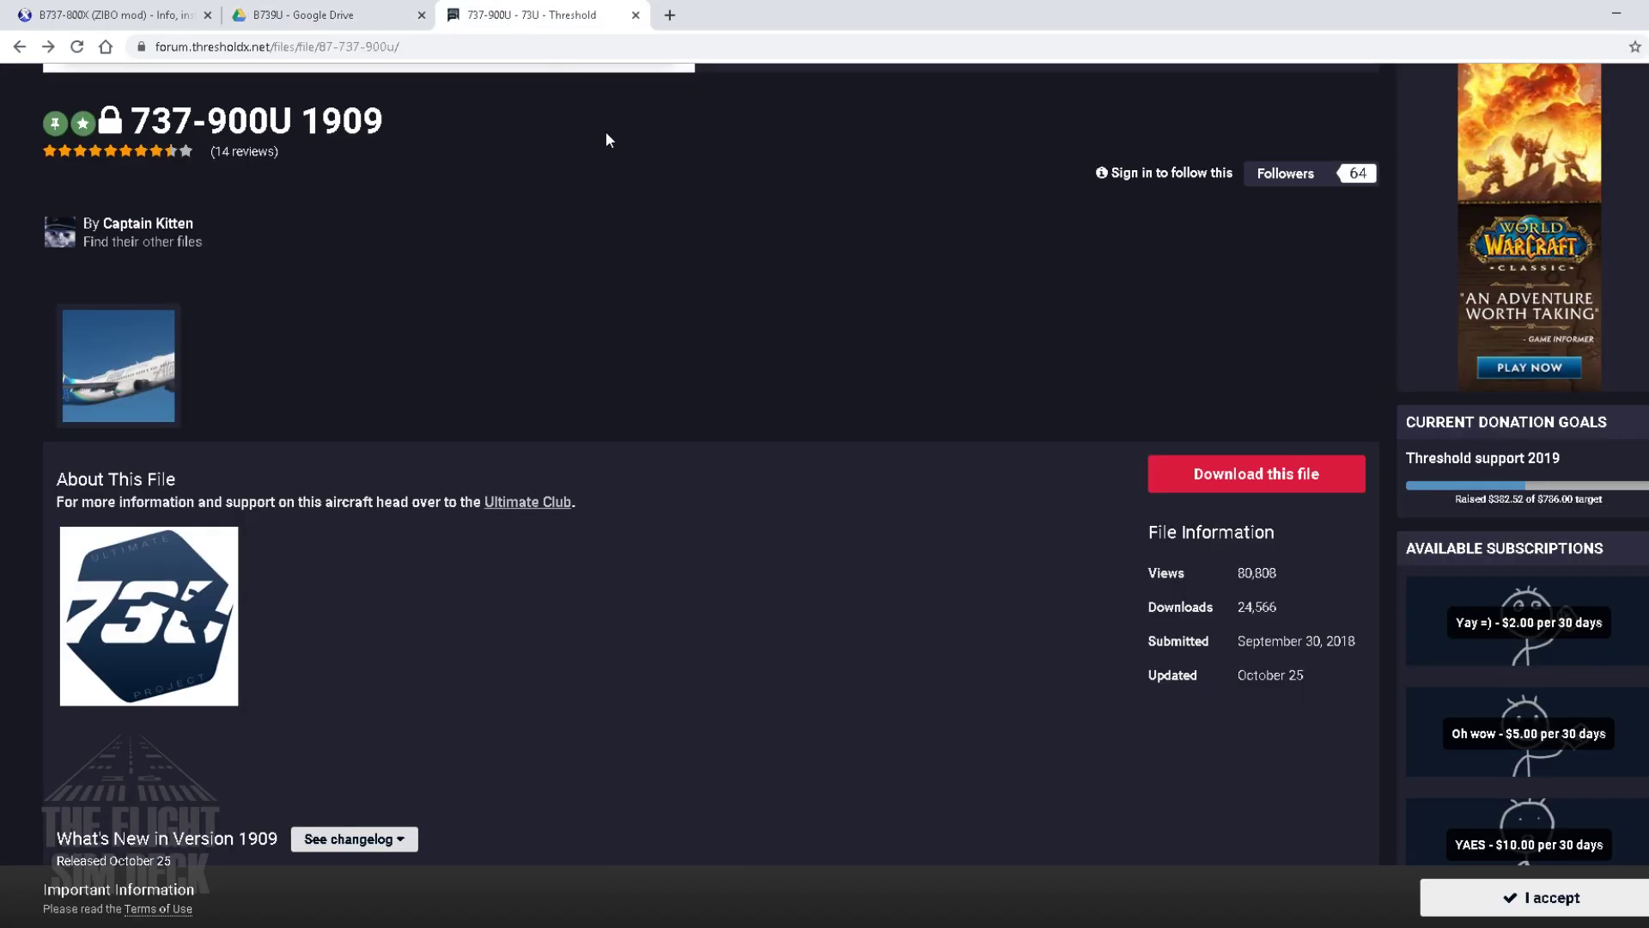
drag(415, 56, 318, 50)
click(949, 658)
scroll(945, 653, down, 8)
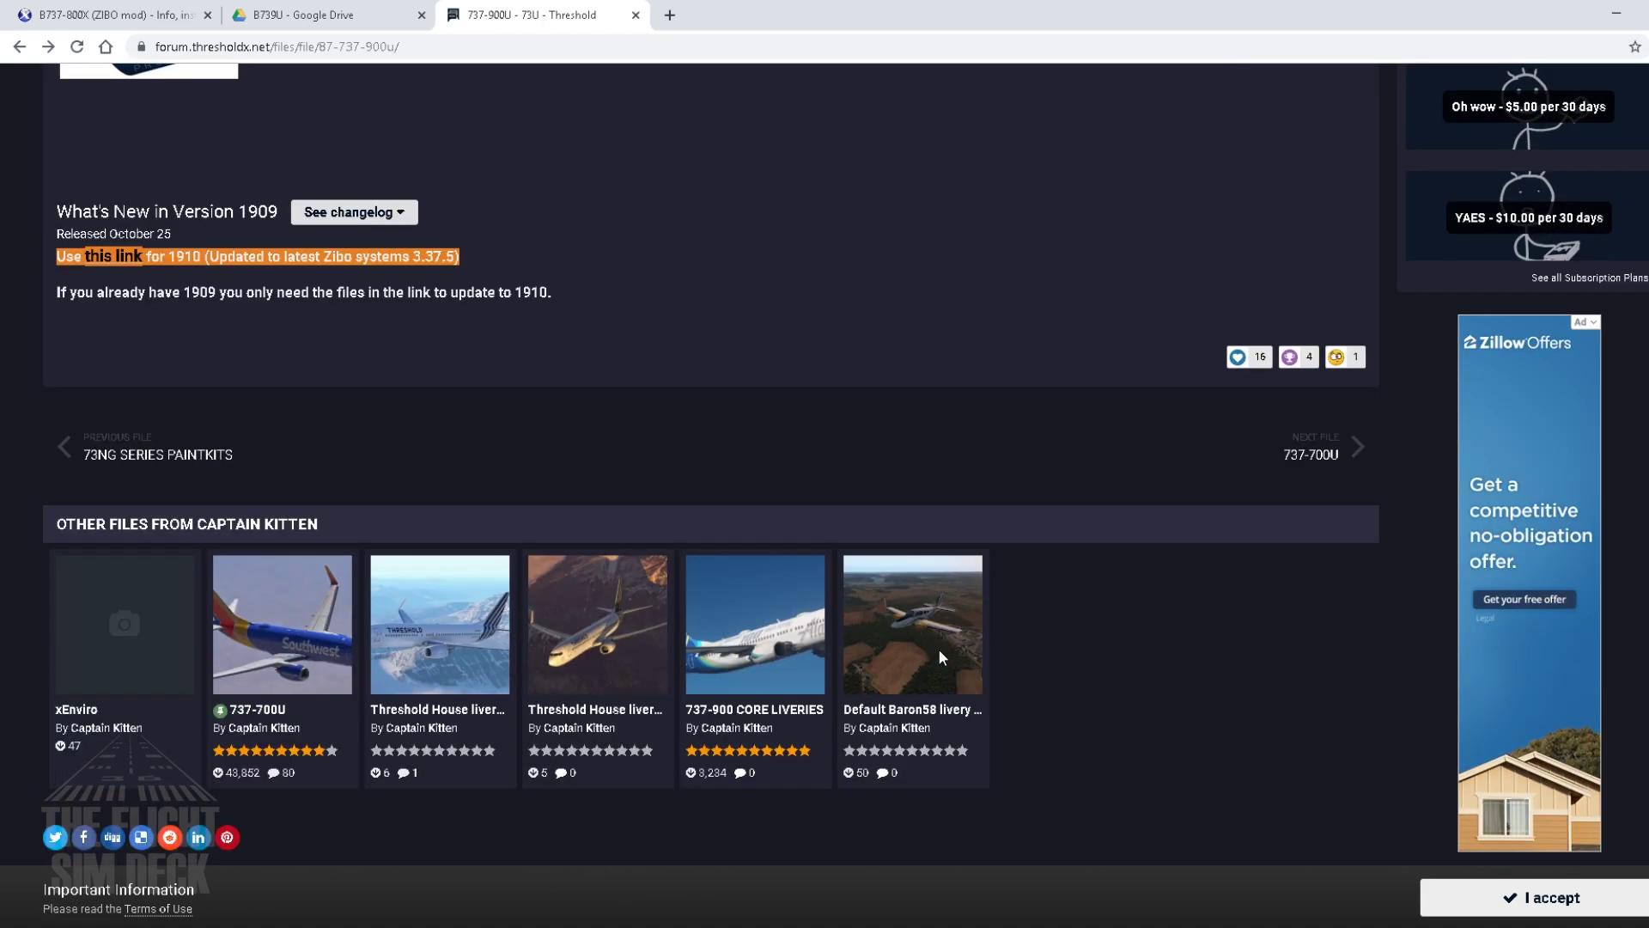
scroll(945, 645, up, 9)
scroll(950, 640, down, 3)
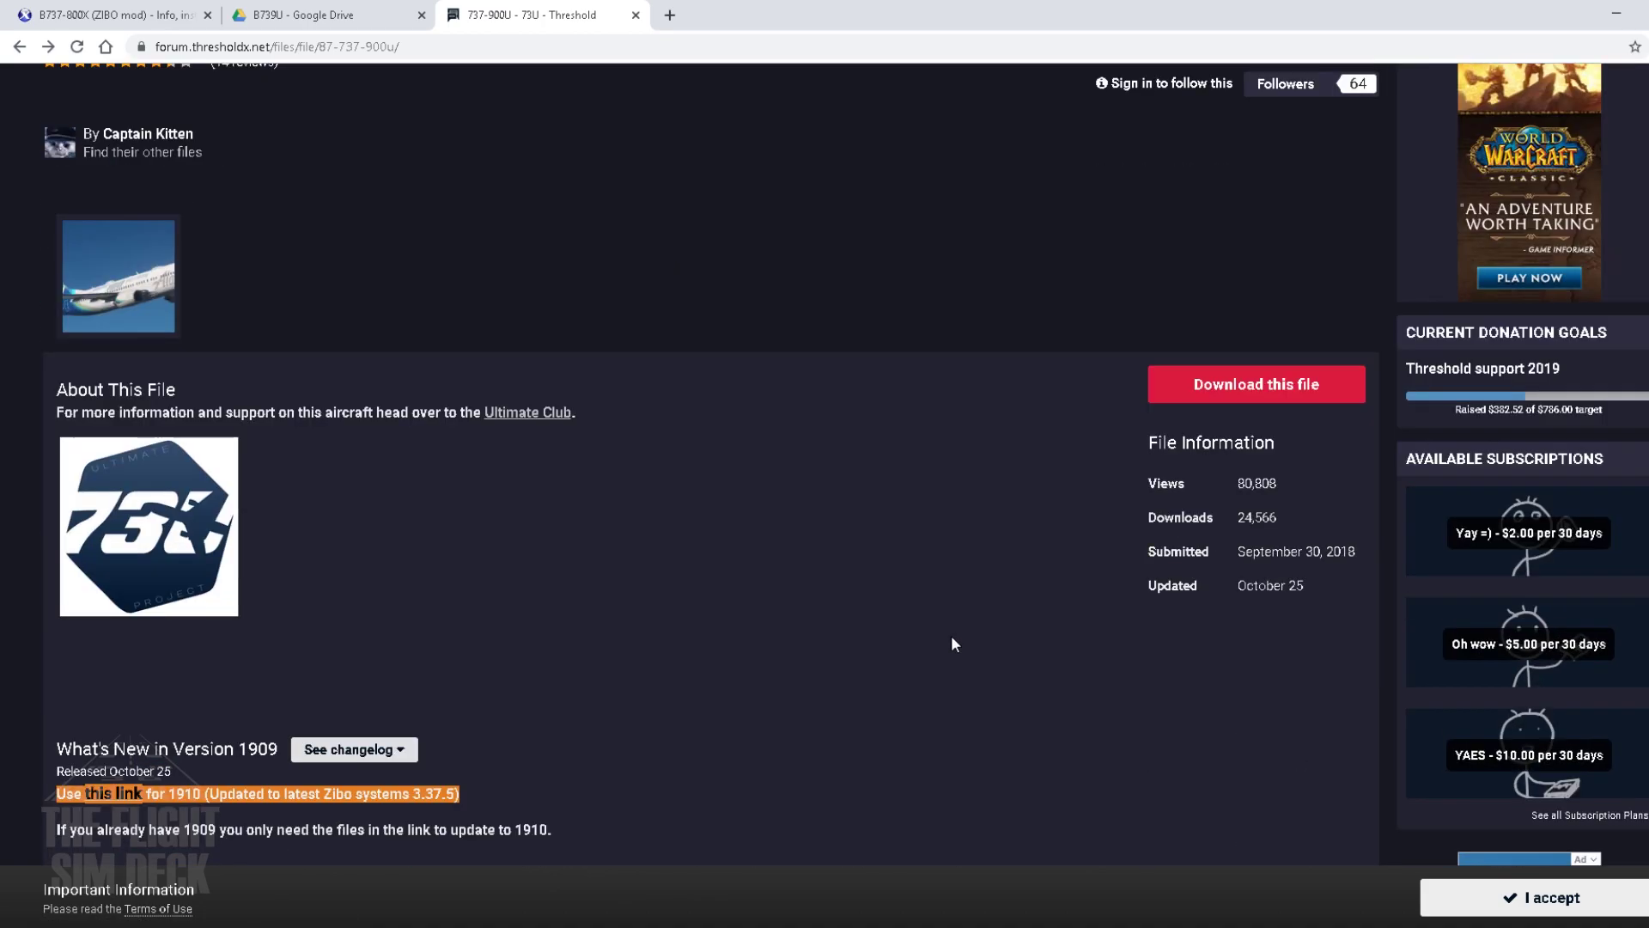
scroll(911, 627, up, 2)
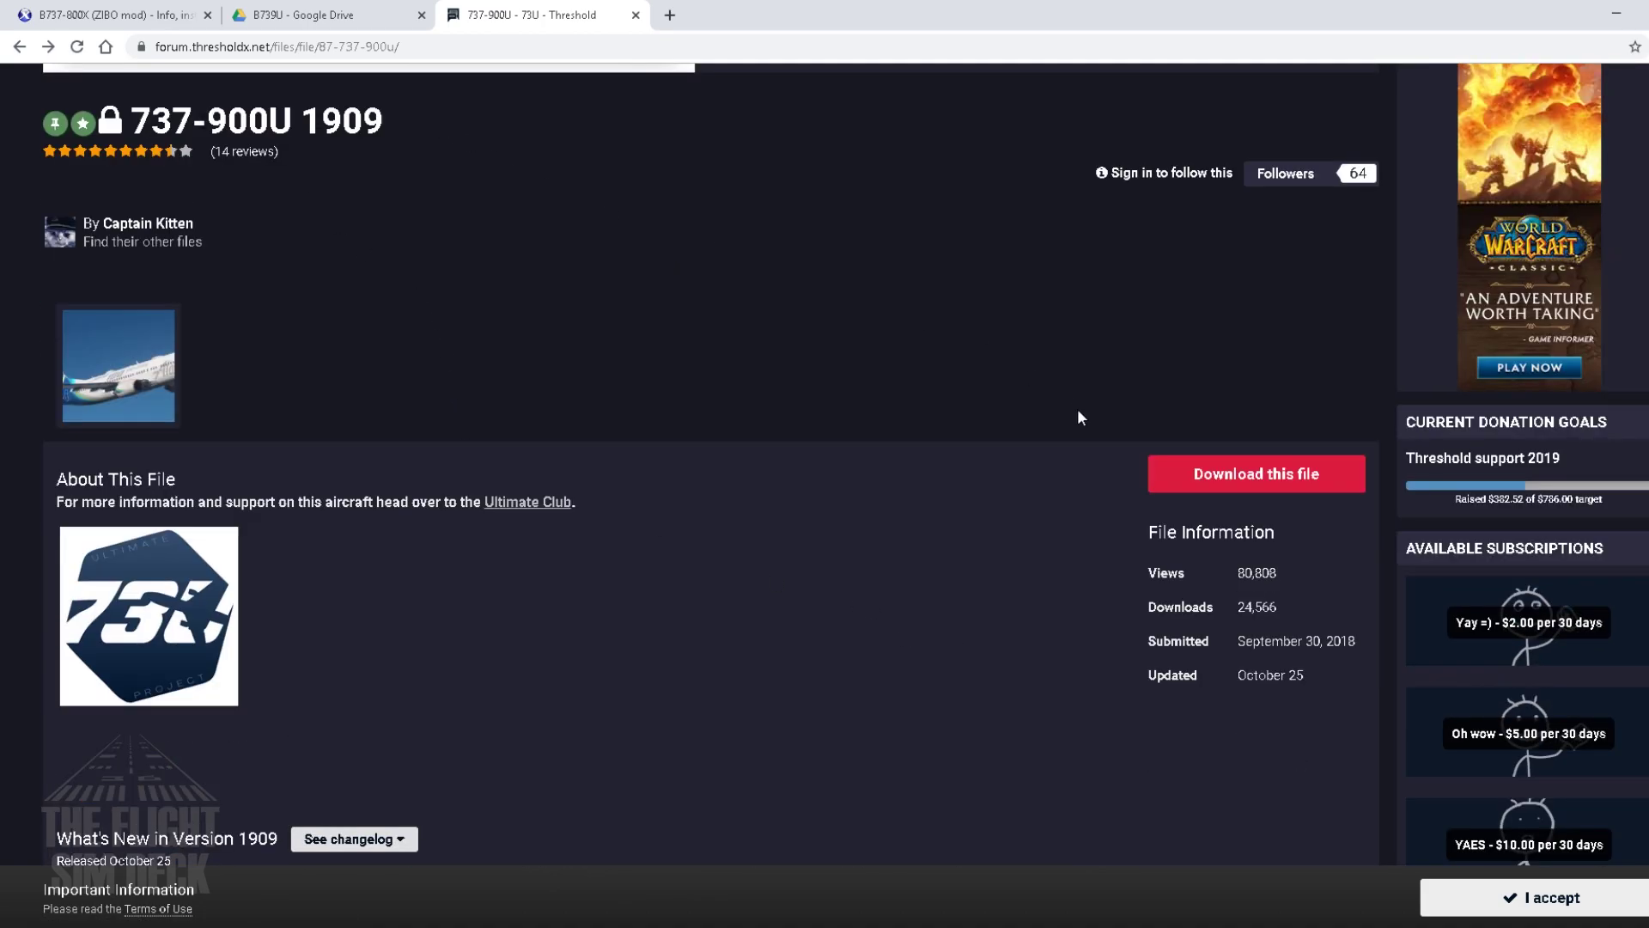
click(1255, 472)
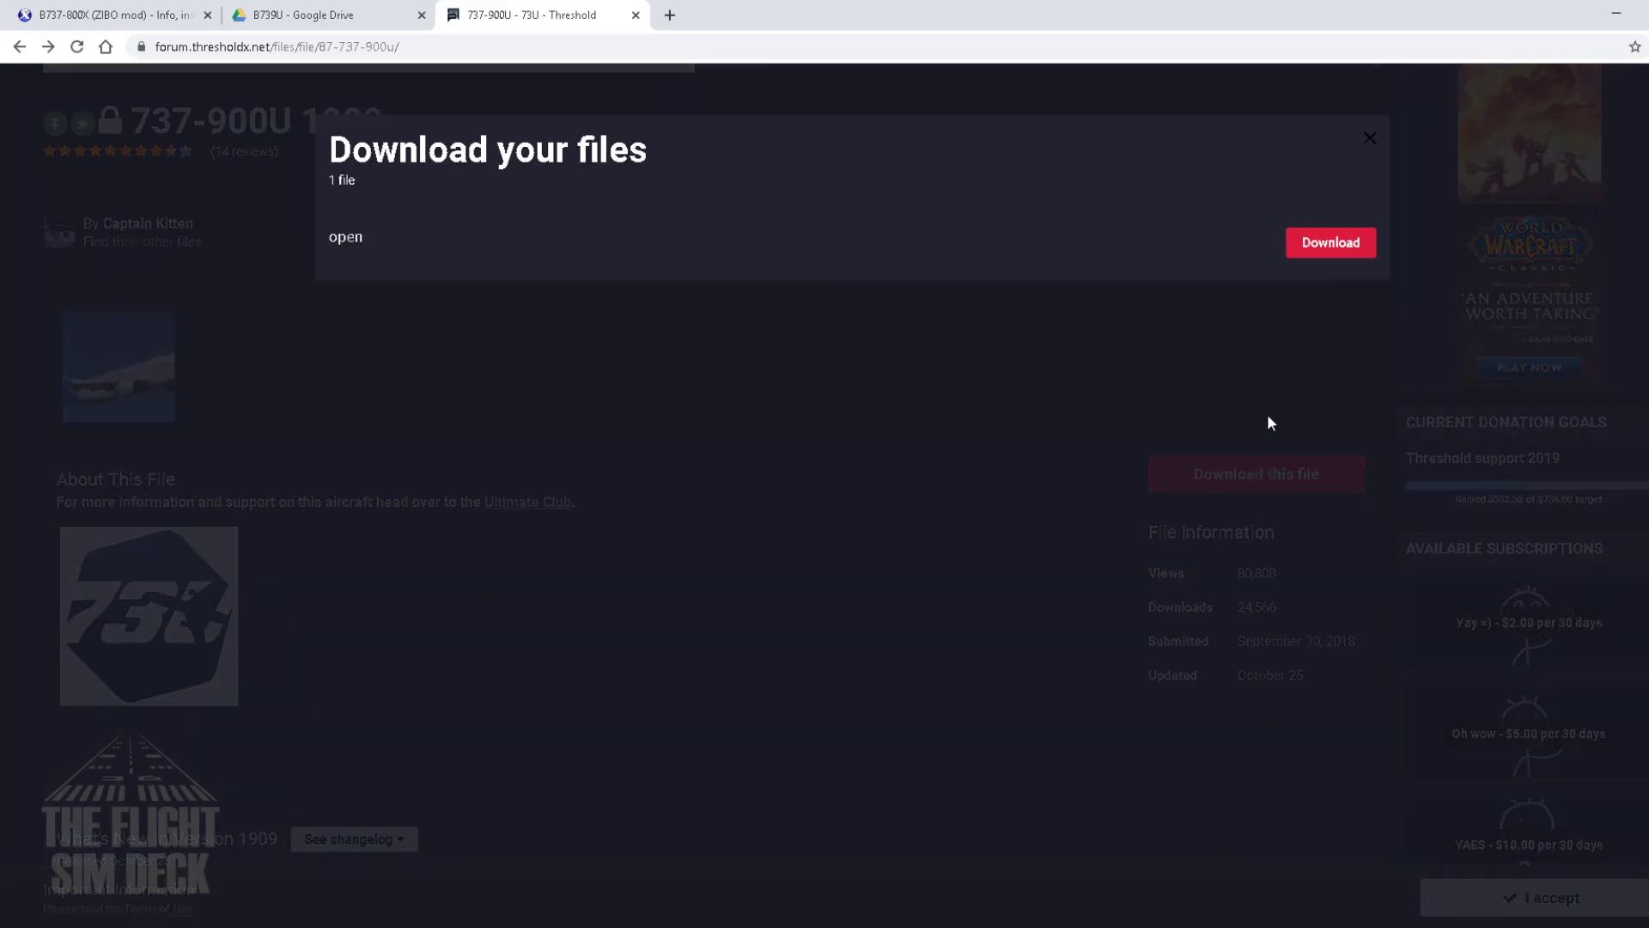
click(1325, 249)
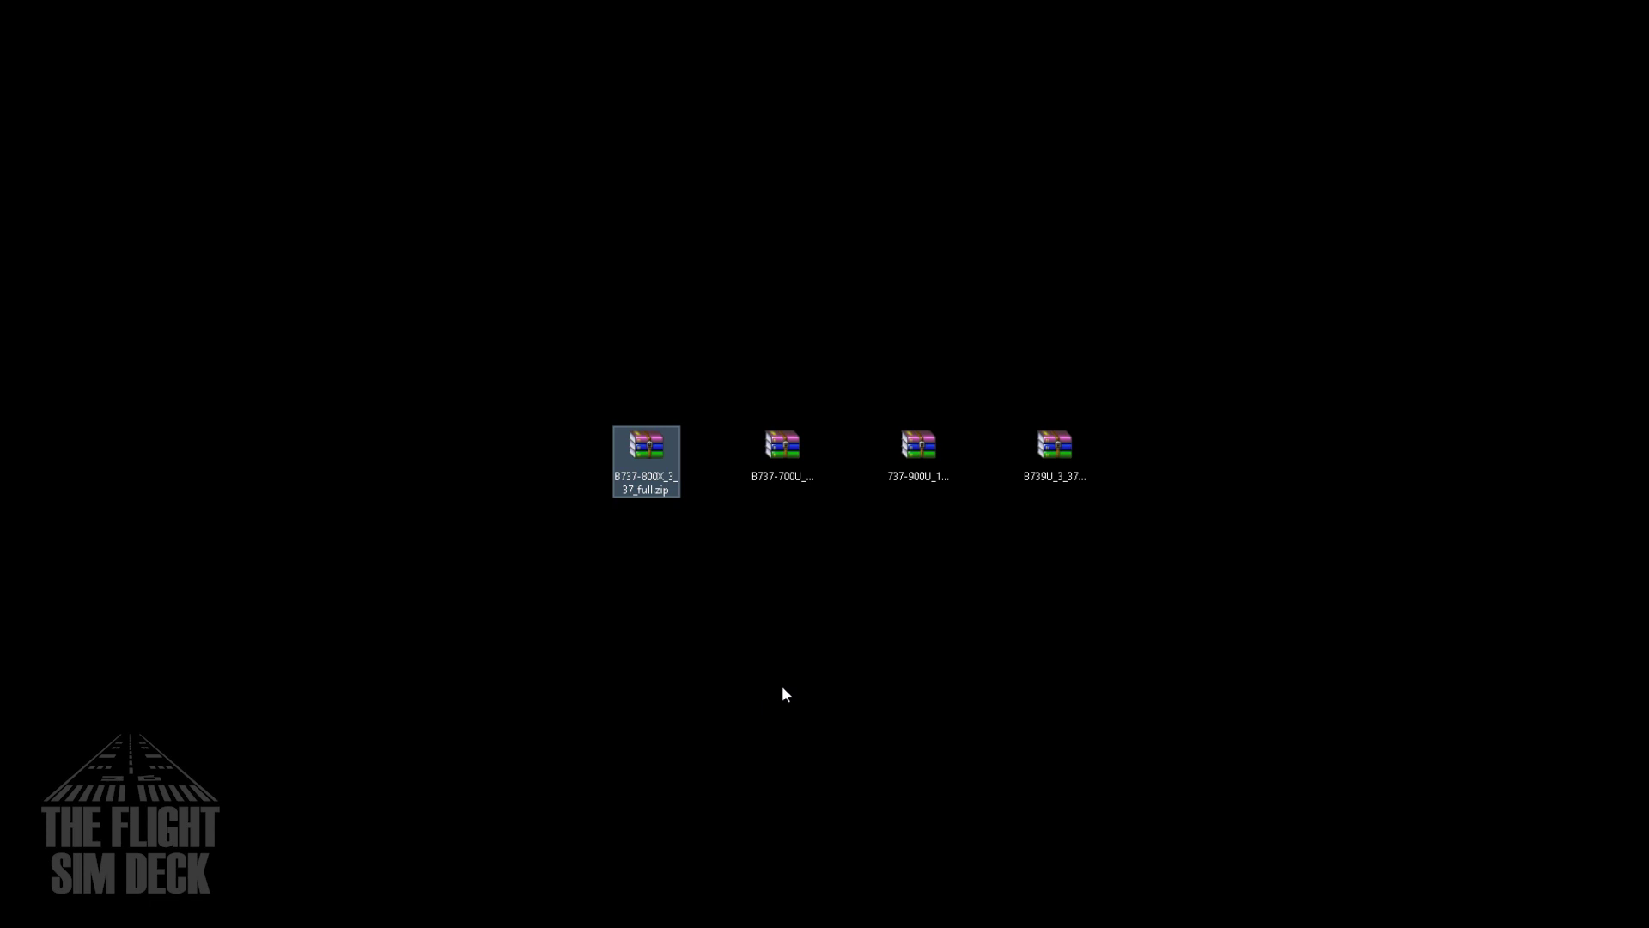
Open the B737-800X_3_37_full.zip archive in Windows Explorer.
click(783, 454)
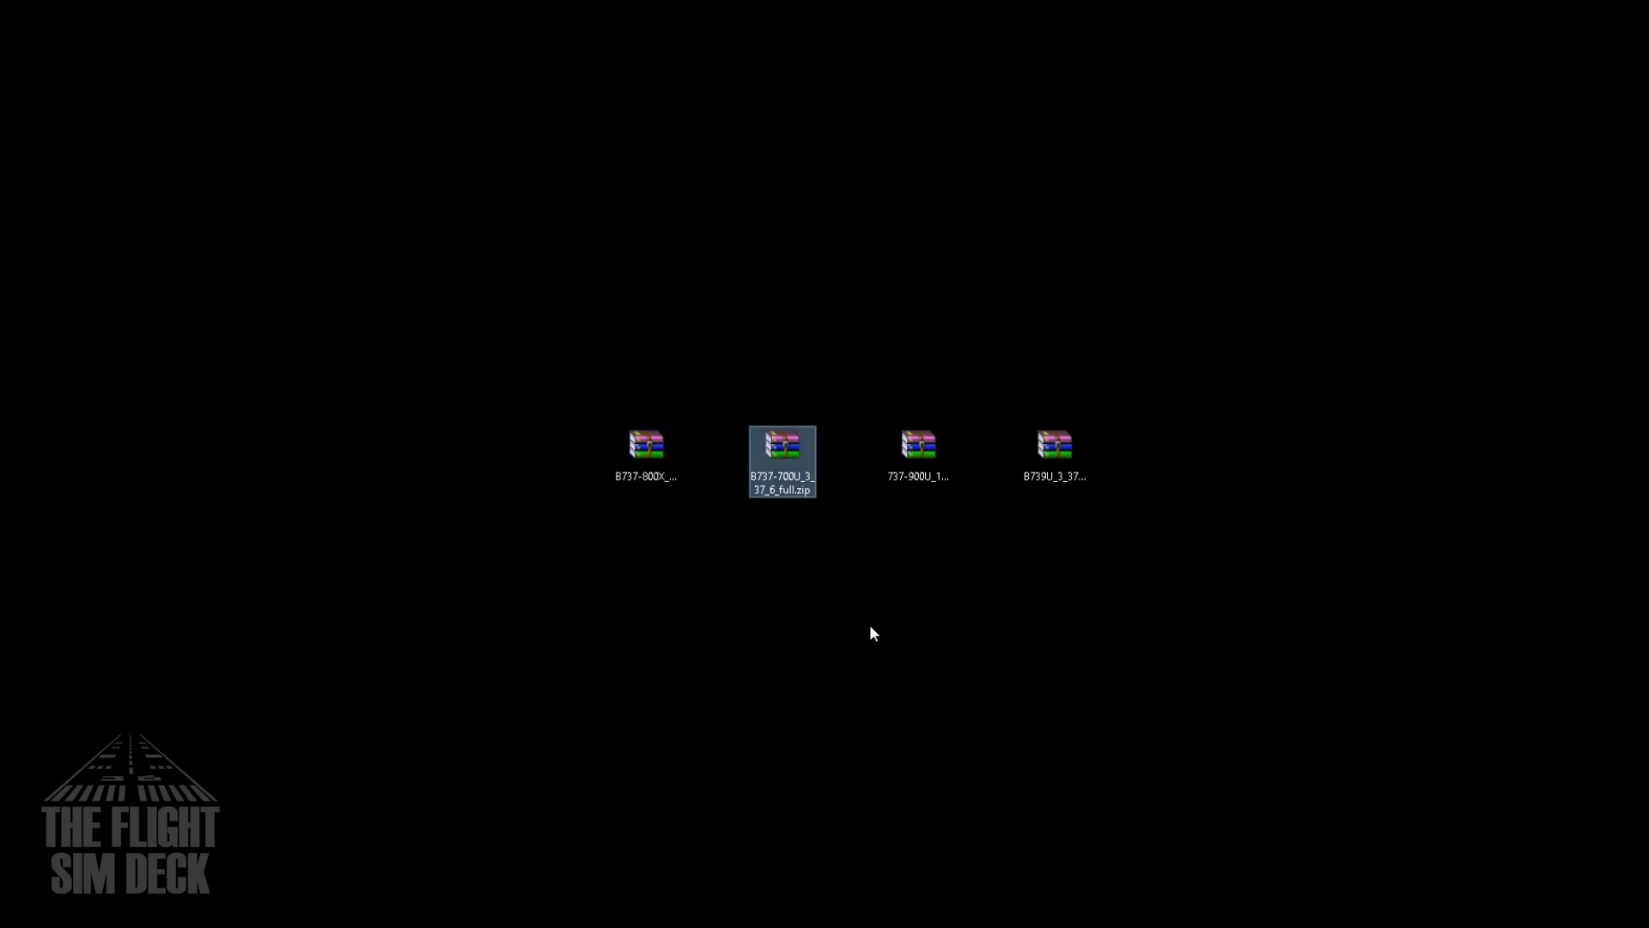
click(928, 447)
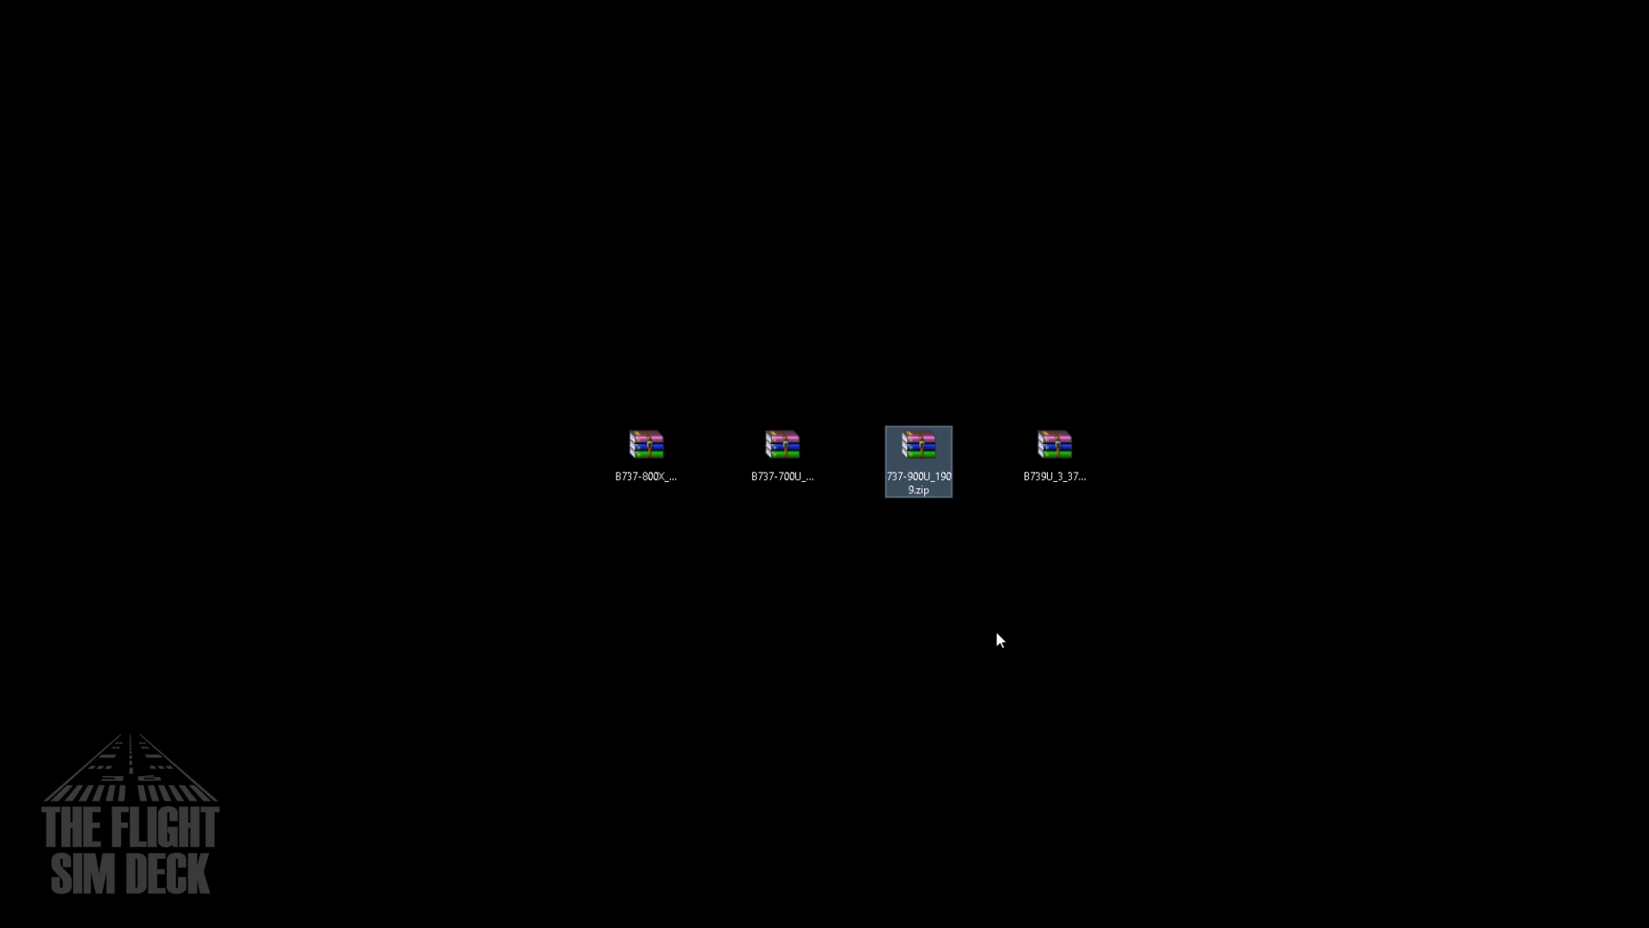
click(1042, 460)
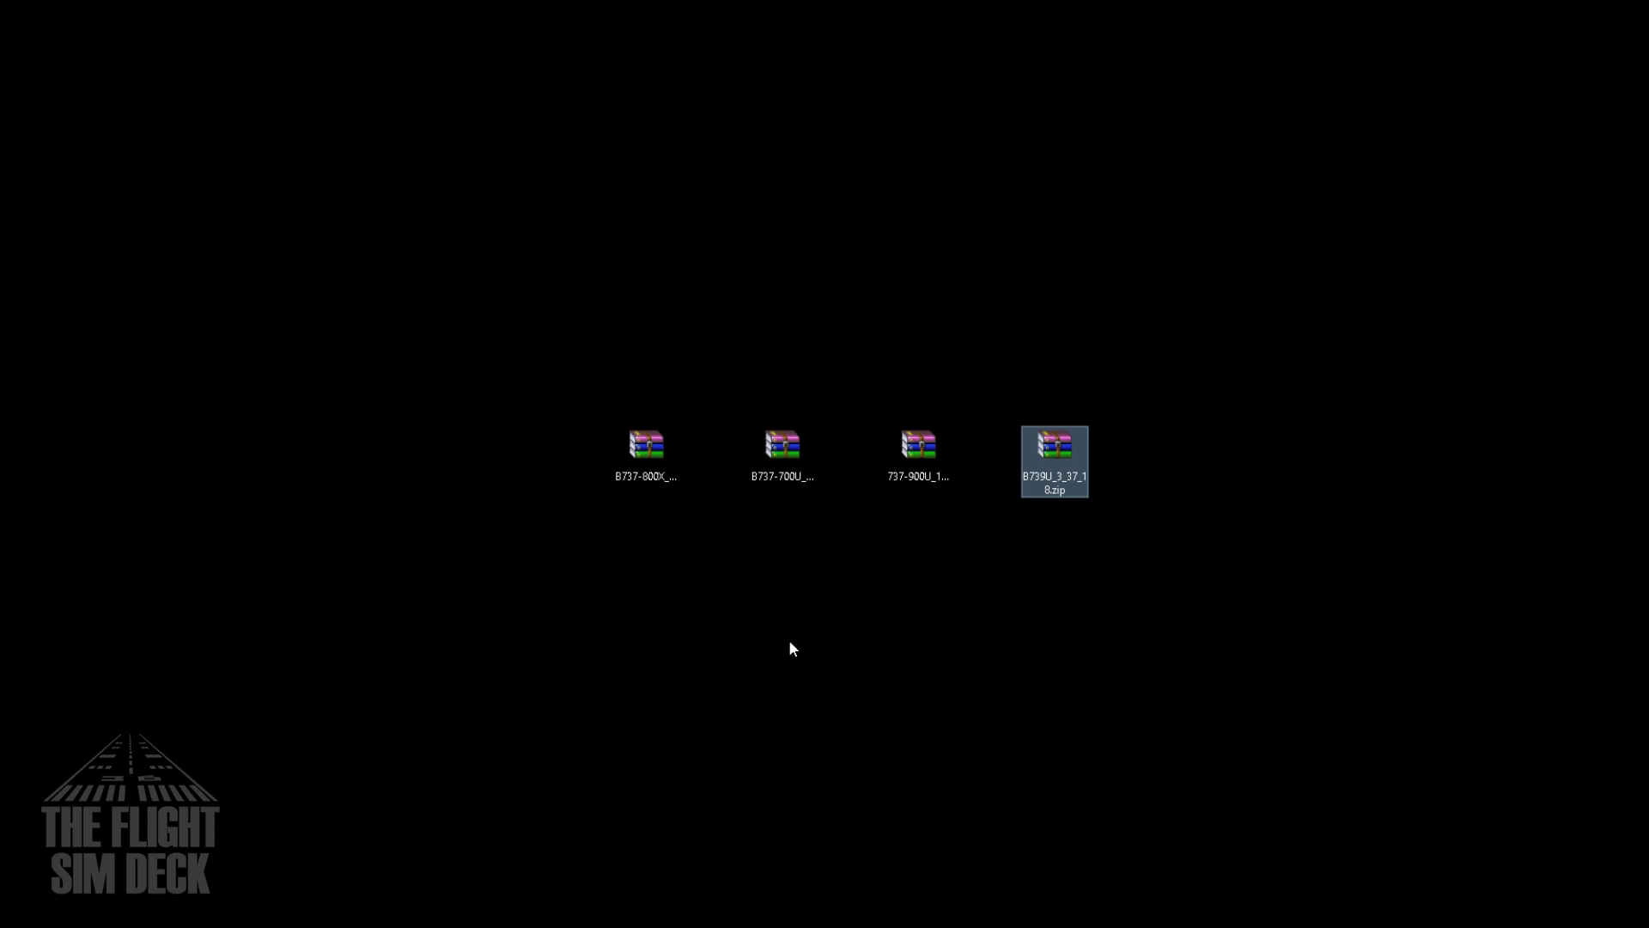
right_click(649, 464)
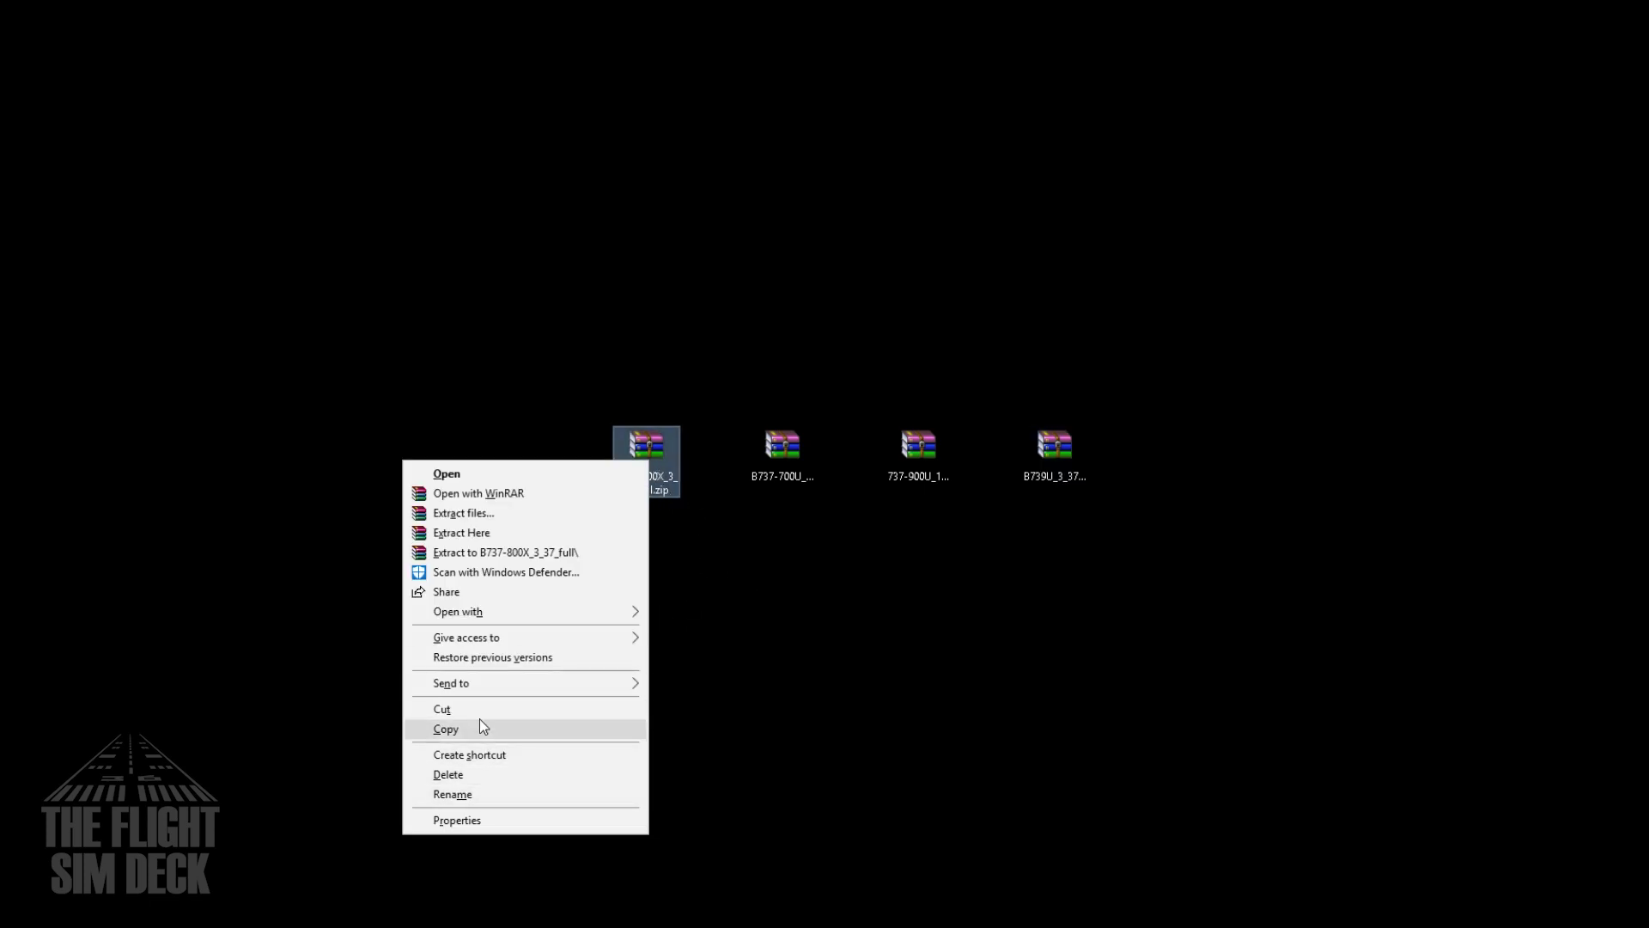
mouse_move(517, 608)
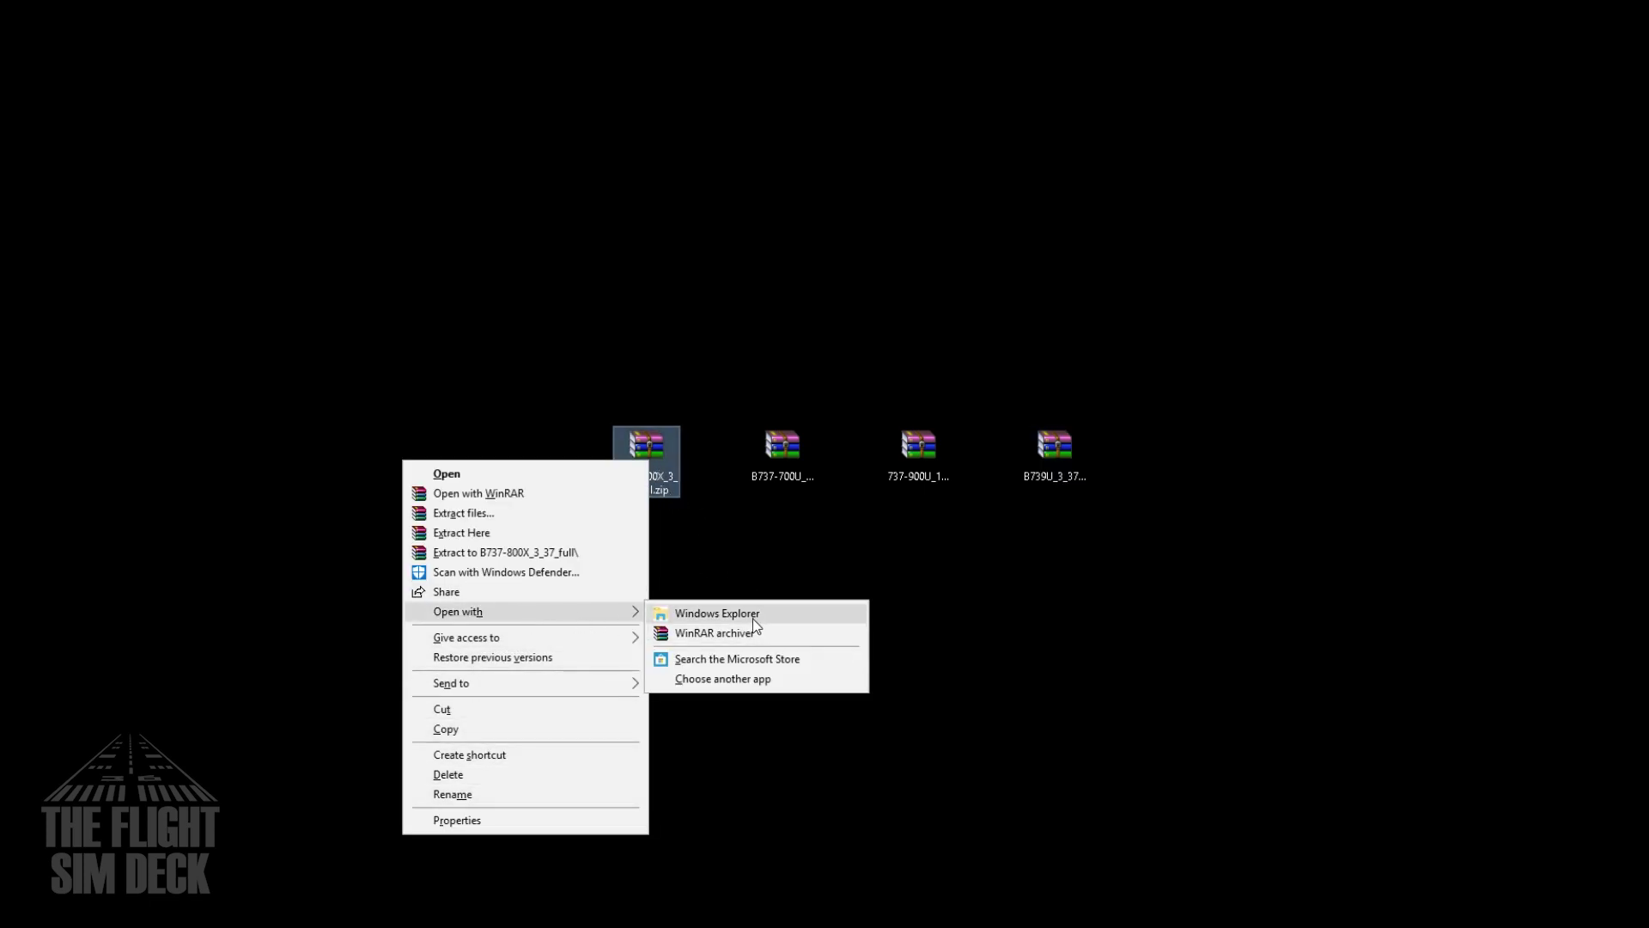
click(719, 613)
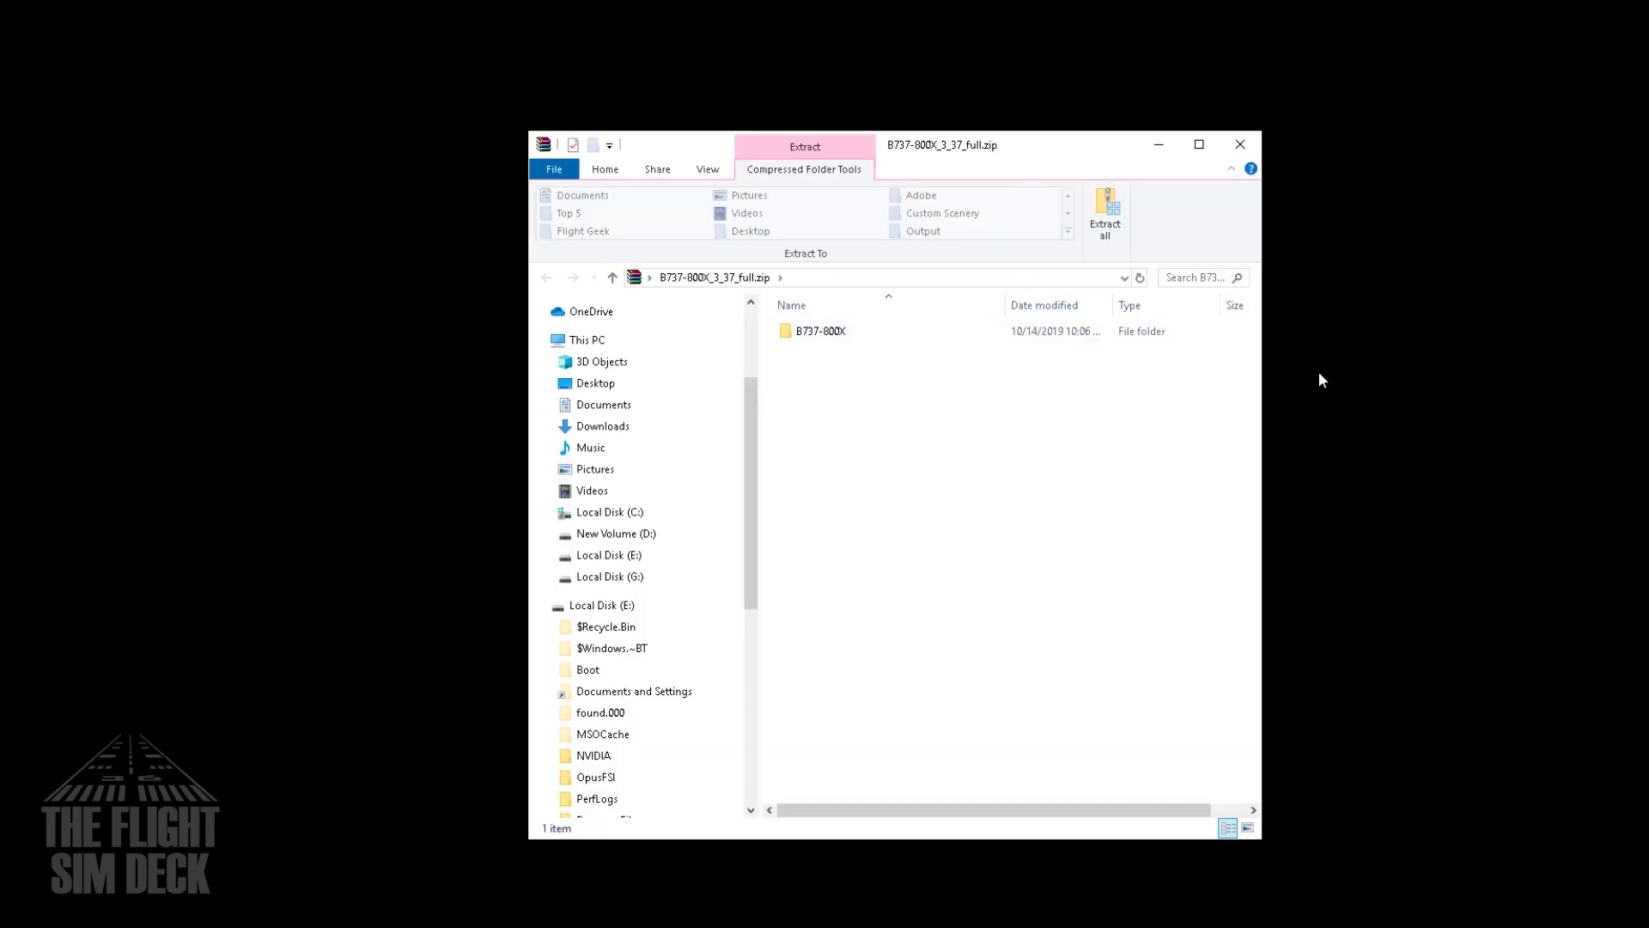
Copy the B737-800X folder from the archive's root.
drag(1260, 358, 1509, 359)
click(855, 324)
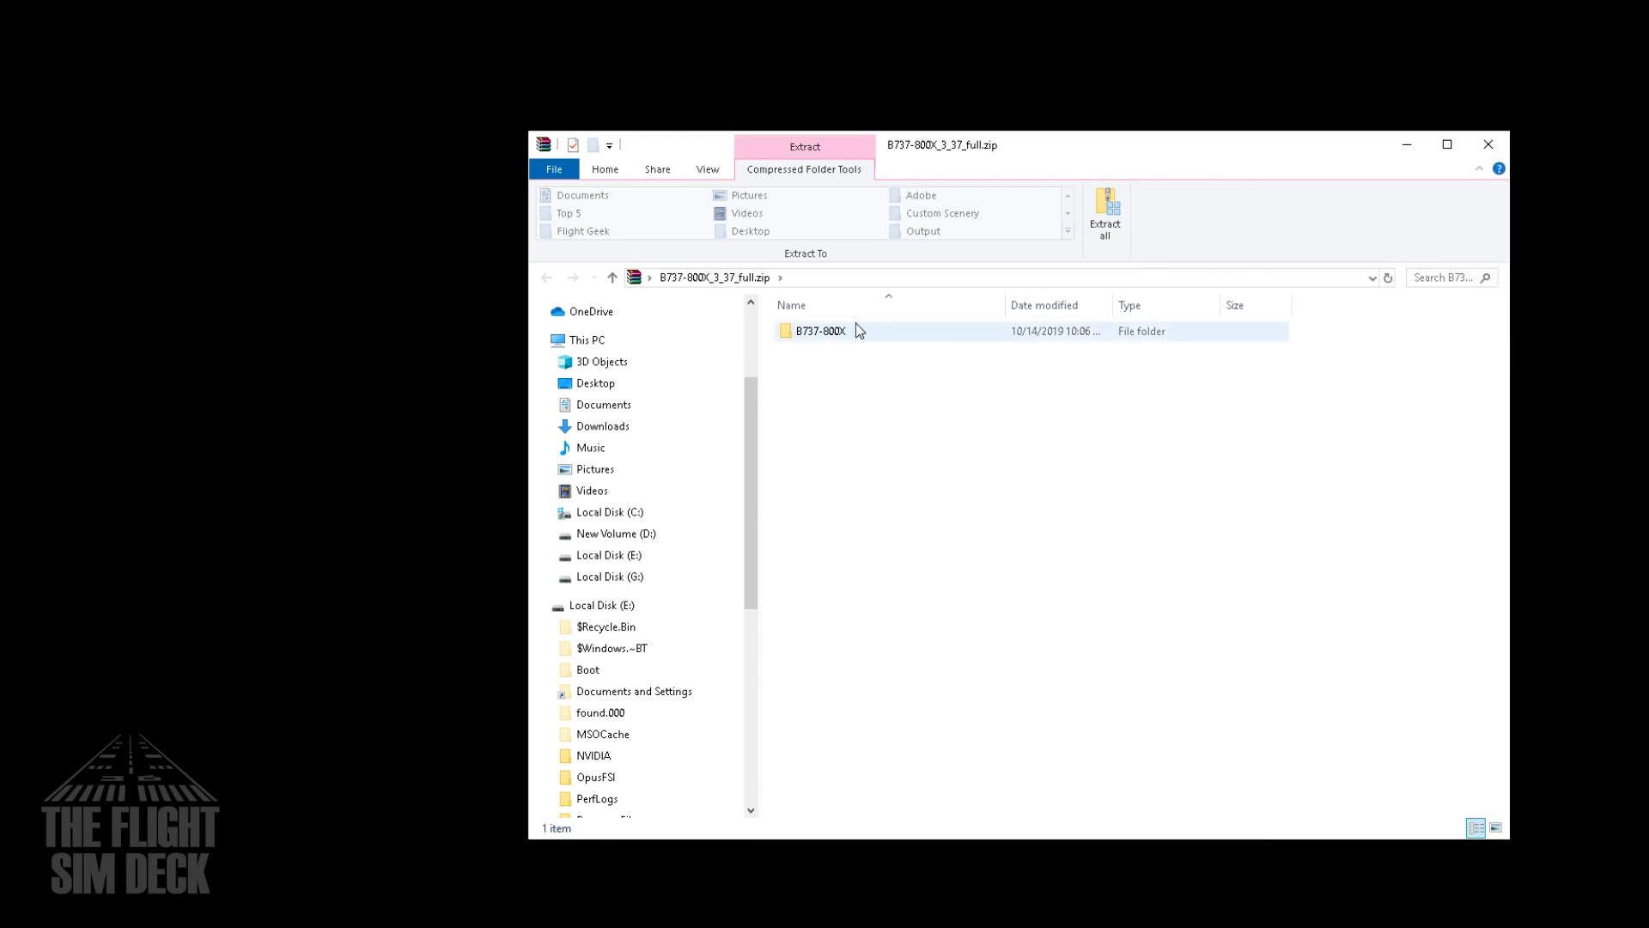
double_click(846, 334)
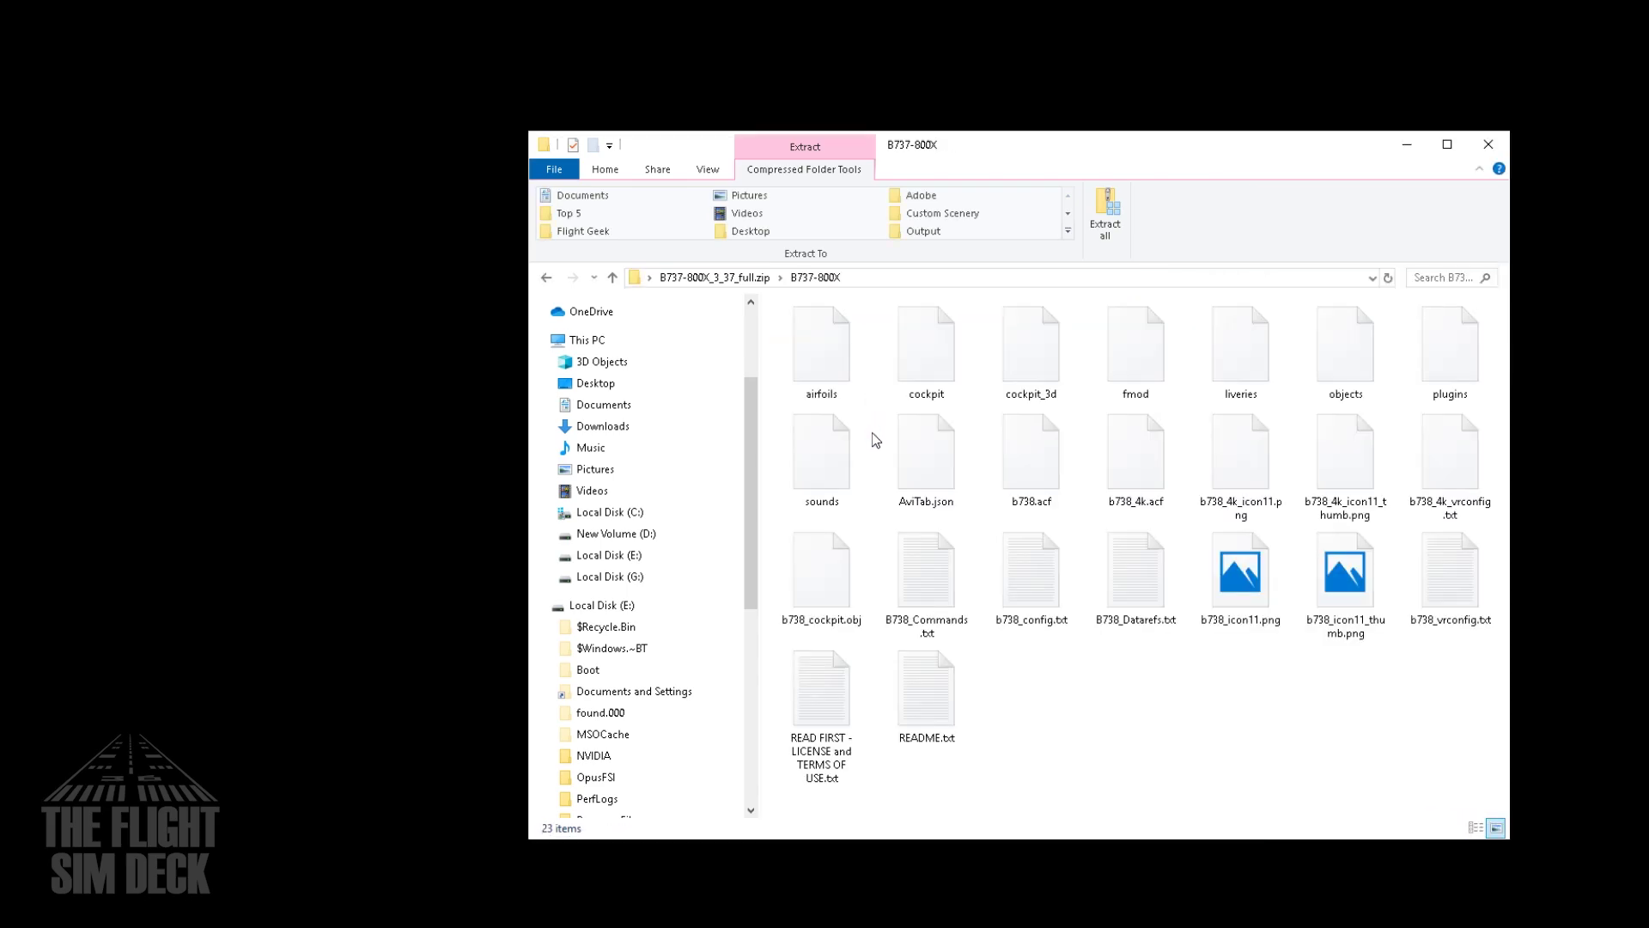
click(544, 273)
right_click(832, 339)
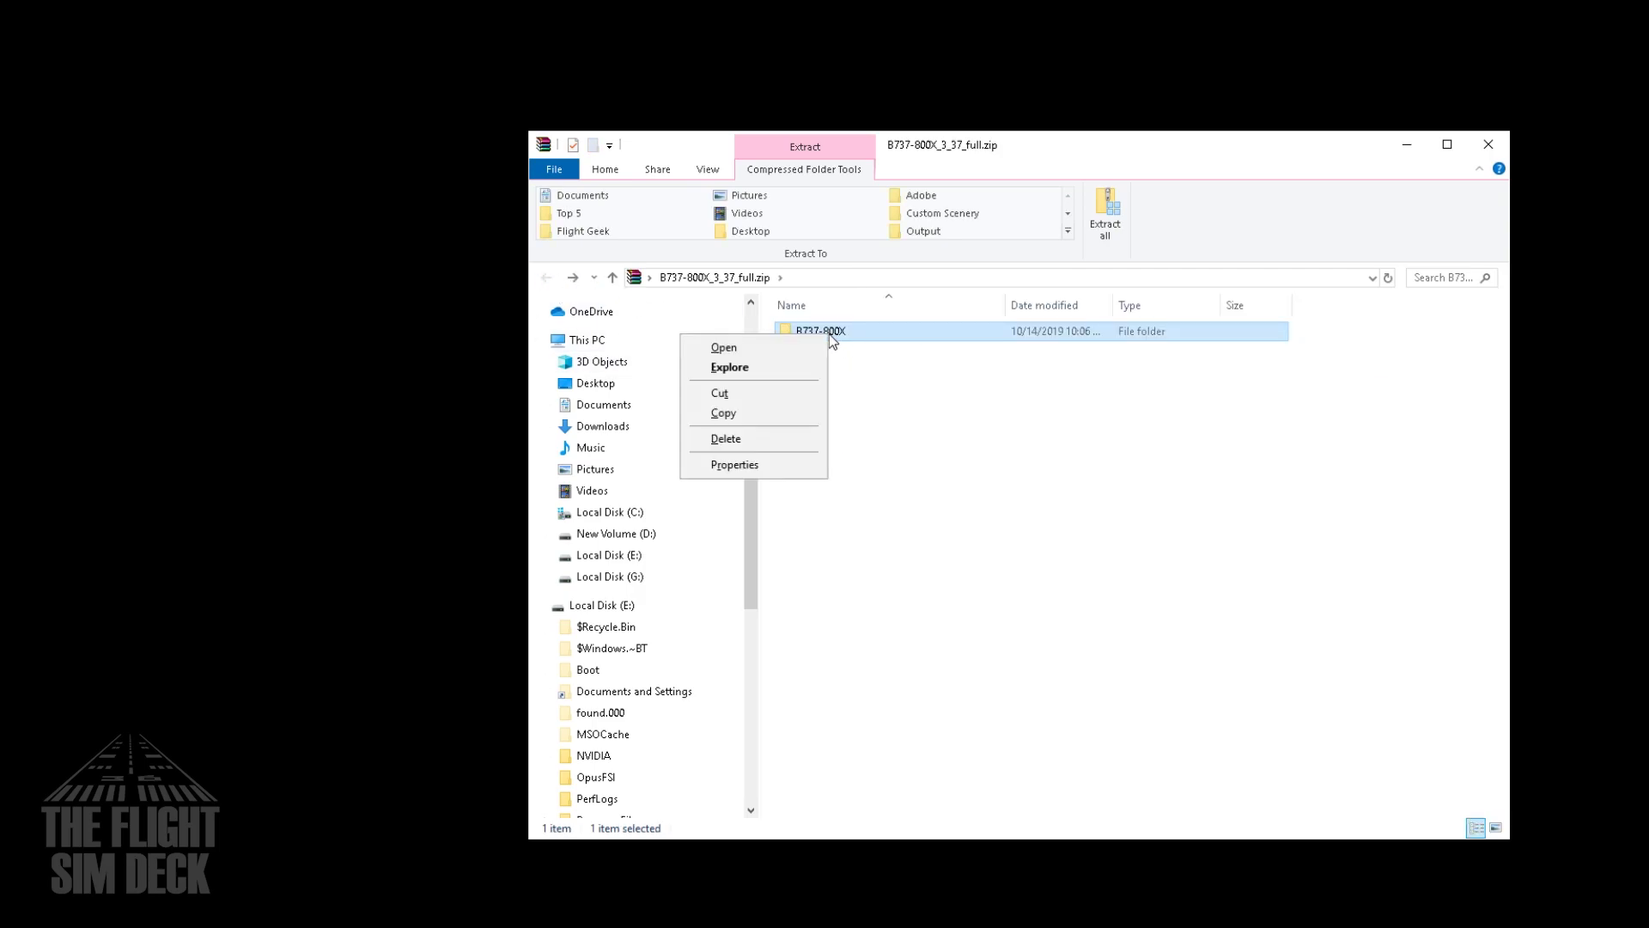
click(745, 419)
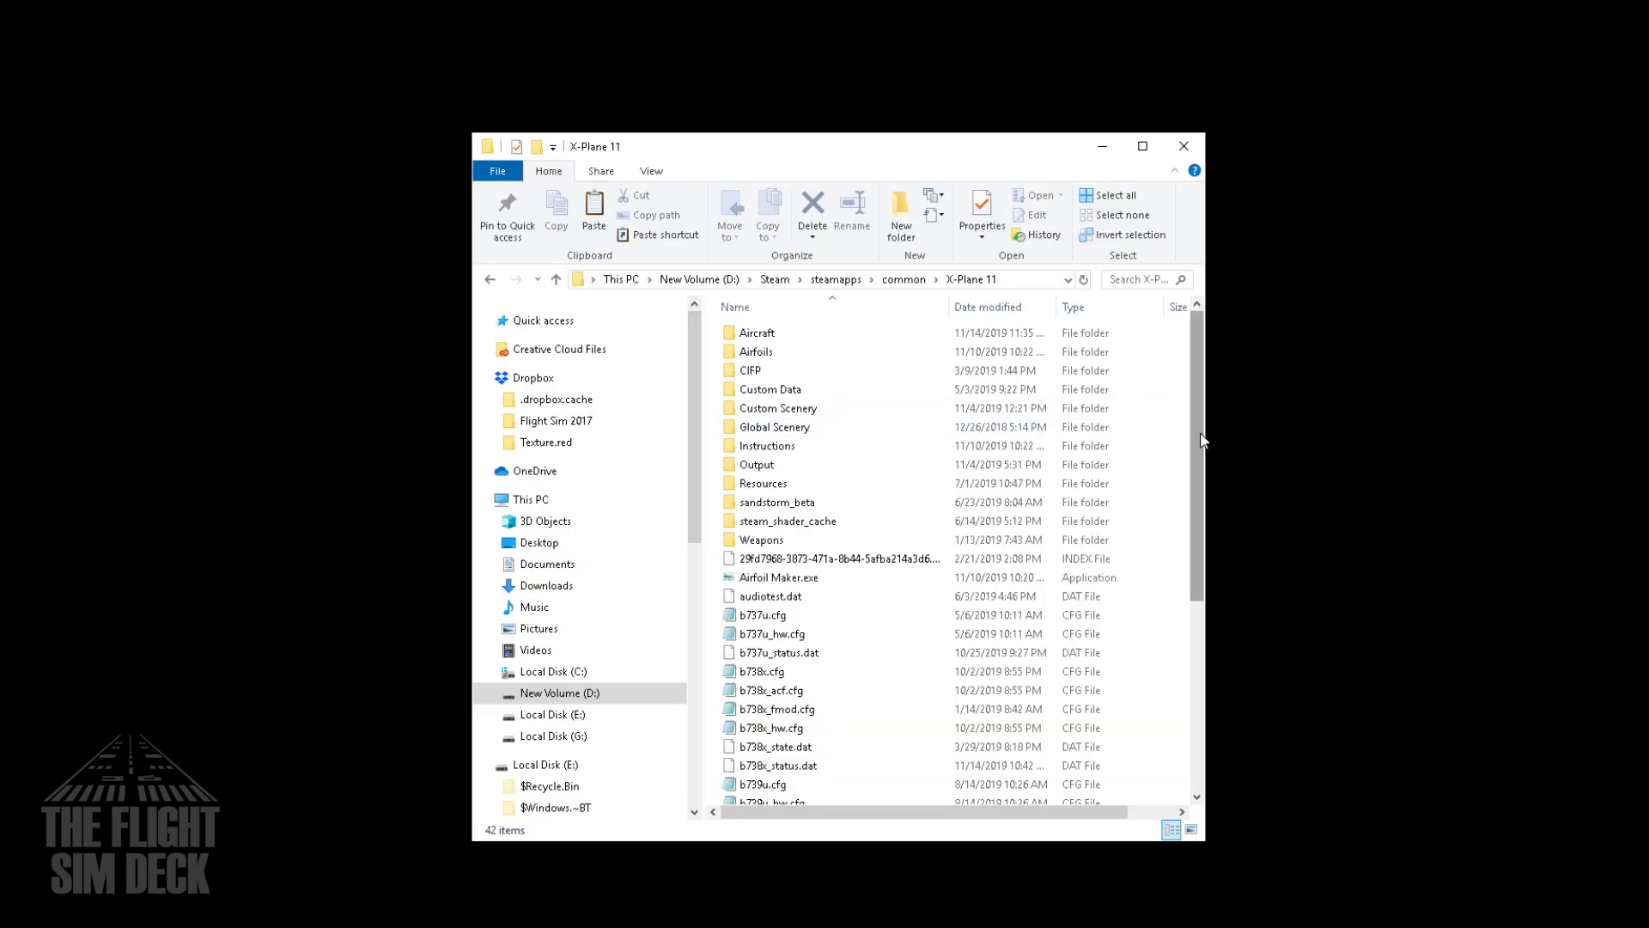
Create a new folder named 'Zibo Mod' inside X-Plane 11's Aircraft folder.
drag(1213, 444, 1493, 445)
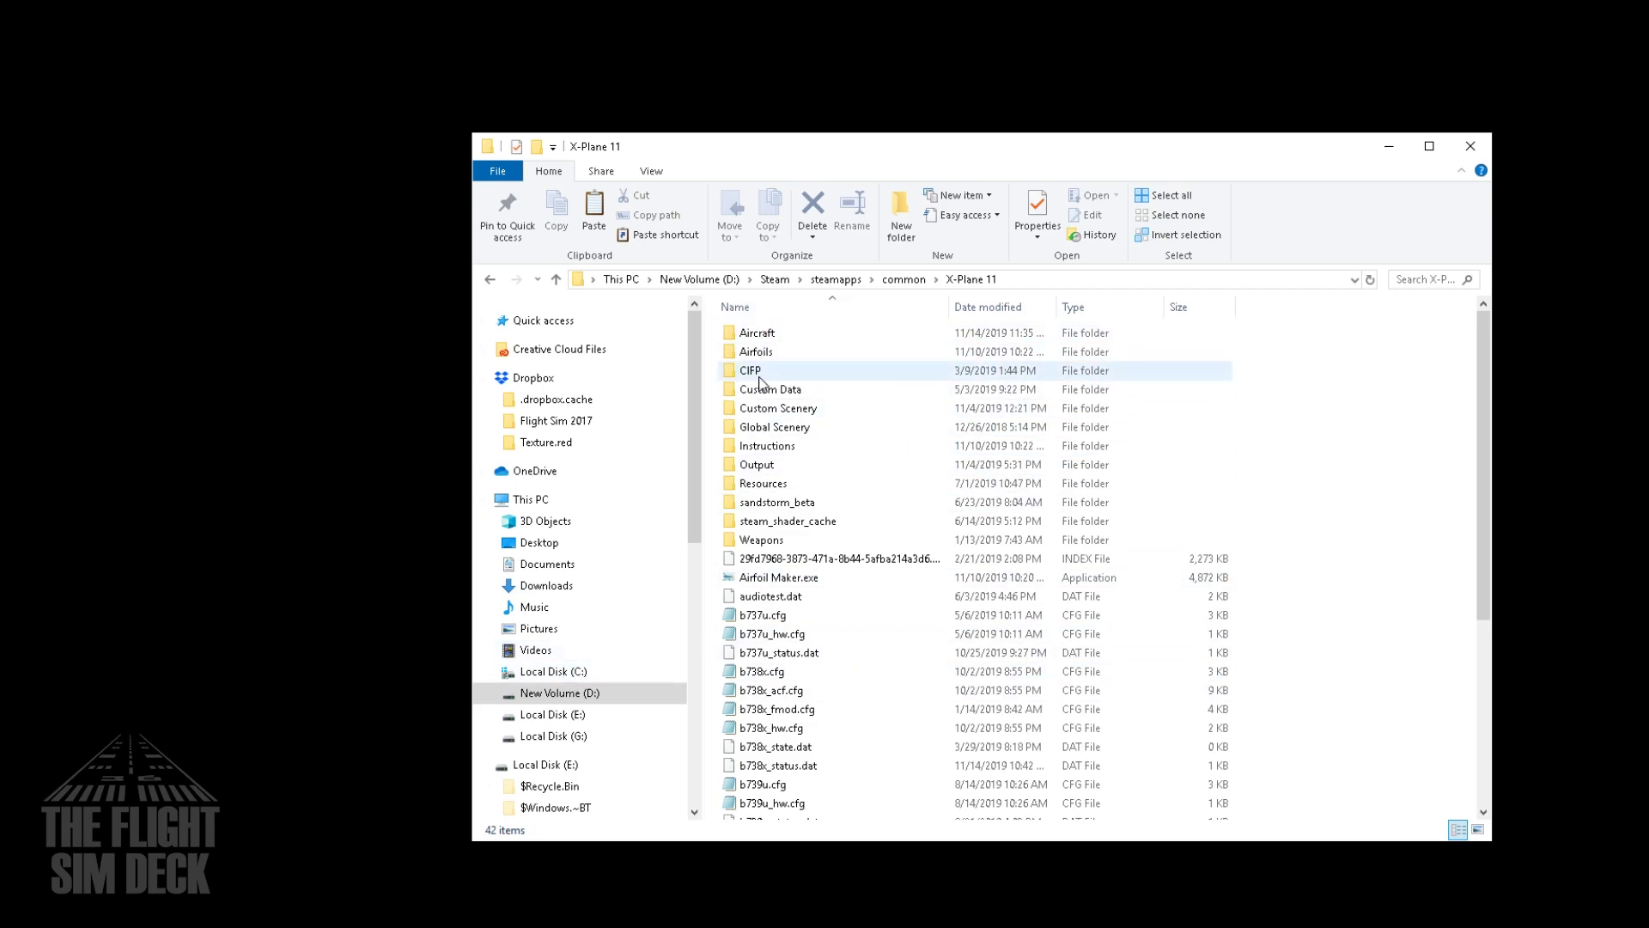
double_click(785, 337)
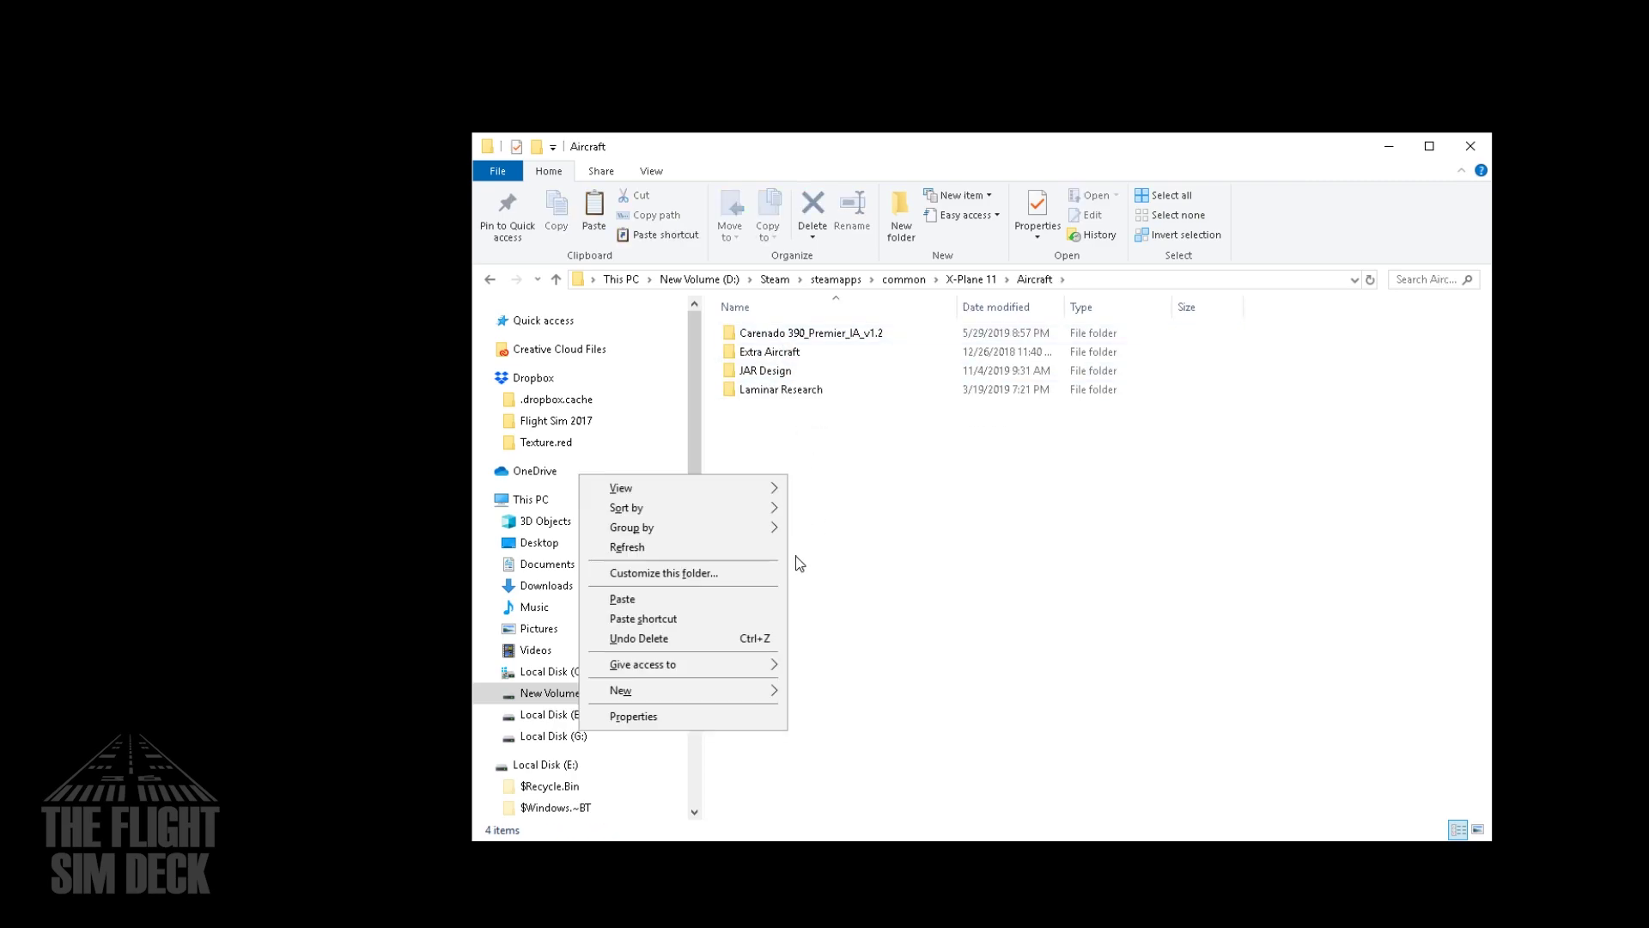
mouse_move(725, 698)
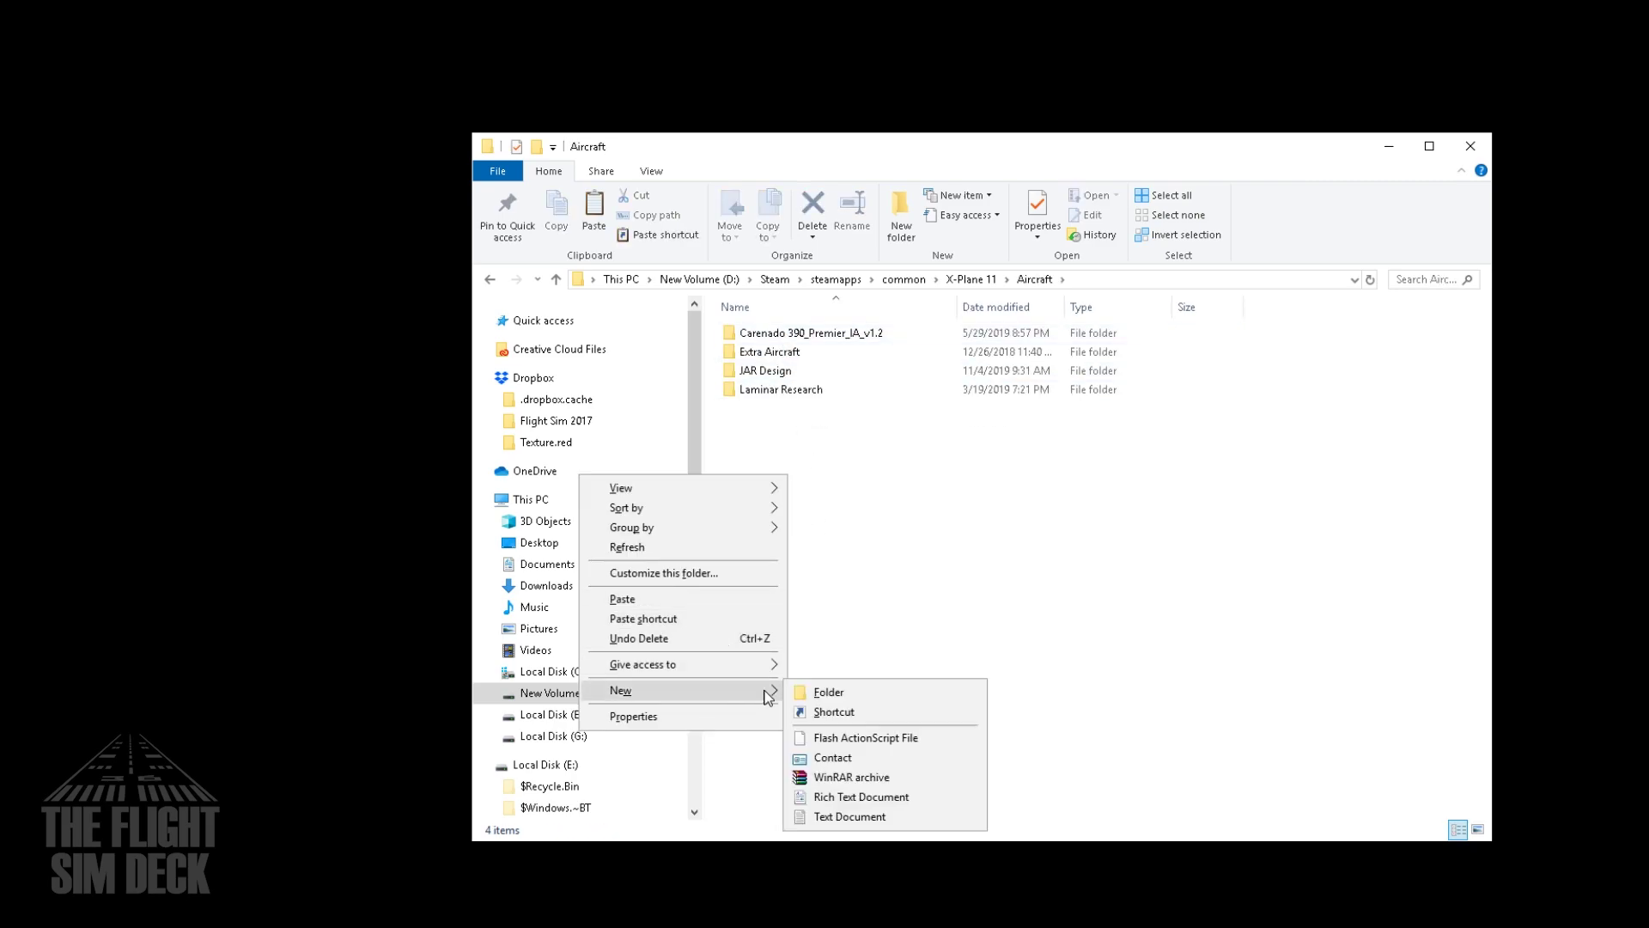
click(829, 692)
text(Z)
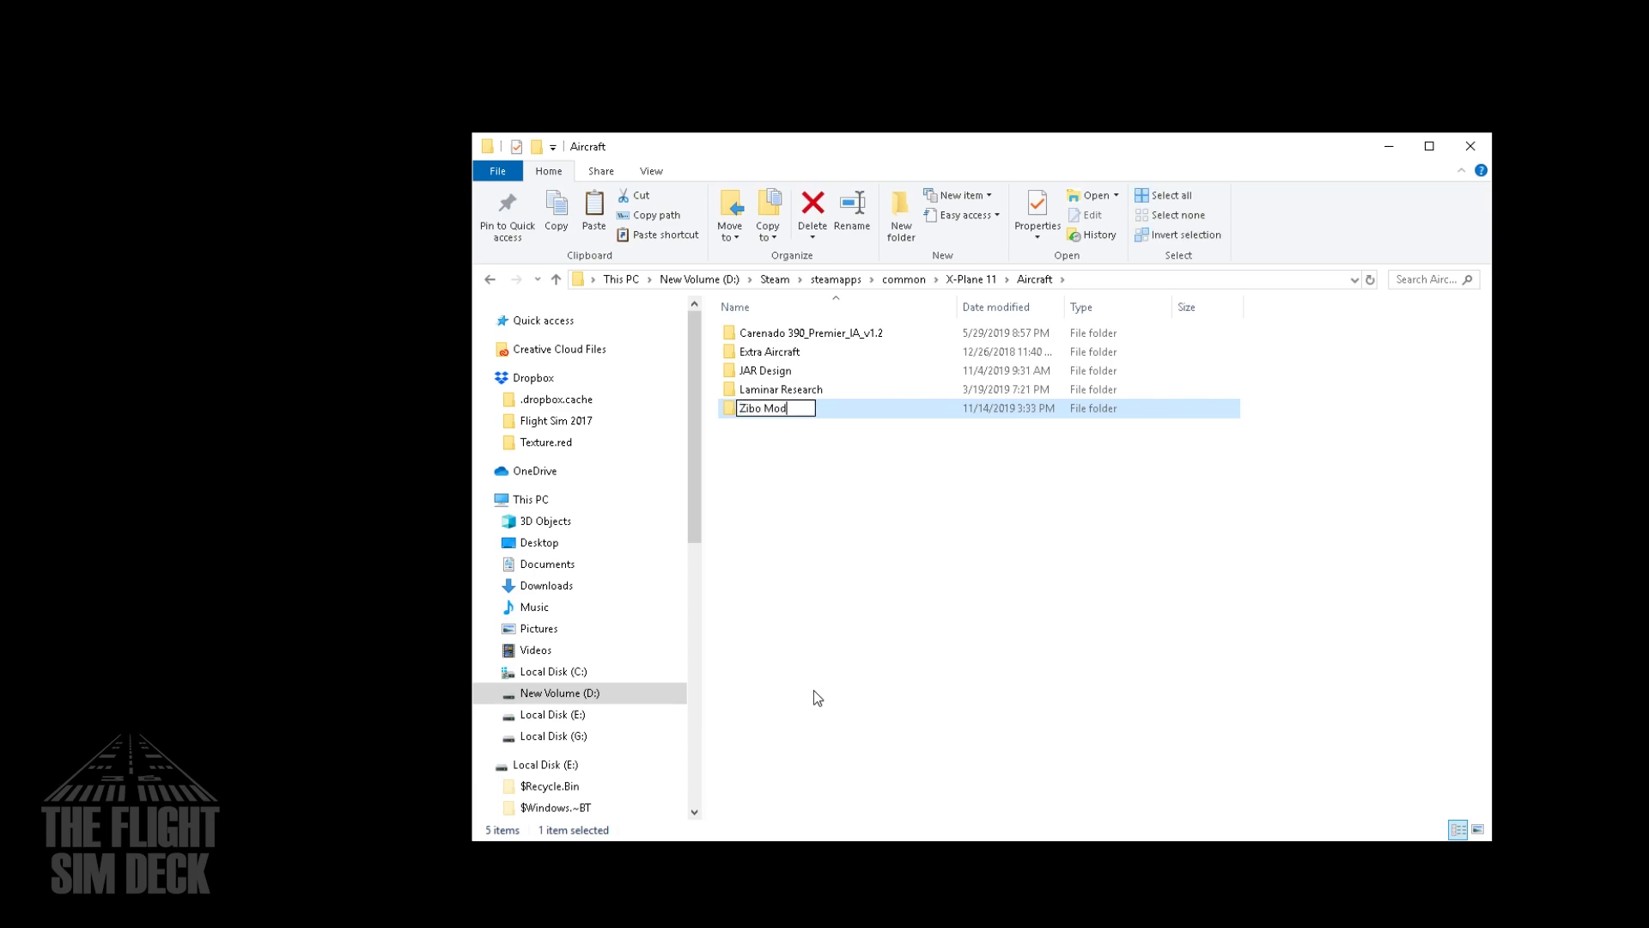
text(ibo Mod)
click(817, 697)
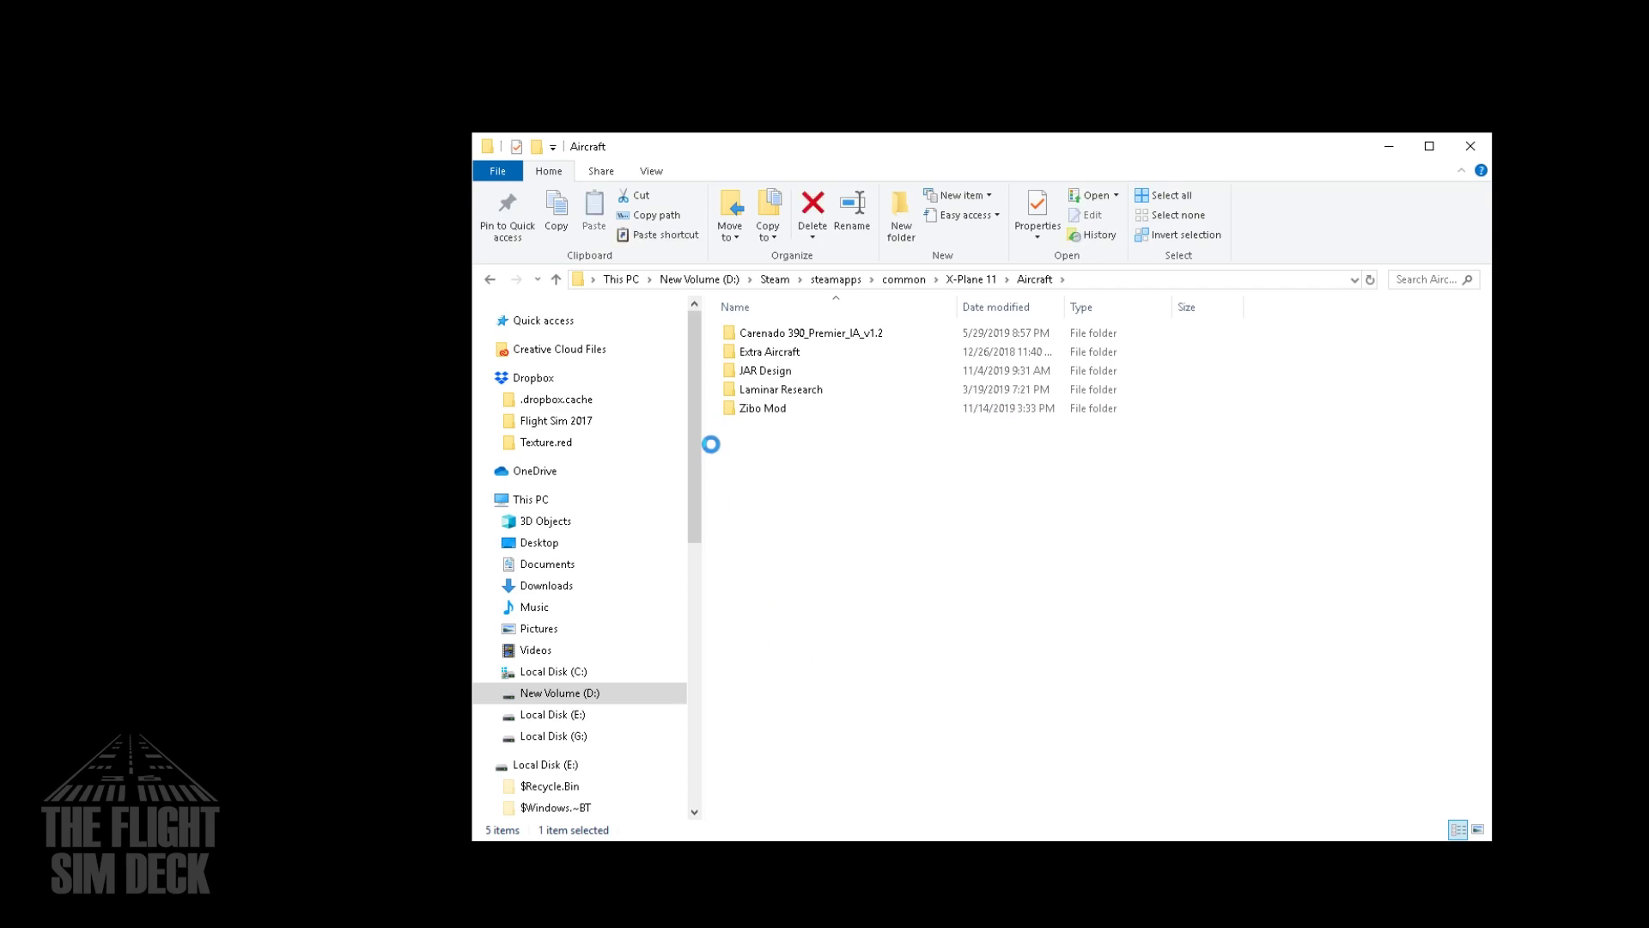
Paste the B737-800X folder into the empty Zibo Mod folder.
click(749, 409)
double_click(749, 409)
right_click(749, 399)
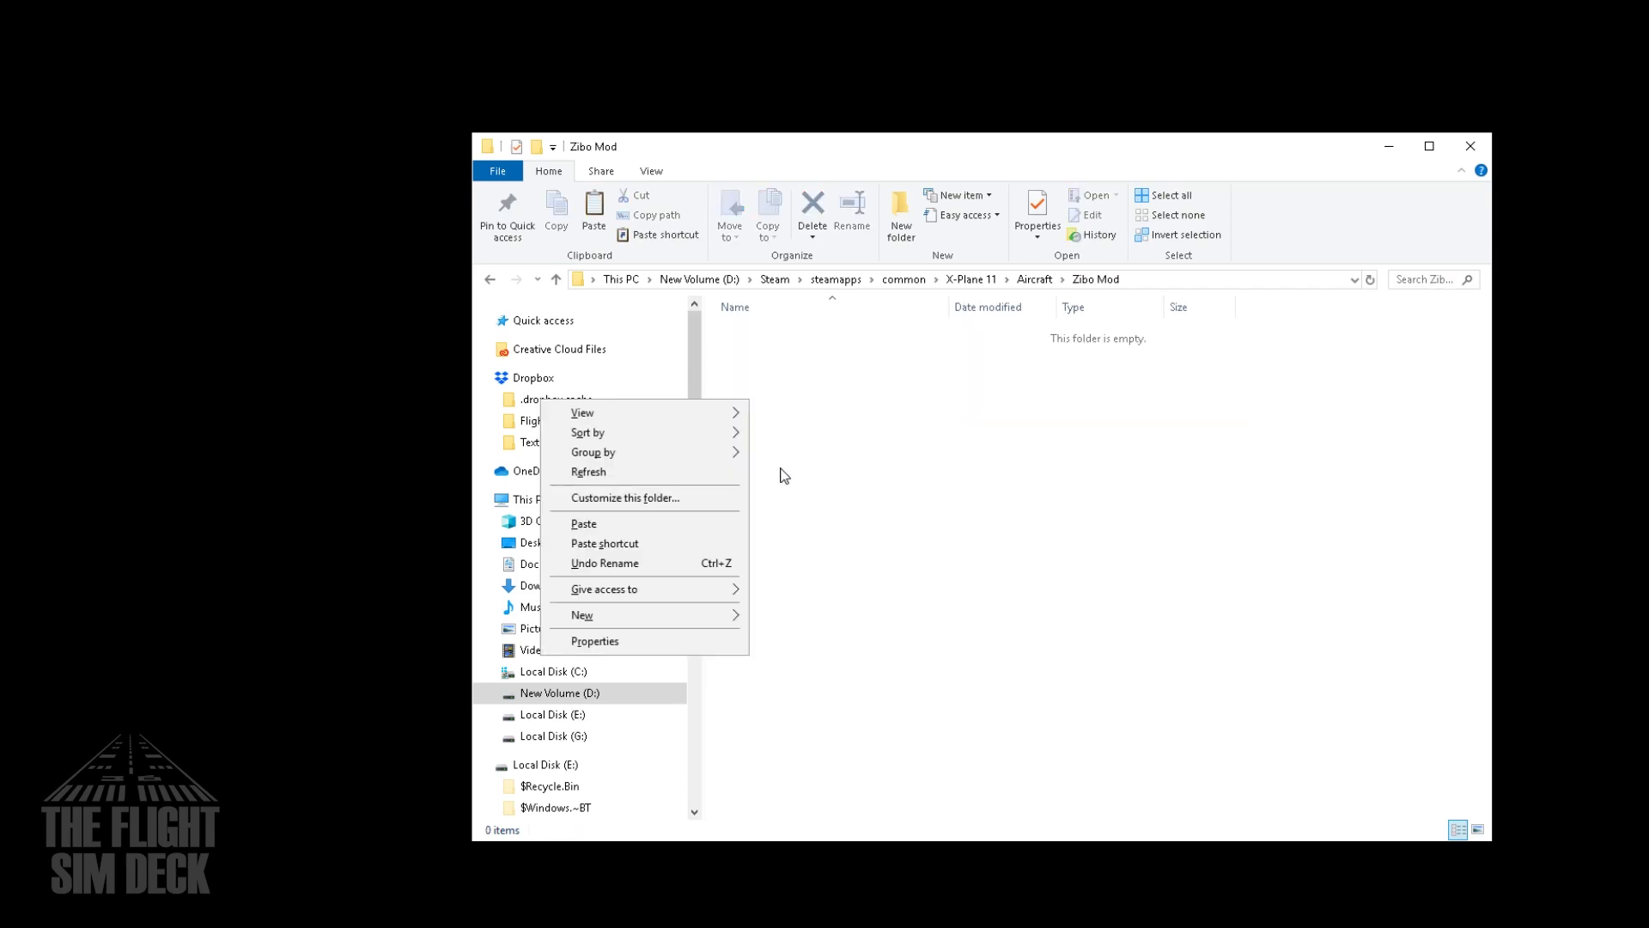
click(621, 525)
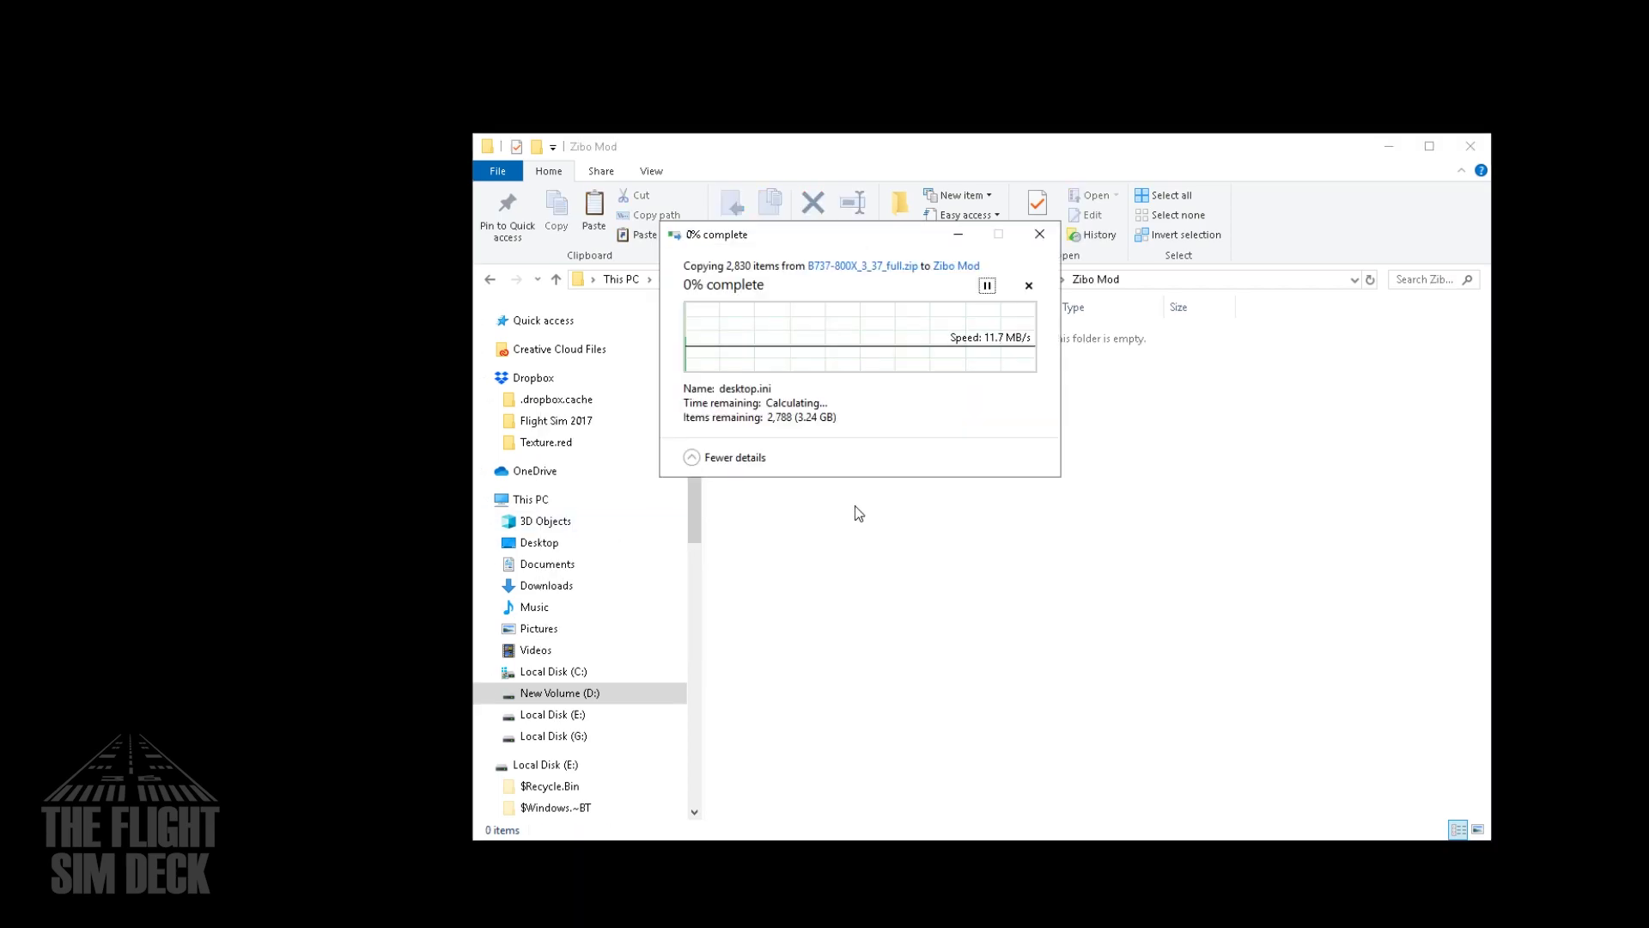
After the copy finishes, shrink and shift Explorer left, then minimize it to reveal the desktop zips.
drag(837, 241, 971, 429)
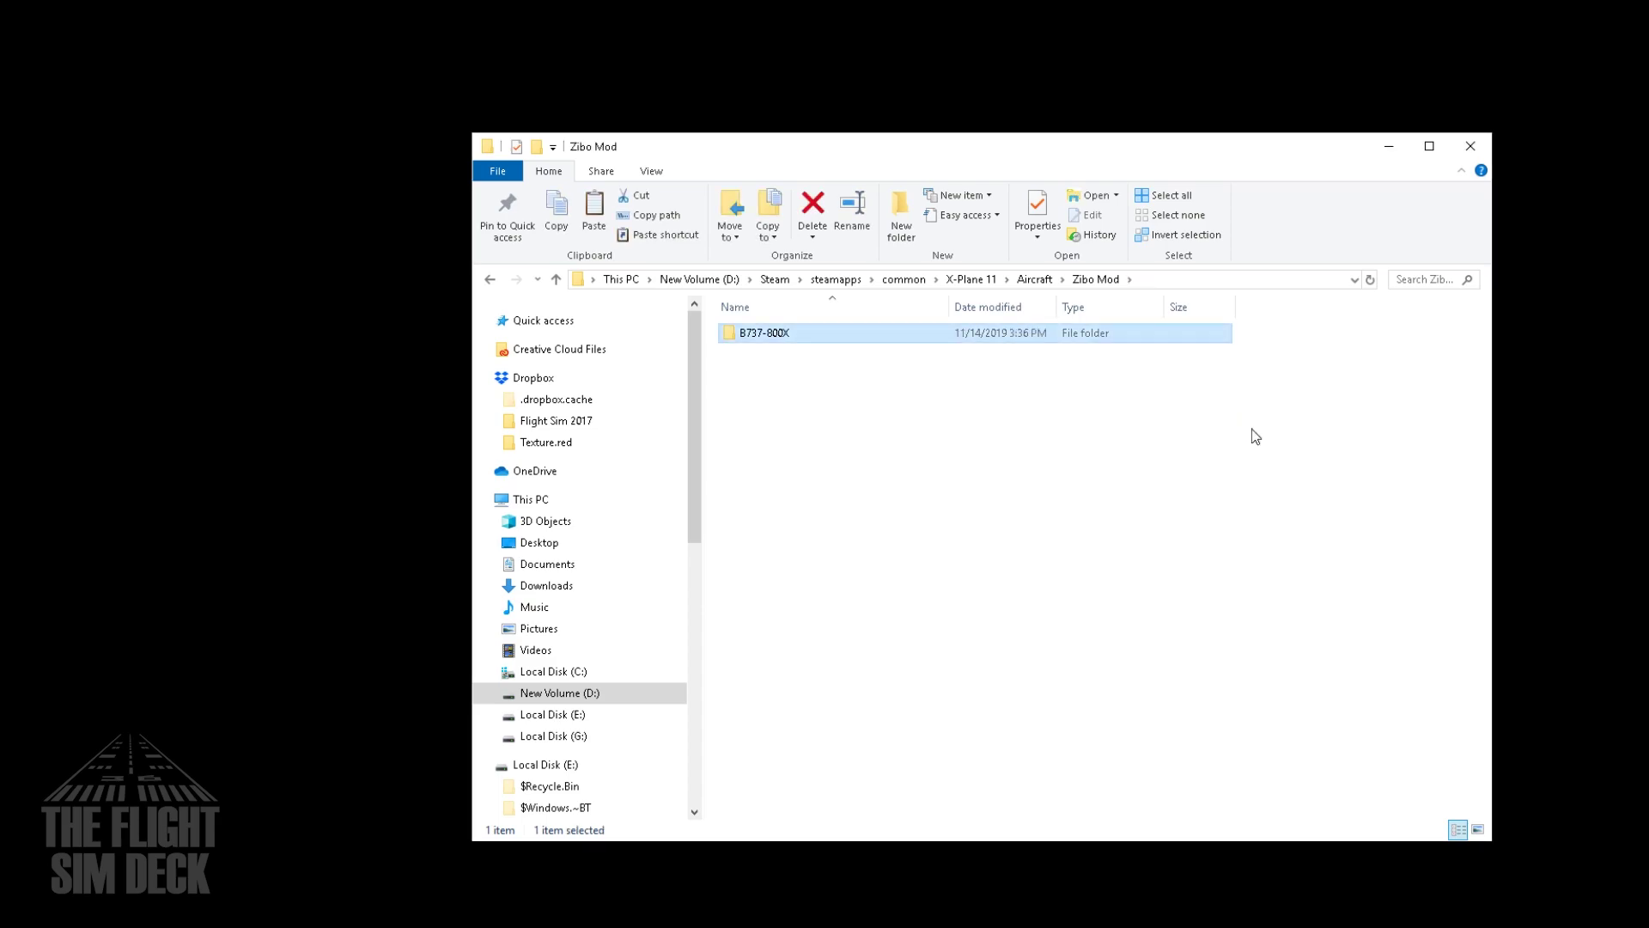
drag(1496, 250, 1243, 249)
drag(1091, 161, 706, 175)
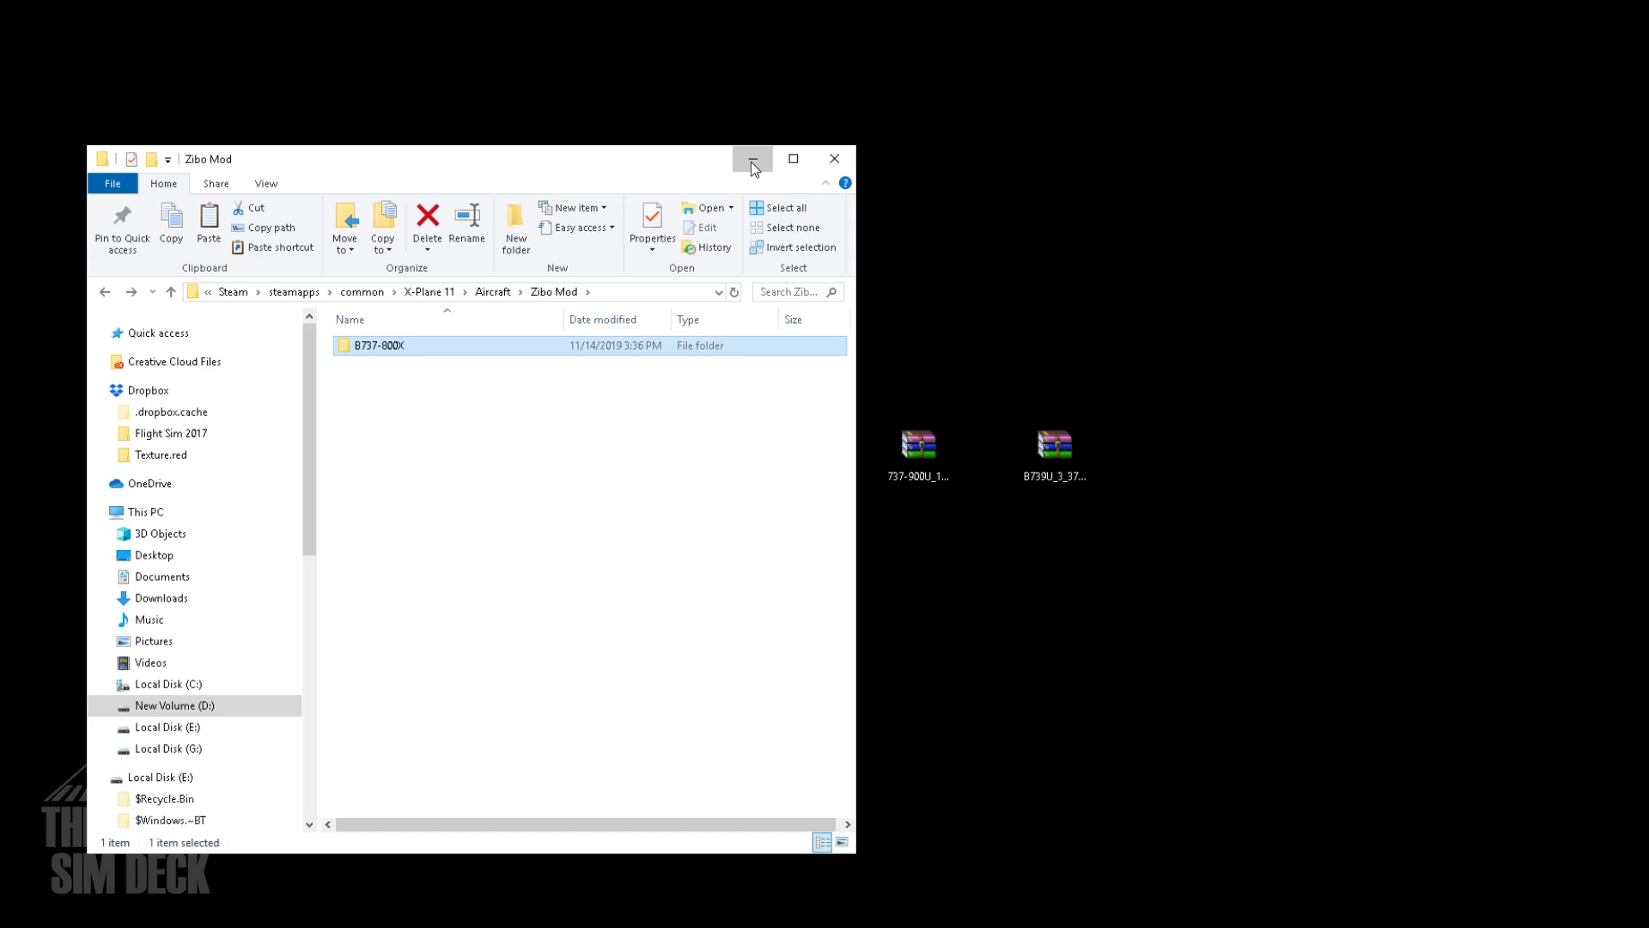
click(752, 166)
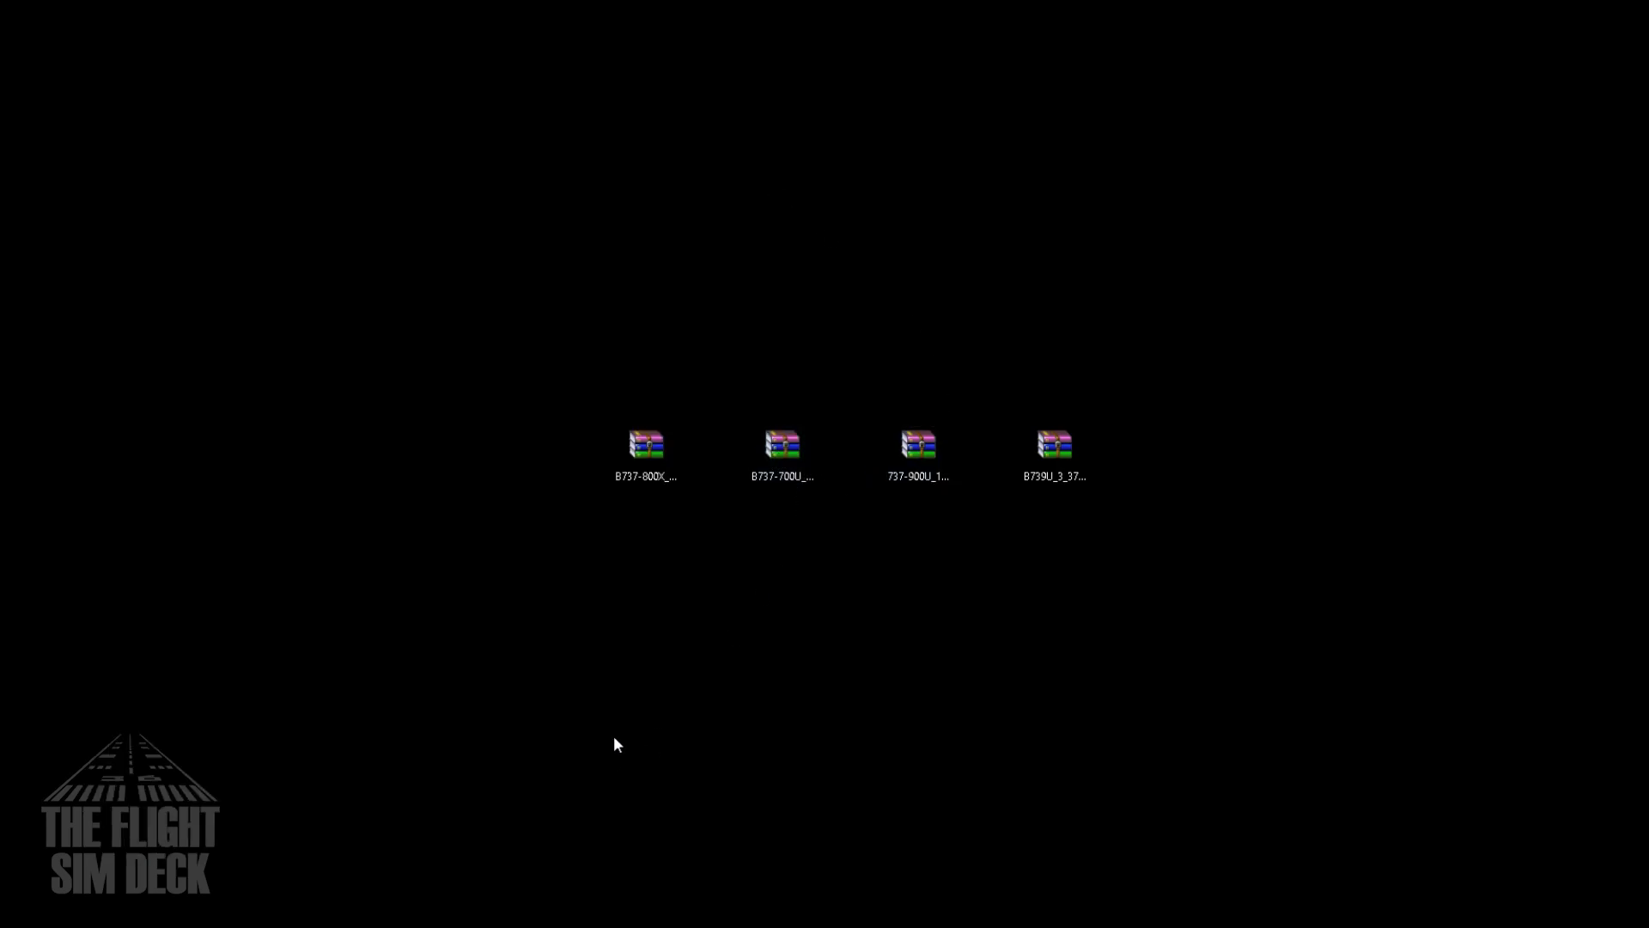
Open B737-700U_3_37_6_full.zip in Explorer and copy its 737-700U folder.
right_click(782, 443)
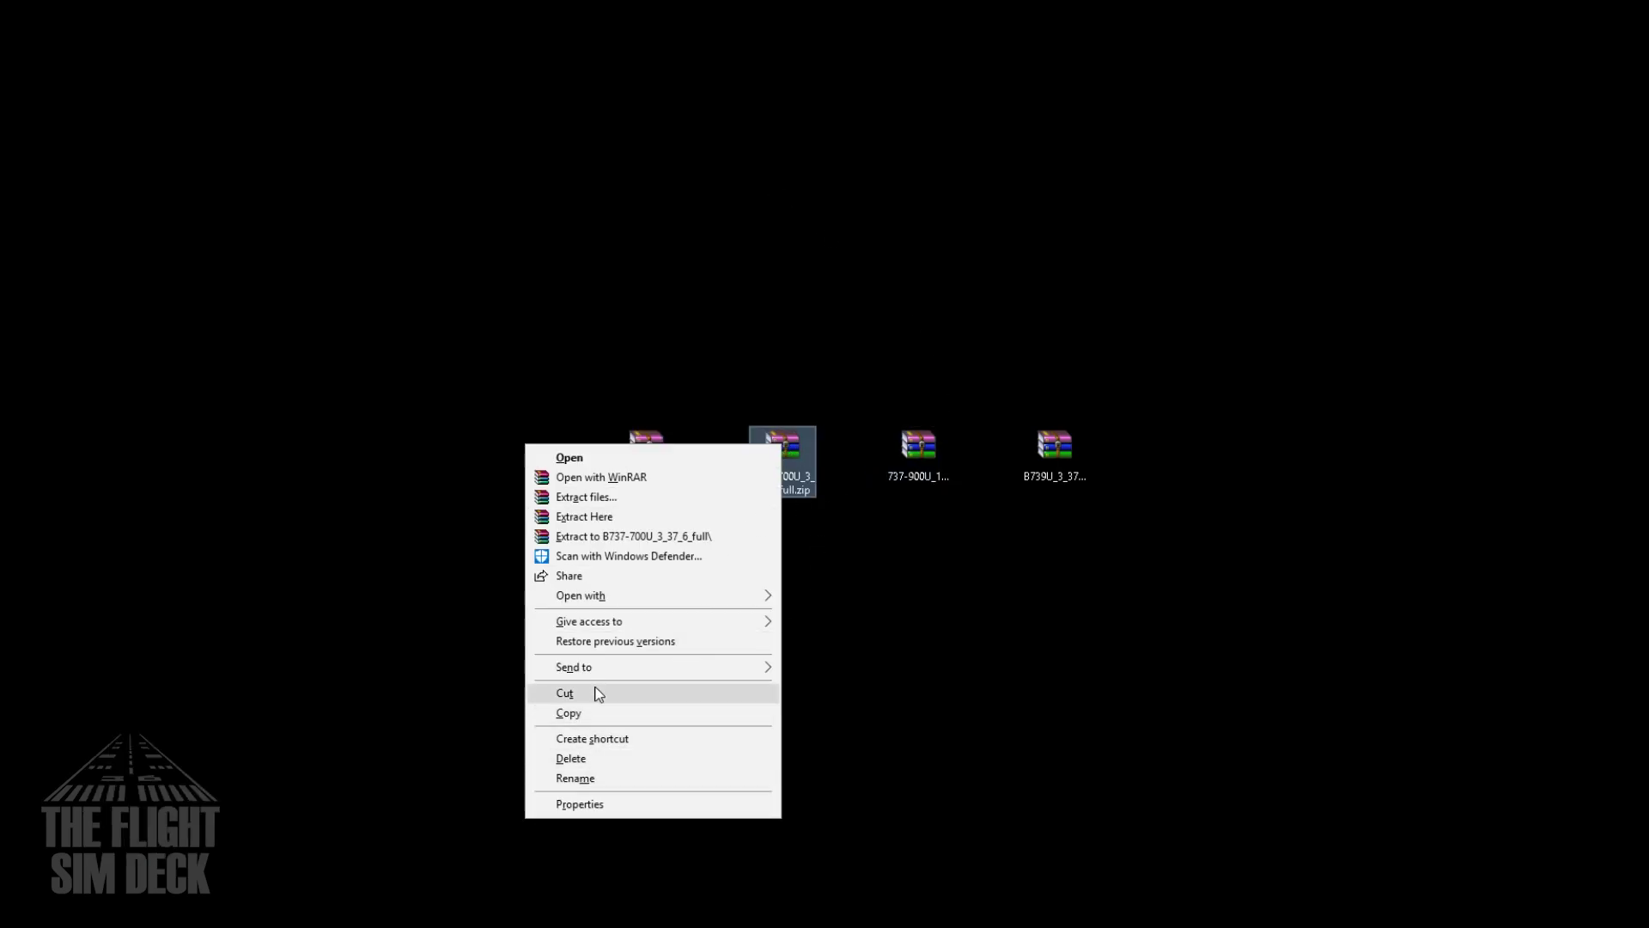
mouse_move(603, 599)
click(809, 597)
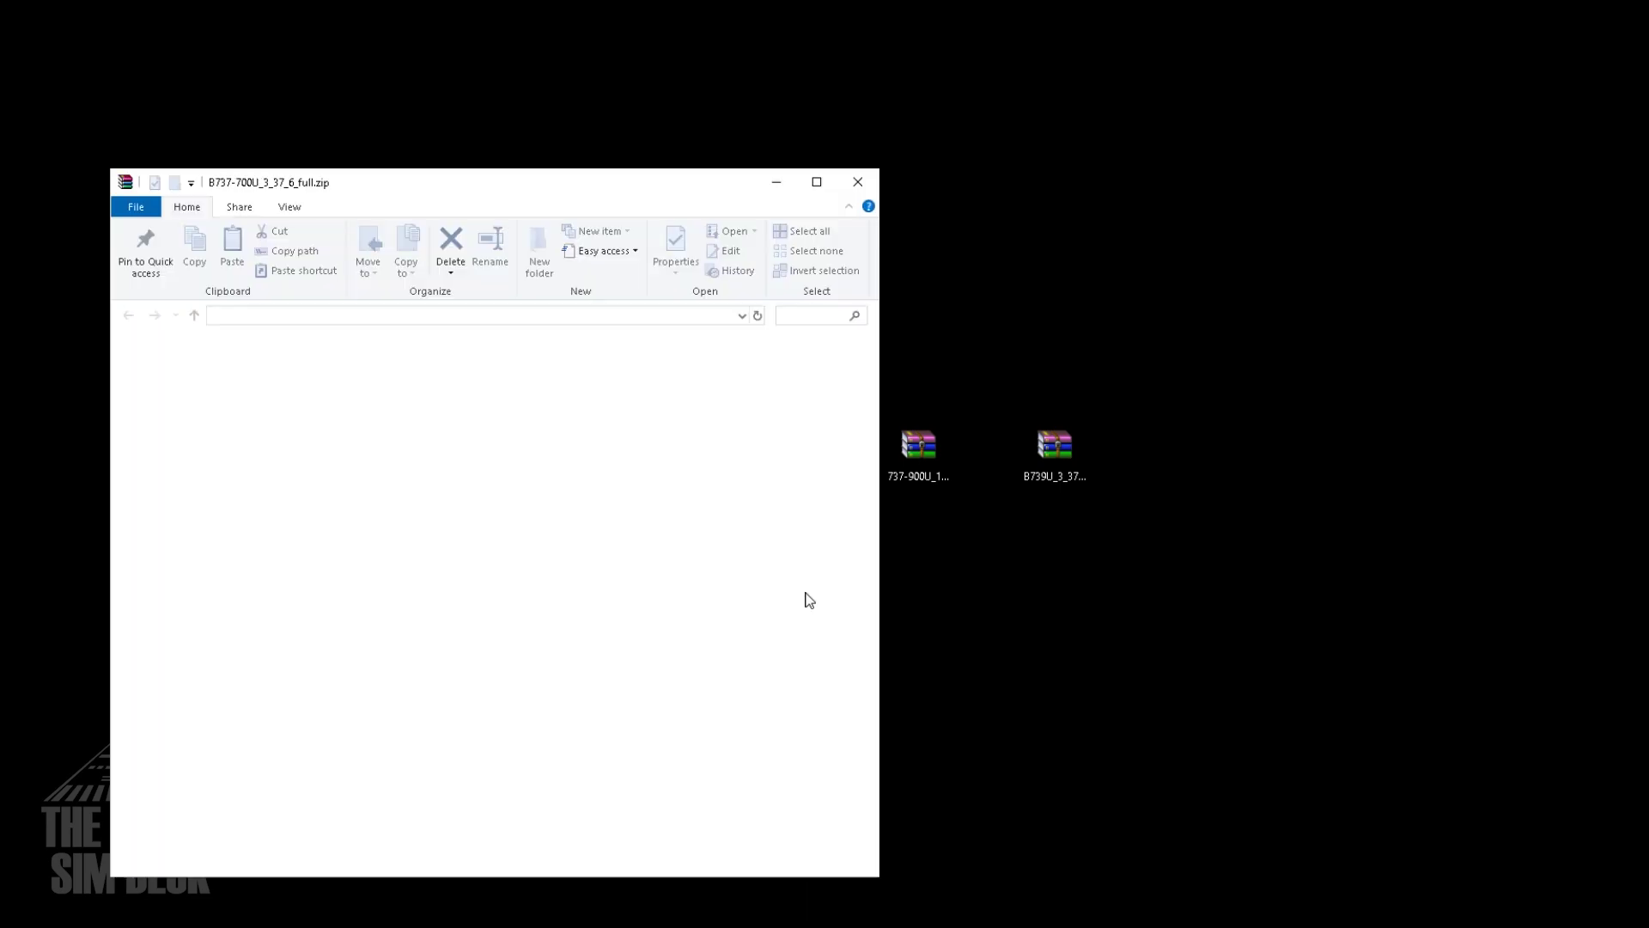
double_click(431, 367)
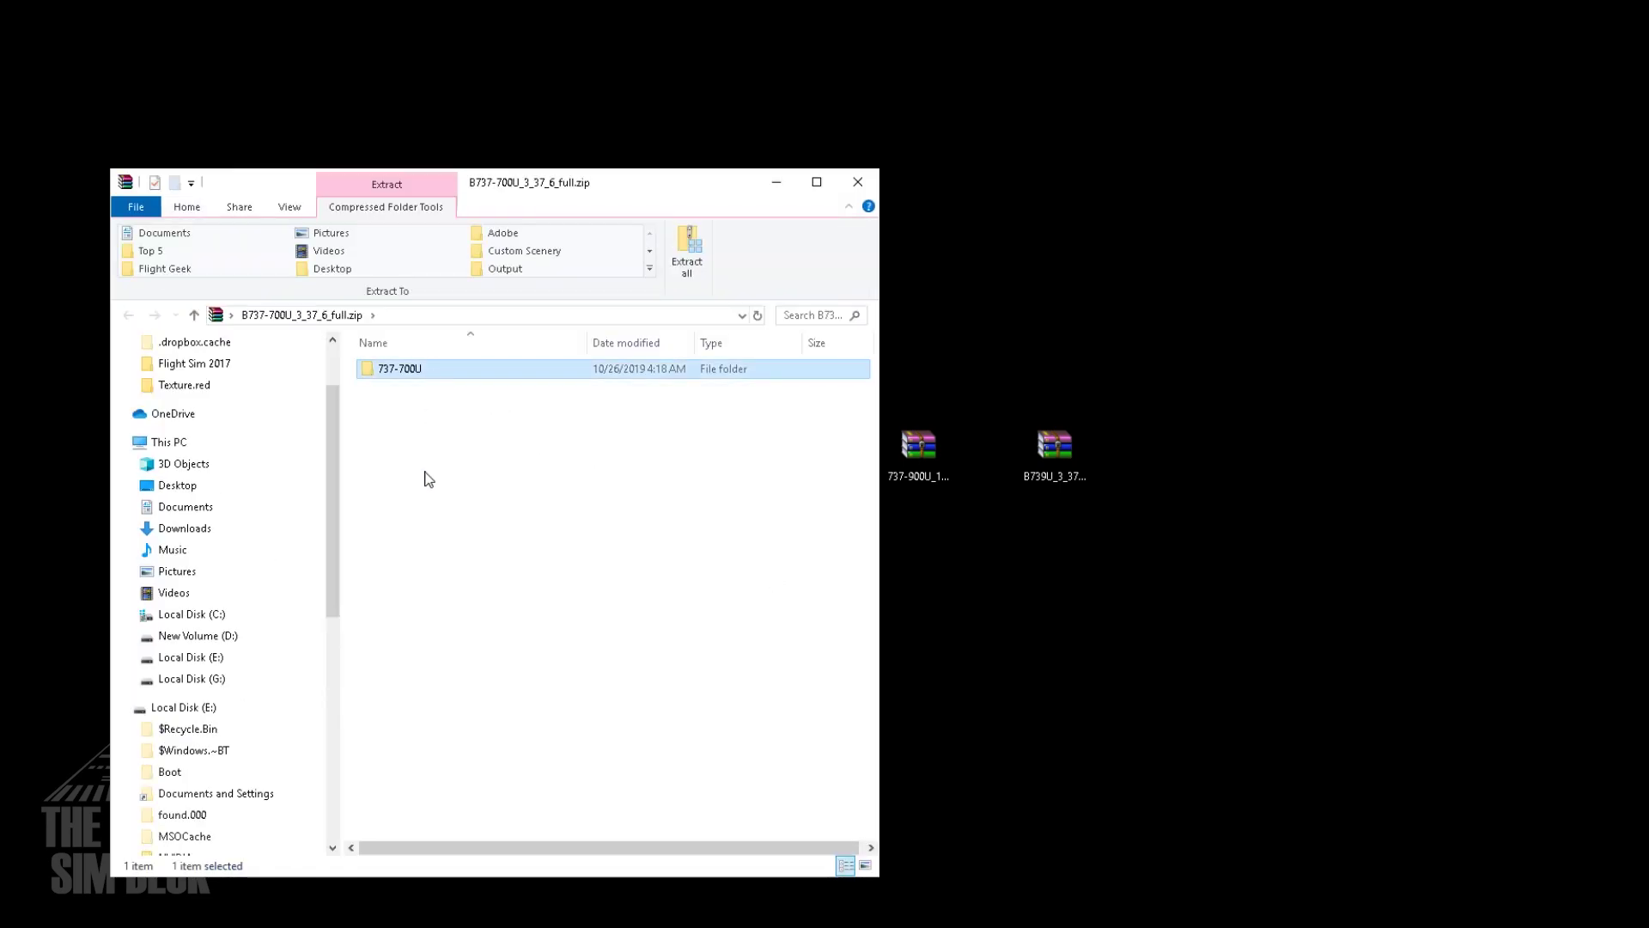
scroll(434, 720, down, 2)
scroll(443, 687, up, 2)
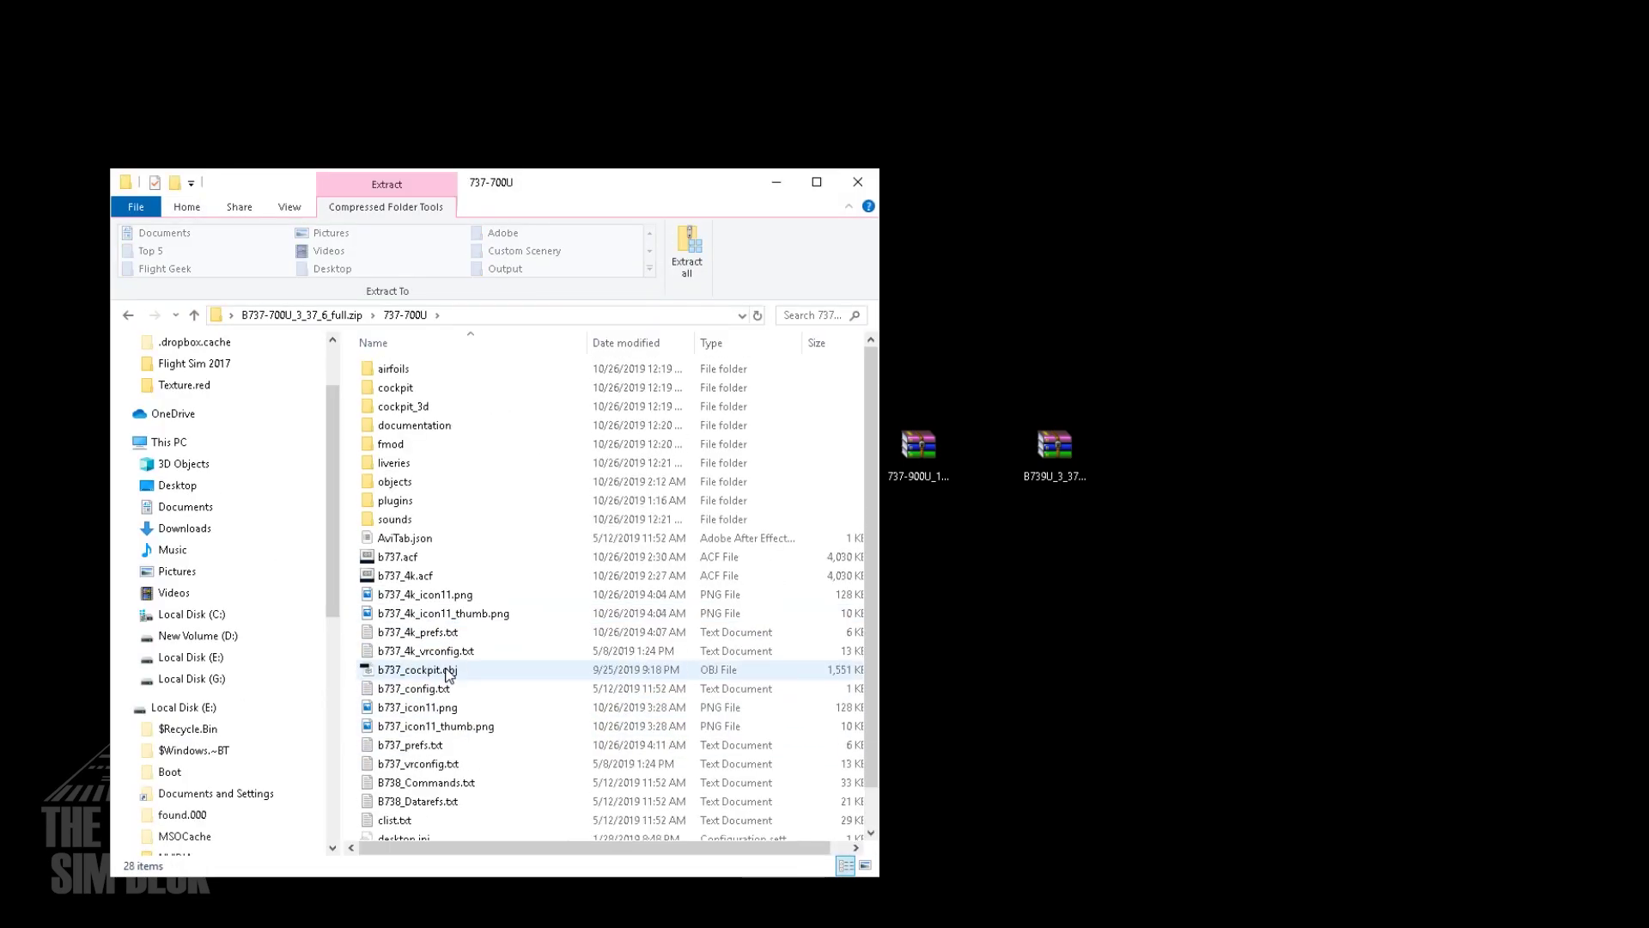
click(129, 319)
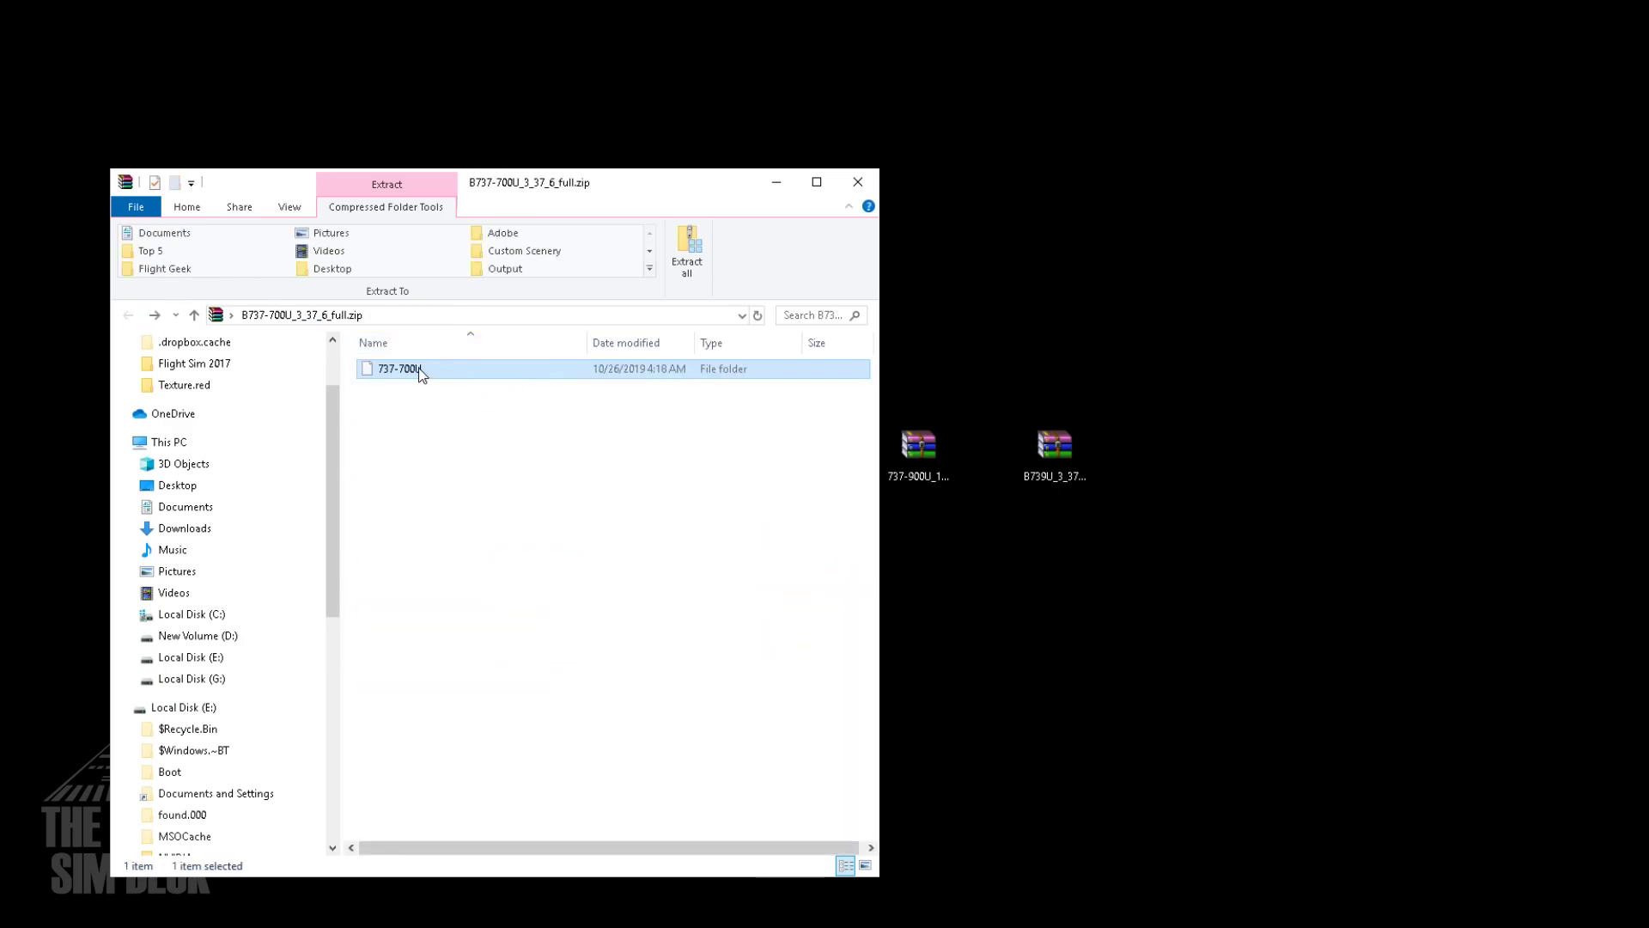
right_click(412, 368)
click(318, 446)
Paste the 737-700U folder into the Zibo Mod folder.
click(857, 181)
key(alt+Tab)
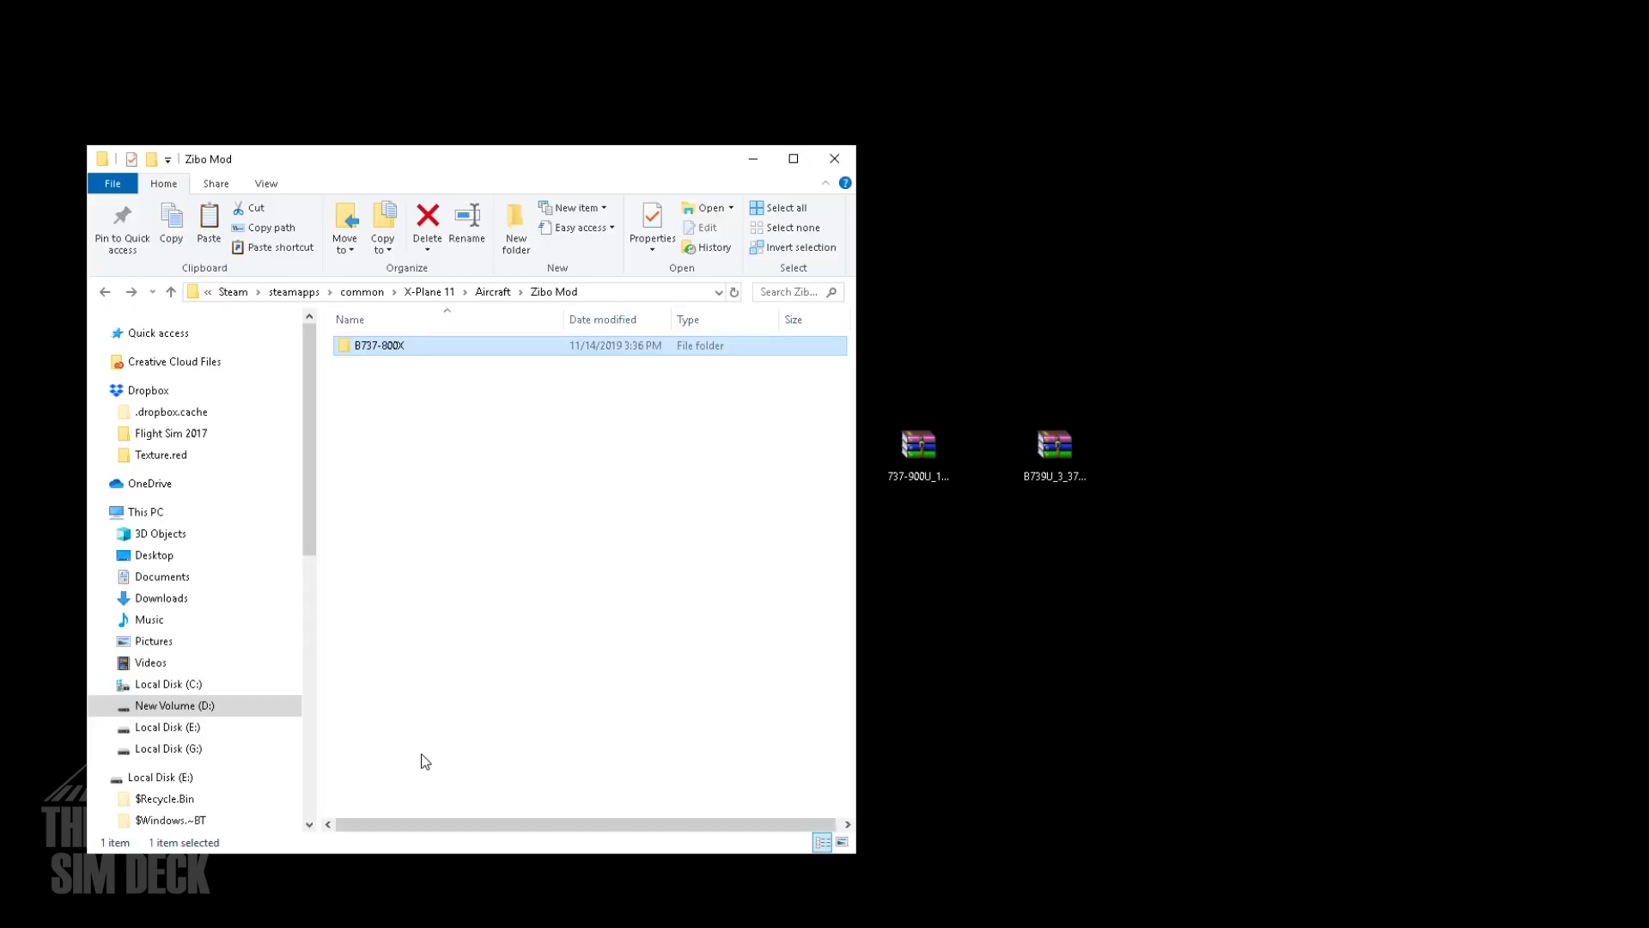
right_click(506, 415)
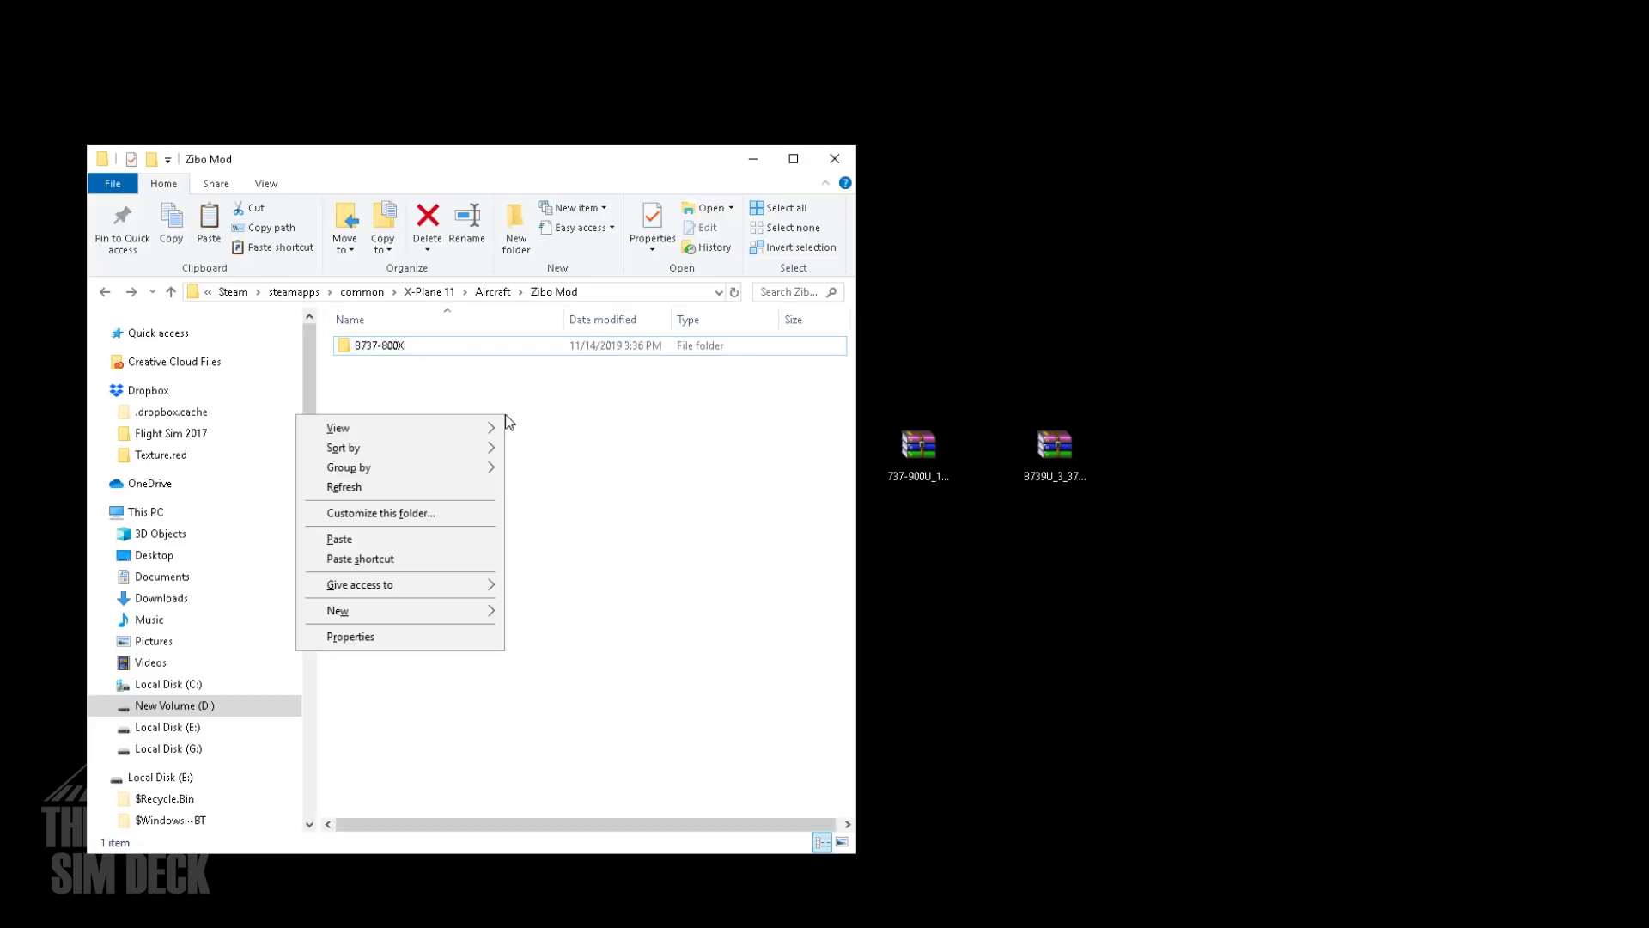
click(352, 540)
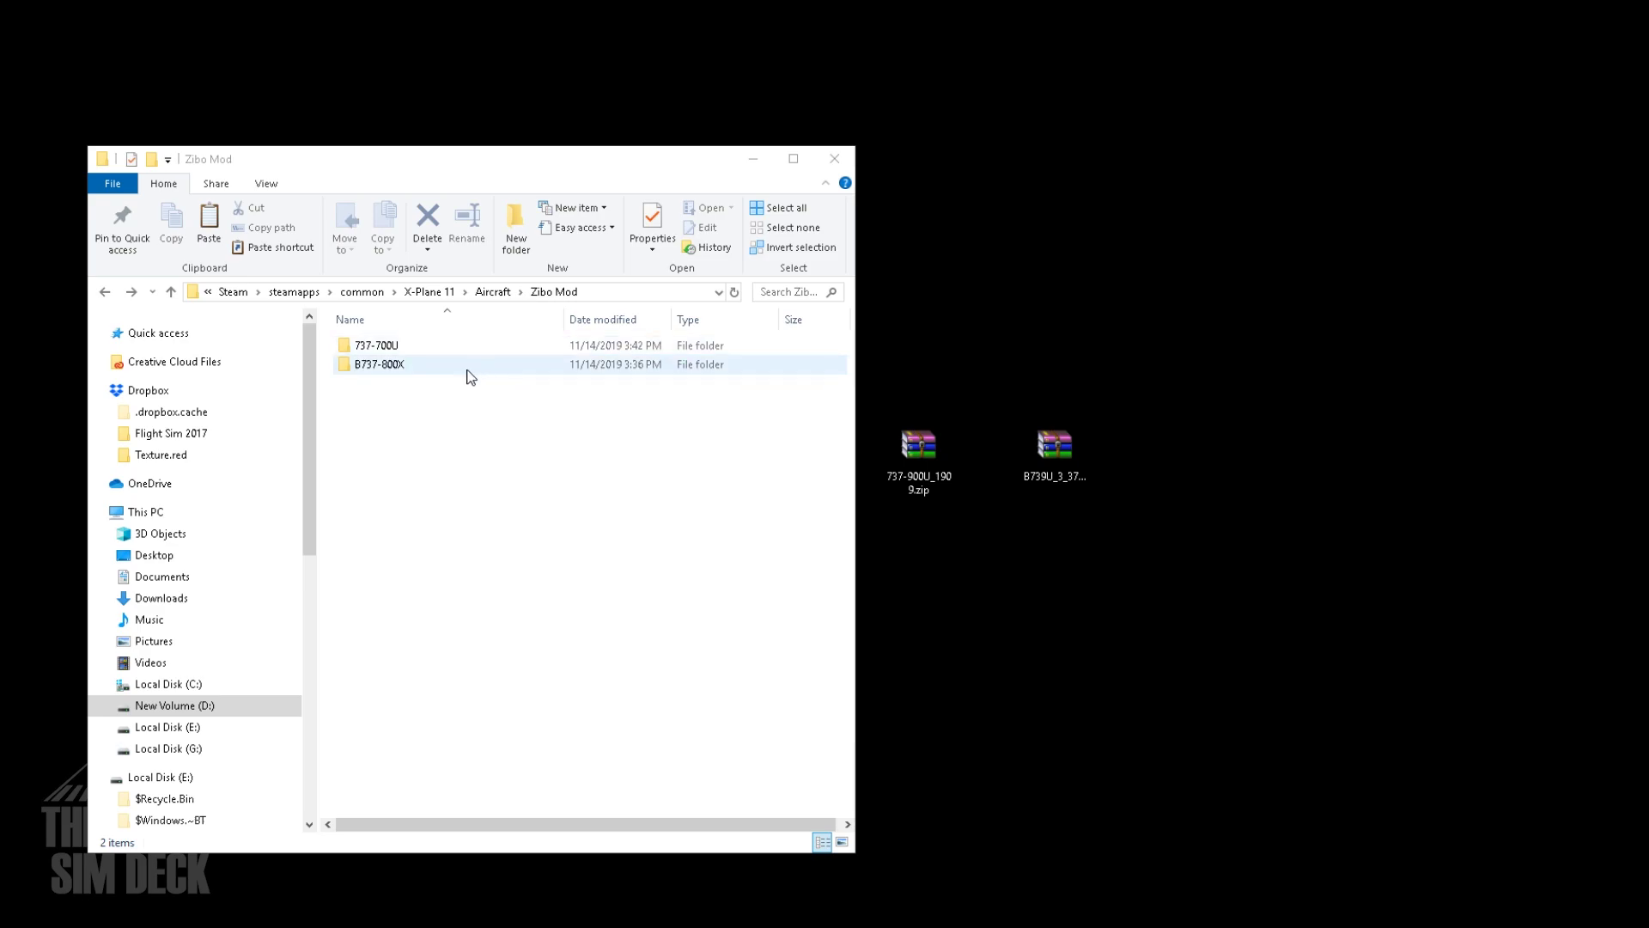
Copy all 28 items from the 737-900U_1909.zip archive.
right_click(909, 466)
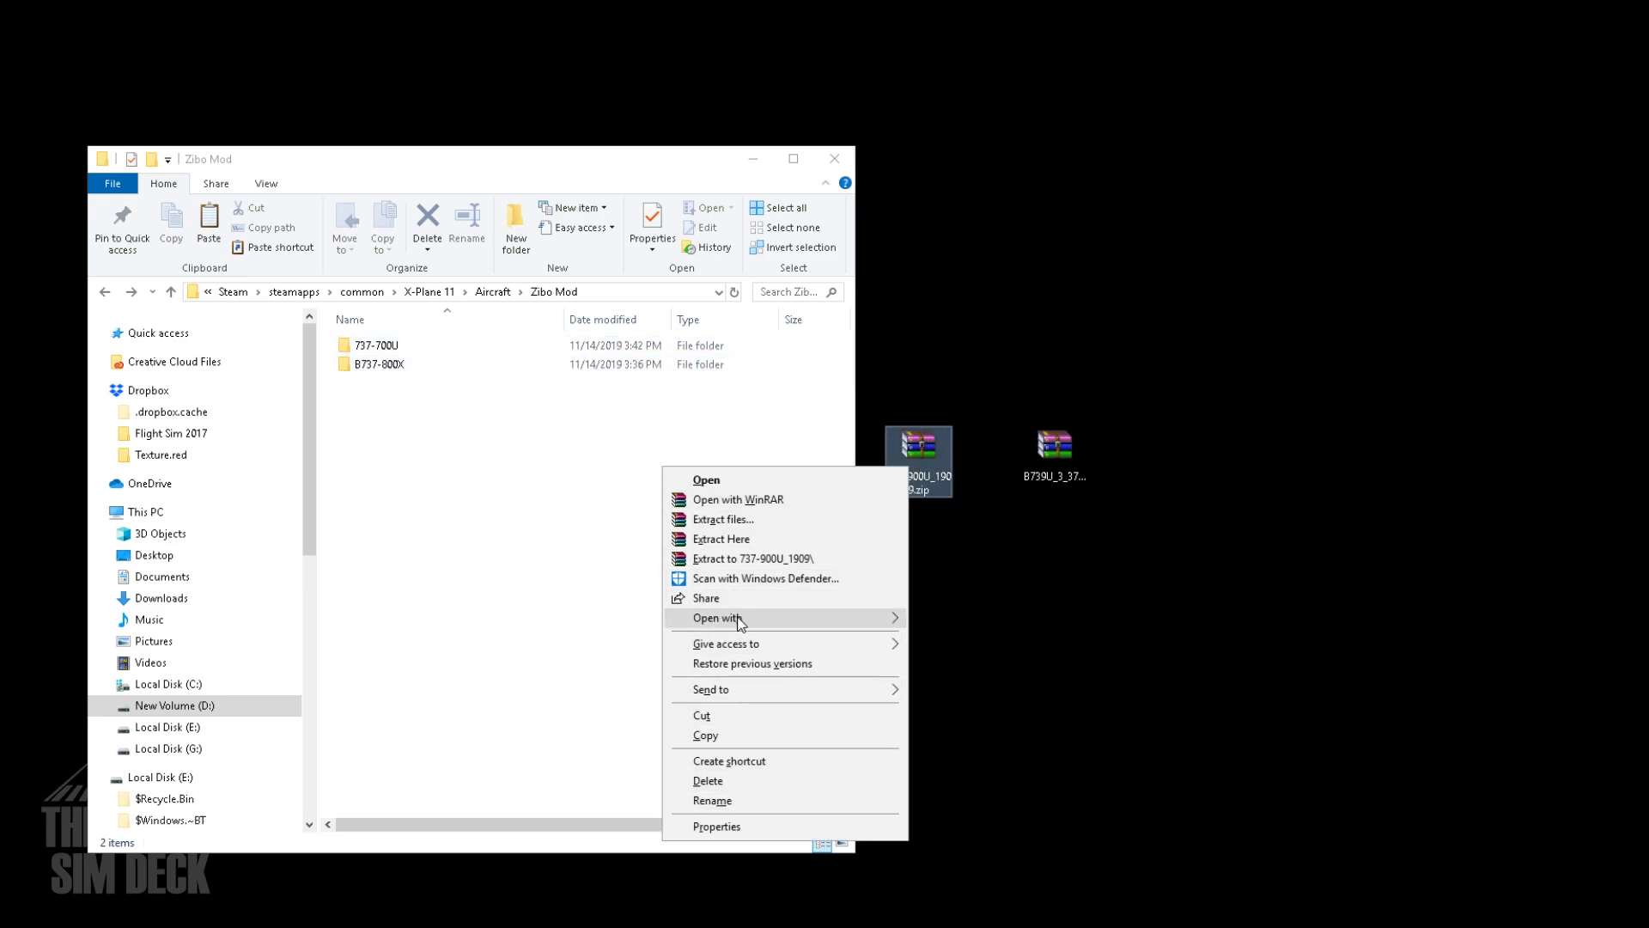
mouse_move(788, 617)
click(976, 619)
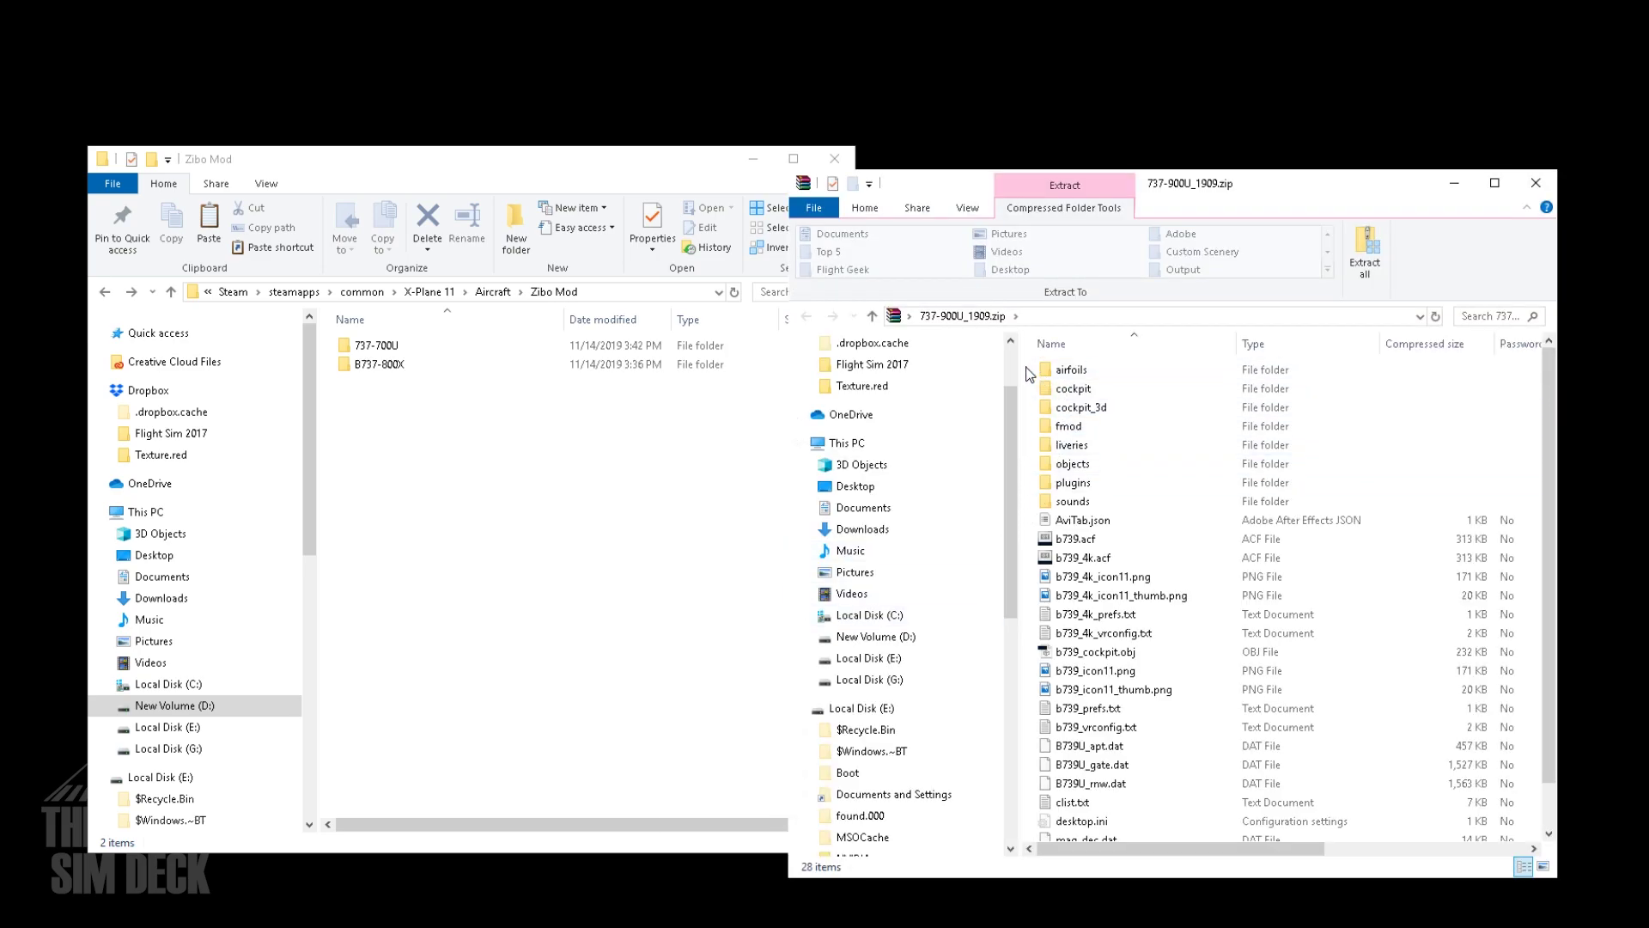
drag(1028, 374, 1166, 797)
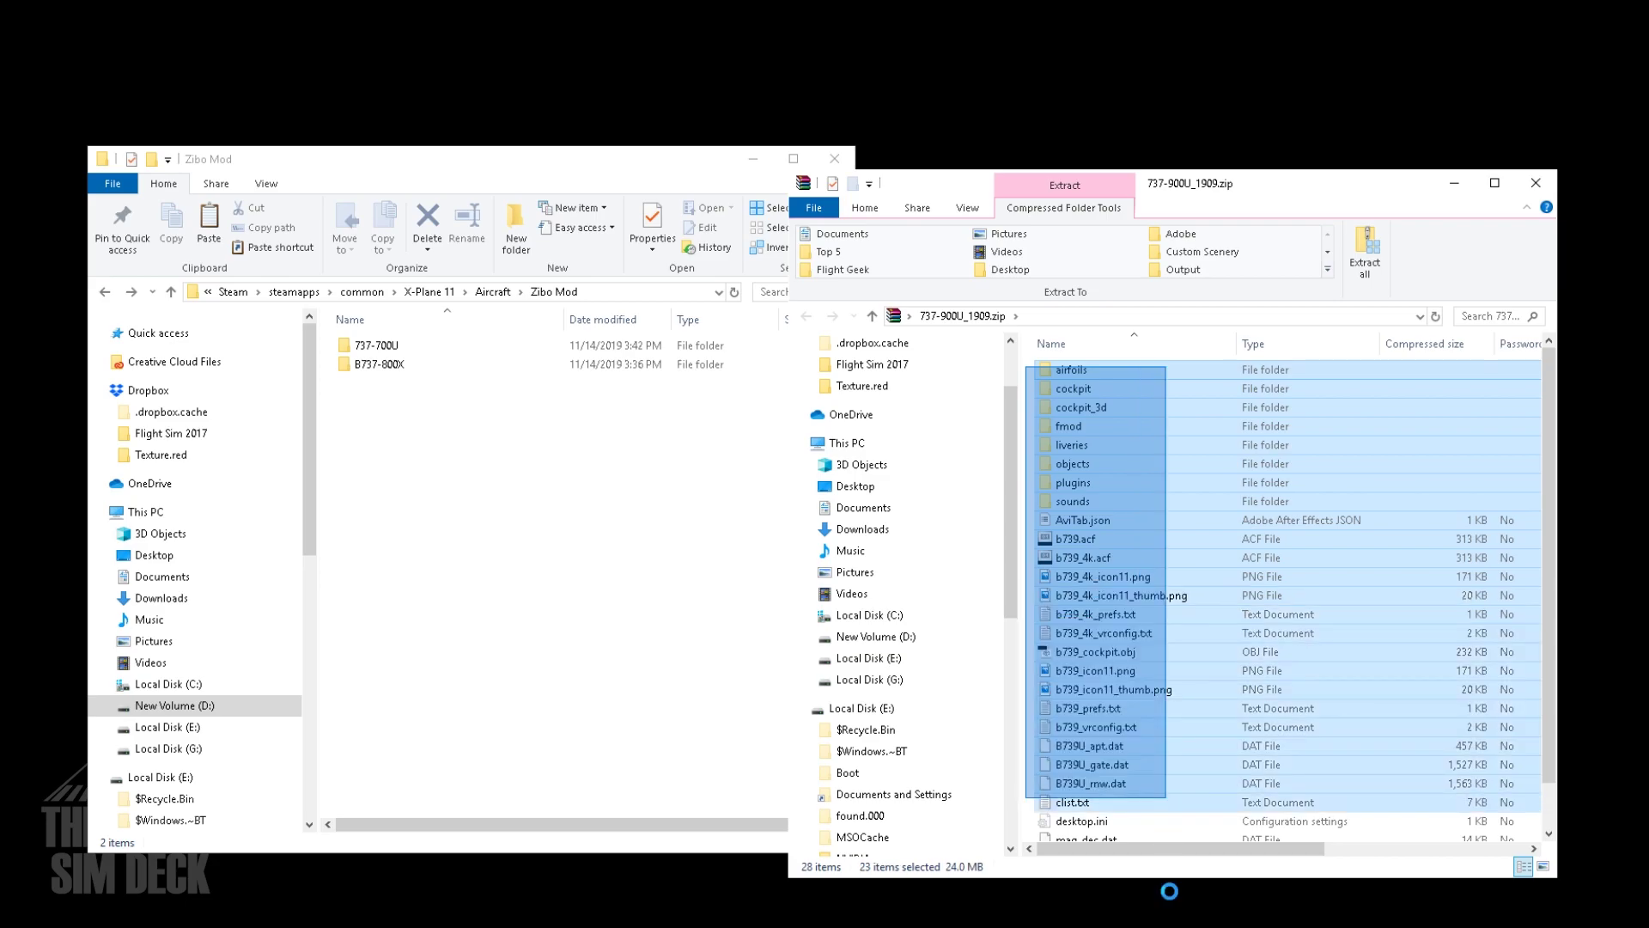
drag(1169, 891, 1189, 835)
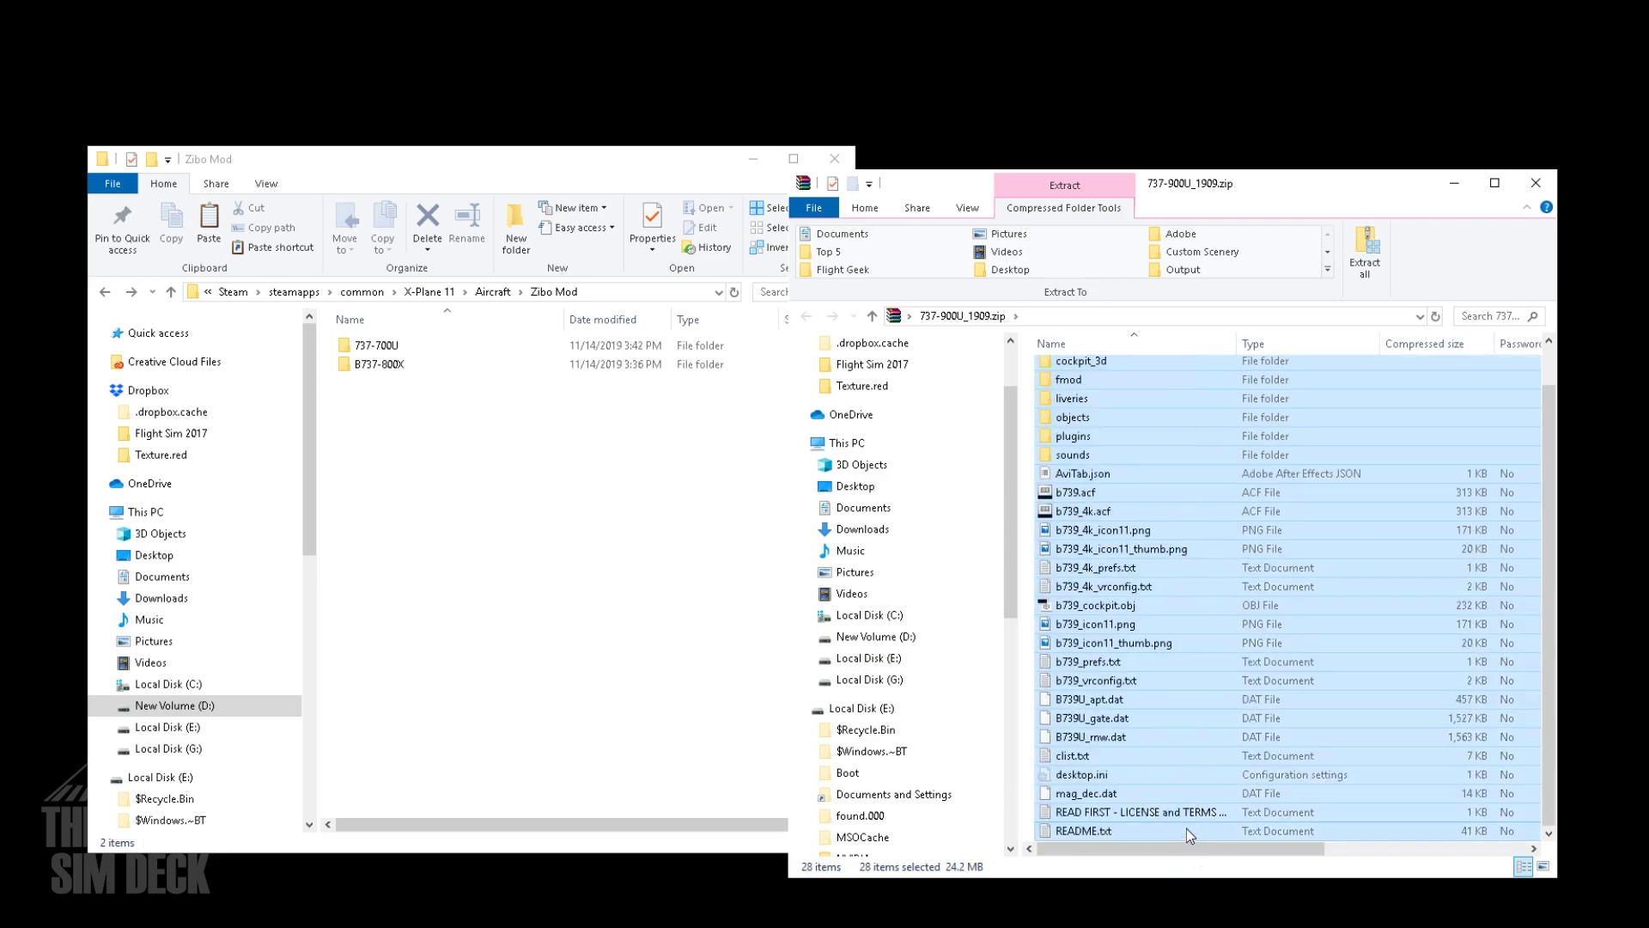
right_click(1088, 635)
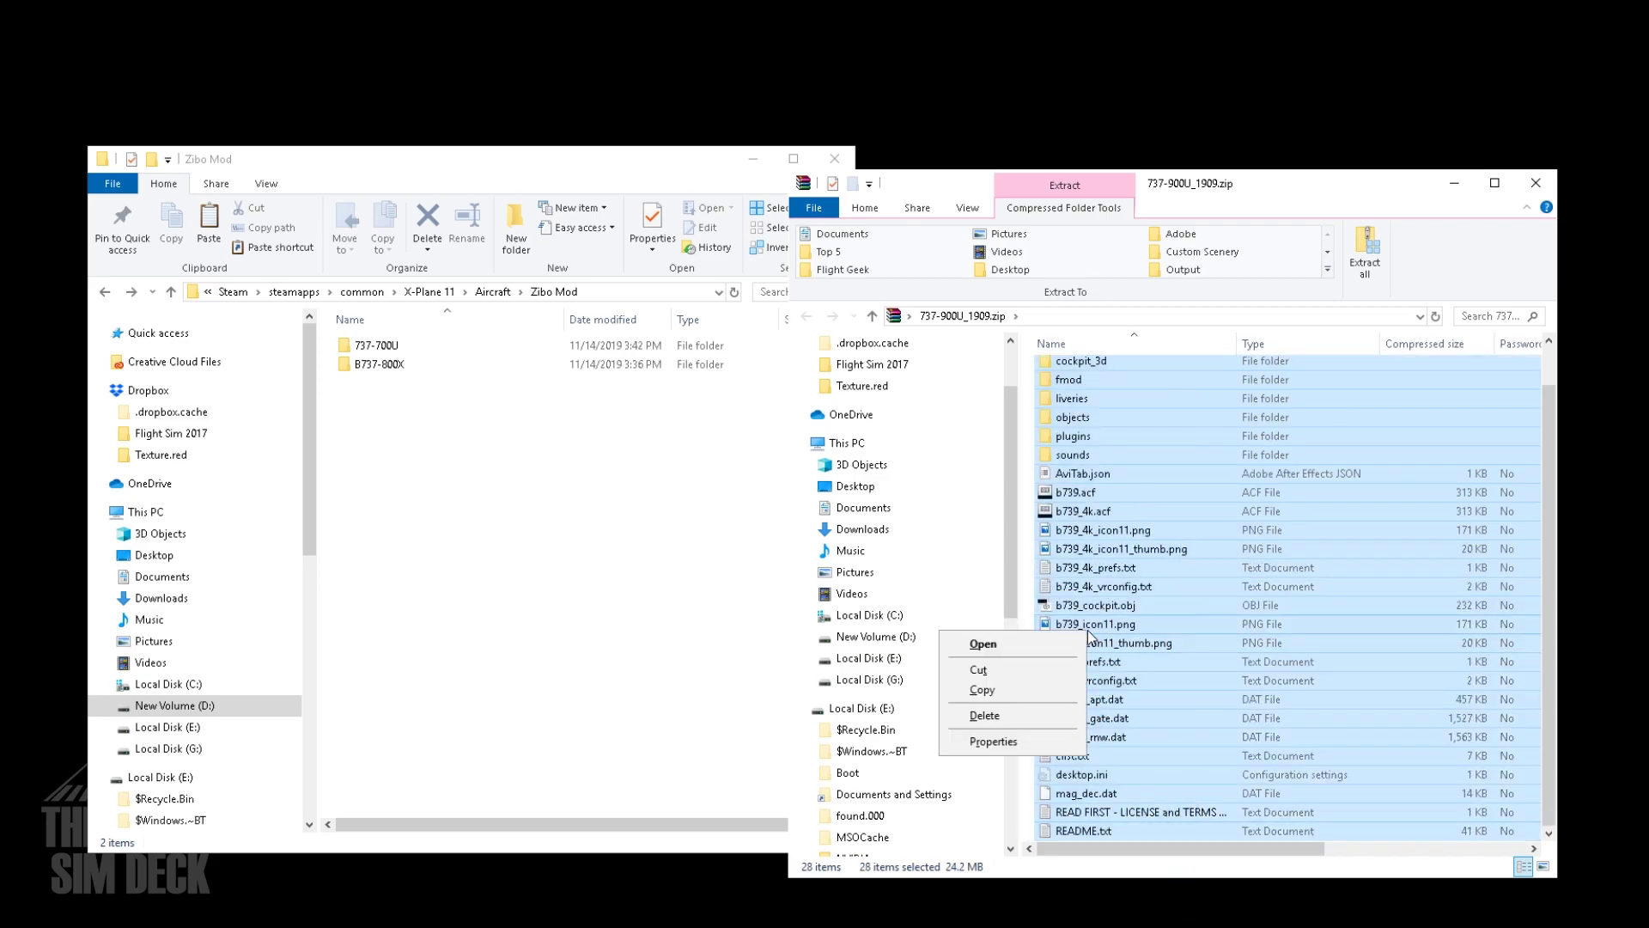
click(1020, 688)
click(1536, 183)
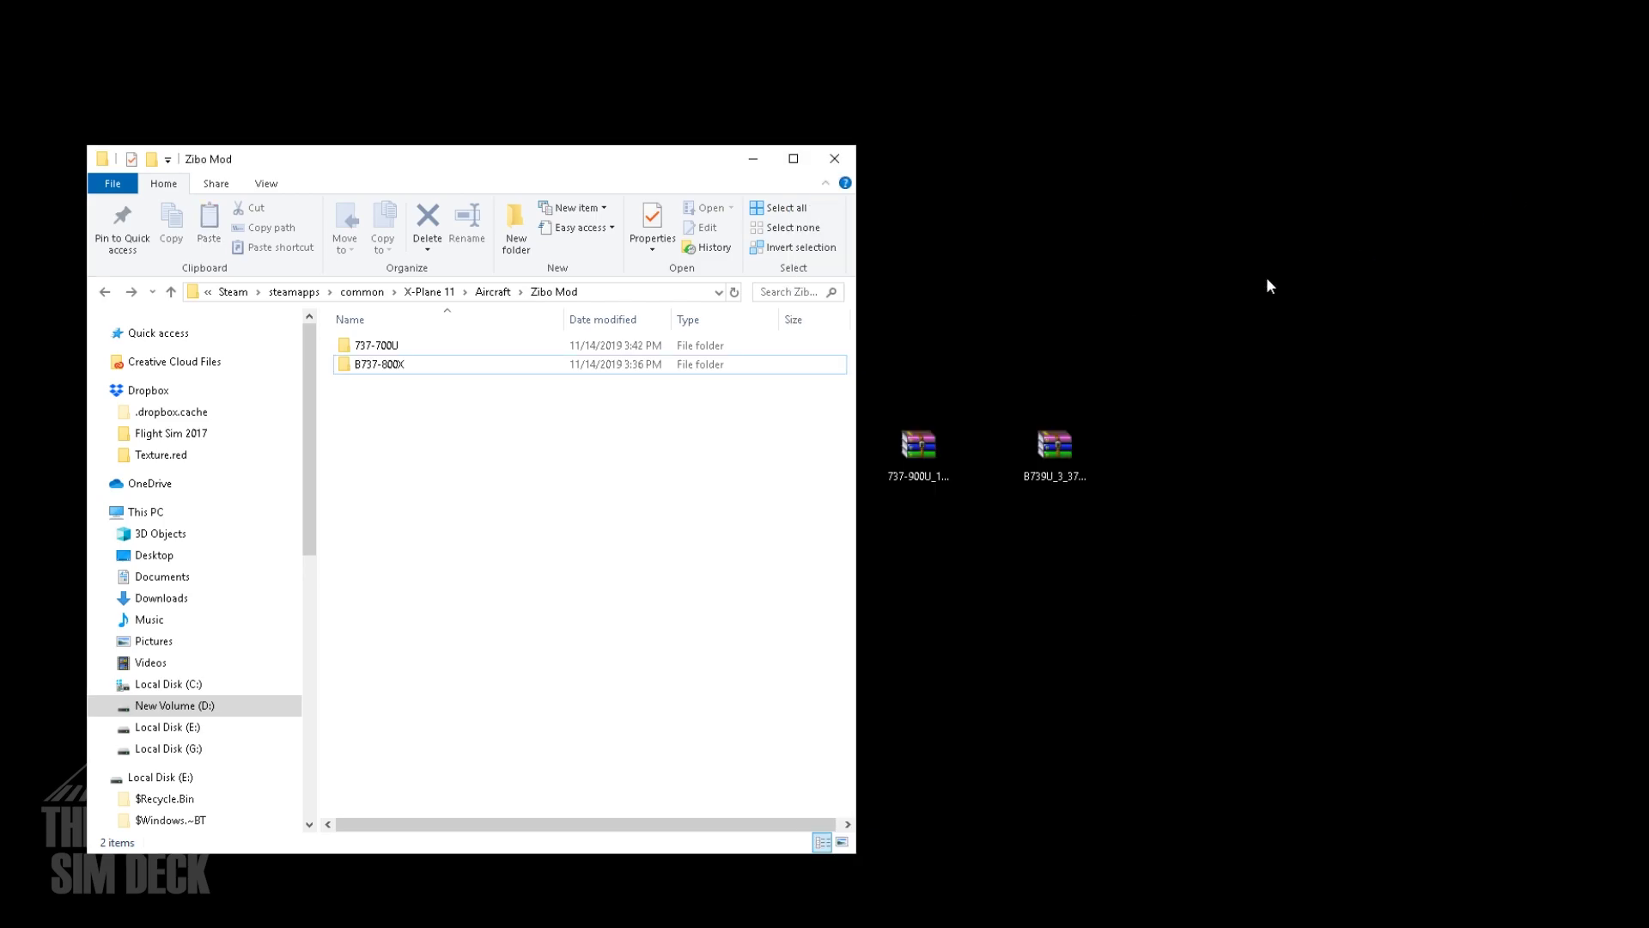
Create a new folder named 737-900U in Zibo Mod.
right_click(471, 485)
mouse_move(348, 698)
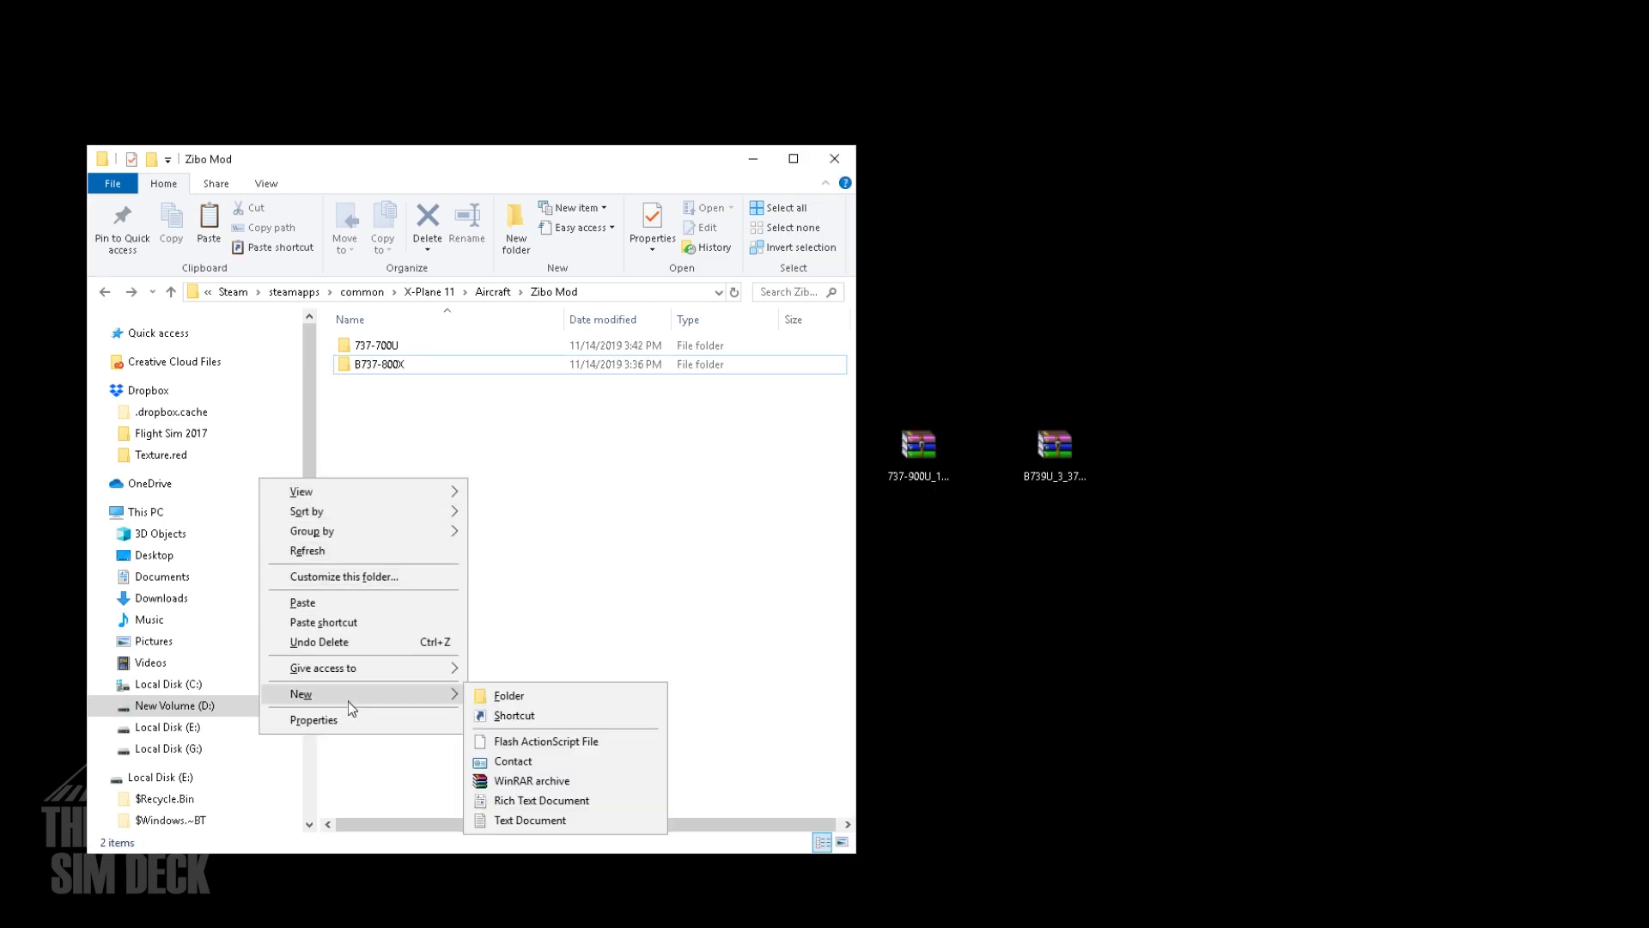
click(506, 696)
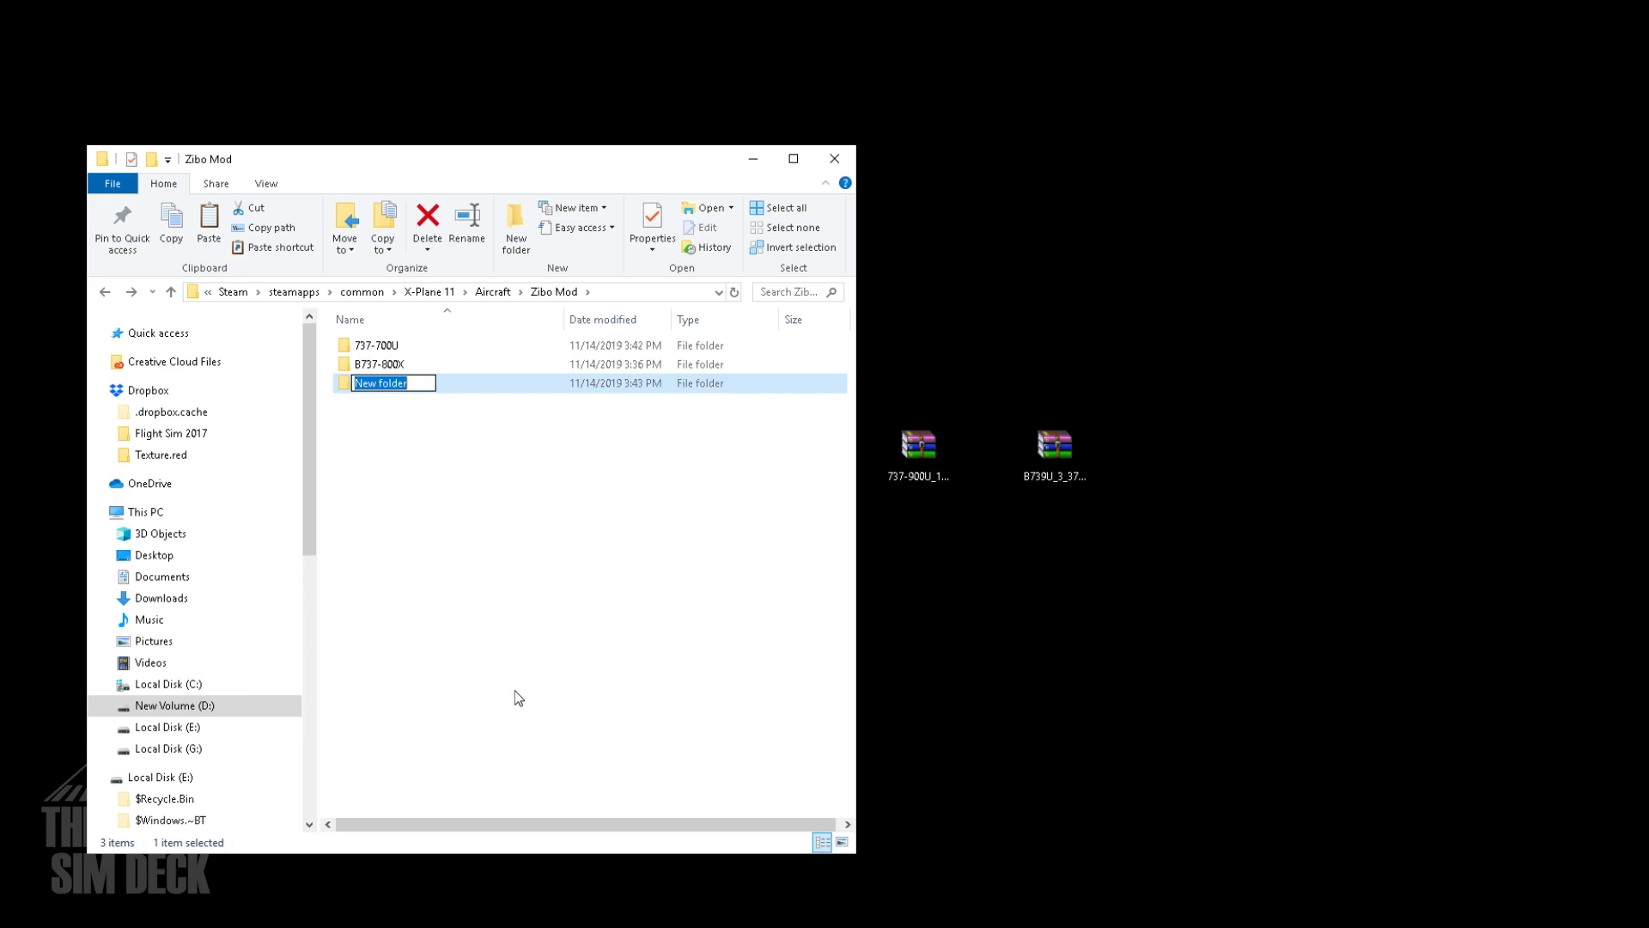
text(737-900U)
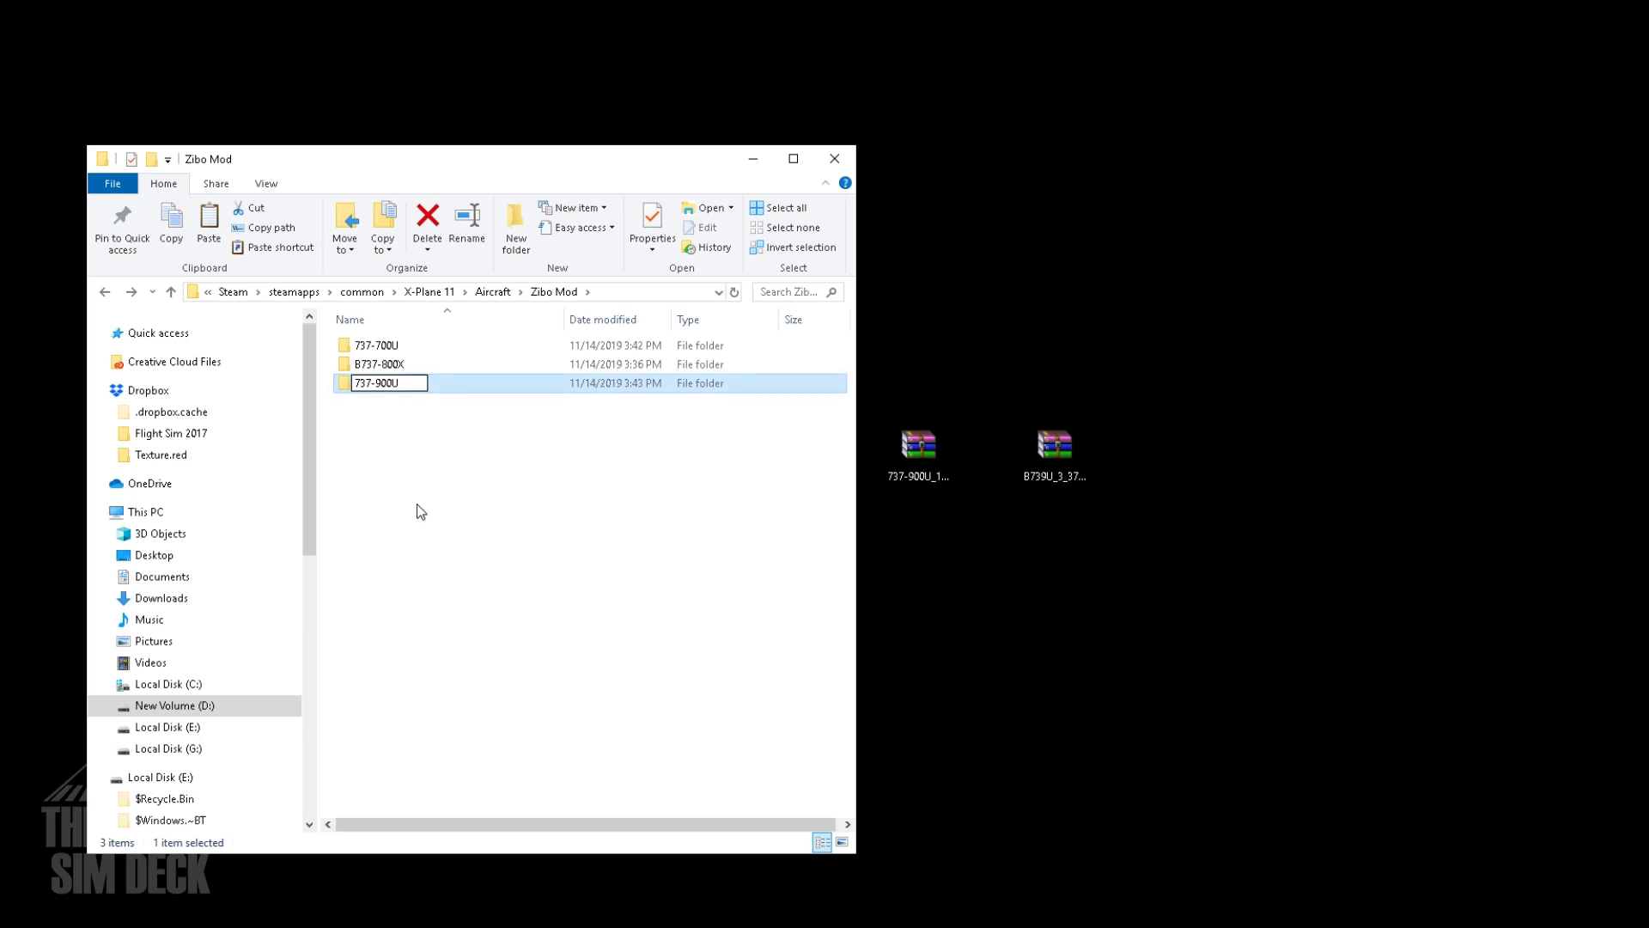
key(Return)
Paste the 900U aircraft files into 737-900U and return to Zibo Mod.
double_click(425, 365)
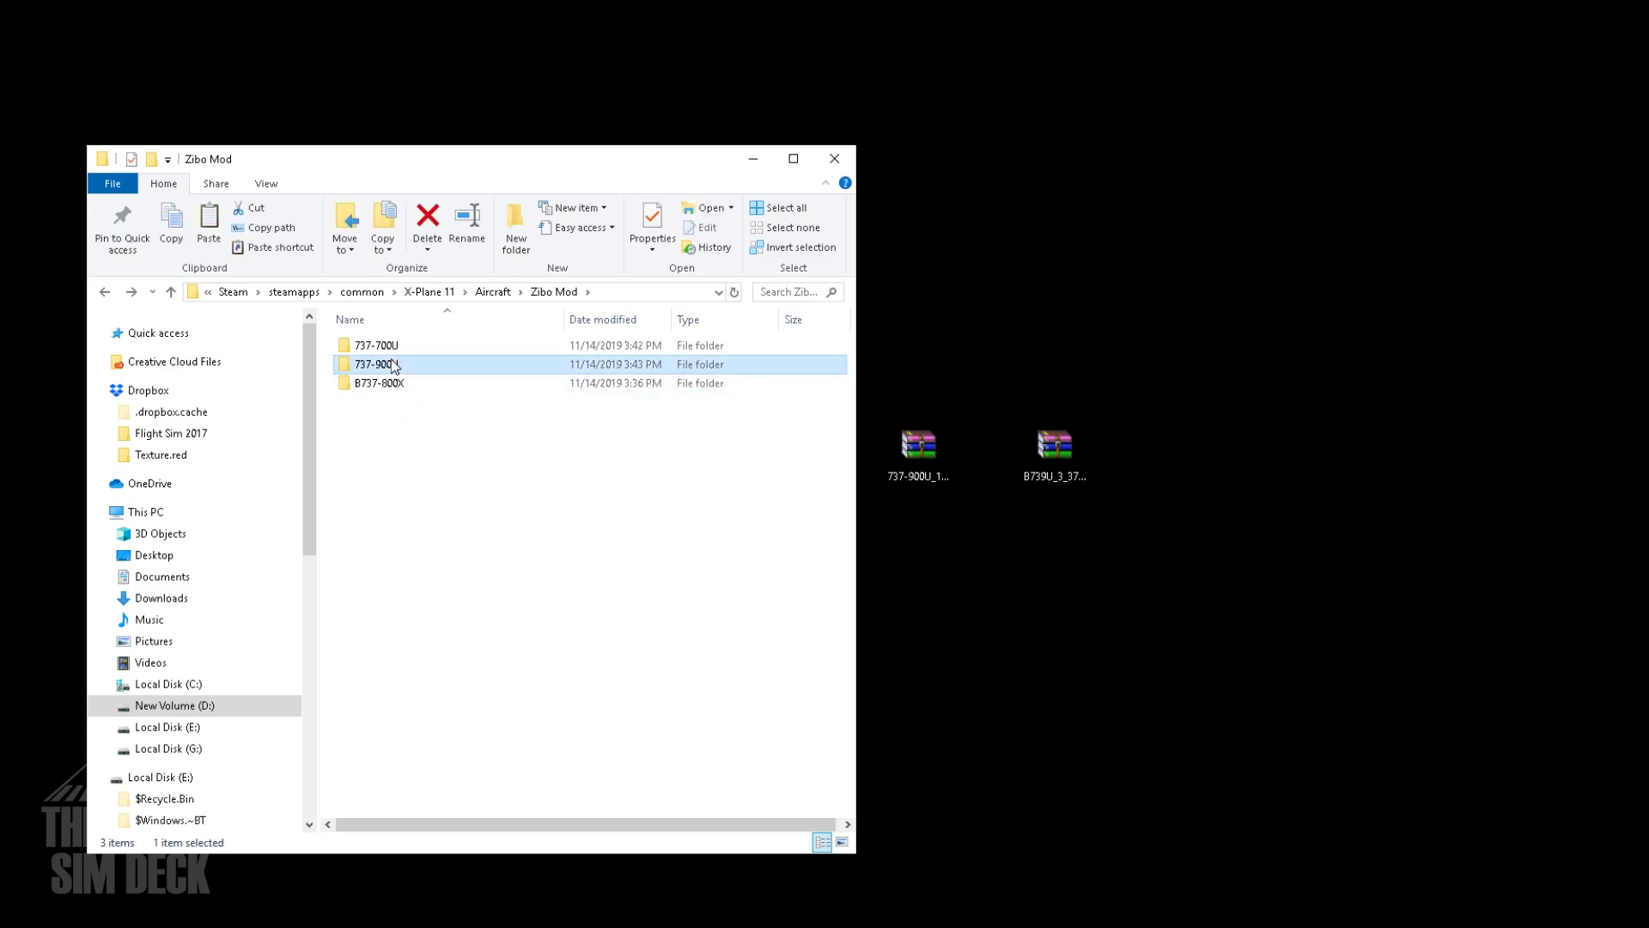
right_click(442, 421)
click(396, 535)
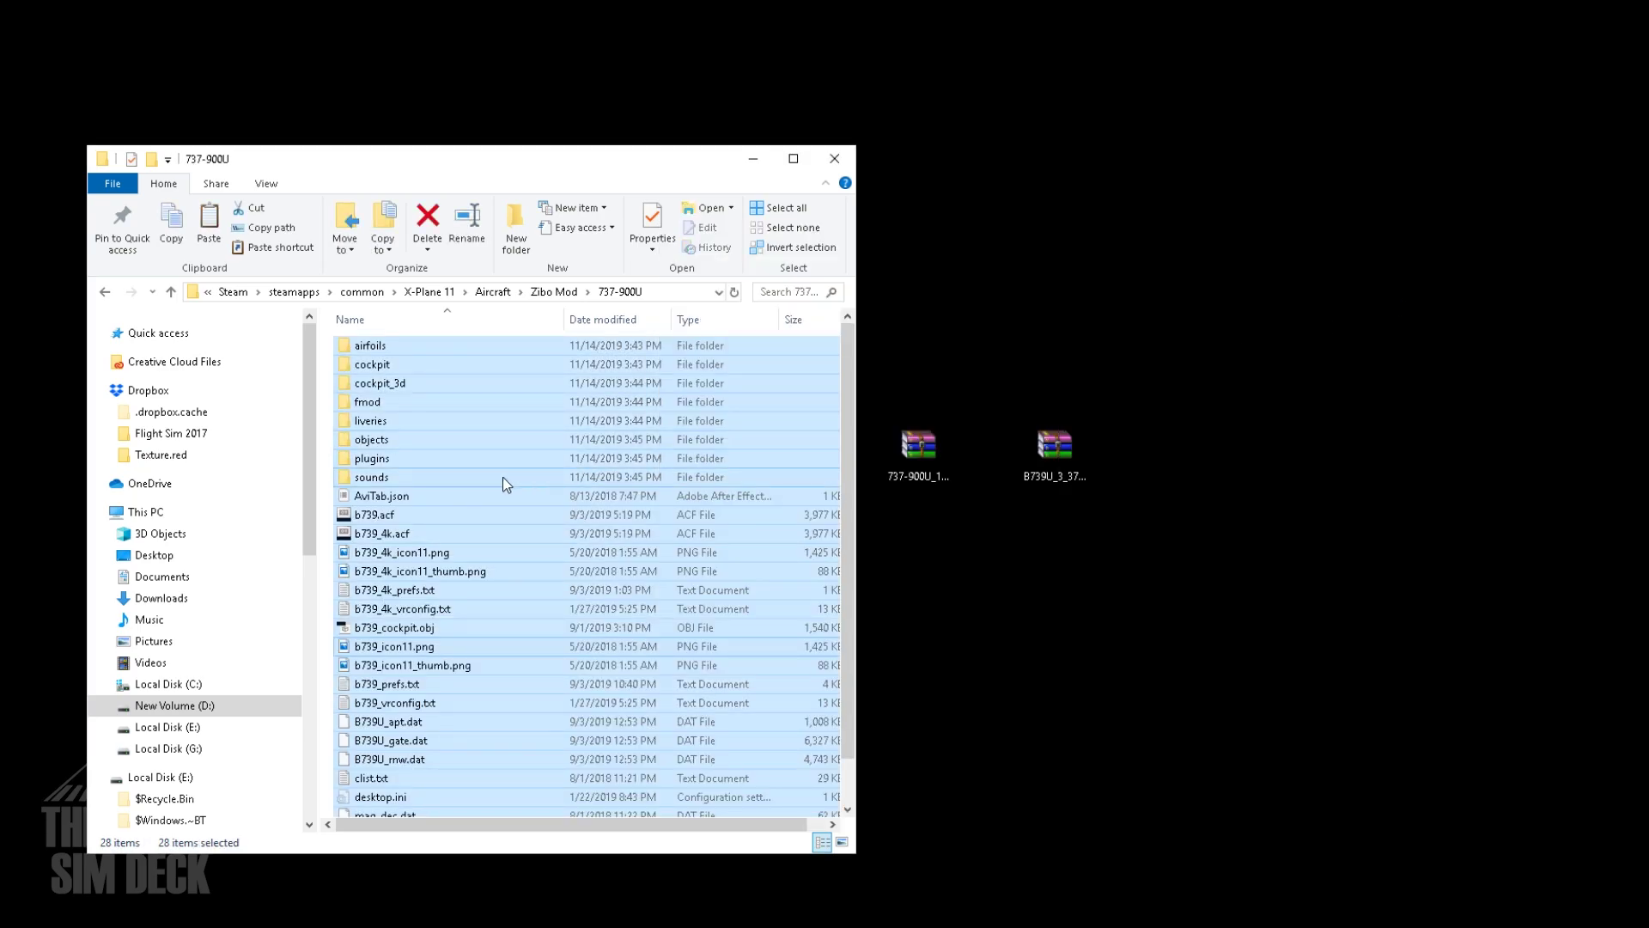
click(503, 477)
scroll(536, 390, down, 1)
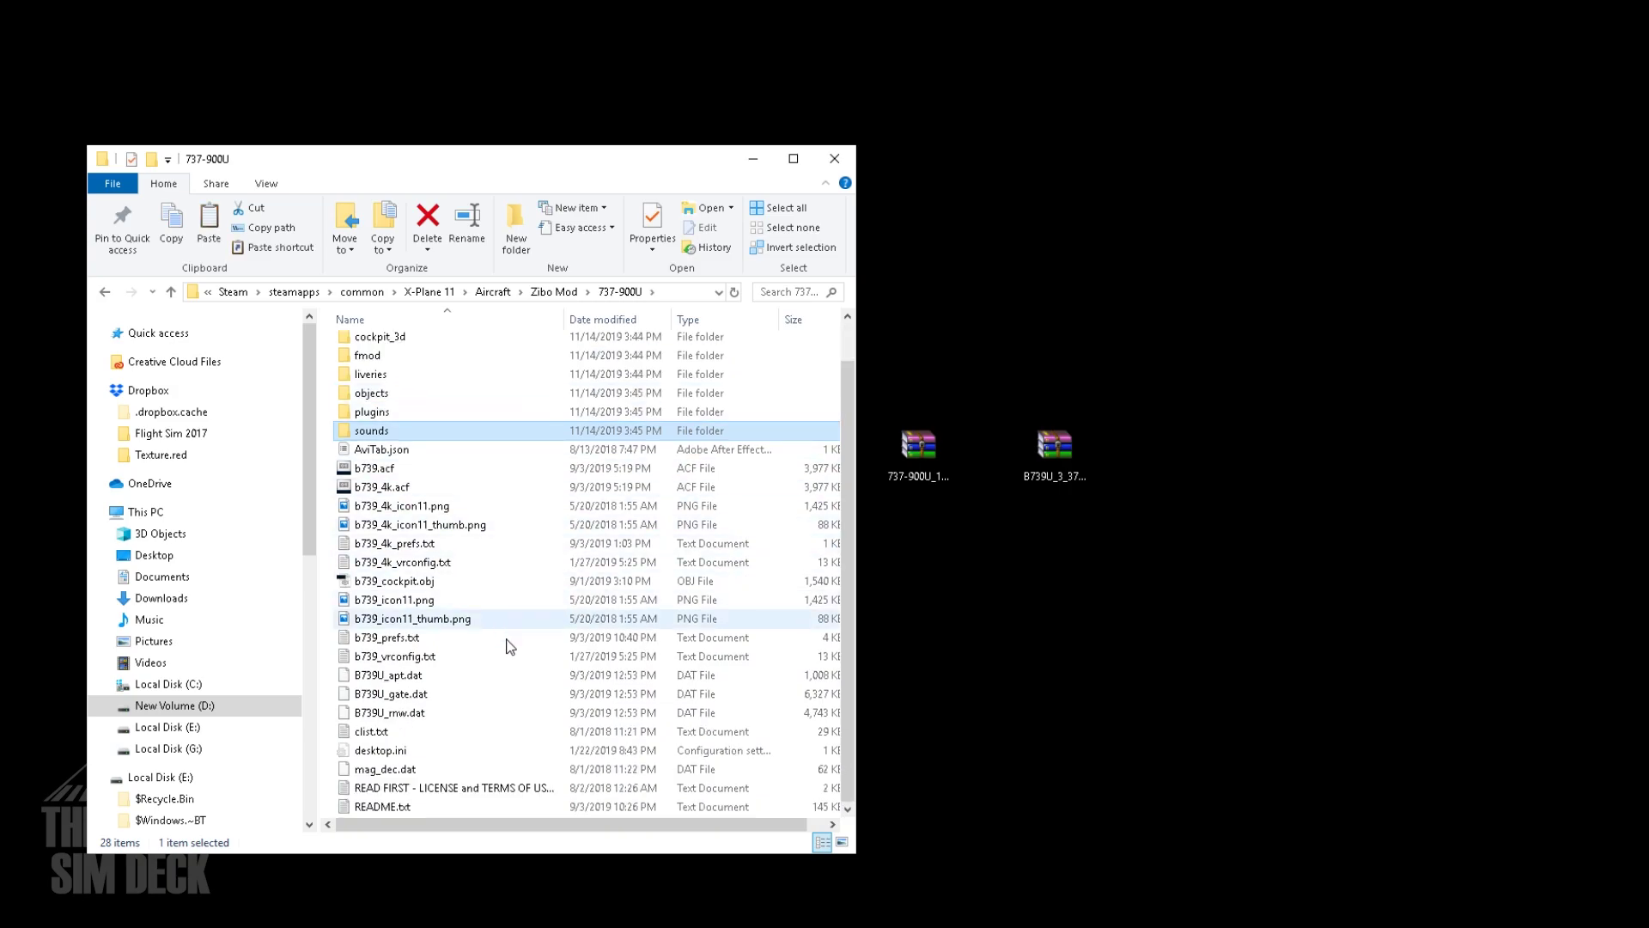
scroll(510, 646, up, 1)
click(105, 293)
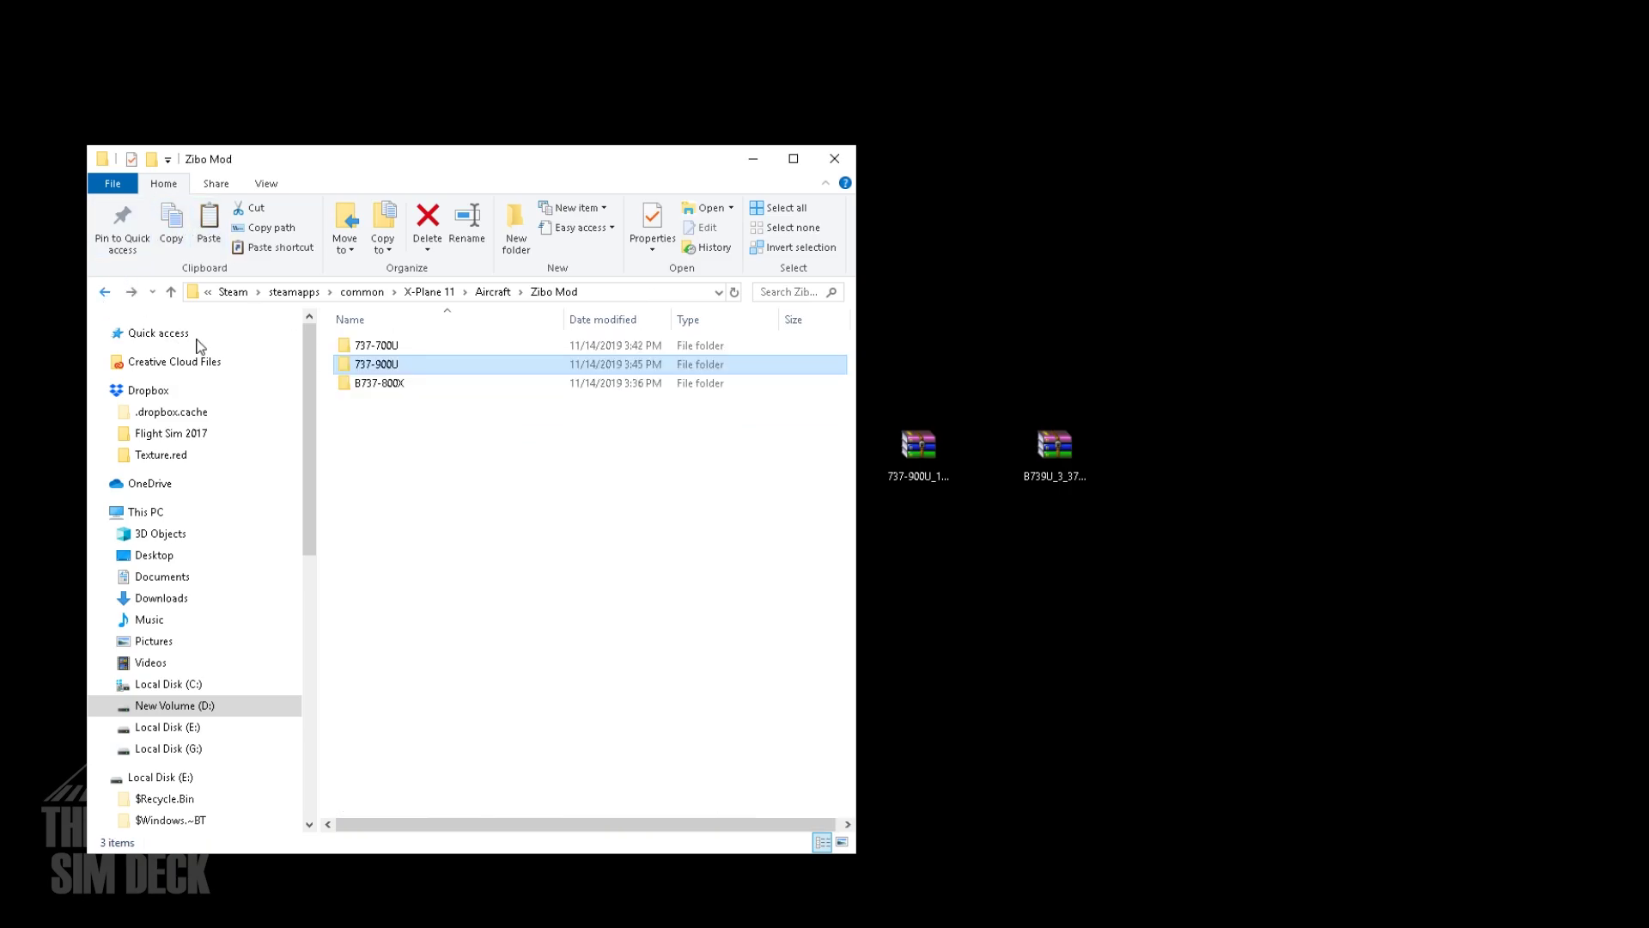
Drop the leading B so the B737-800X folder is named 737-800X.
drag(436, 446, 383, 427)
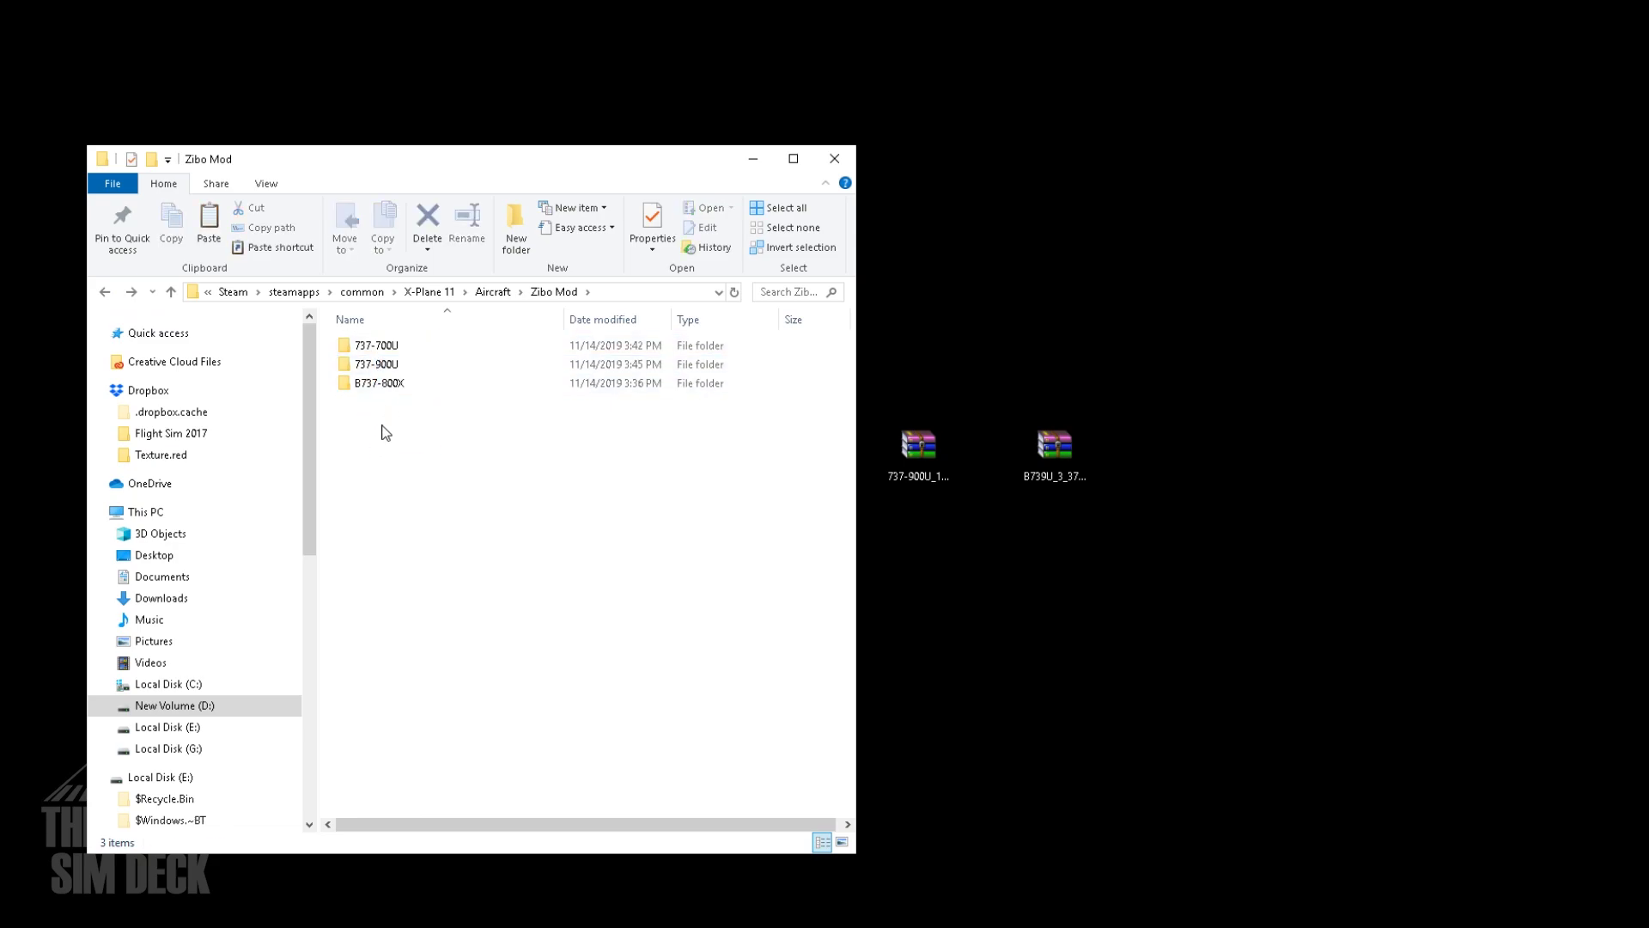
right_click(384, 383)
click(202, 862)
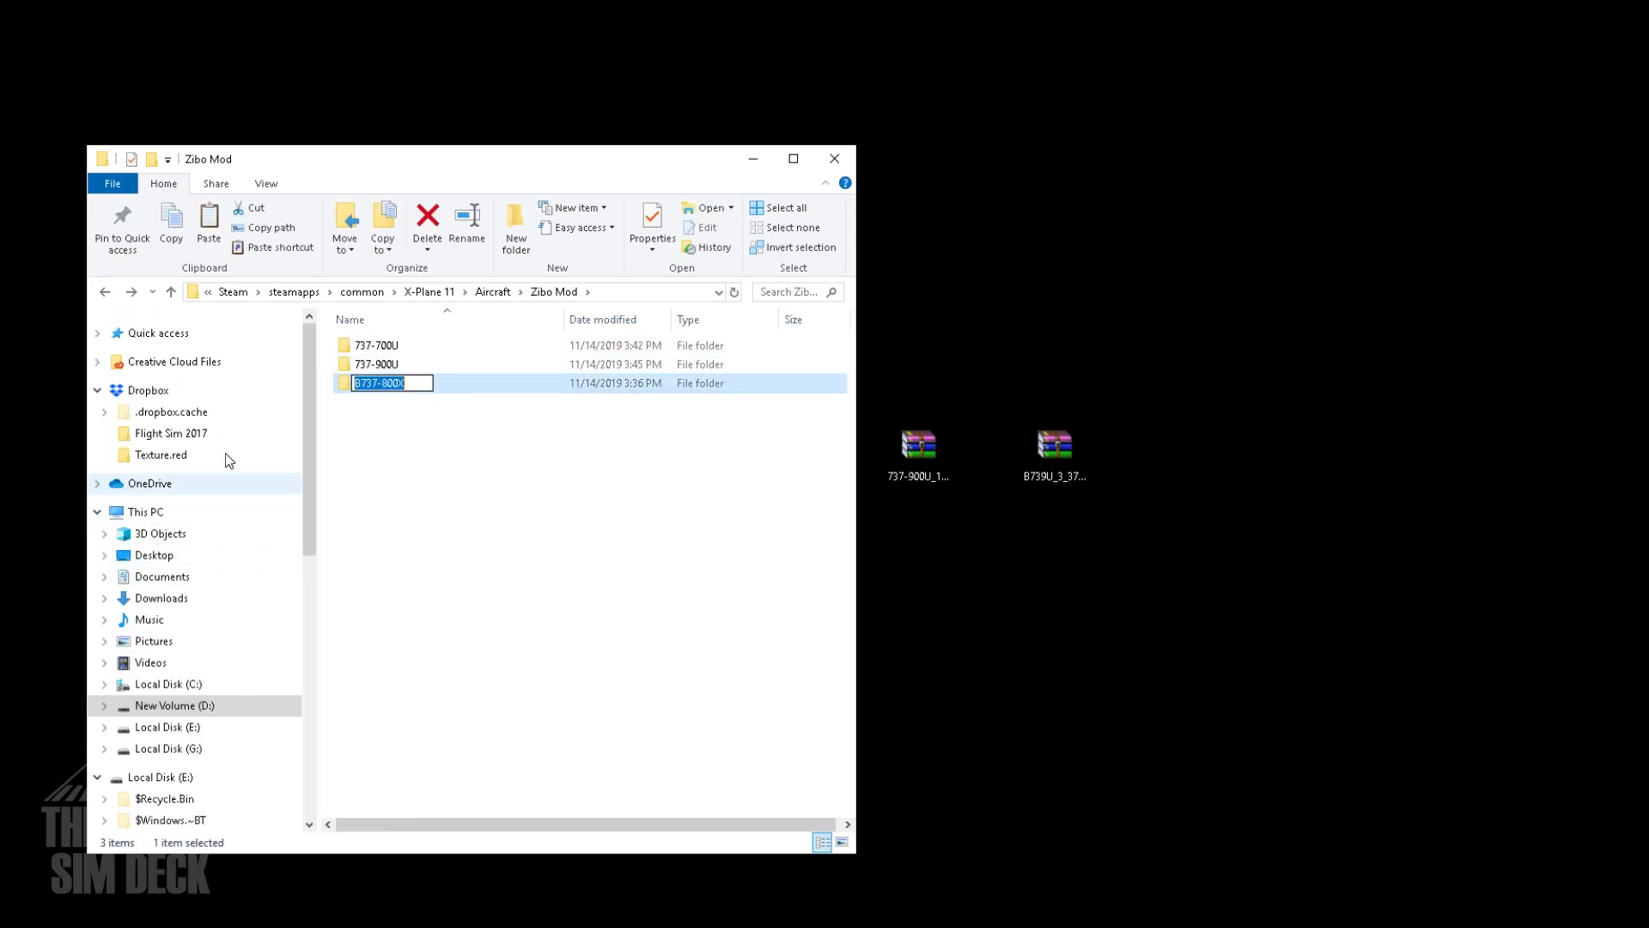
right_click(368, 393)
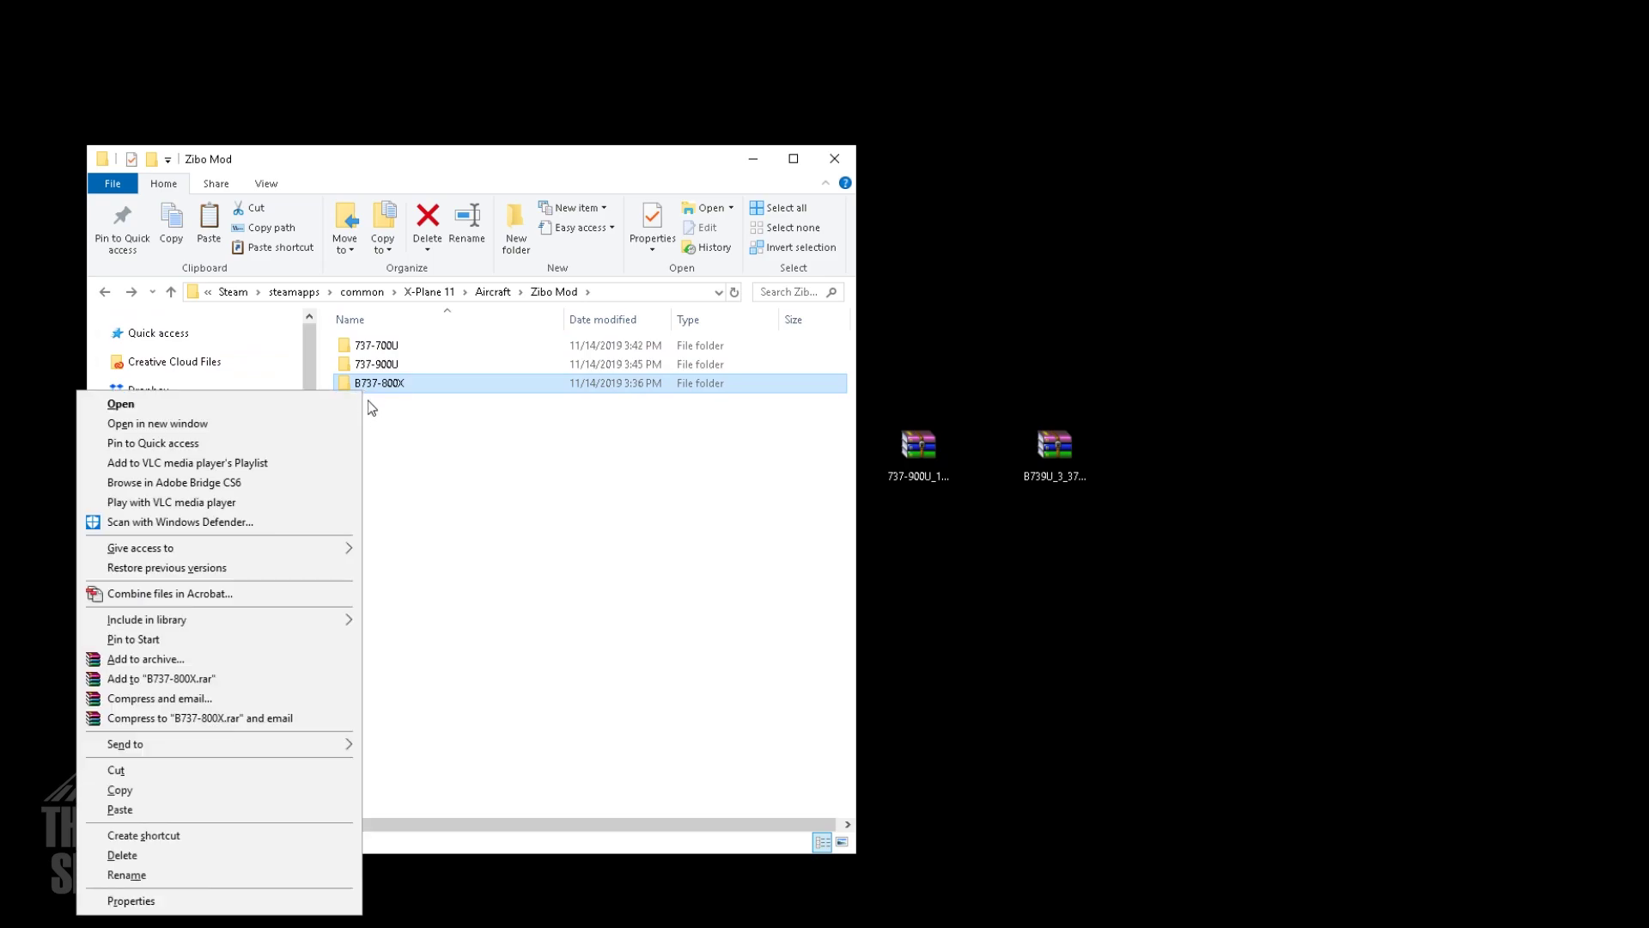
click(160, 881)
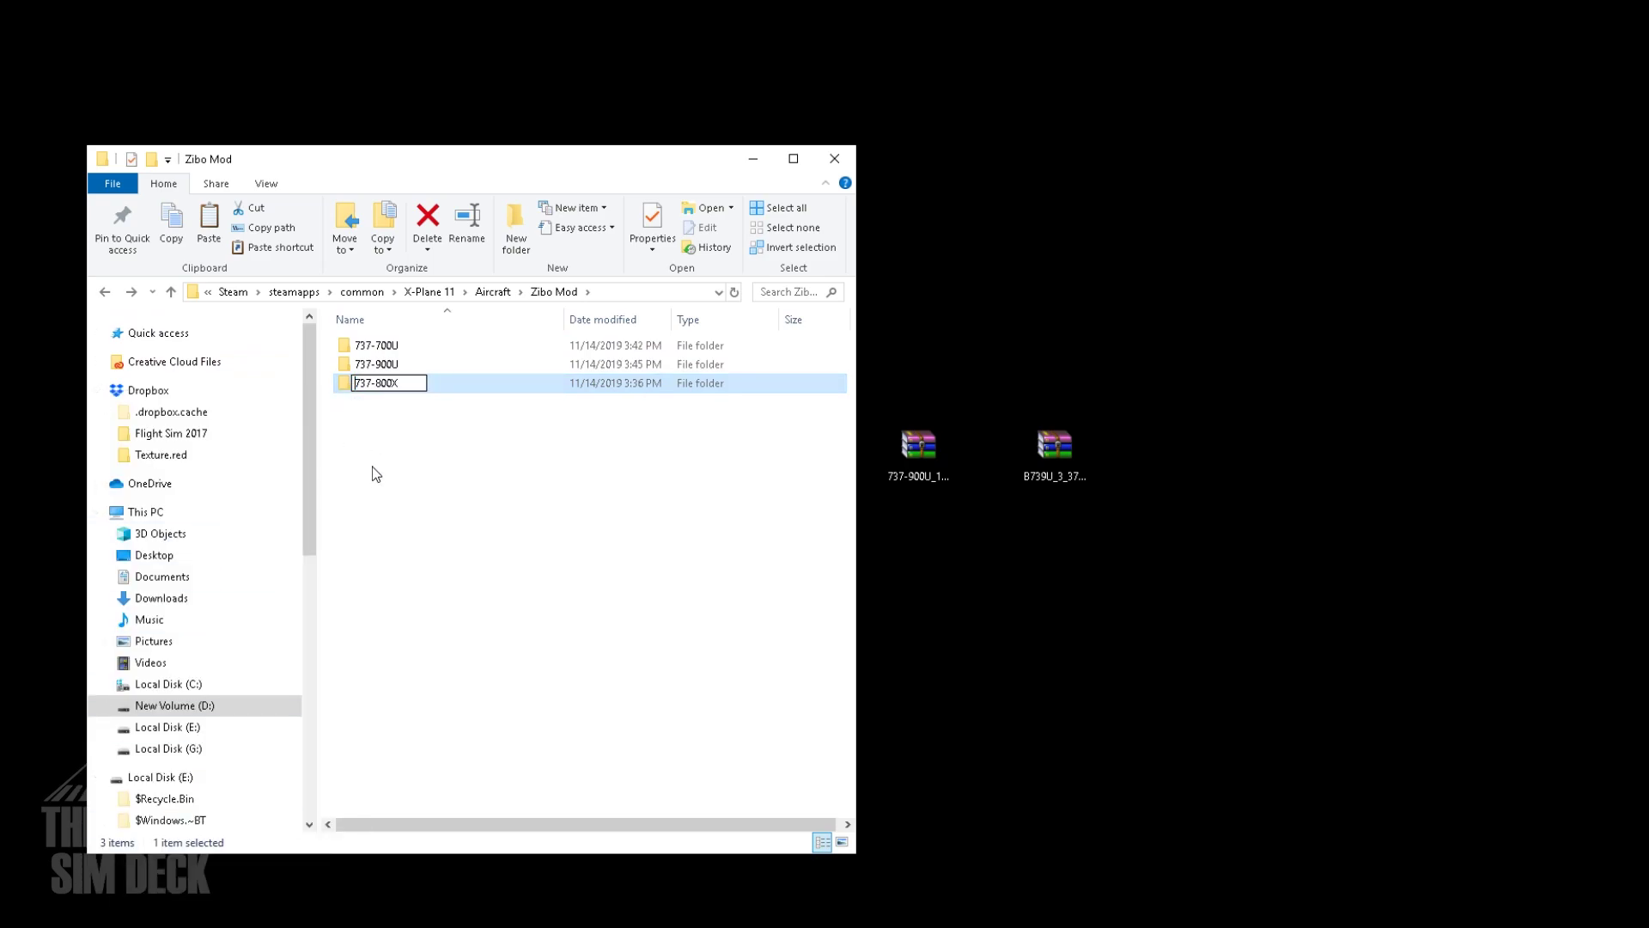
click(374, 518)
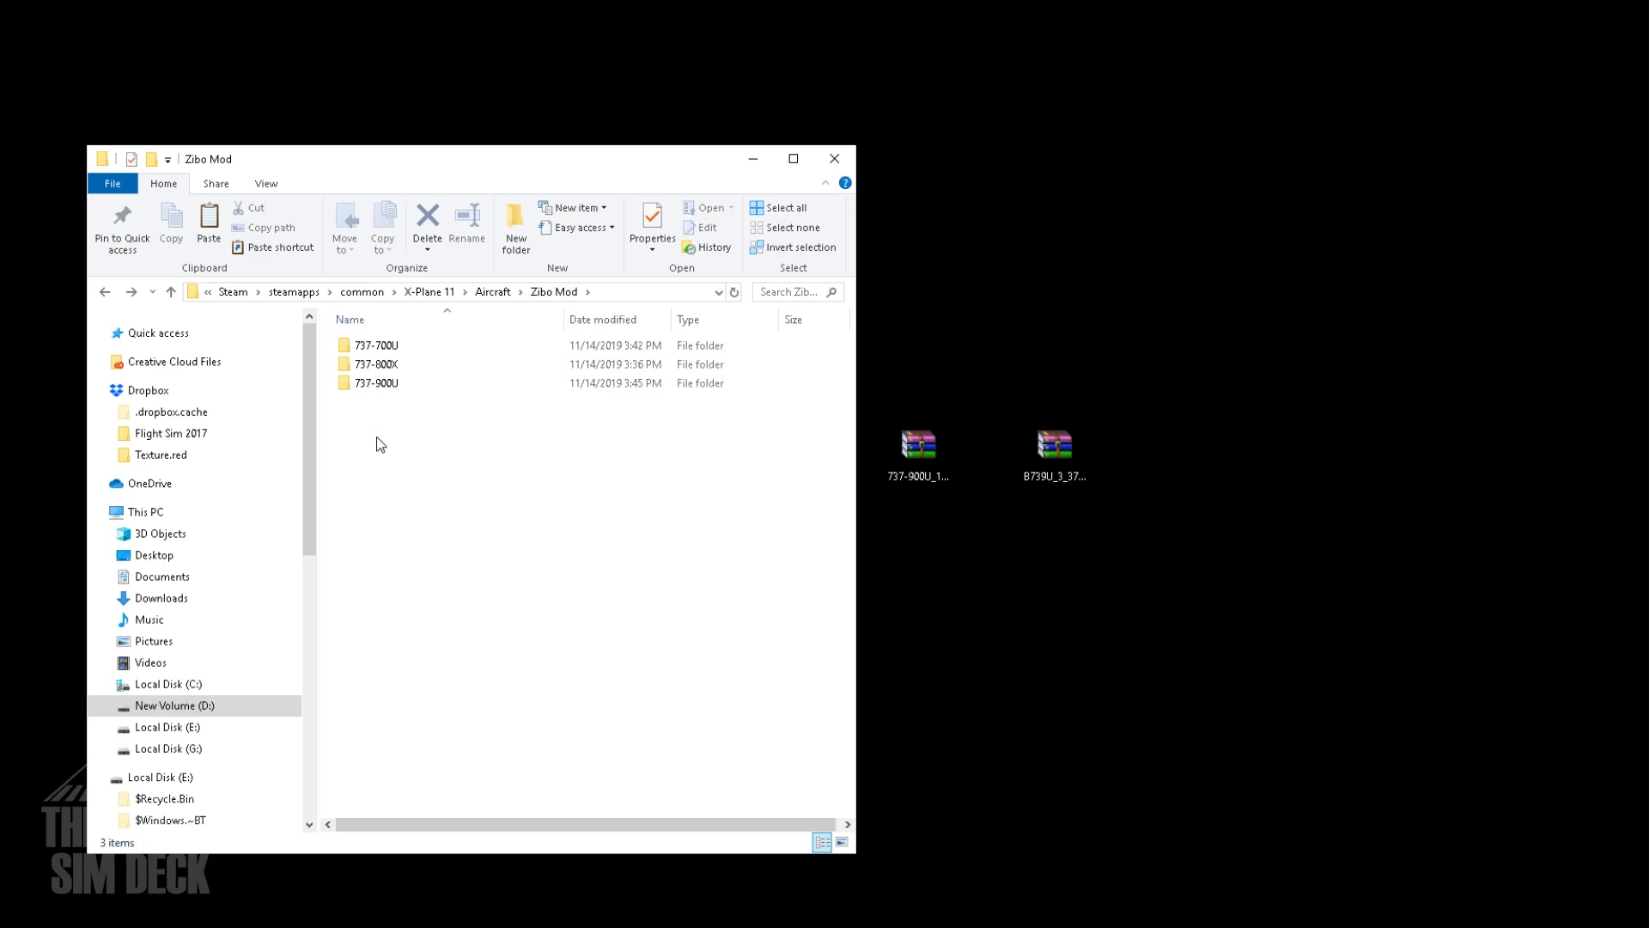
From the 737-900U folder, open the B739U_3_37_18 update zip and copy all eight items.
double_click(385, 388)
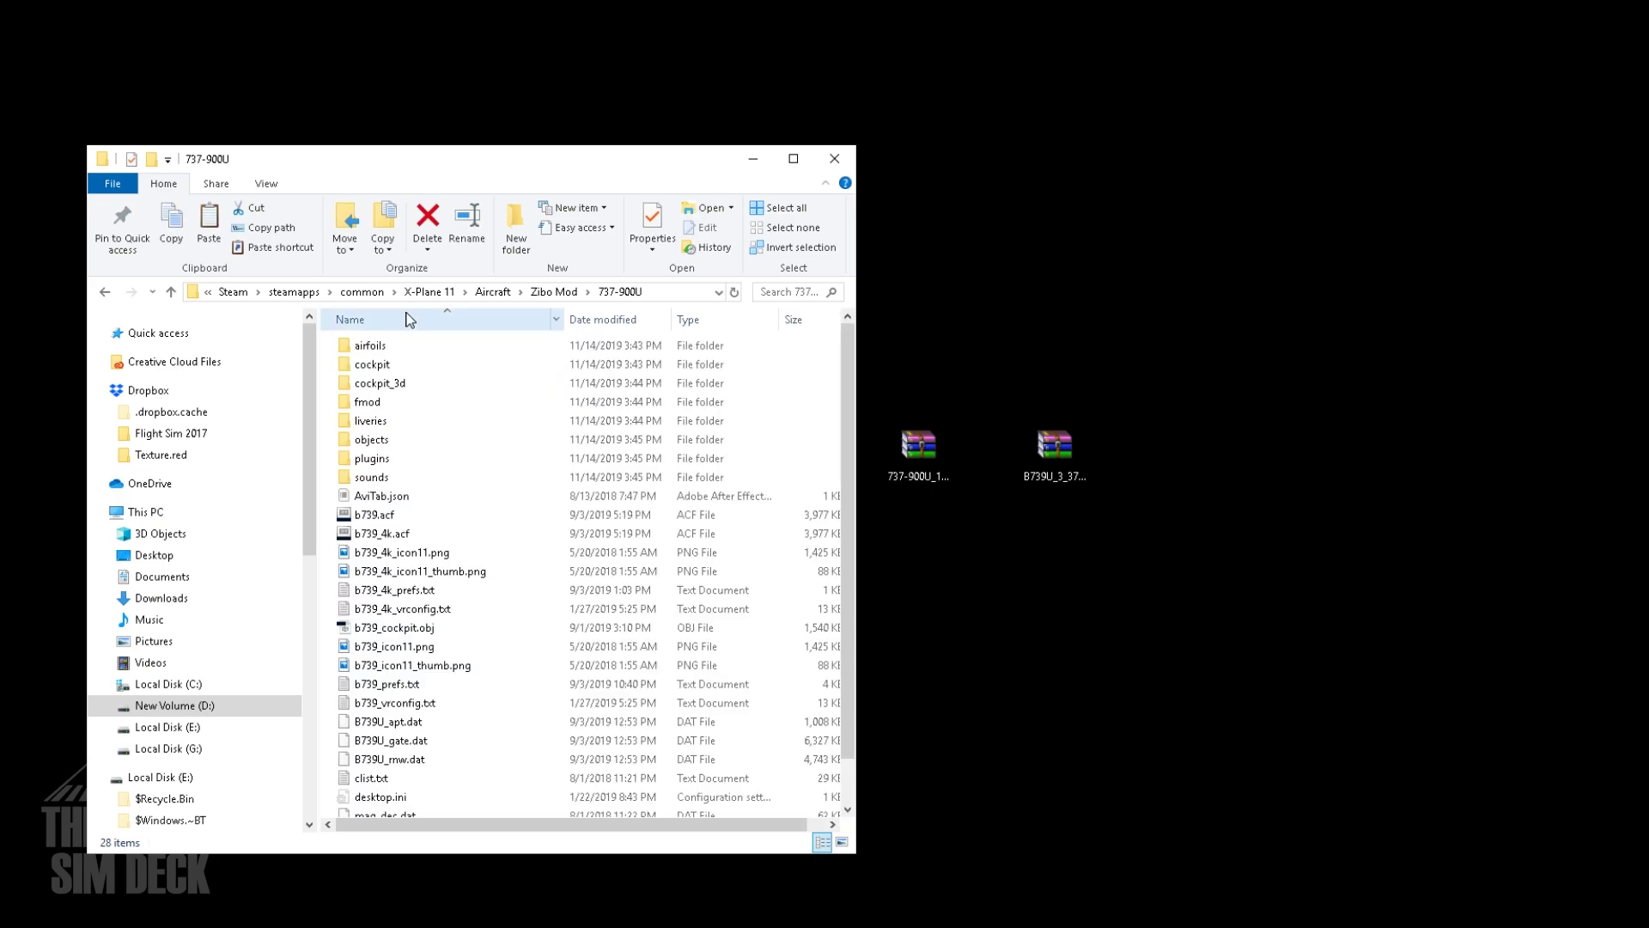
right_click(1048, 445)
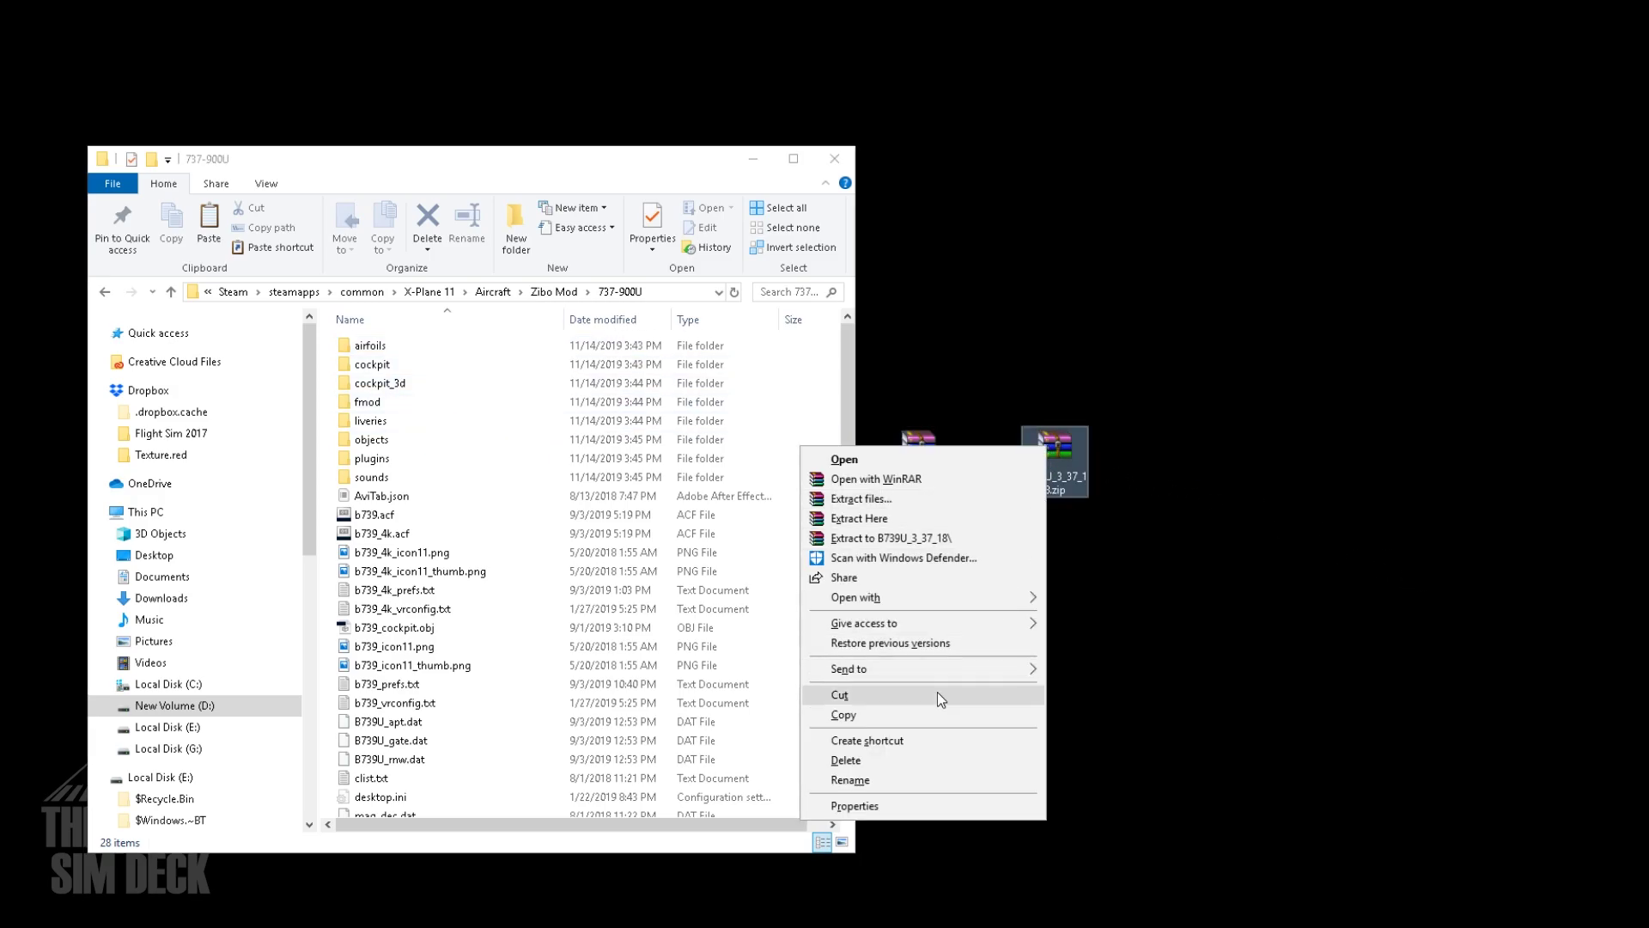
mouse_move(920, 598)
click(1080, 601)
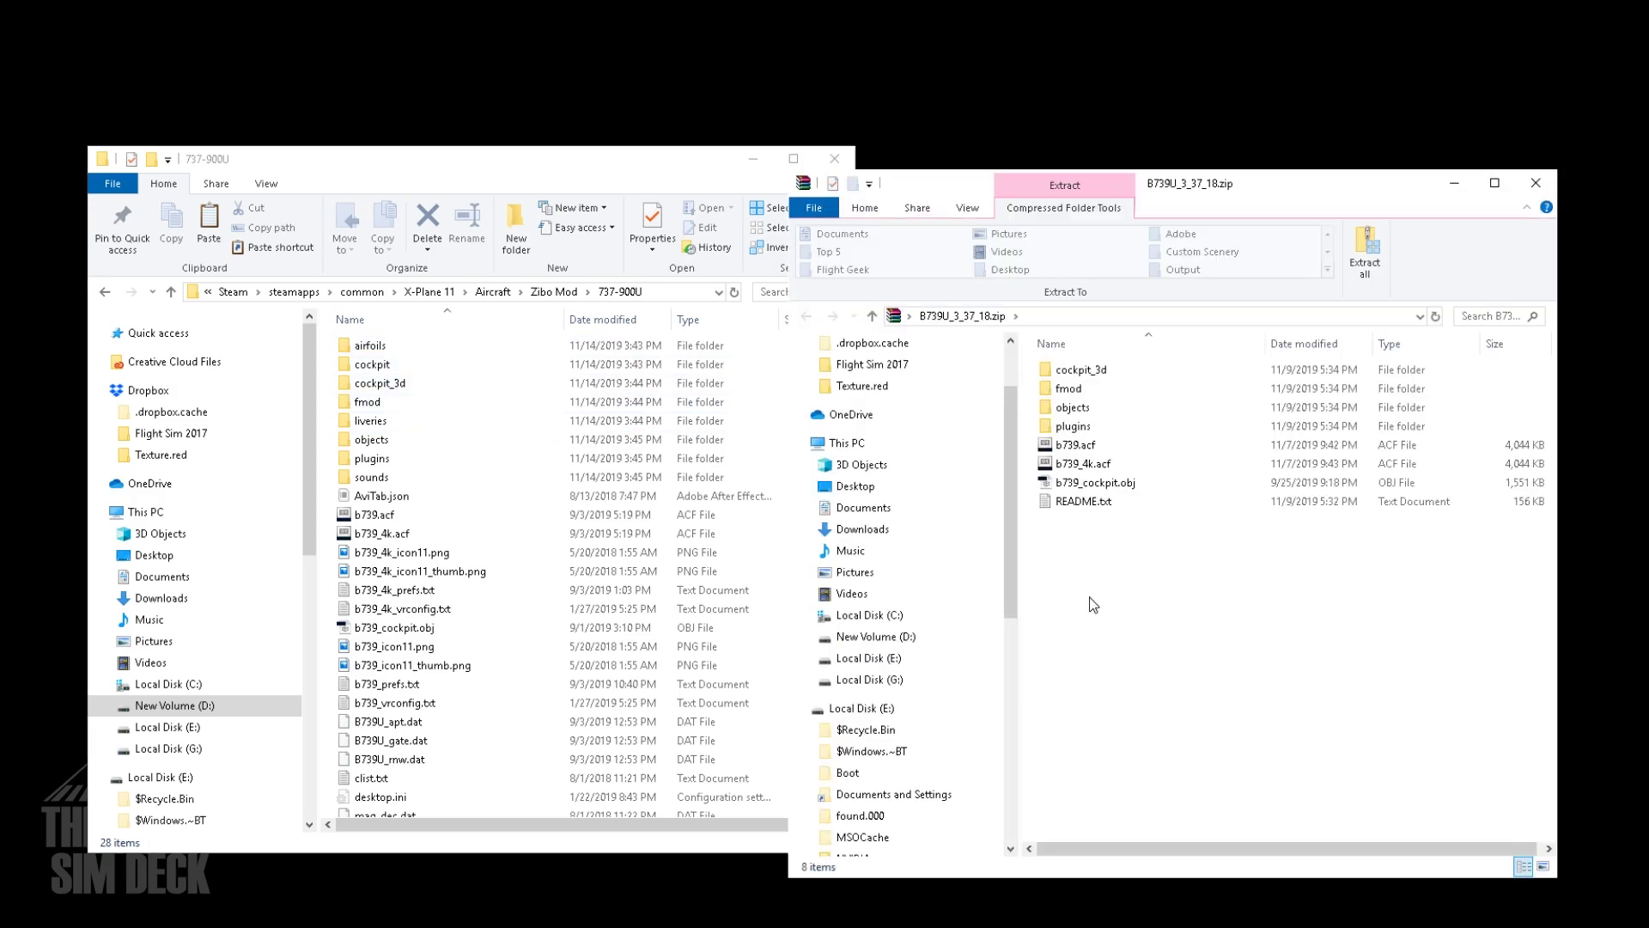
drag(1192, 611, 1073, 376)
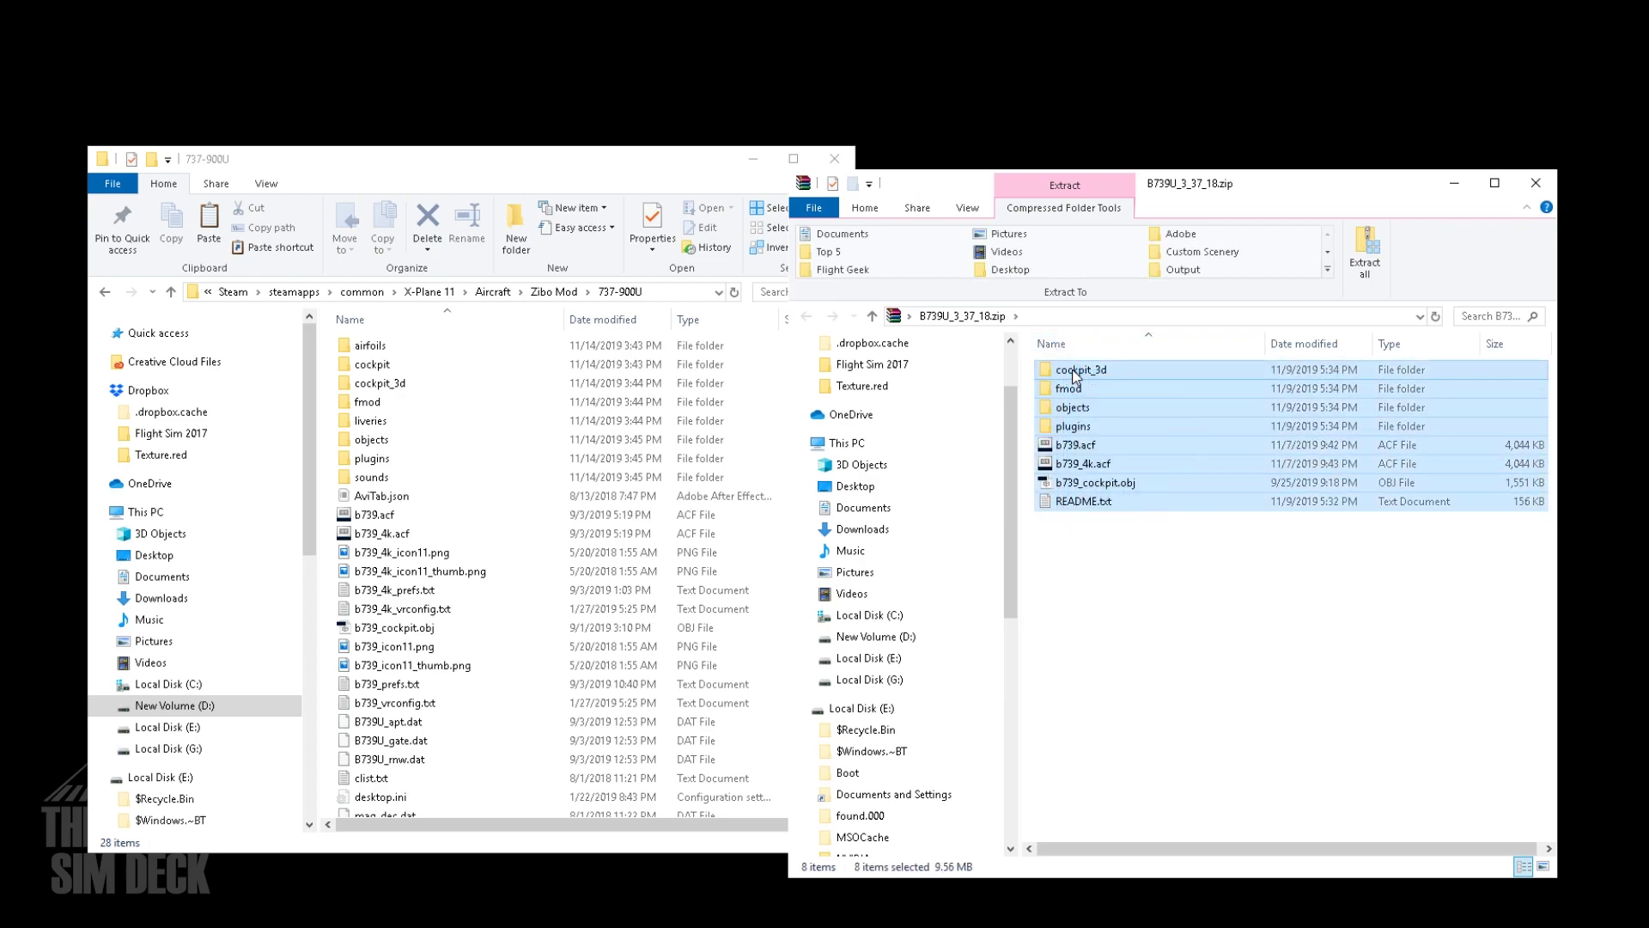
right_click(1073, 378)
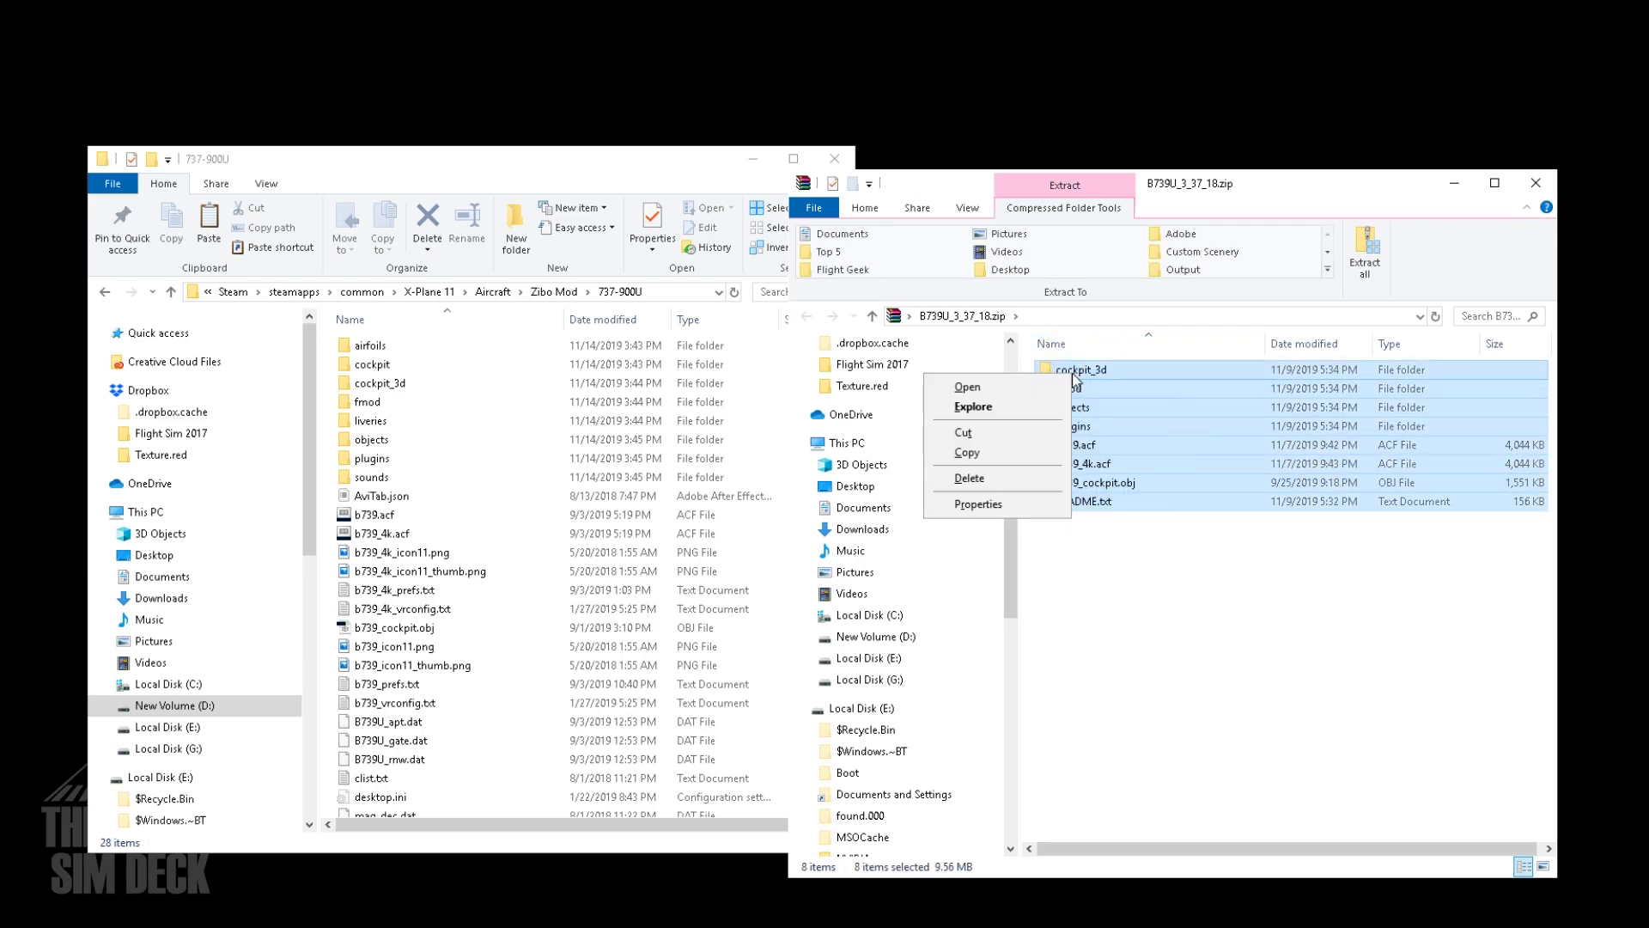
click(1003, 454)
Paste the eight update items into 737-900U, replacing the existing files.
click(1517, 191)
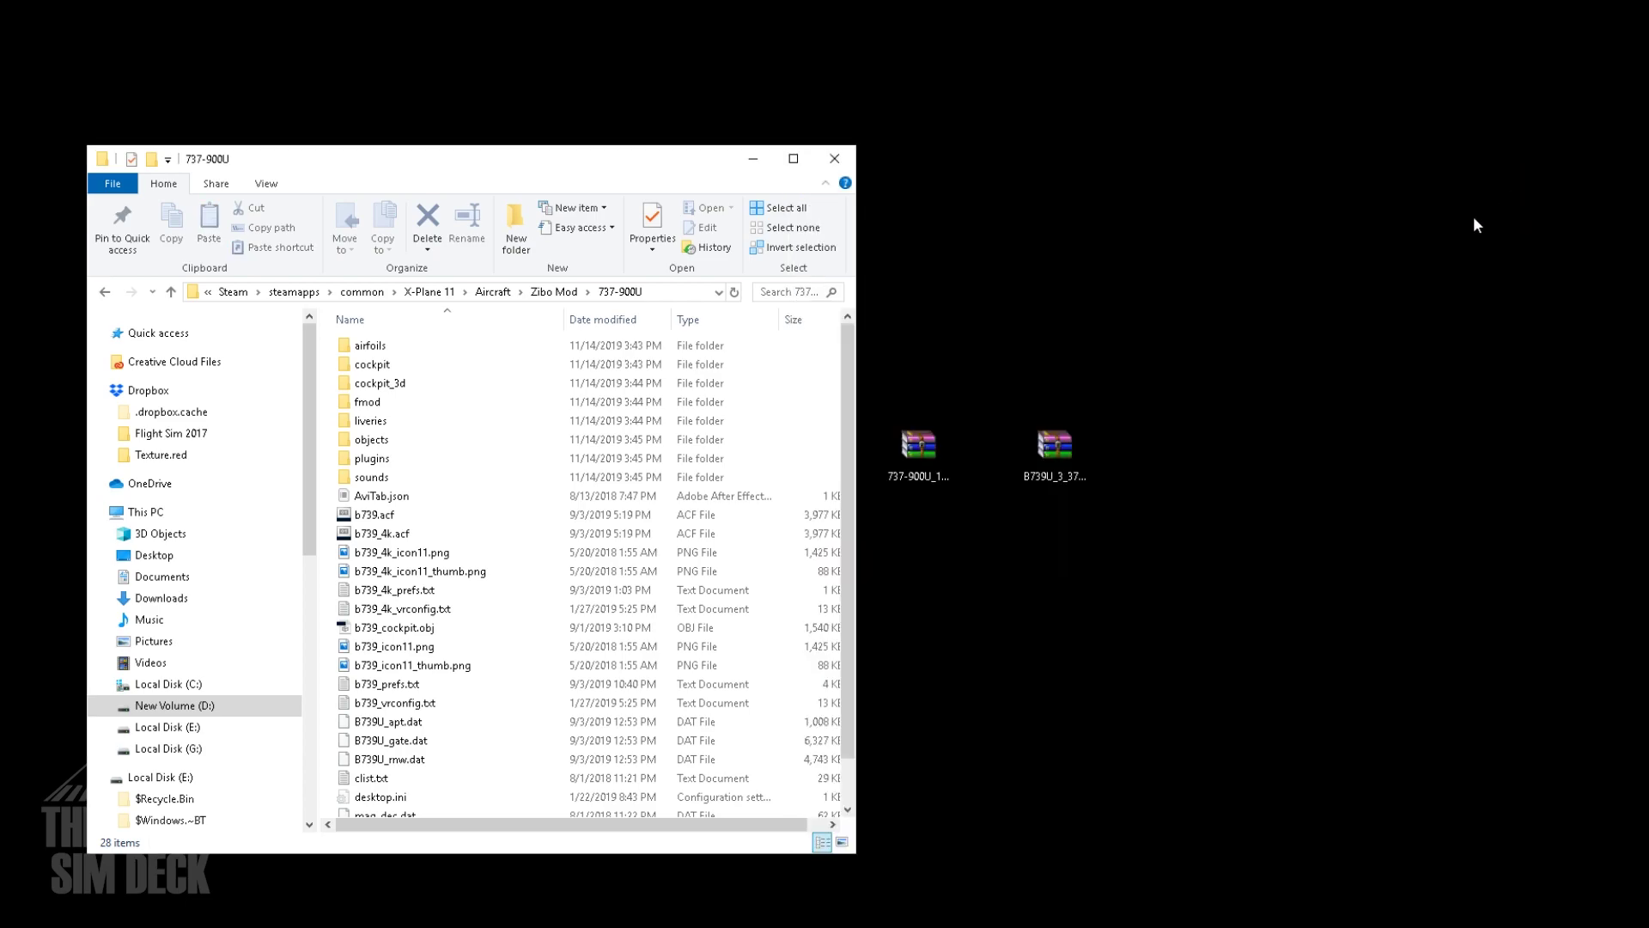
right_click(523, 480)
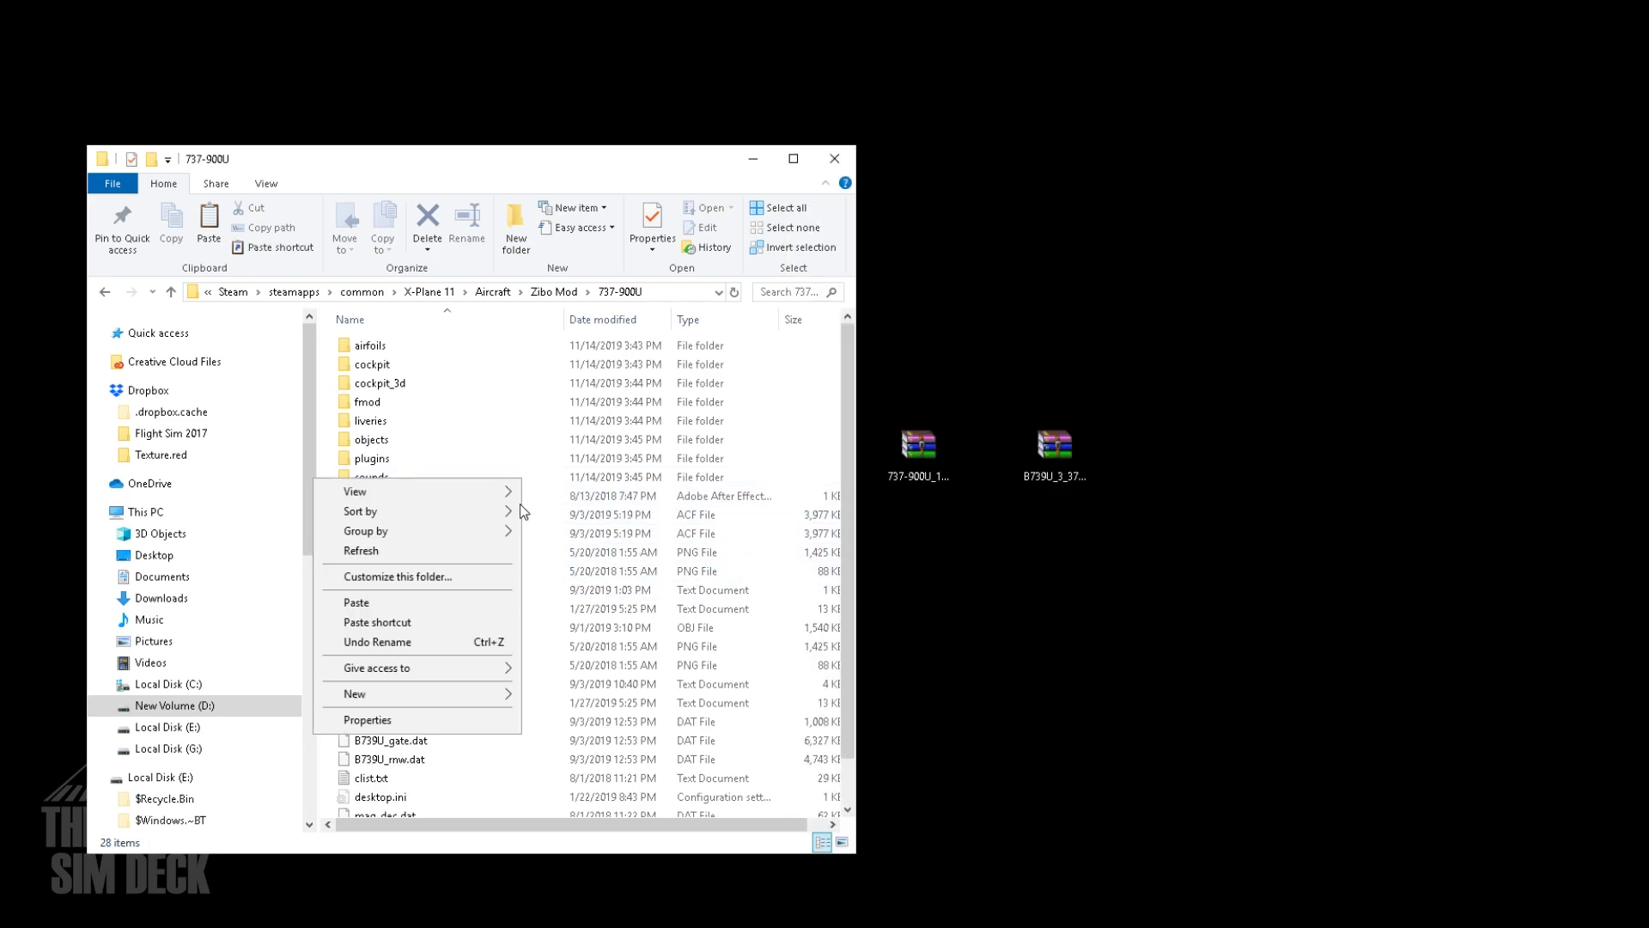
click(429, 602)
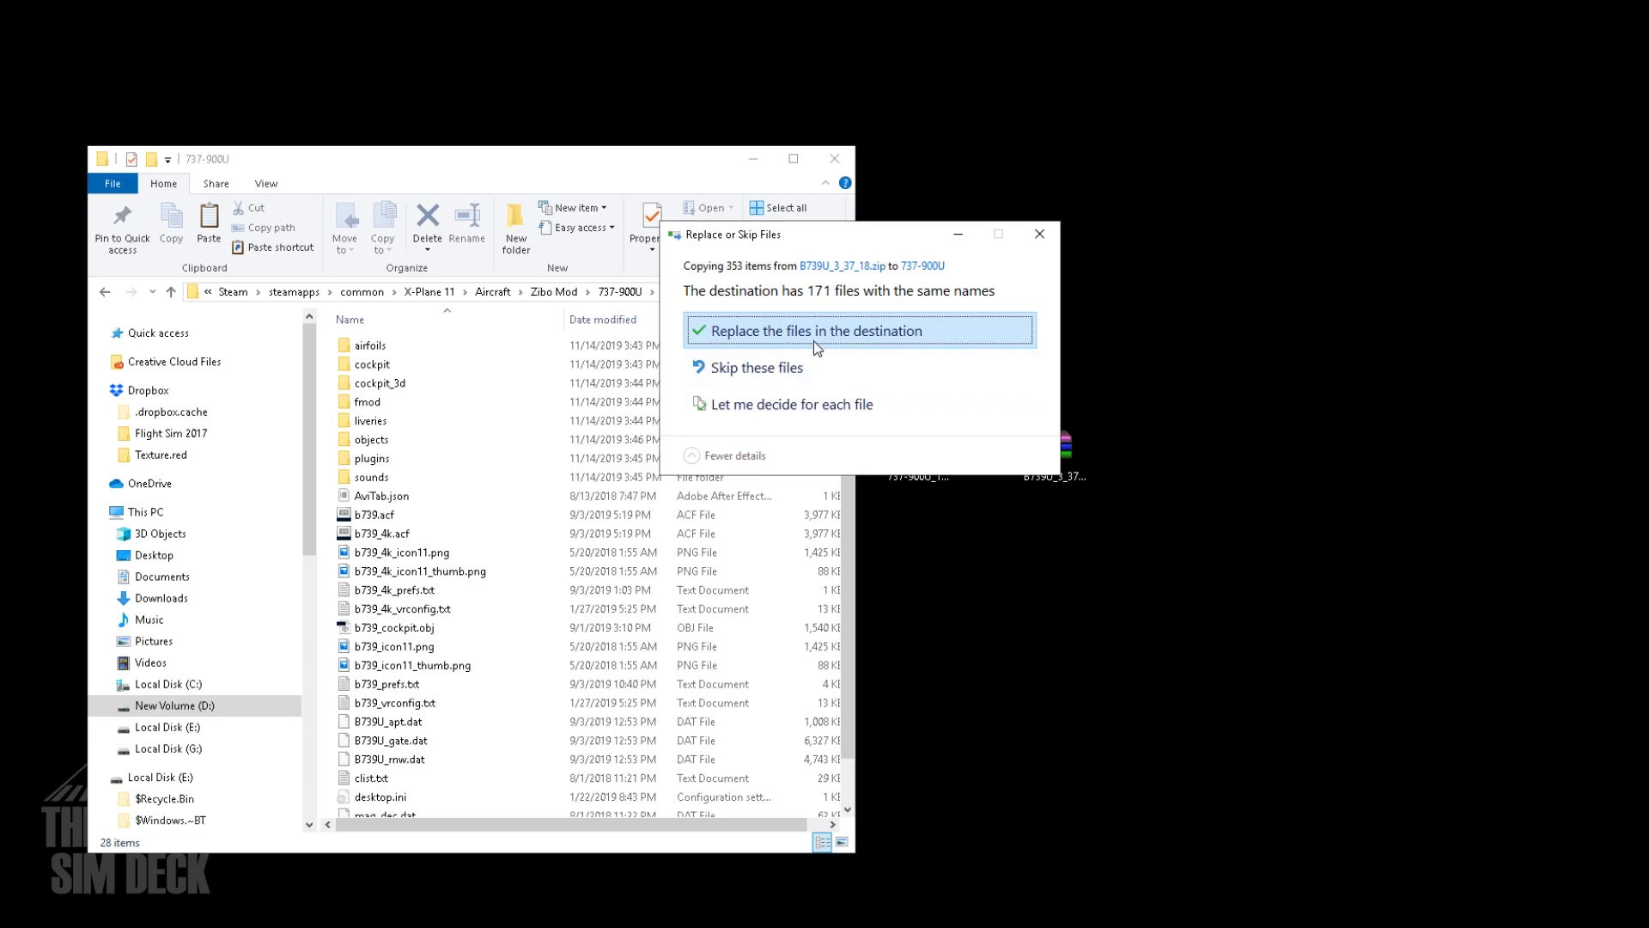
click(794, 333)
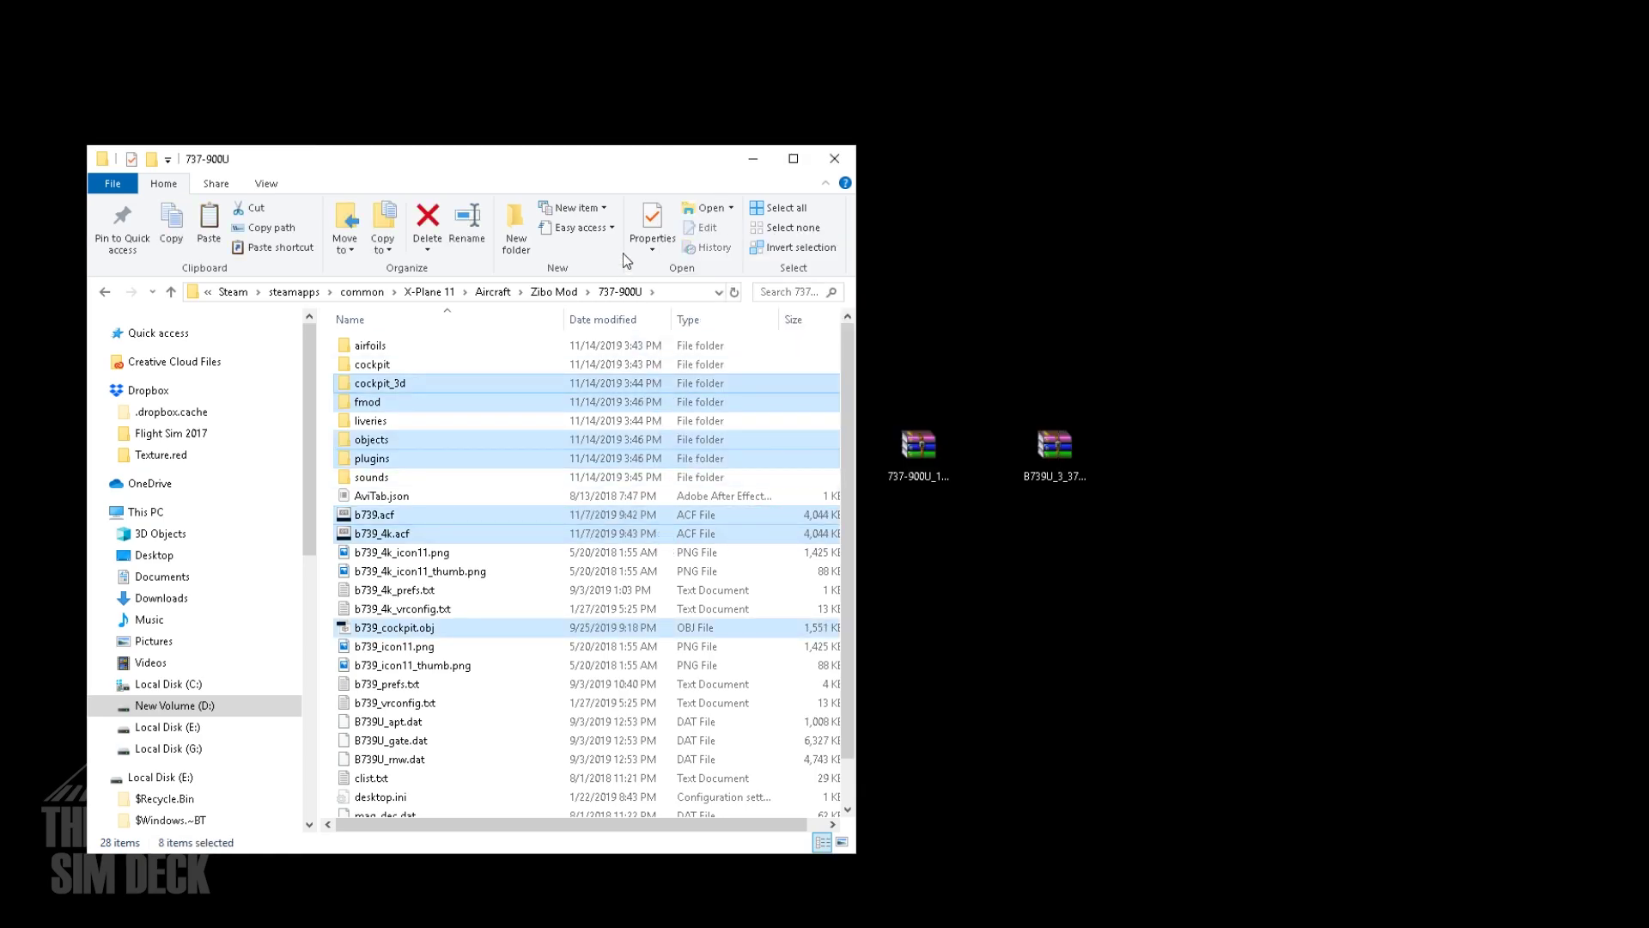
Recentre the Explorer window and return to the Zibo Mod folder.
drag(613, 172, 960, 146)
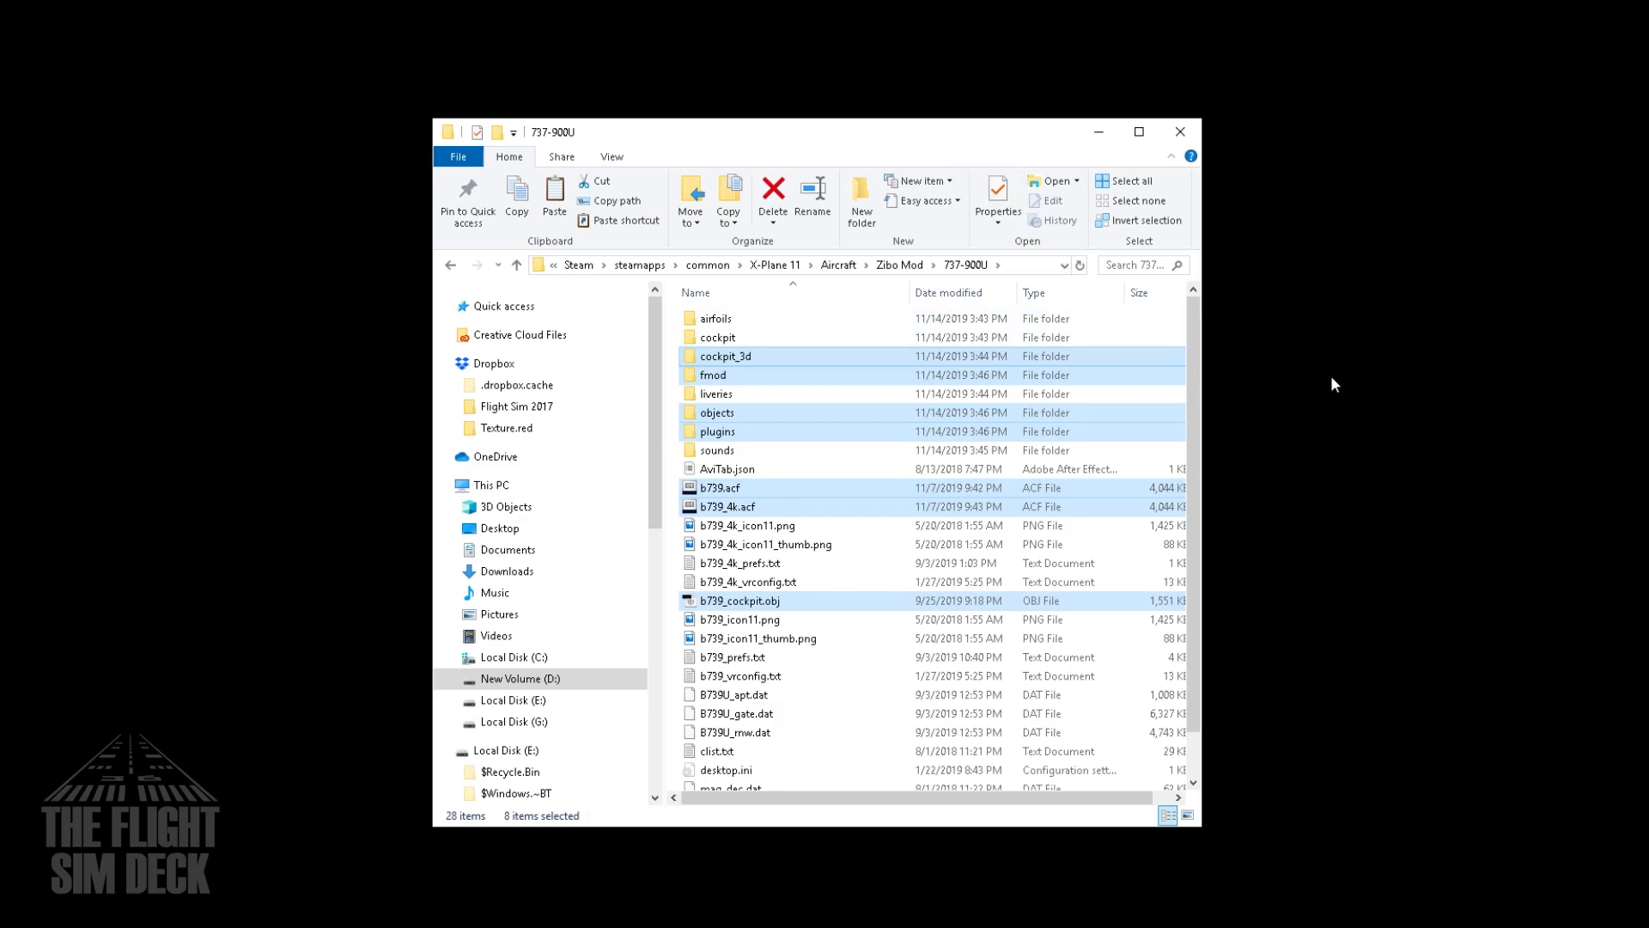
click(1333, 379)
scroll(825, 482, down, 1)
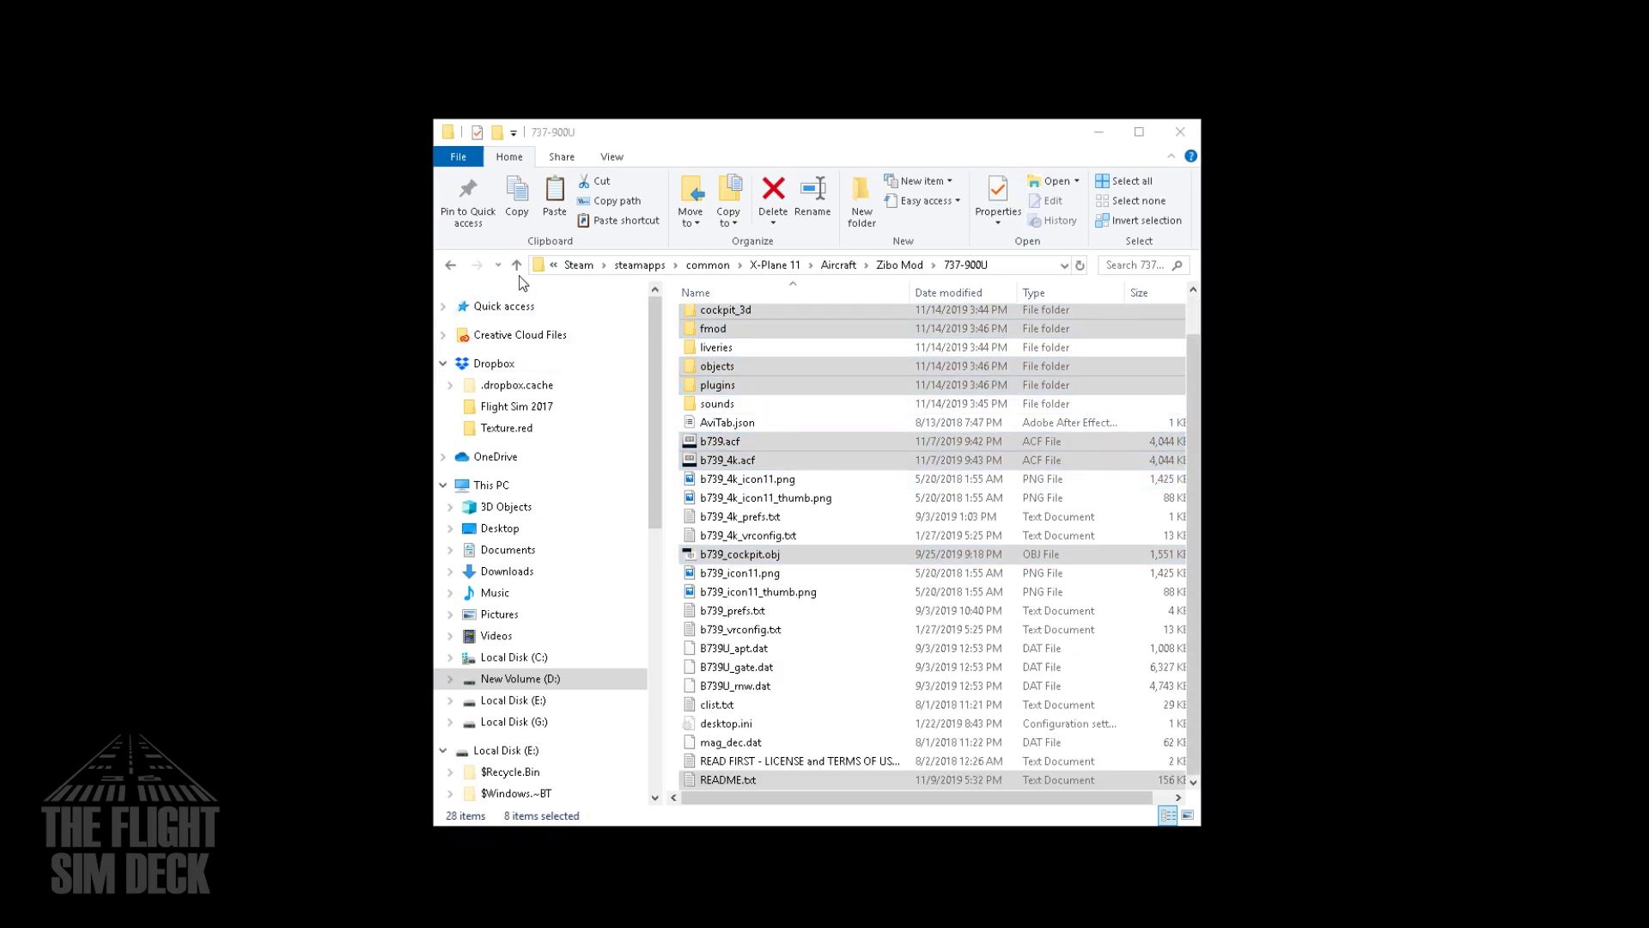
click(448, 266)
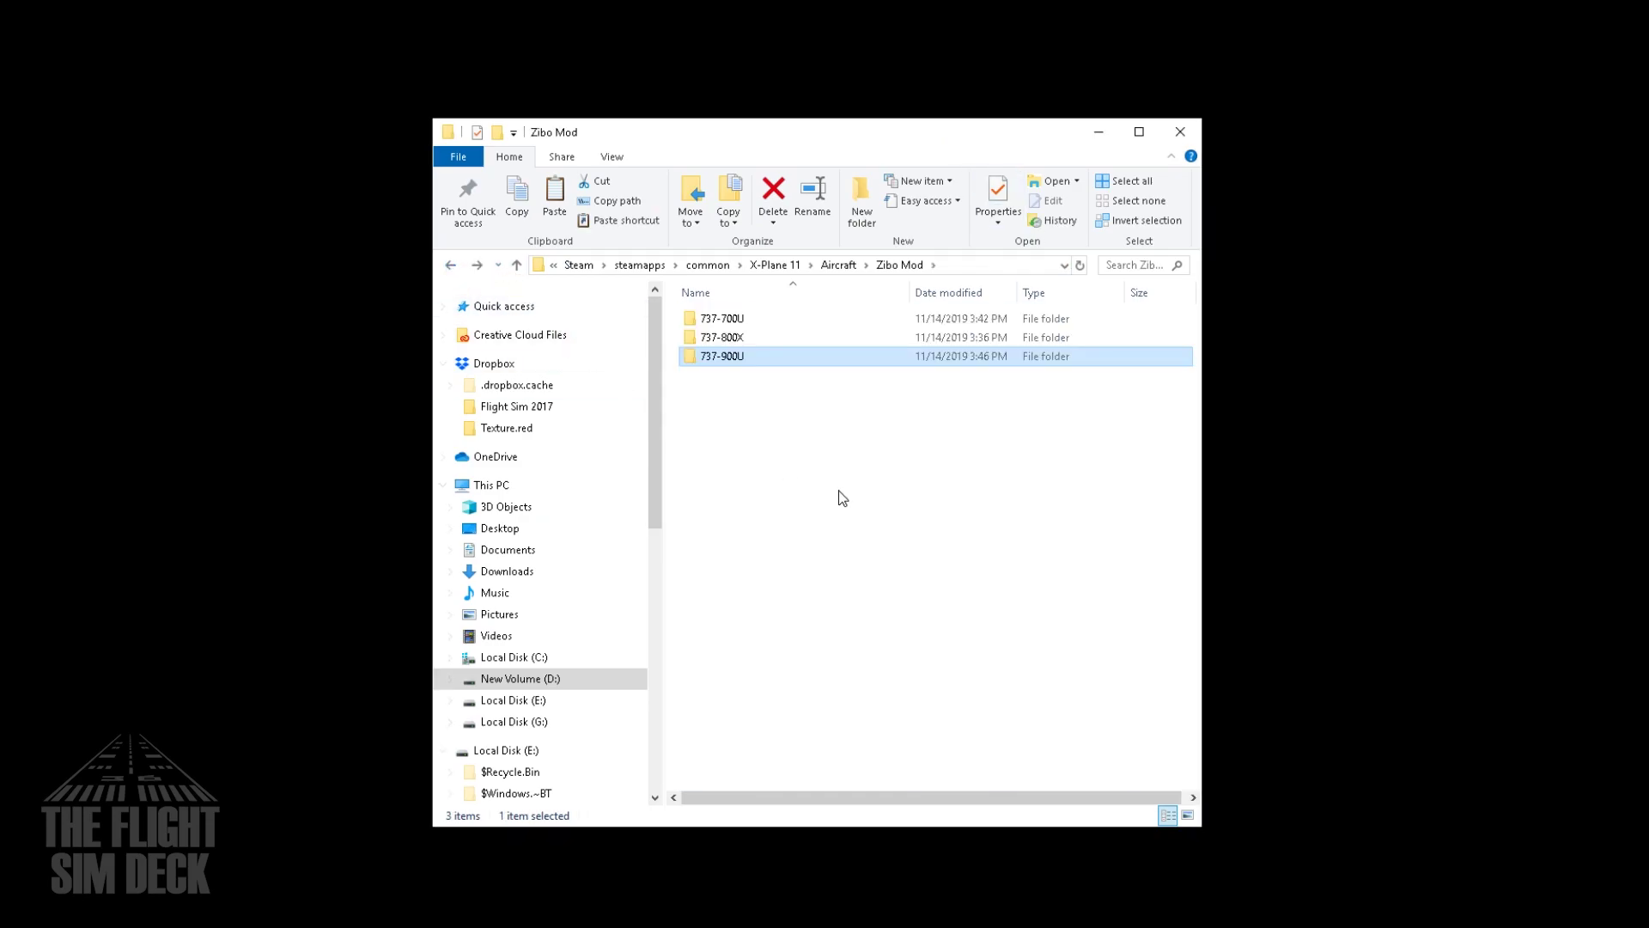
drag(839, 492, 715, 314)
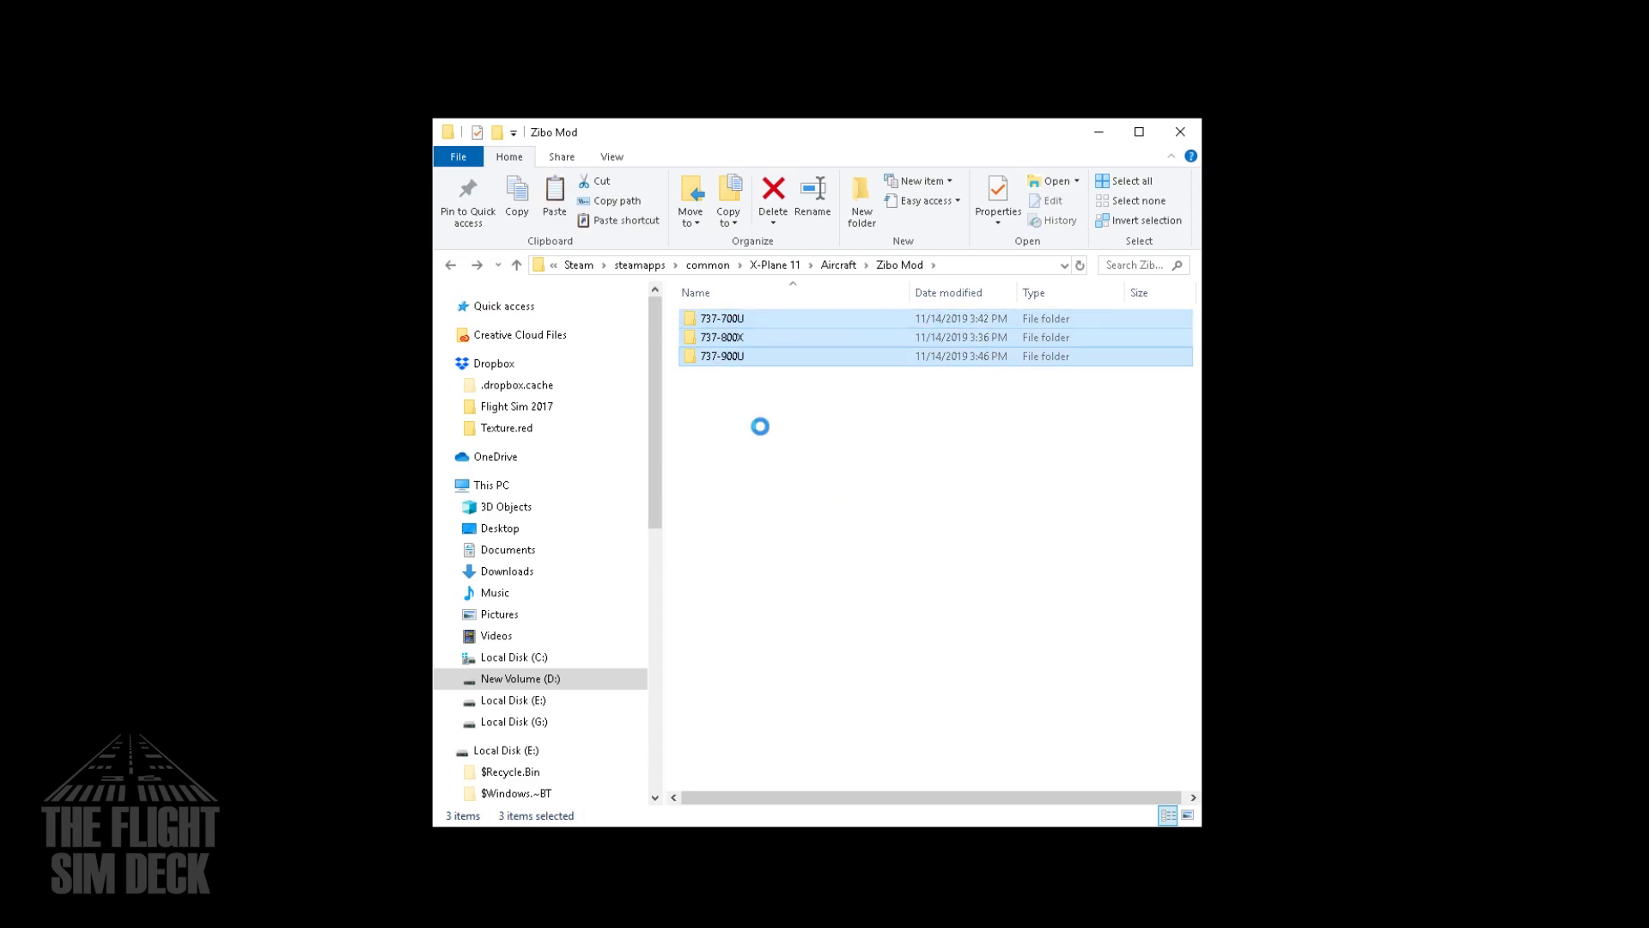
click(760, 430)
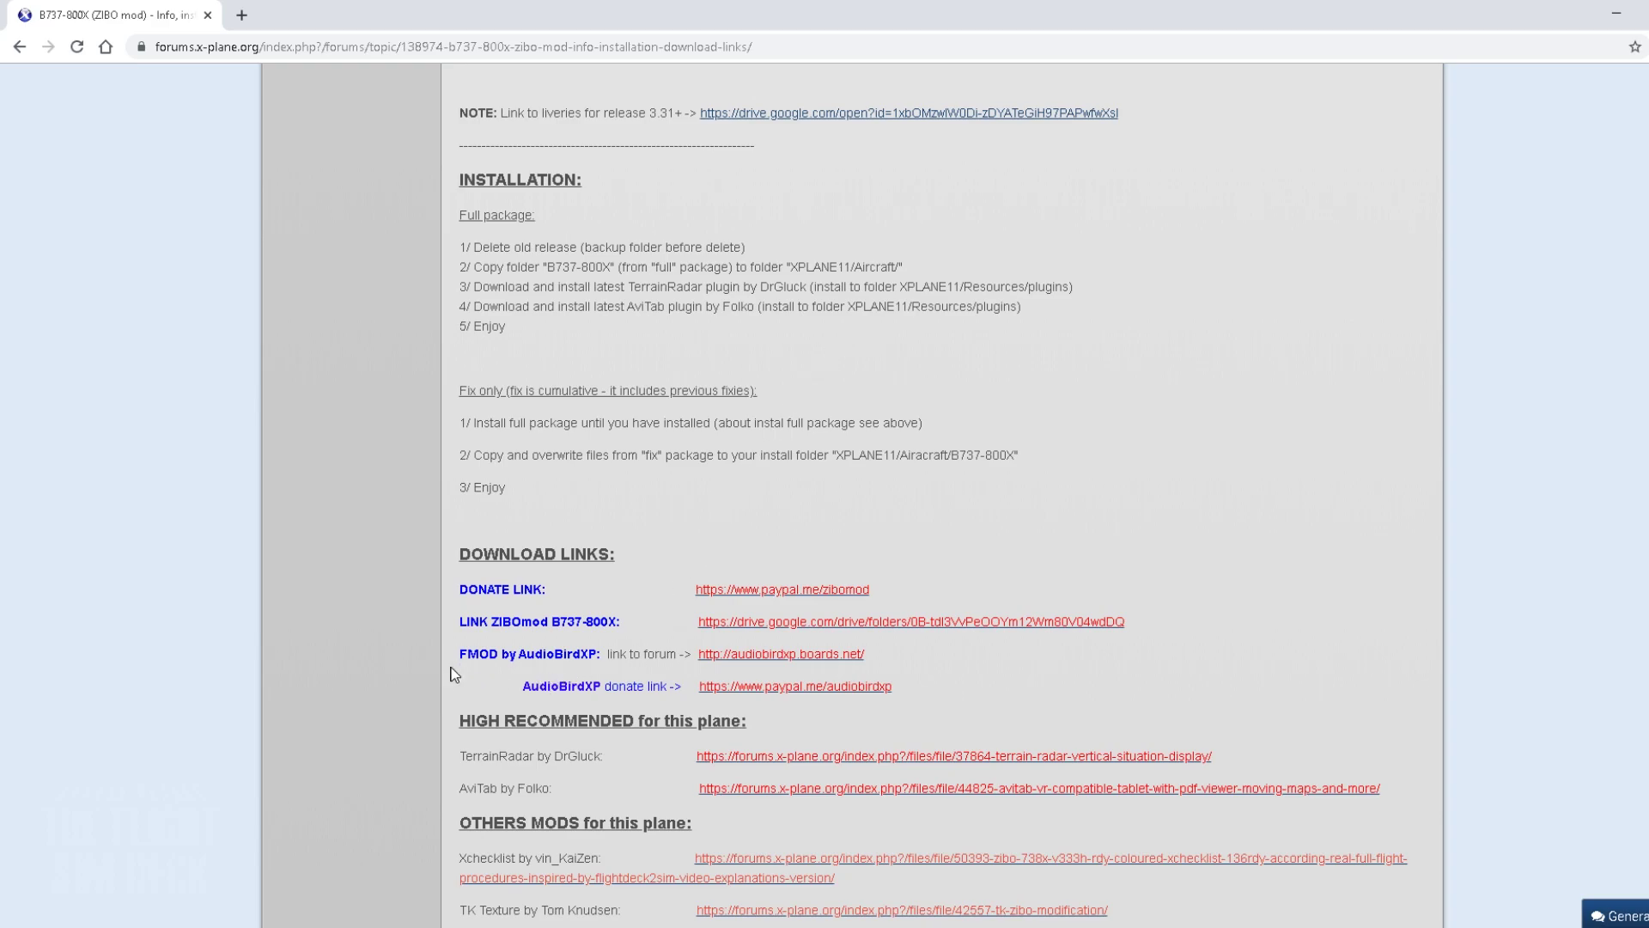
Download the TerrainRadar plugin zip from its X-Plane.org file page.
scroll(476, 699, down, 1)
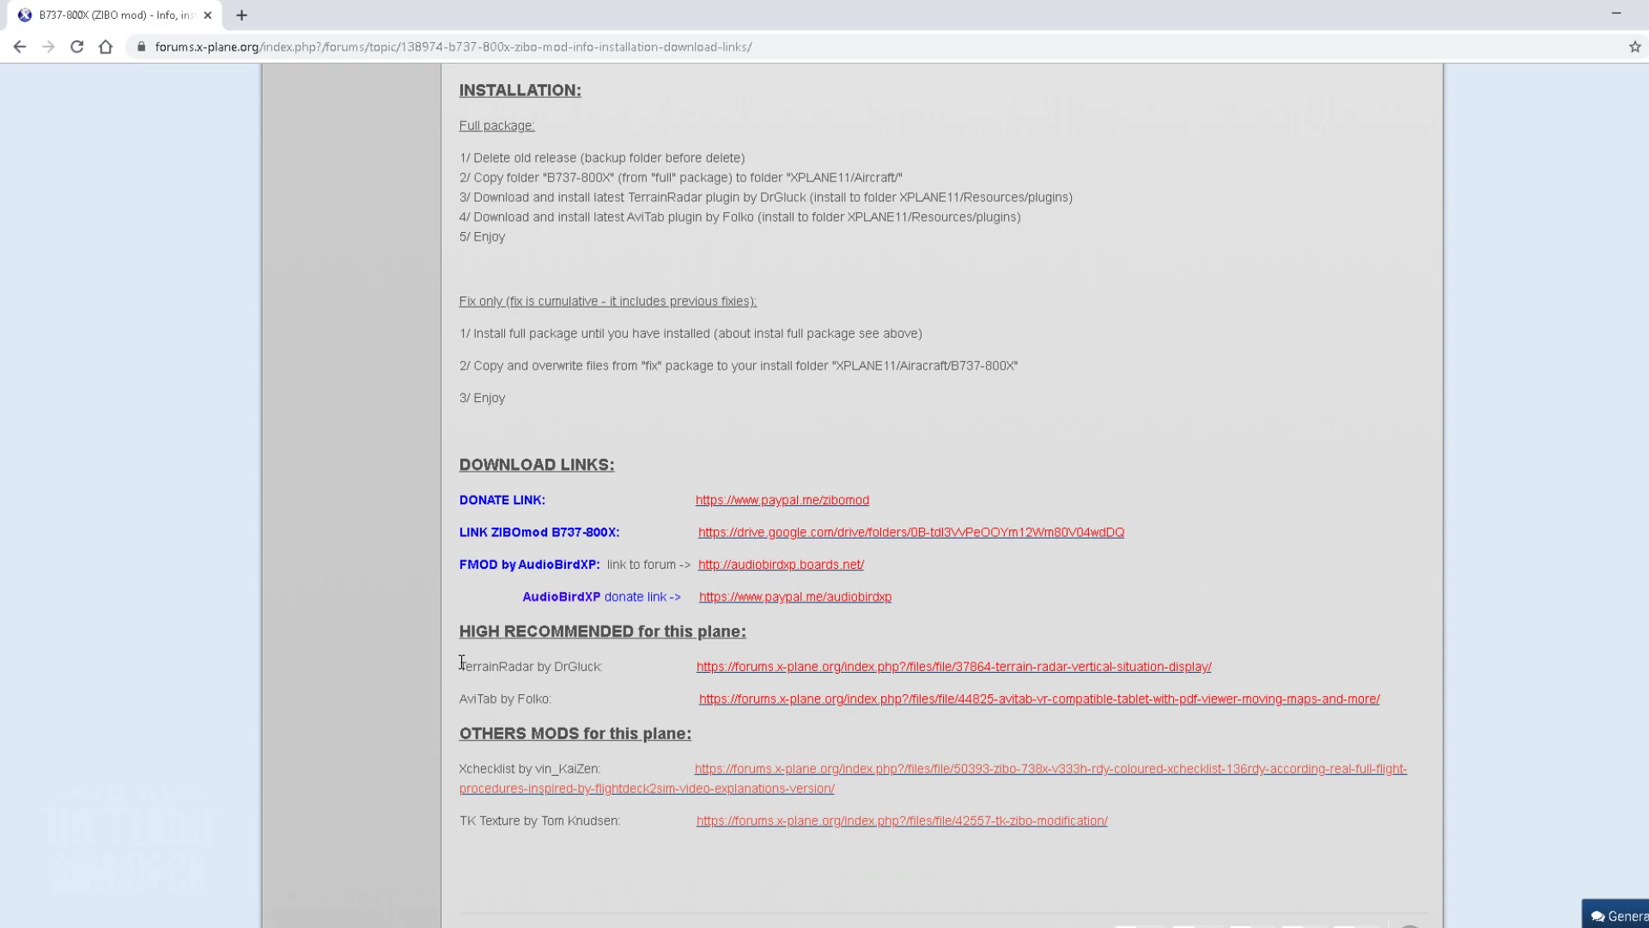
drag(461, 664, 1280, 653)
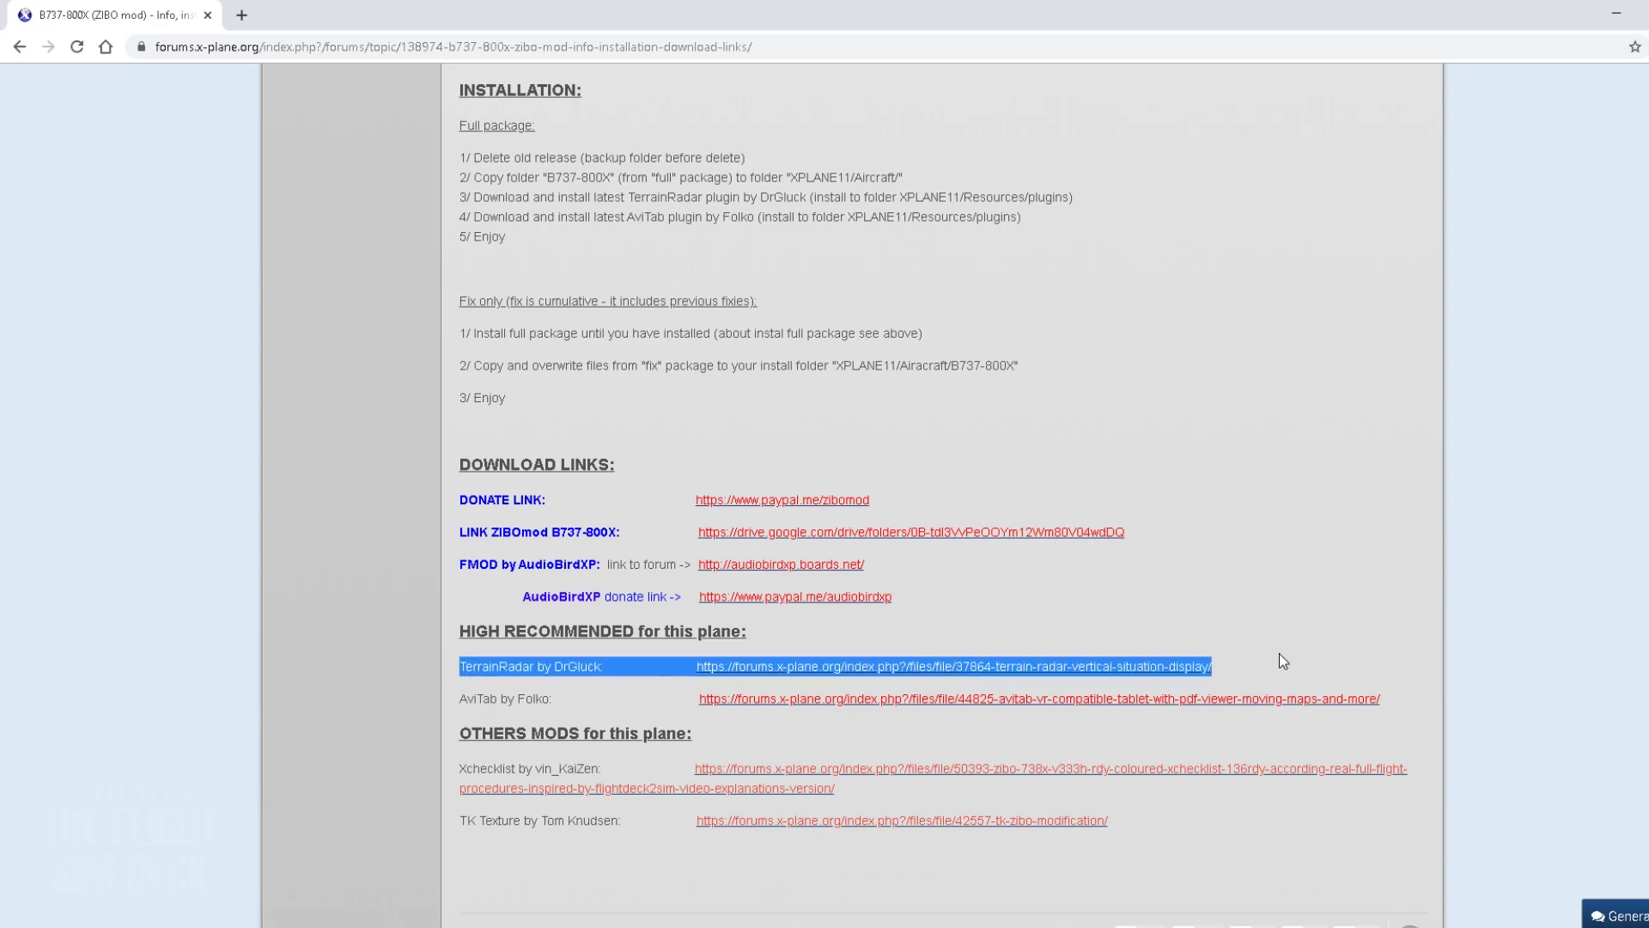
click(987, 673)
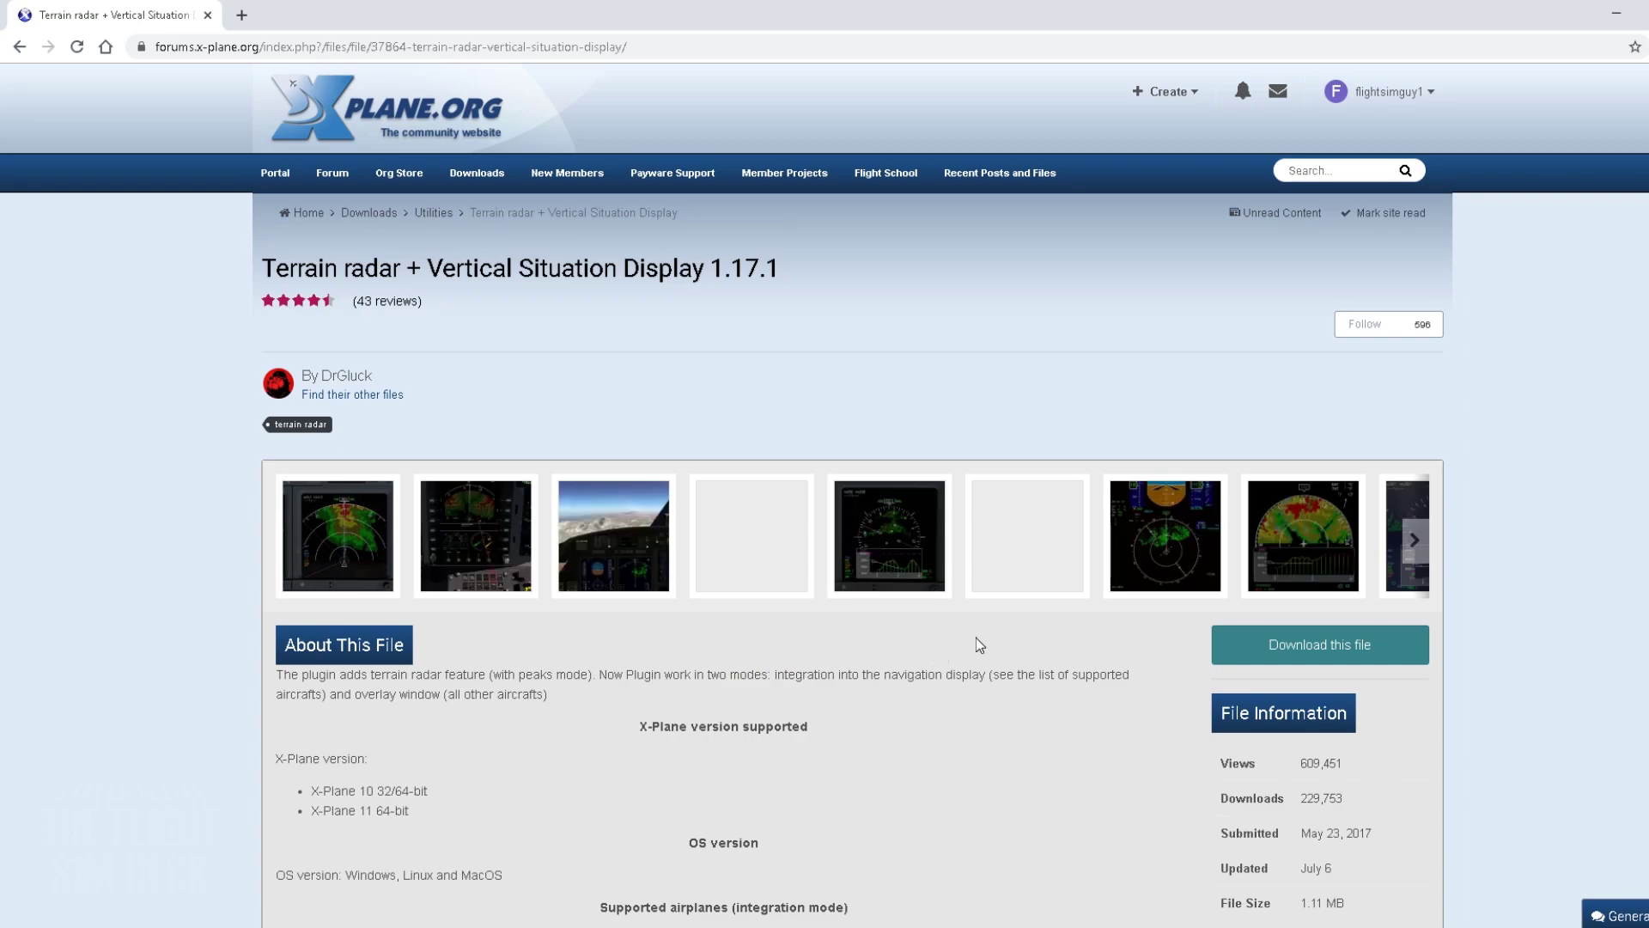
click(1312, 648)
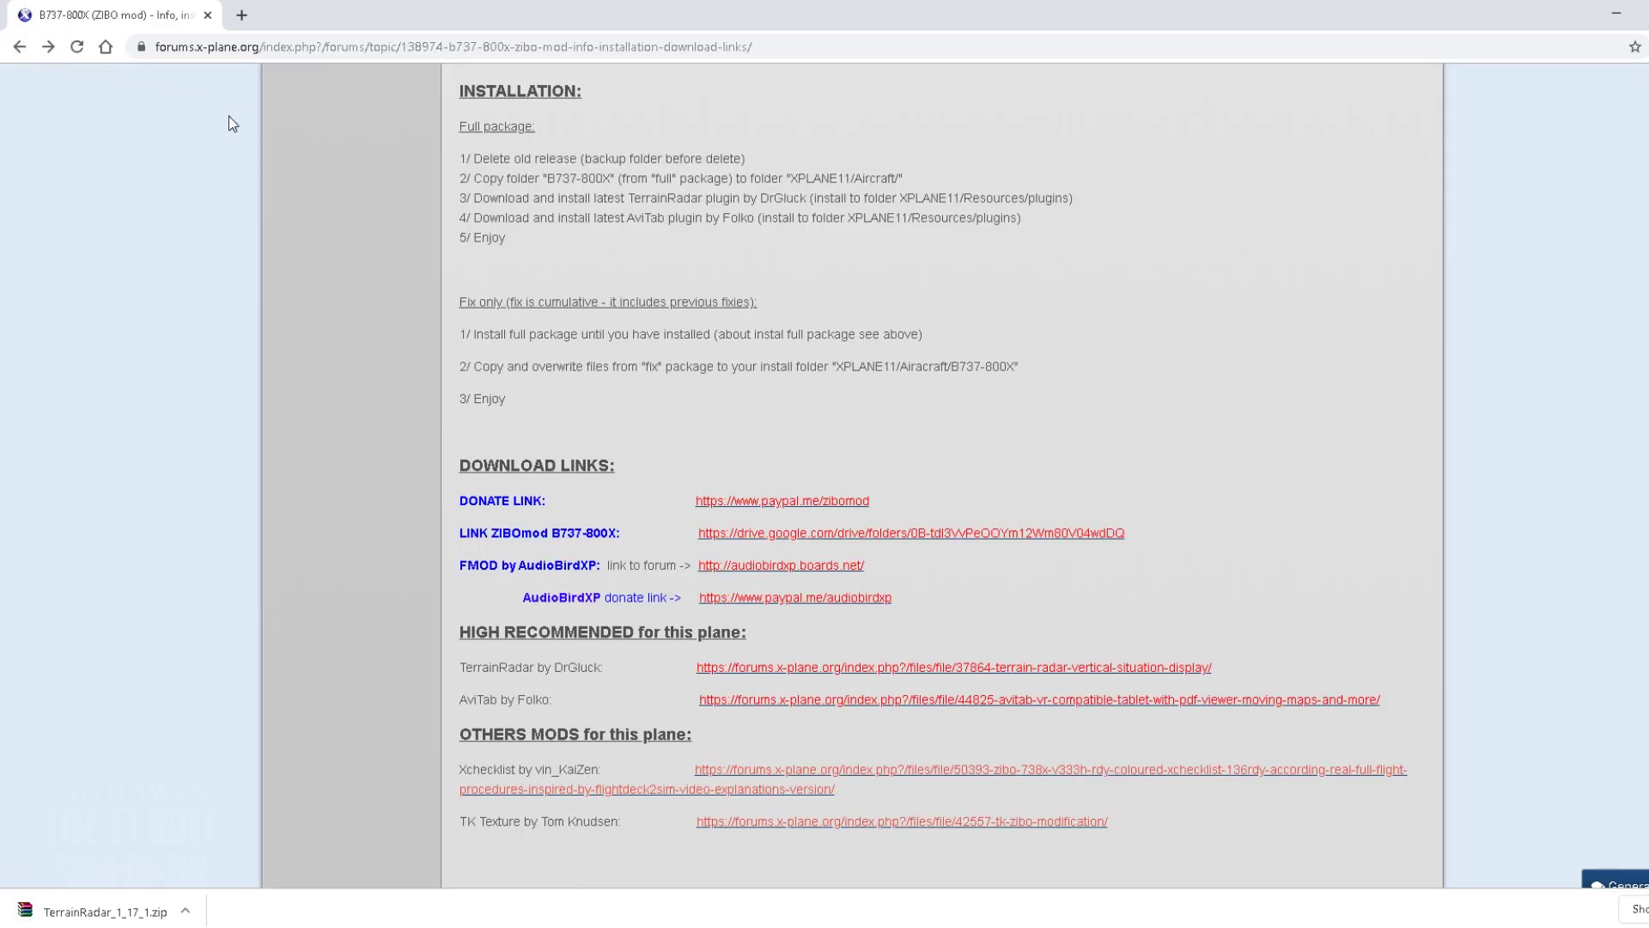
Download AviTab-0.3.16.zip from the AviTab by Folko file page.
drag(467, 699, 1345, 706)
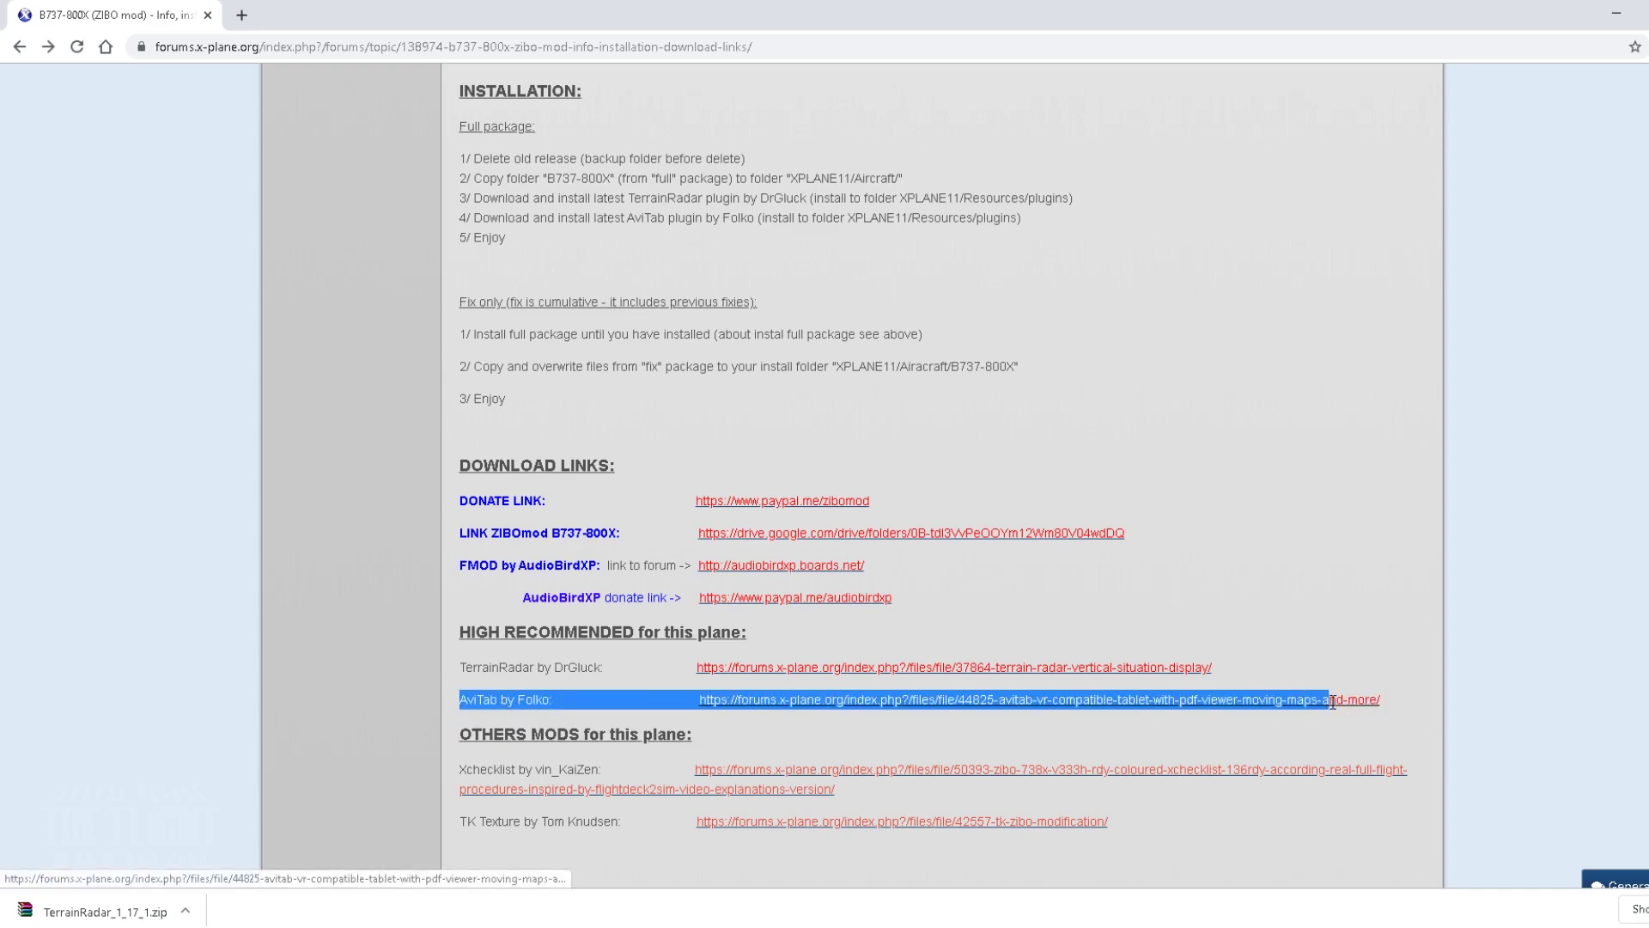
click(956, 700)
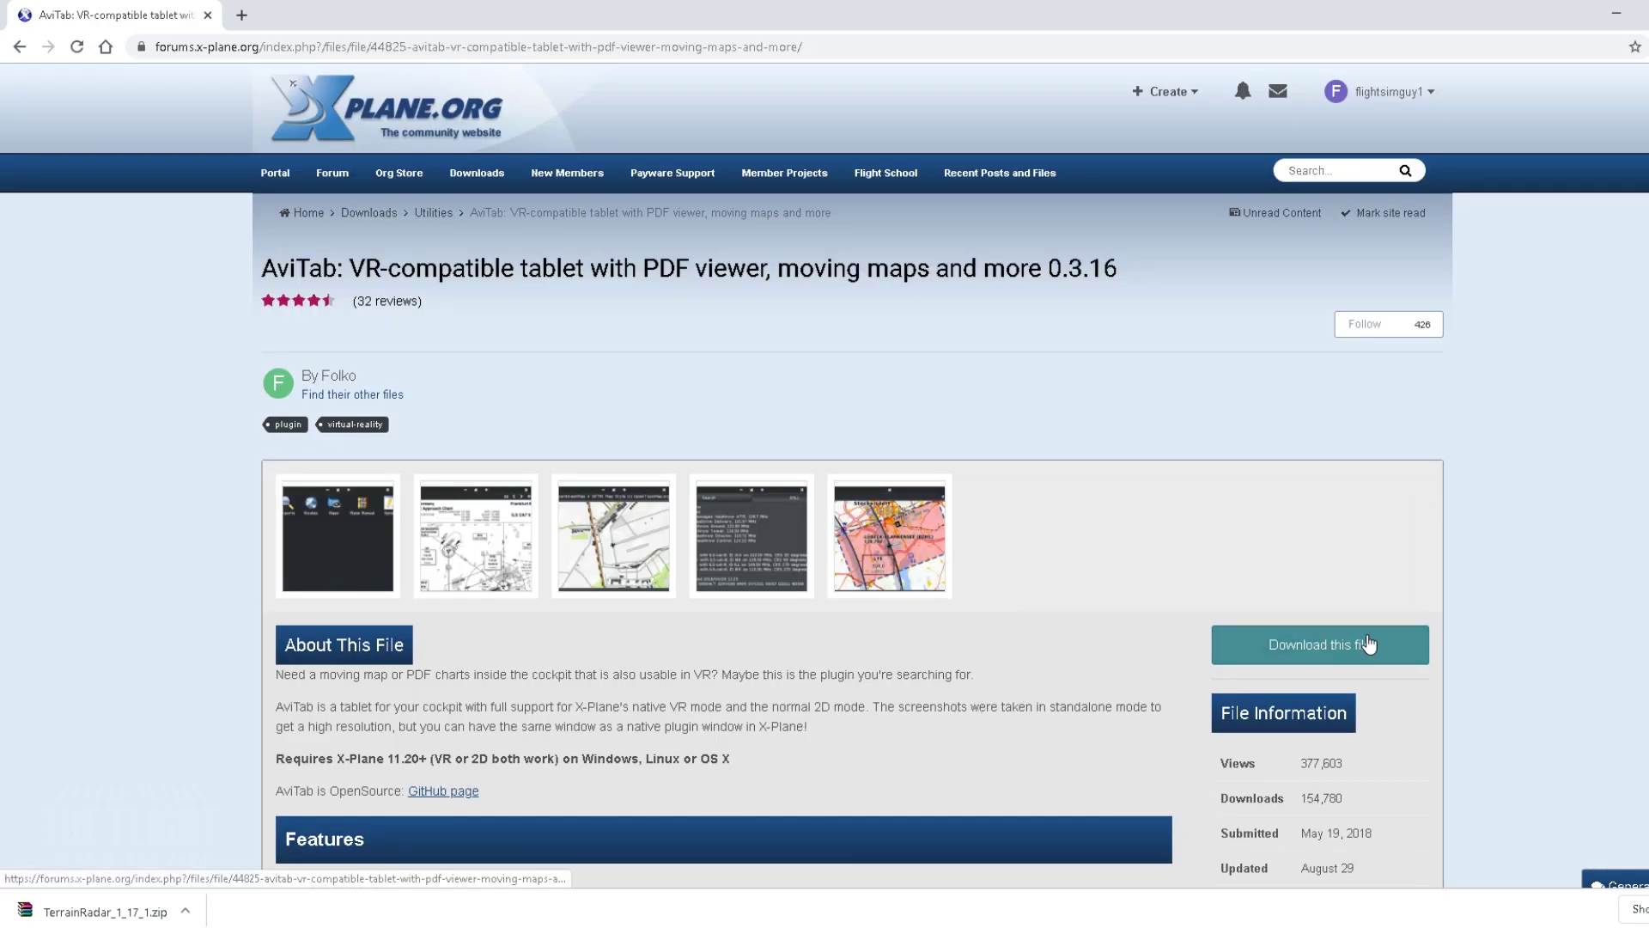
click(1368, 644)
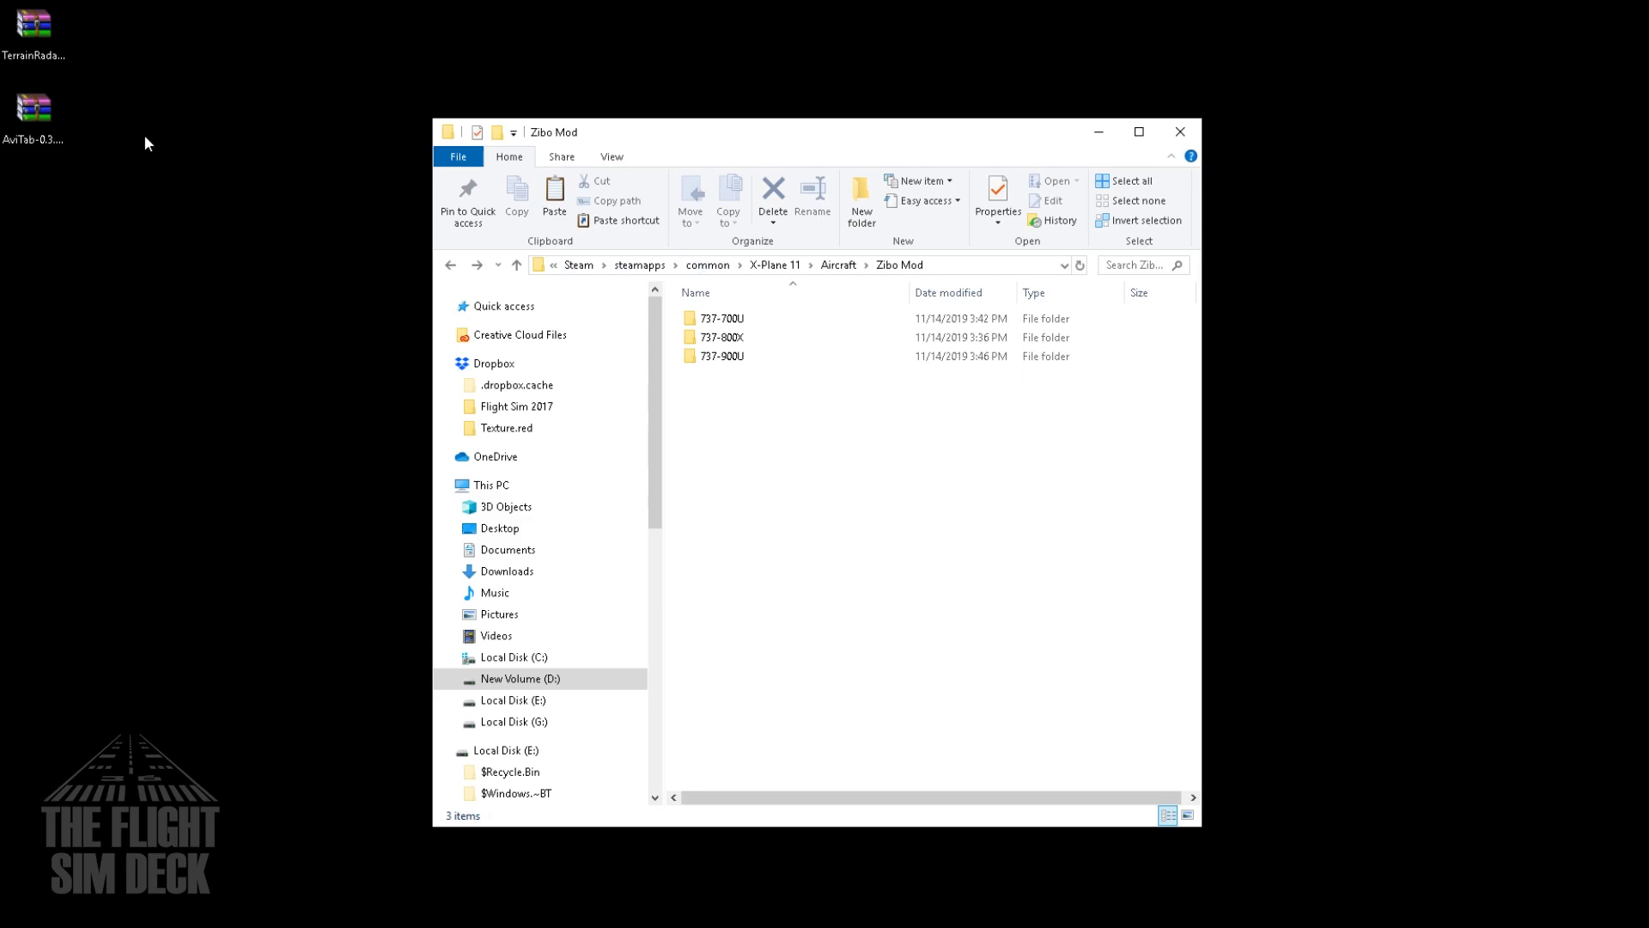
Place the downloaded zips beside the window, open TerrainRadar_1_17_1.zip and copy its TerrainRadar folder.
click(43, 34)
drag(325, 319, 323, 318)
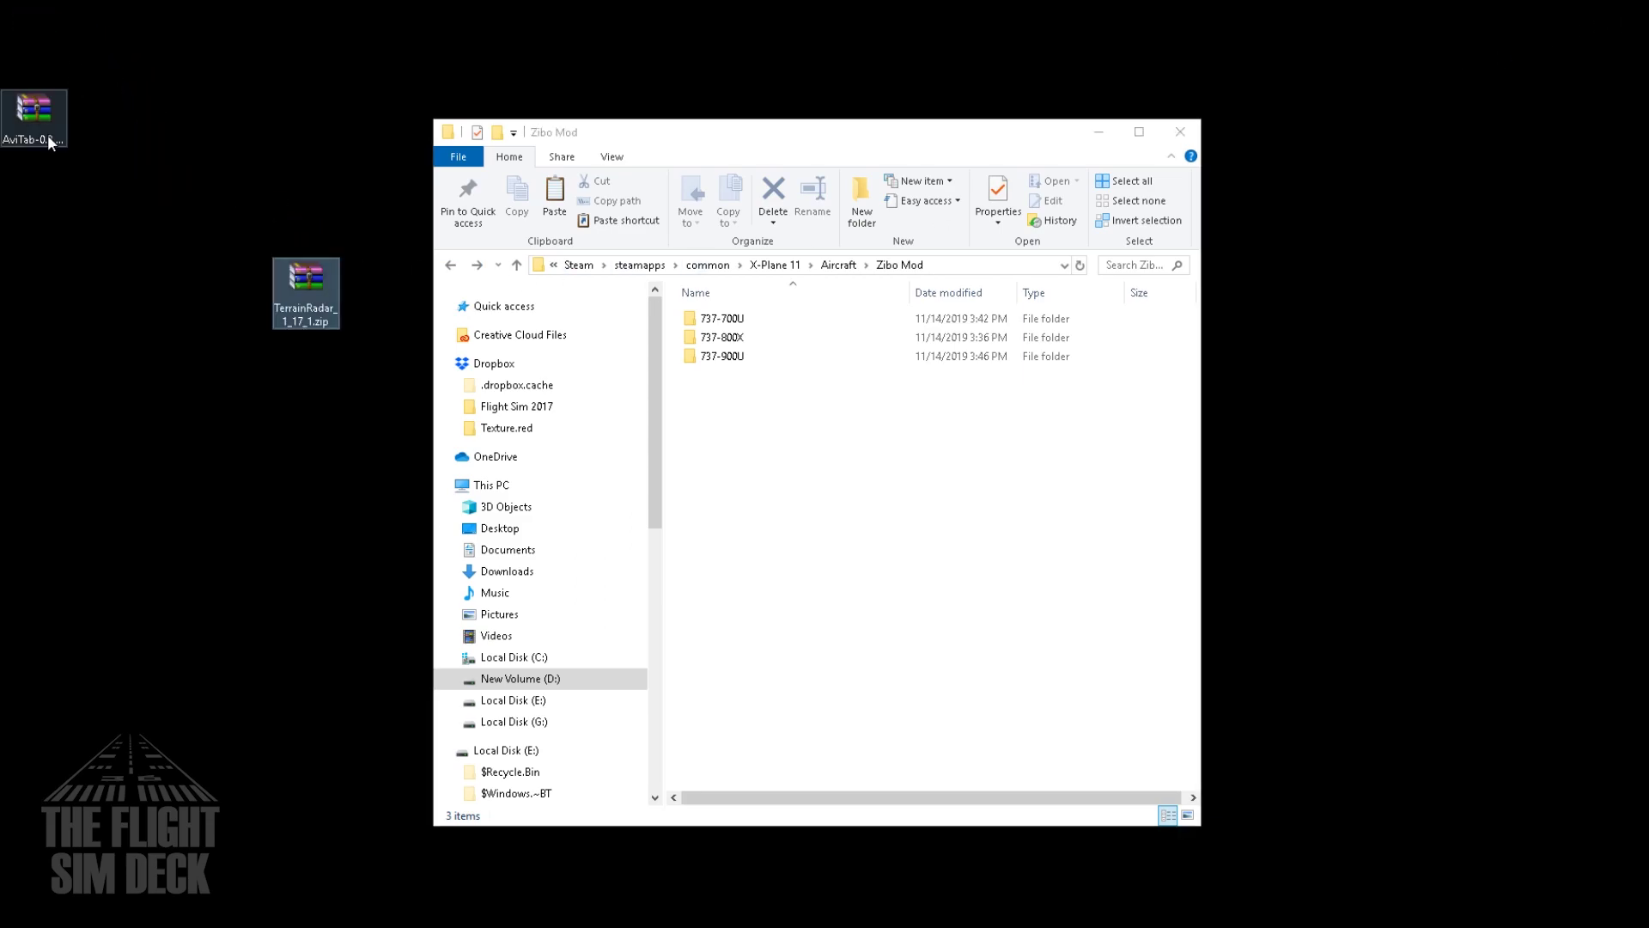
drag(48, 134, 201, 302)
right_click(295, 276)
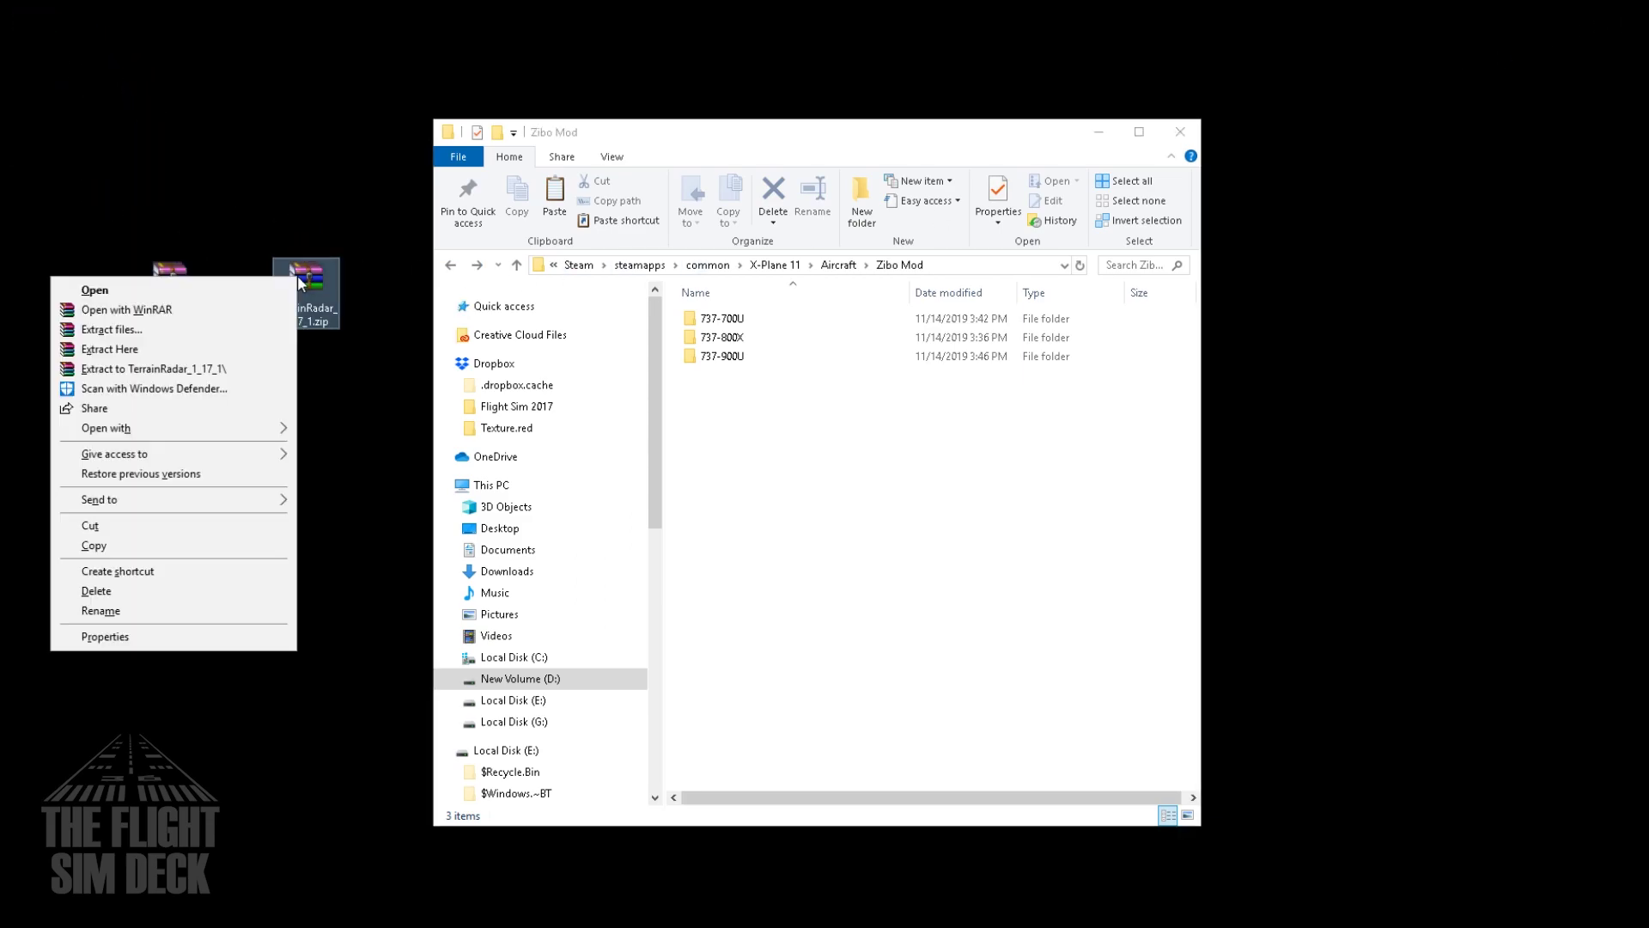
mouse_move(281, 440)
click(327, 429)
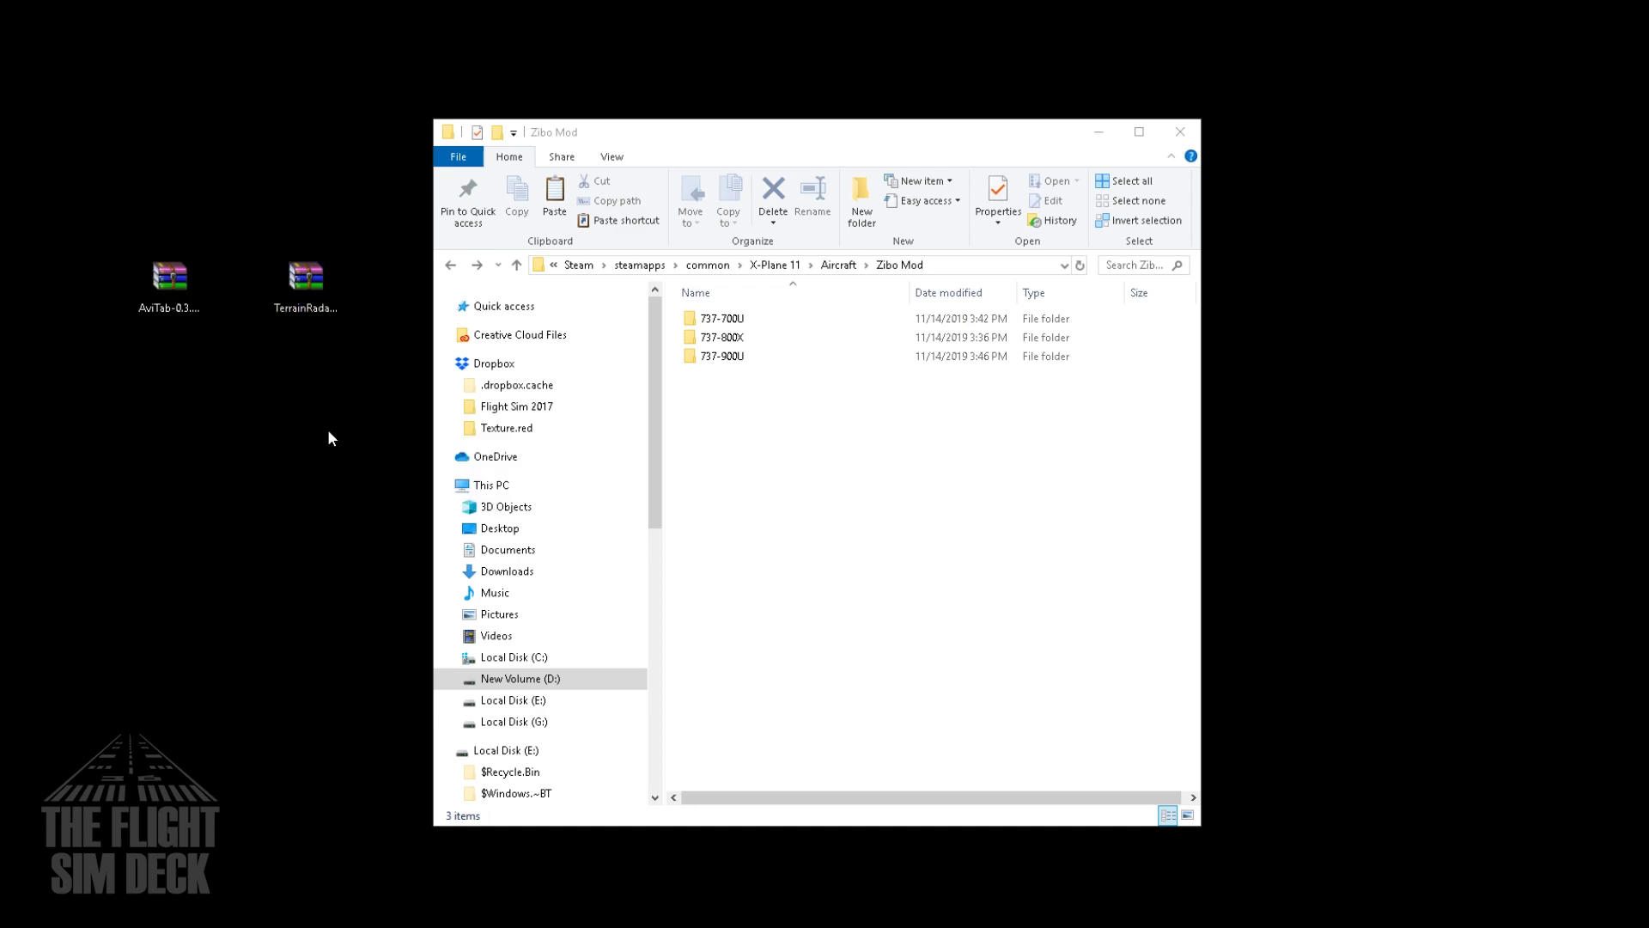
click(755, 342)
right_click(752, 341)
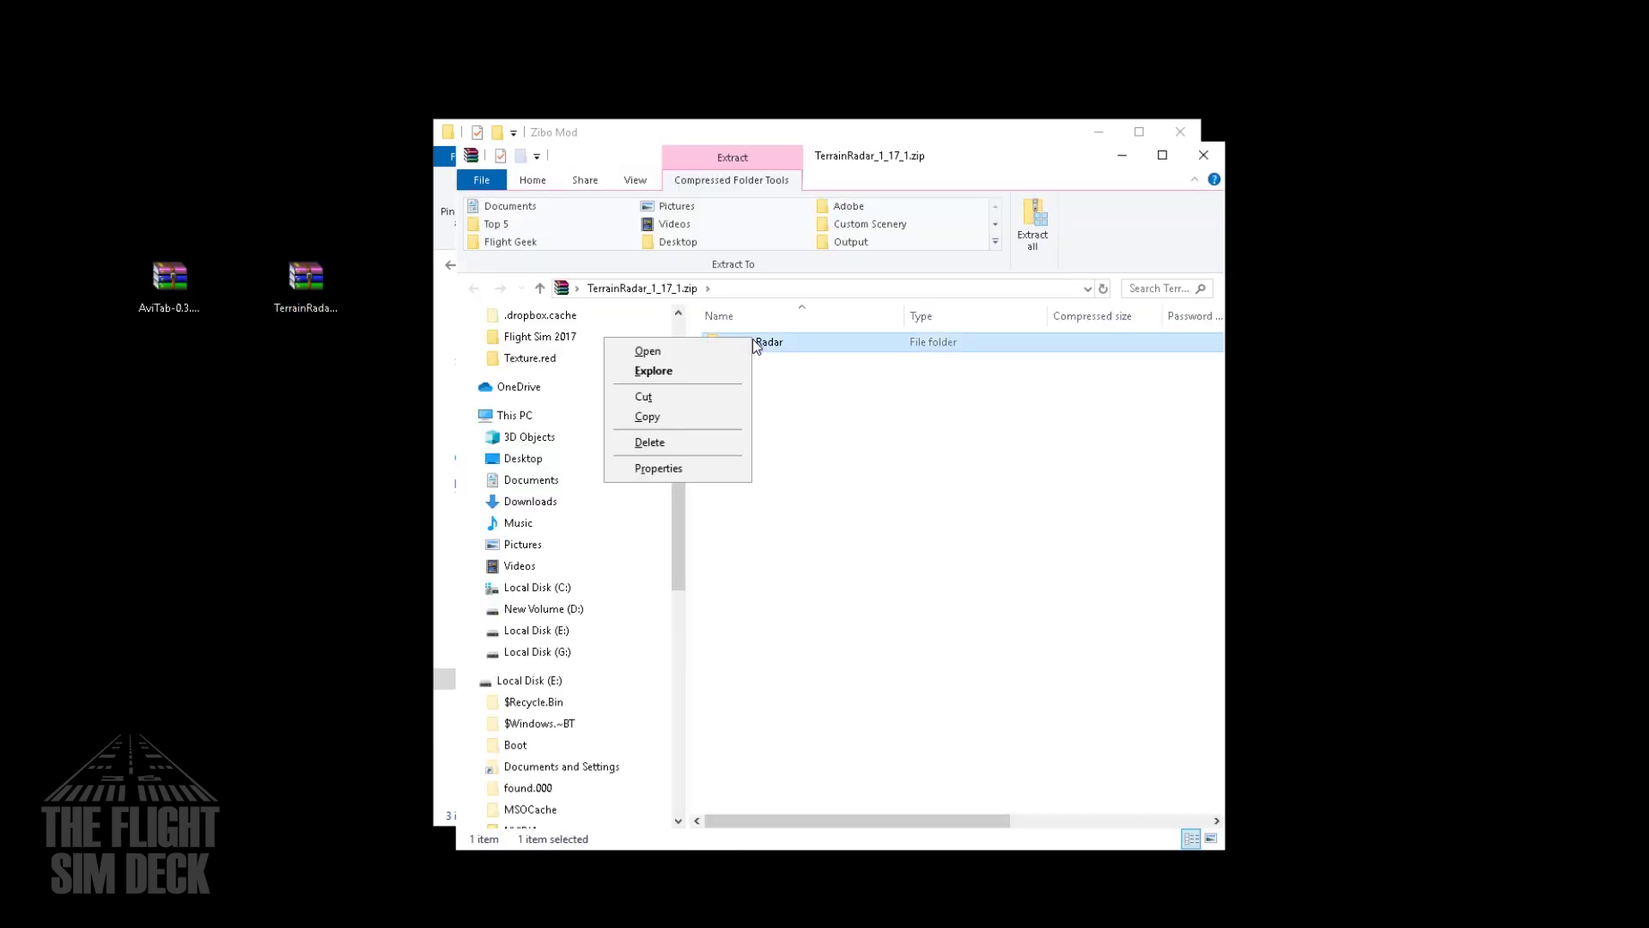
click(661, 421)
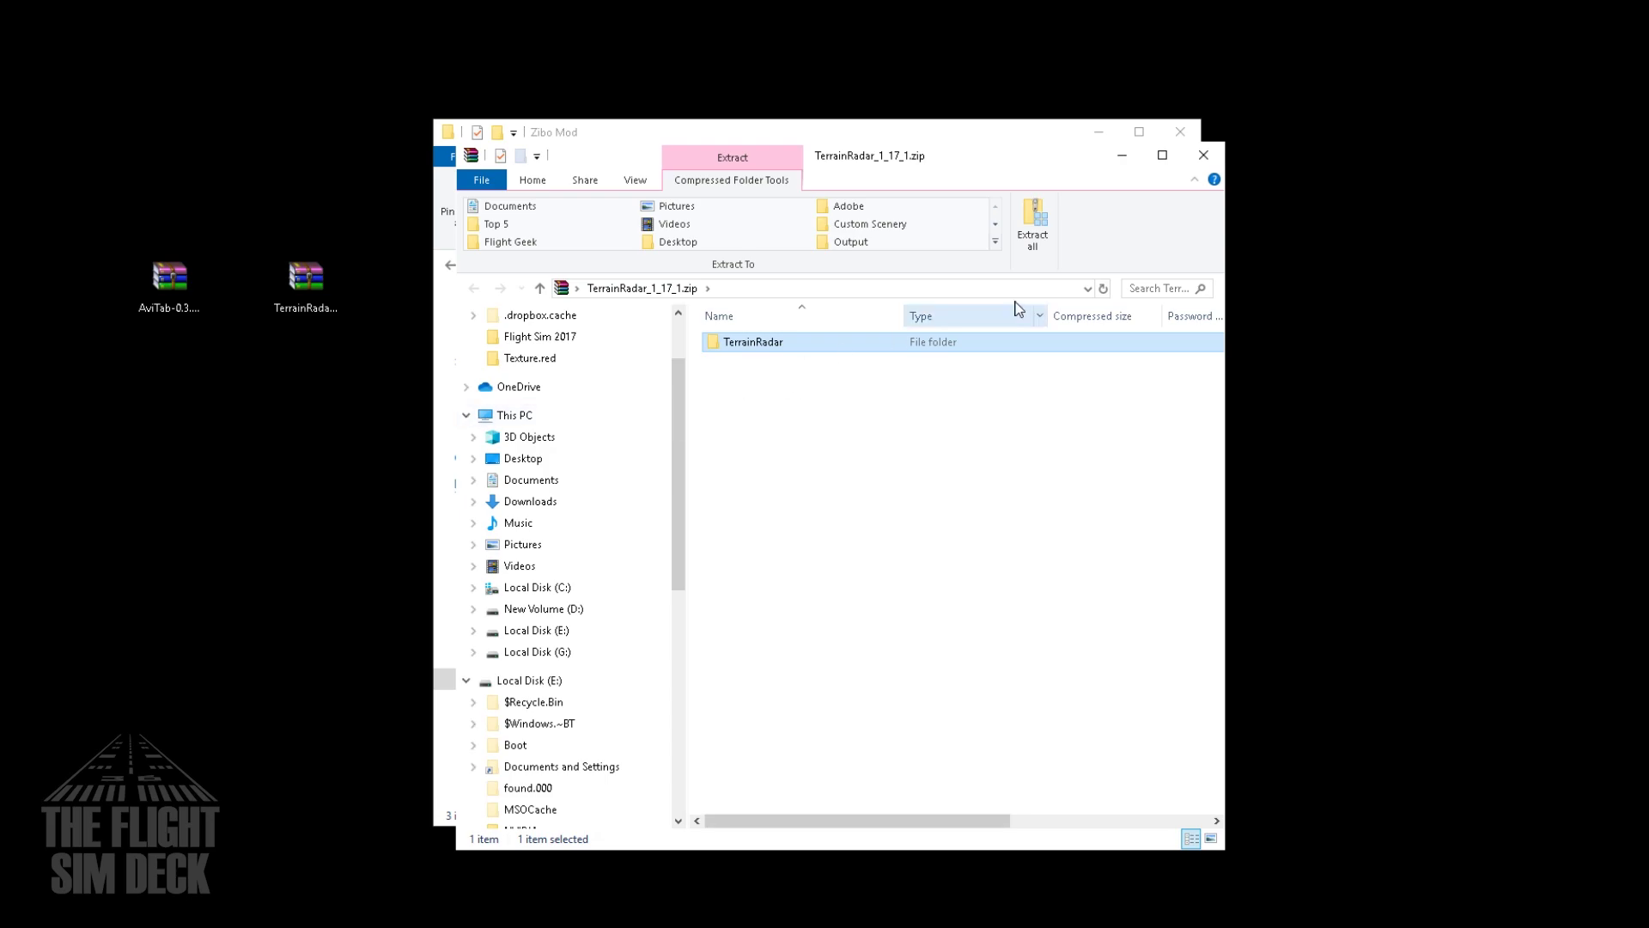
Close the zip window and go to X-Plane 11's Resources > plugins folder.
click(1205, 156)
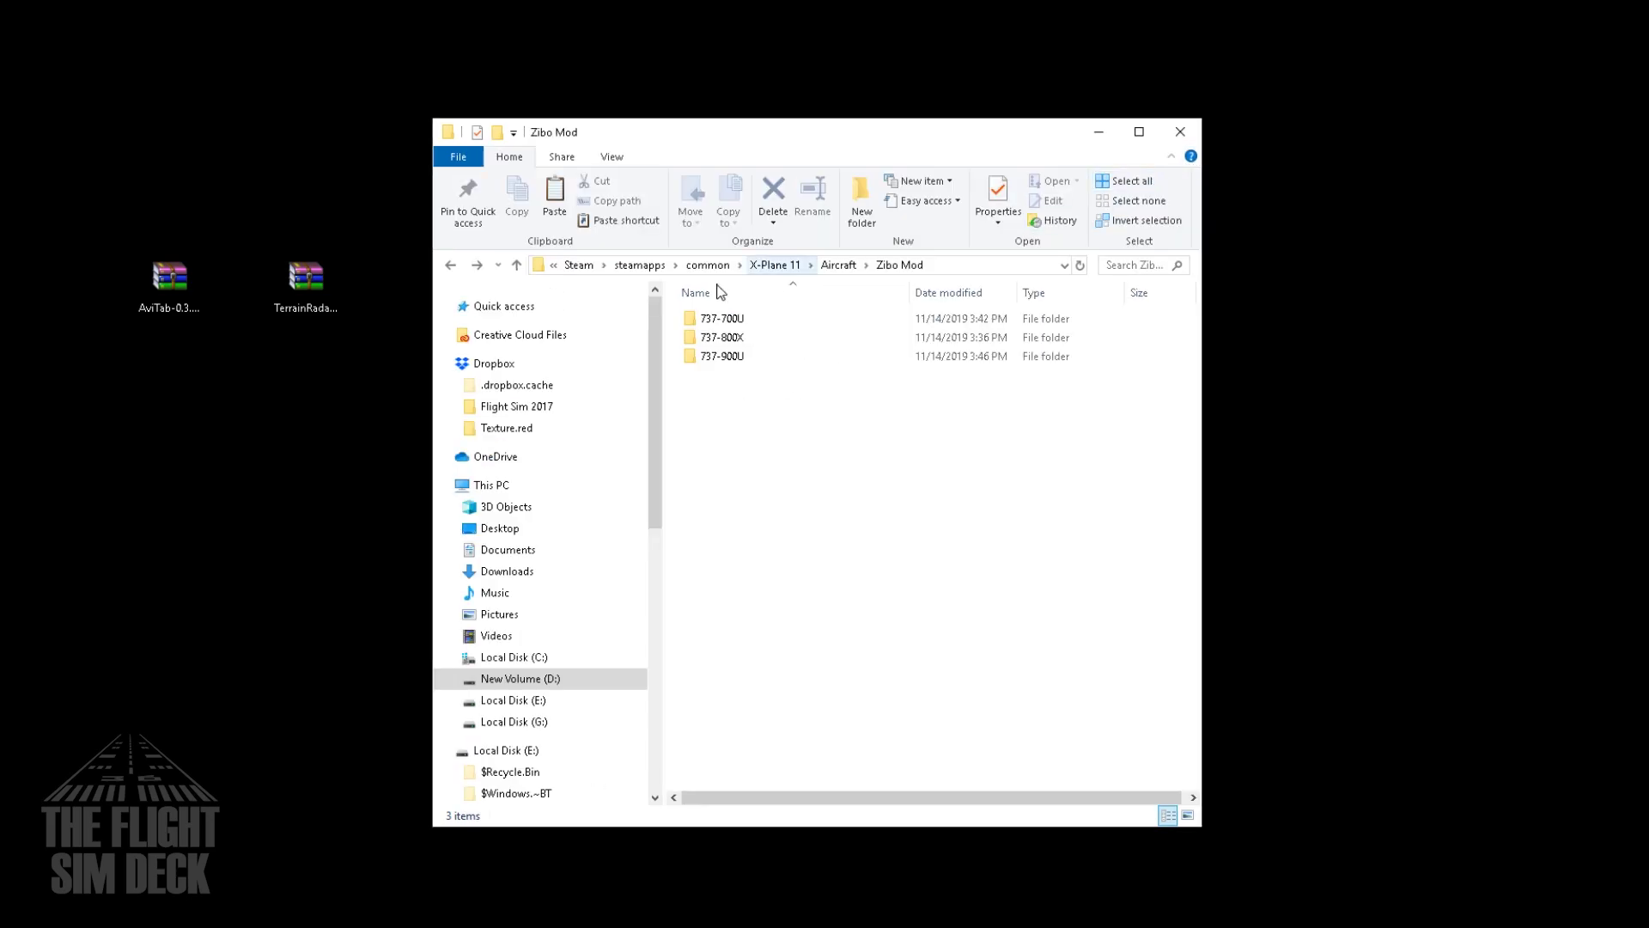
click(451, 273)
click(452, 273)
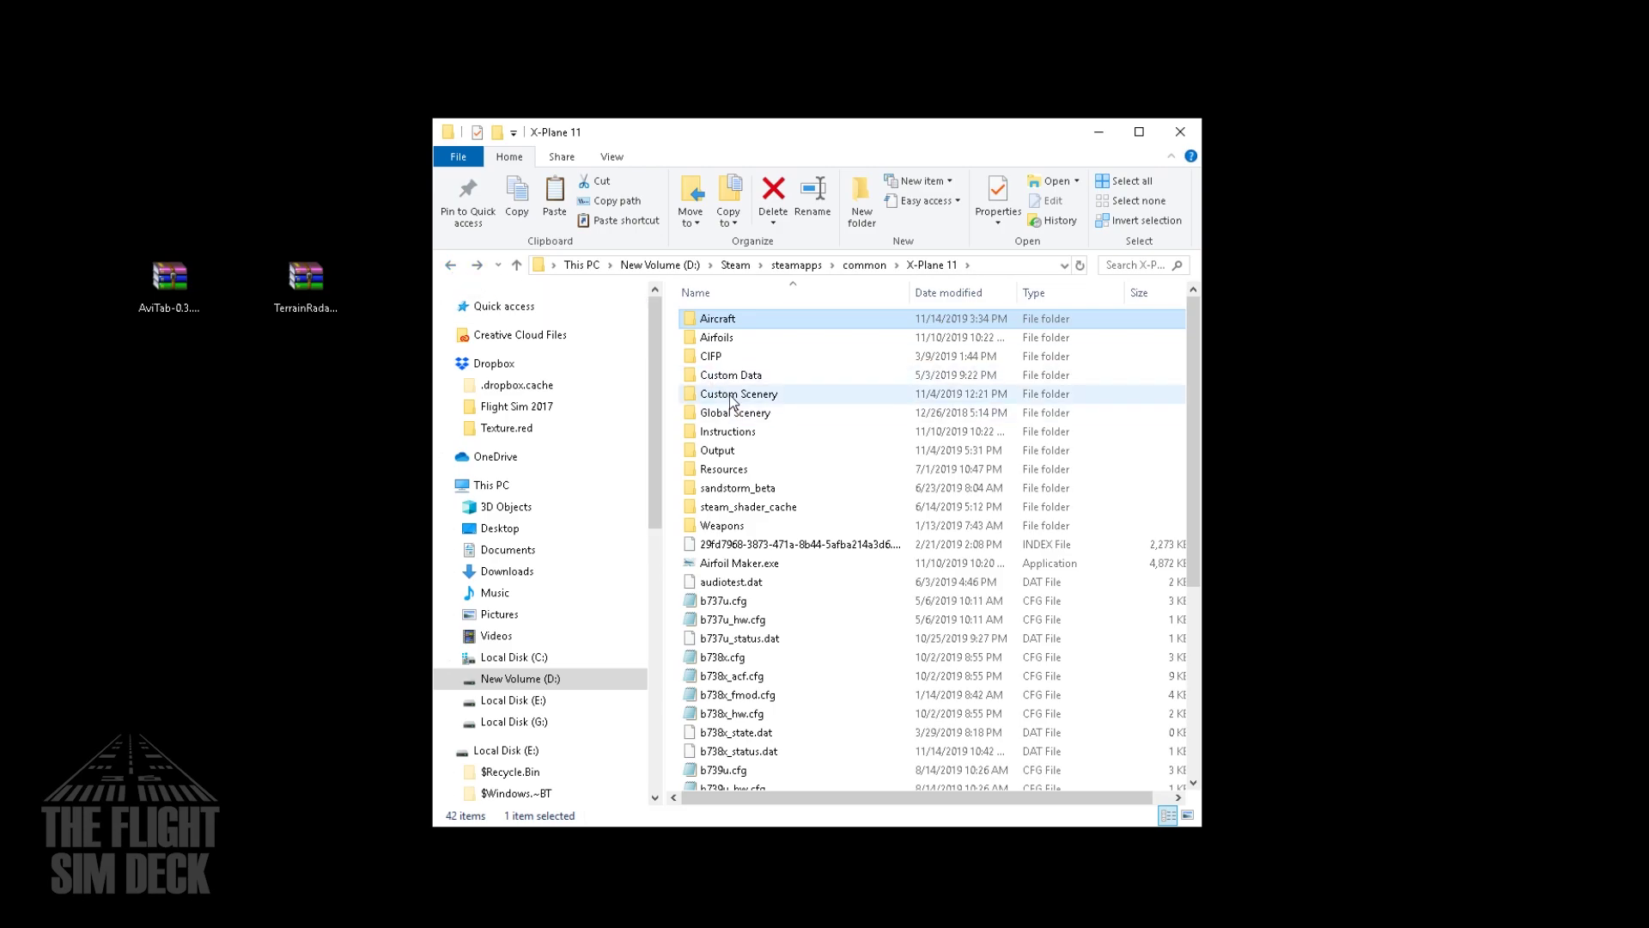
double_click(724, 470)
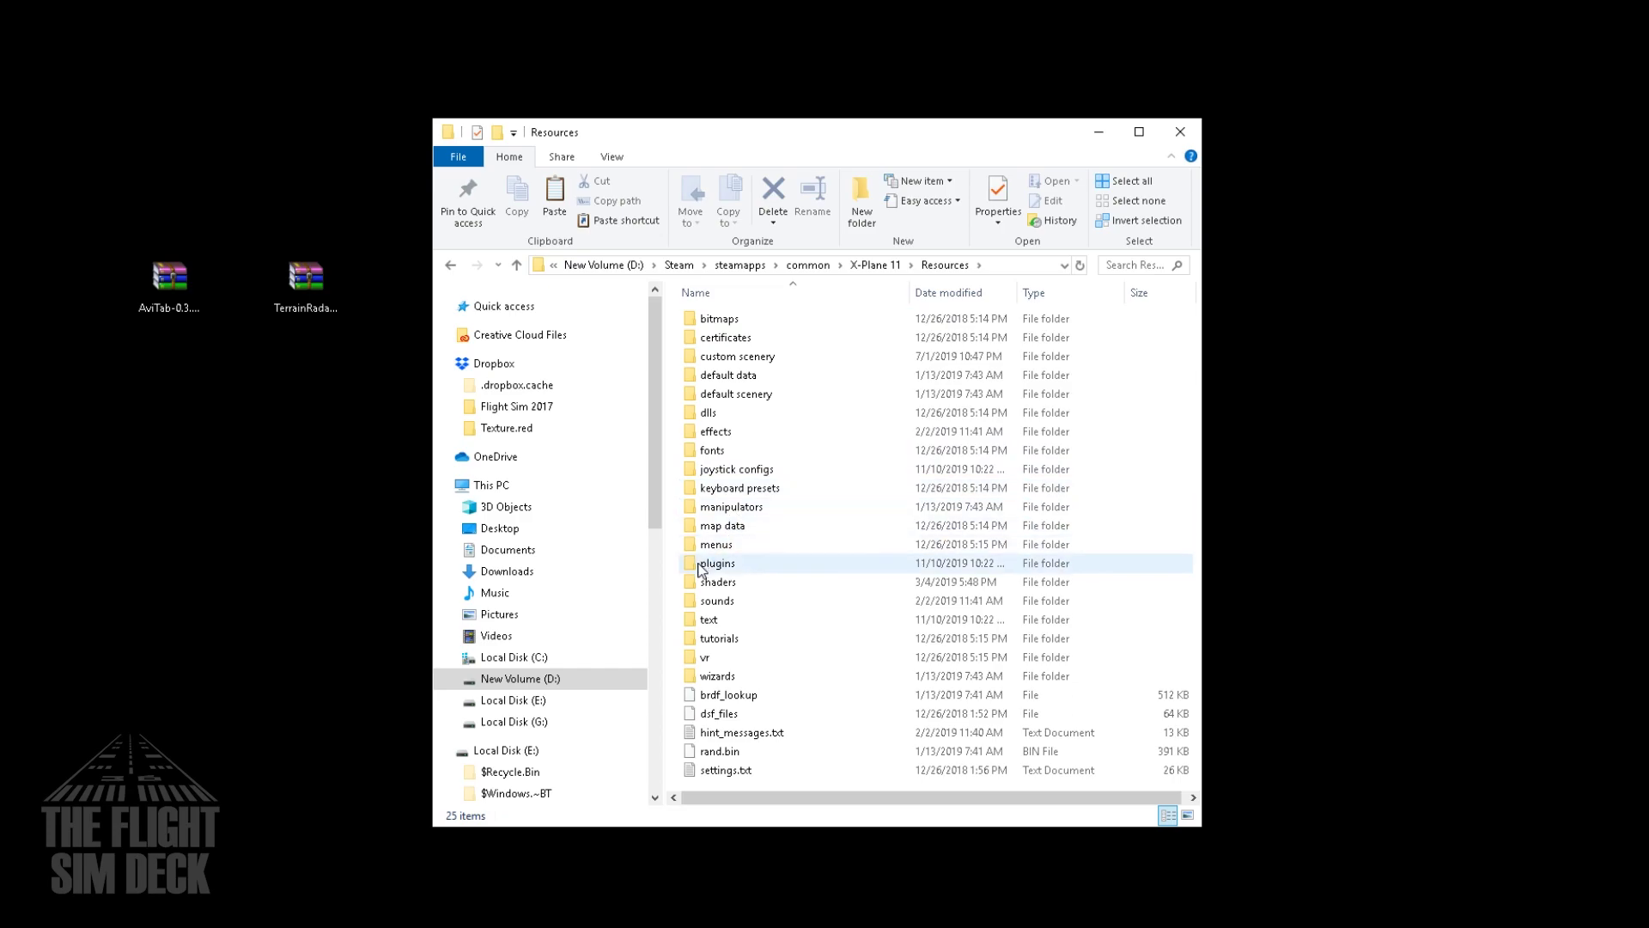
double_click(720, 564)
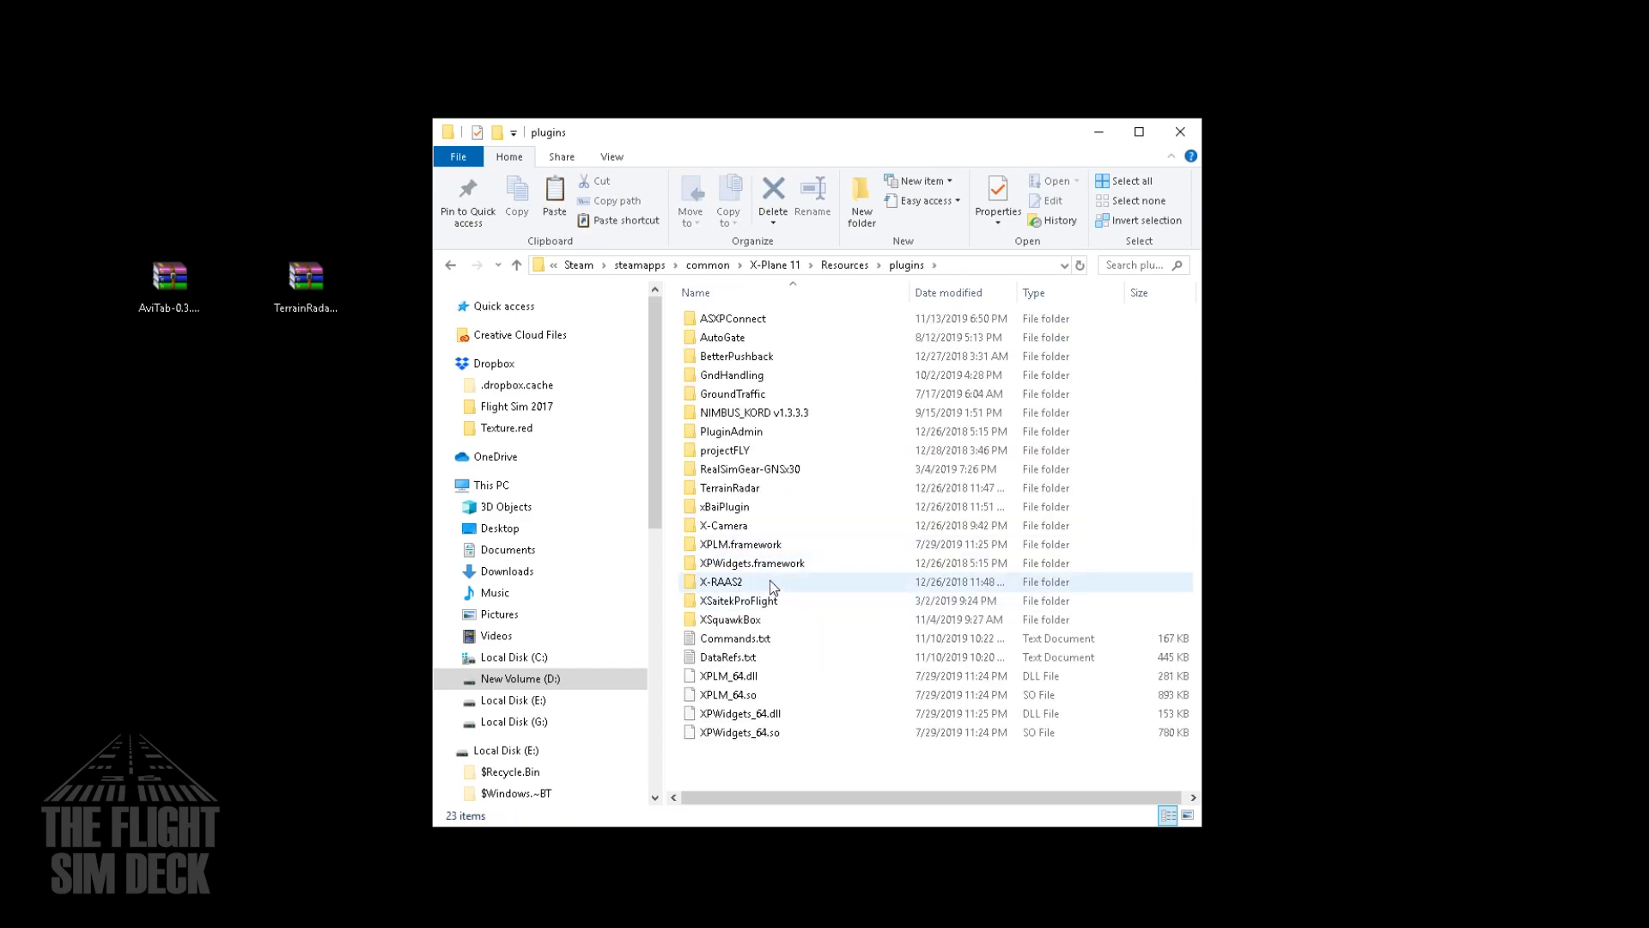
Delete the old TerrainRadar folder and paste the new one into plugins.
right_click(770, 491)
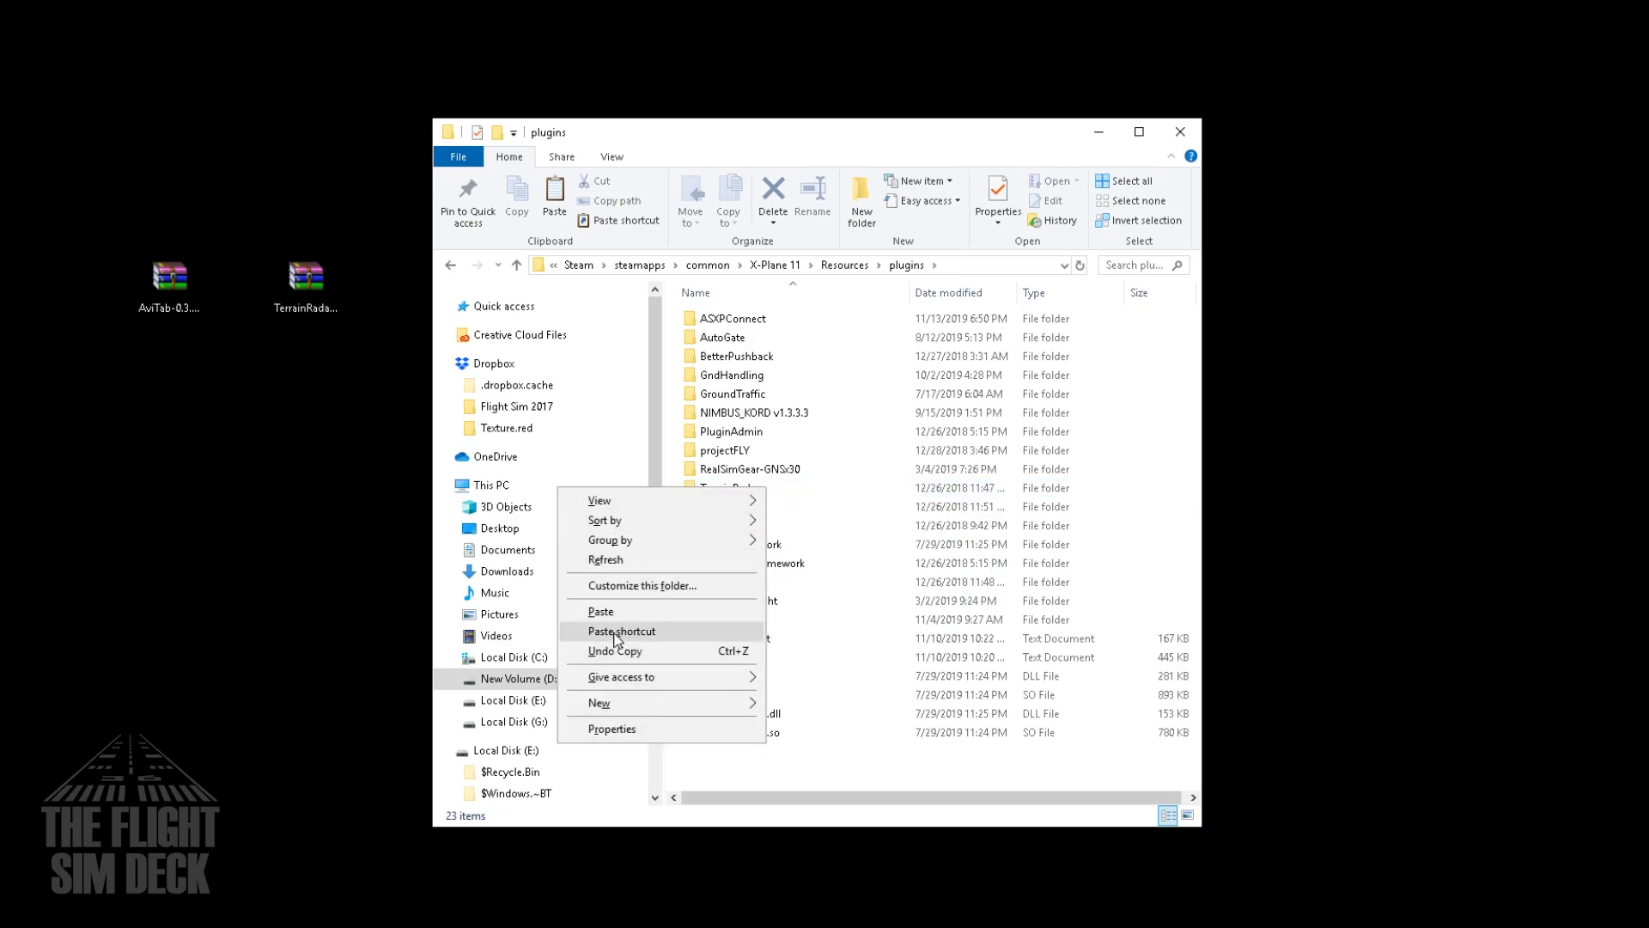
click(765, 492)
right_click(746, 491)
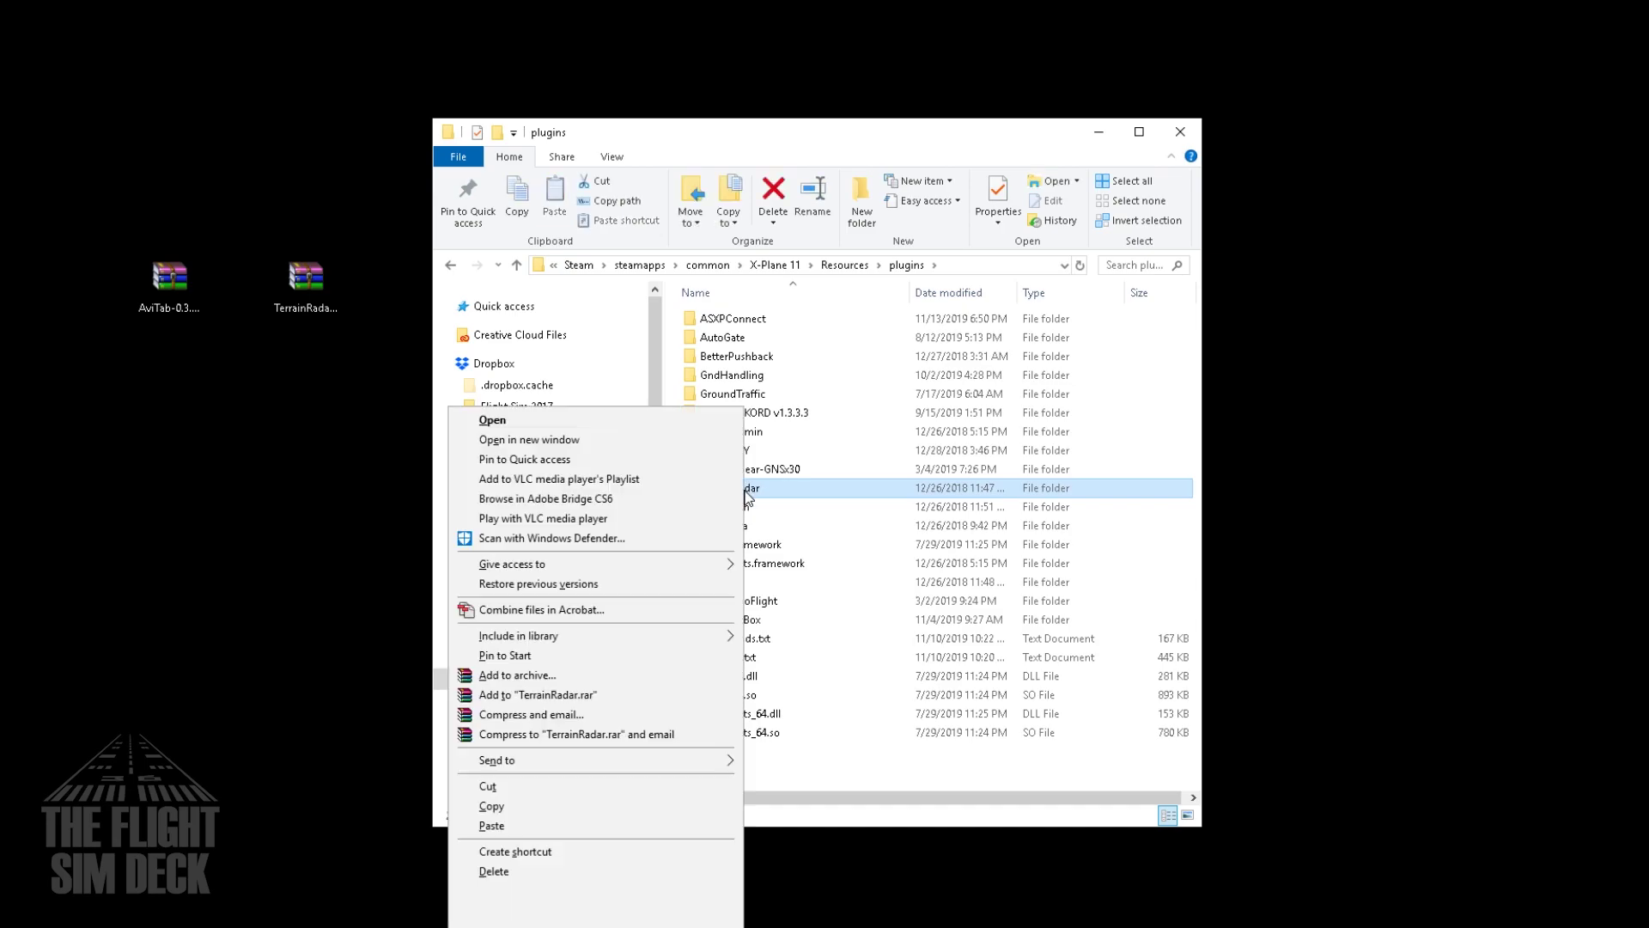
click(574, 872)
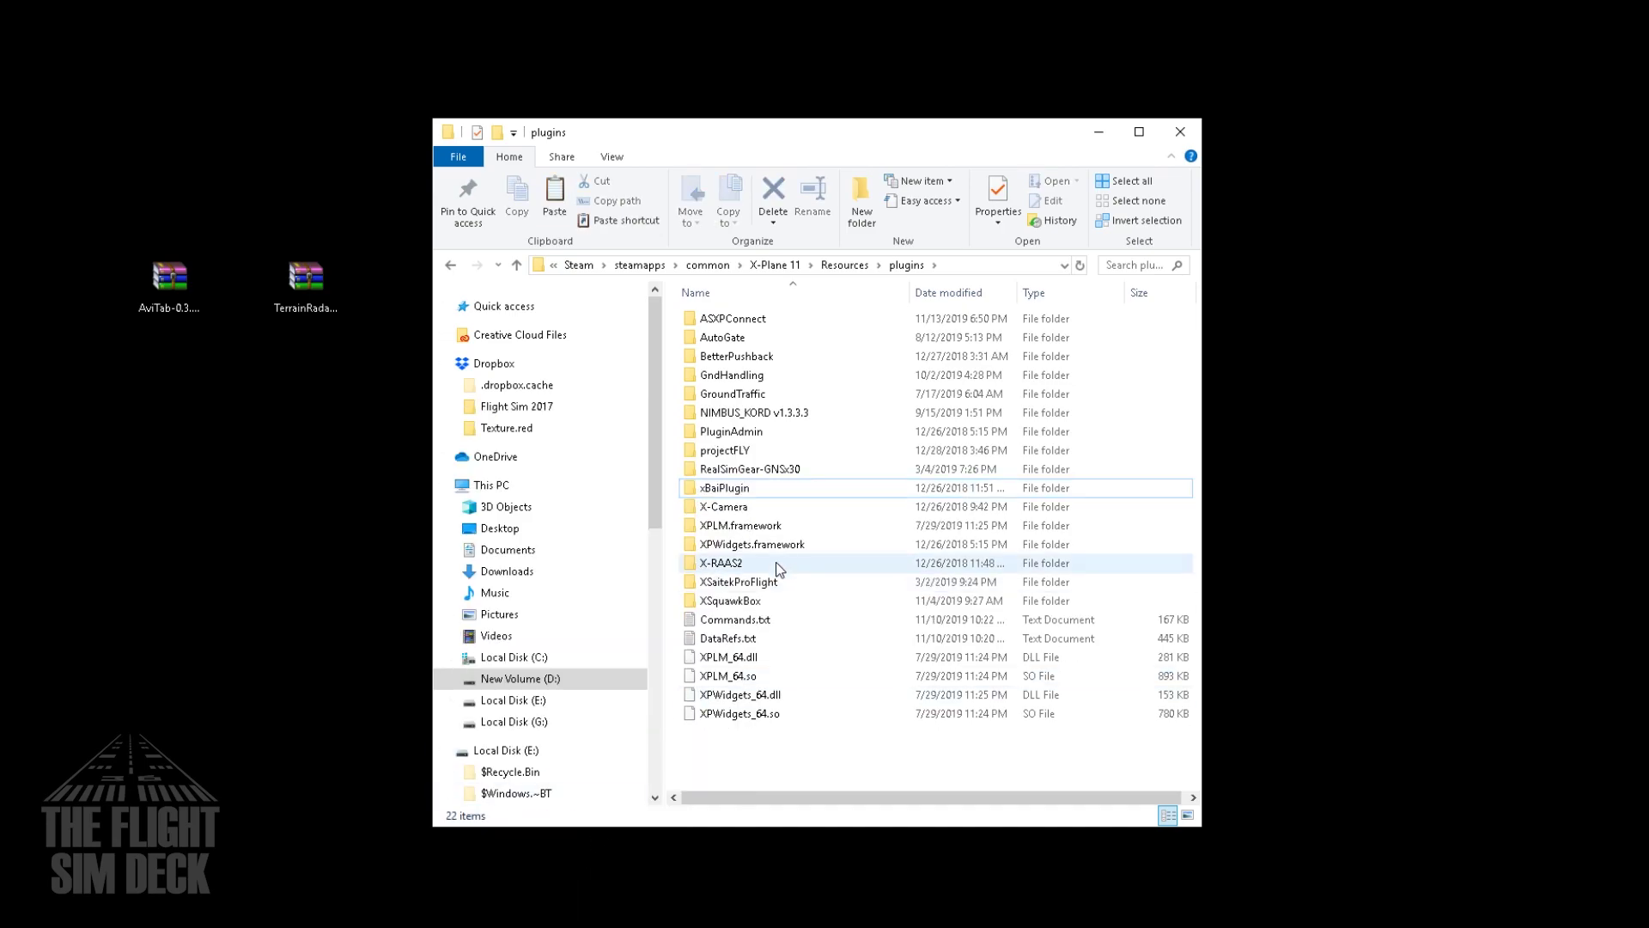
right_click(710, 760)
click(614, 661)
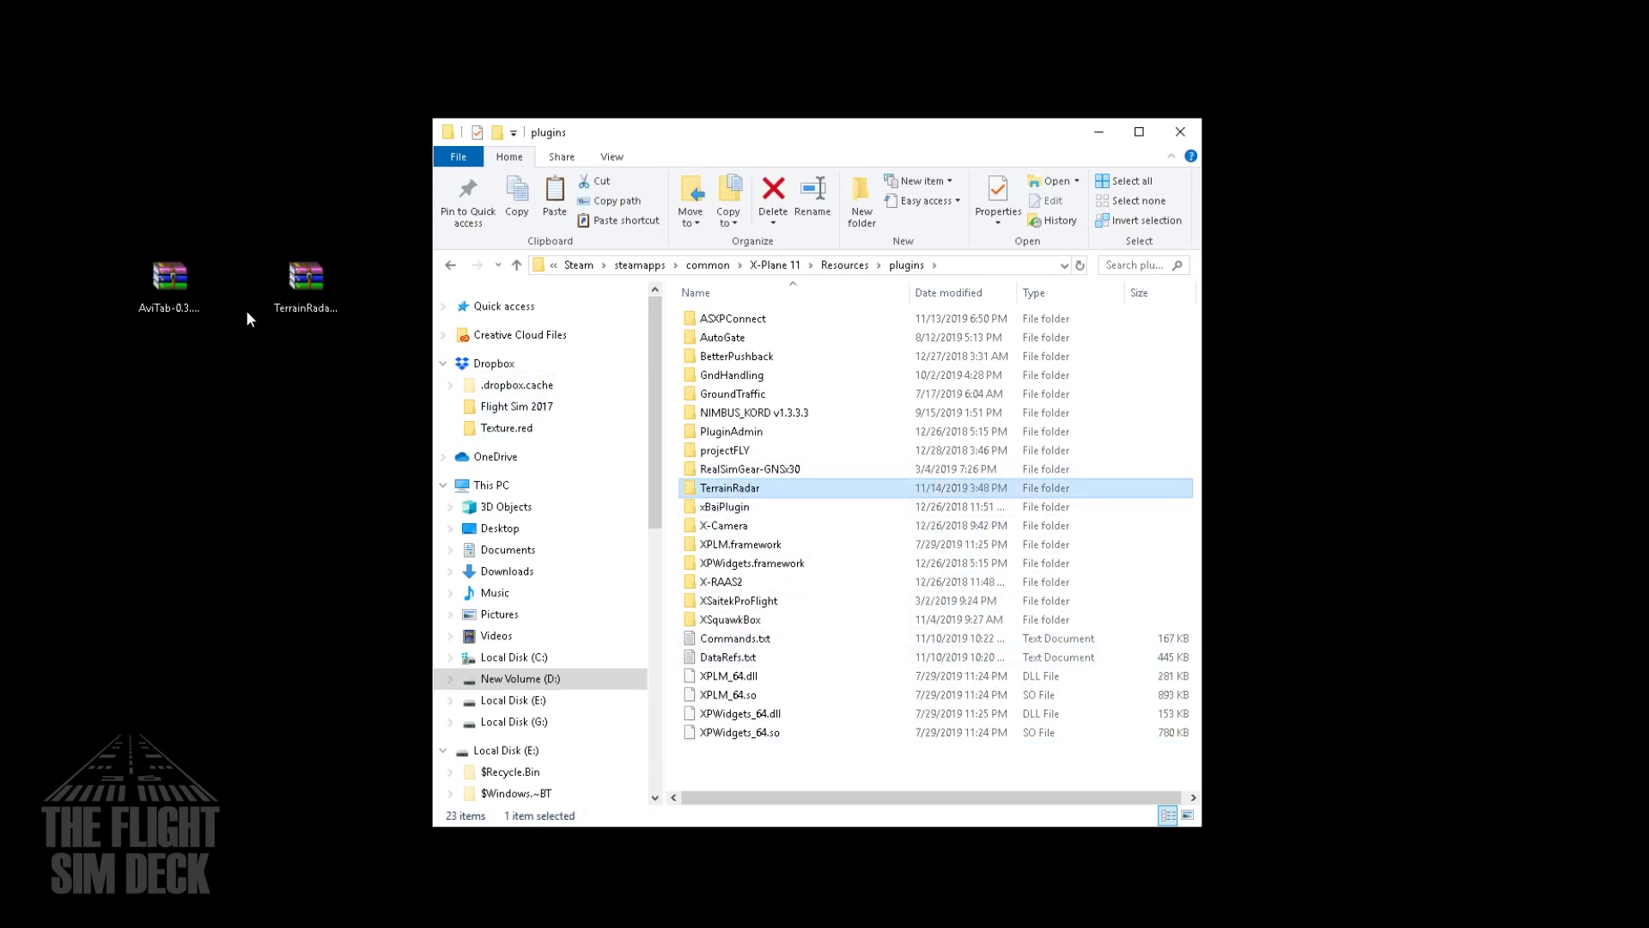
Copy the AviTab folder out of AviTab-0.3.16.zip on the desktop.
click(143, 279)
right_click(141, 273)
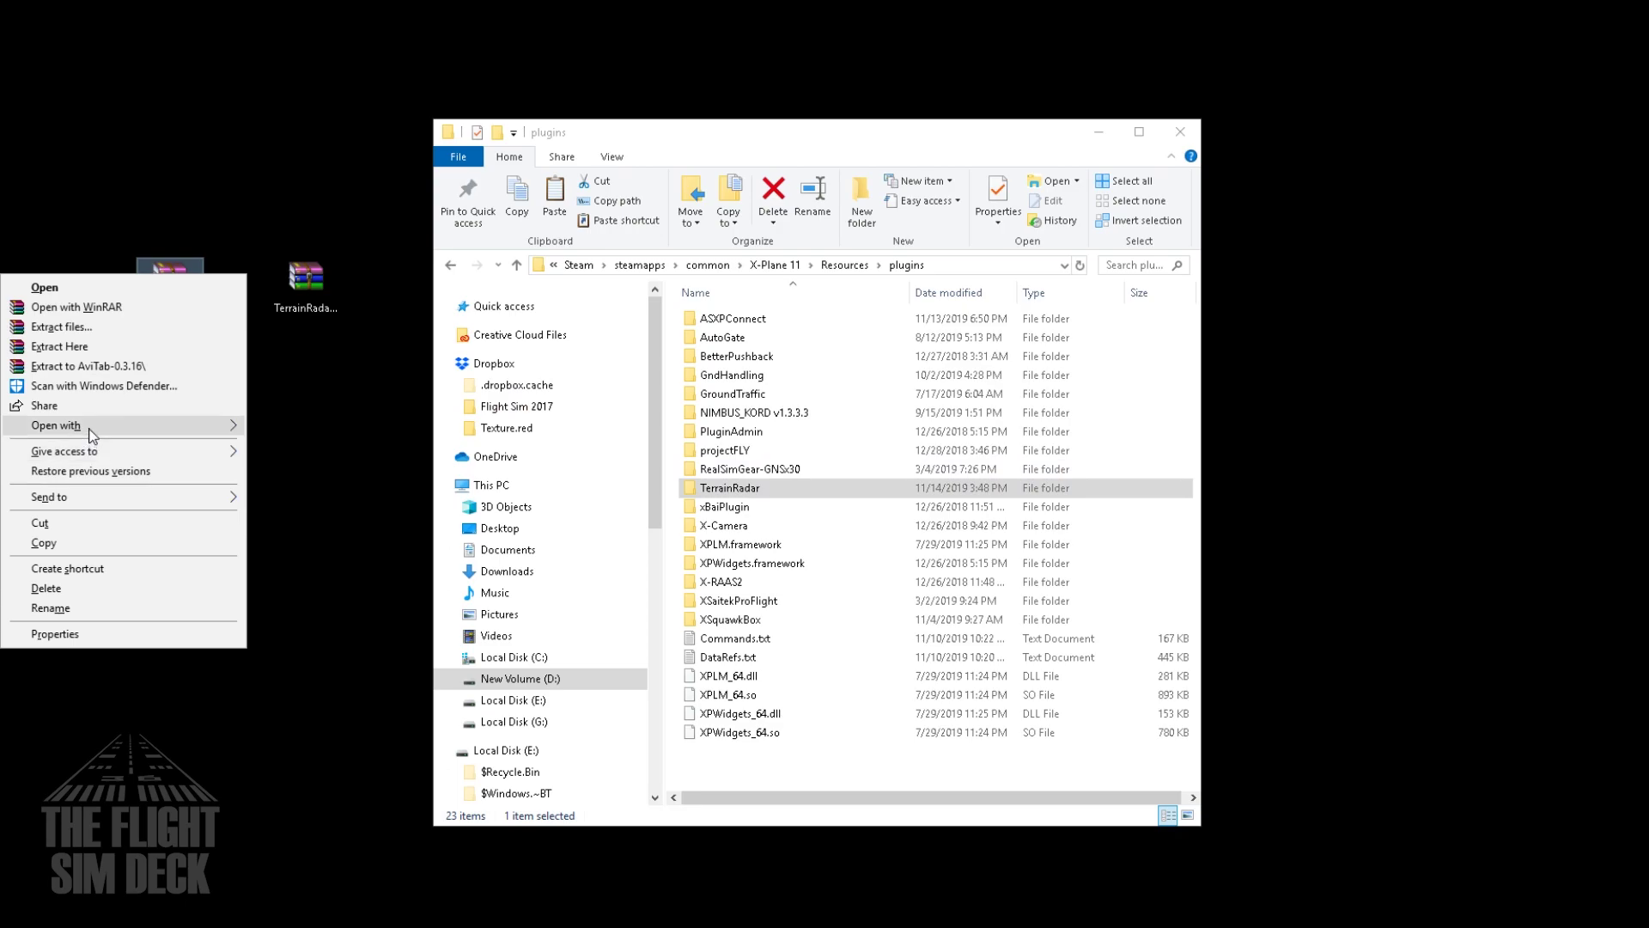
mouse_move(122, 425)
click(325, 422)
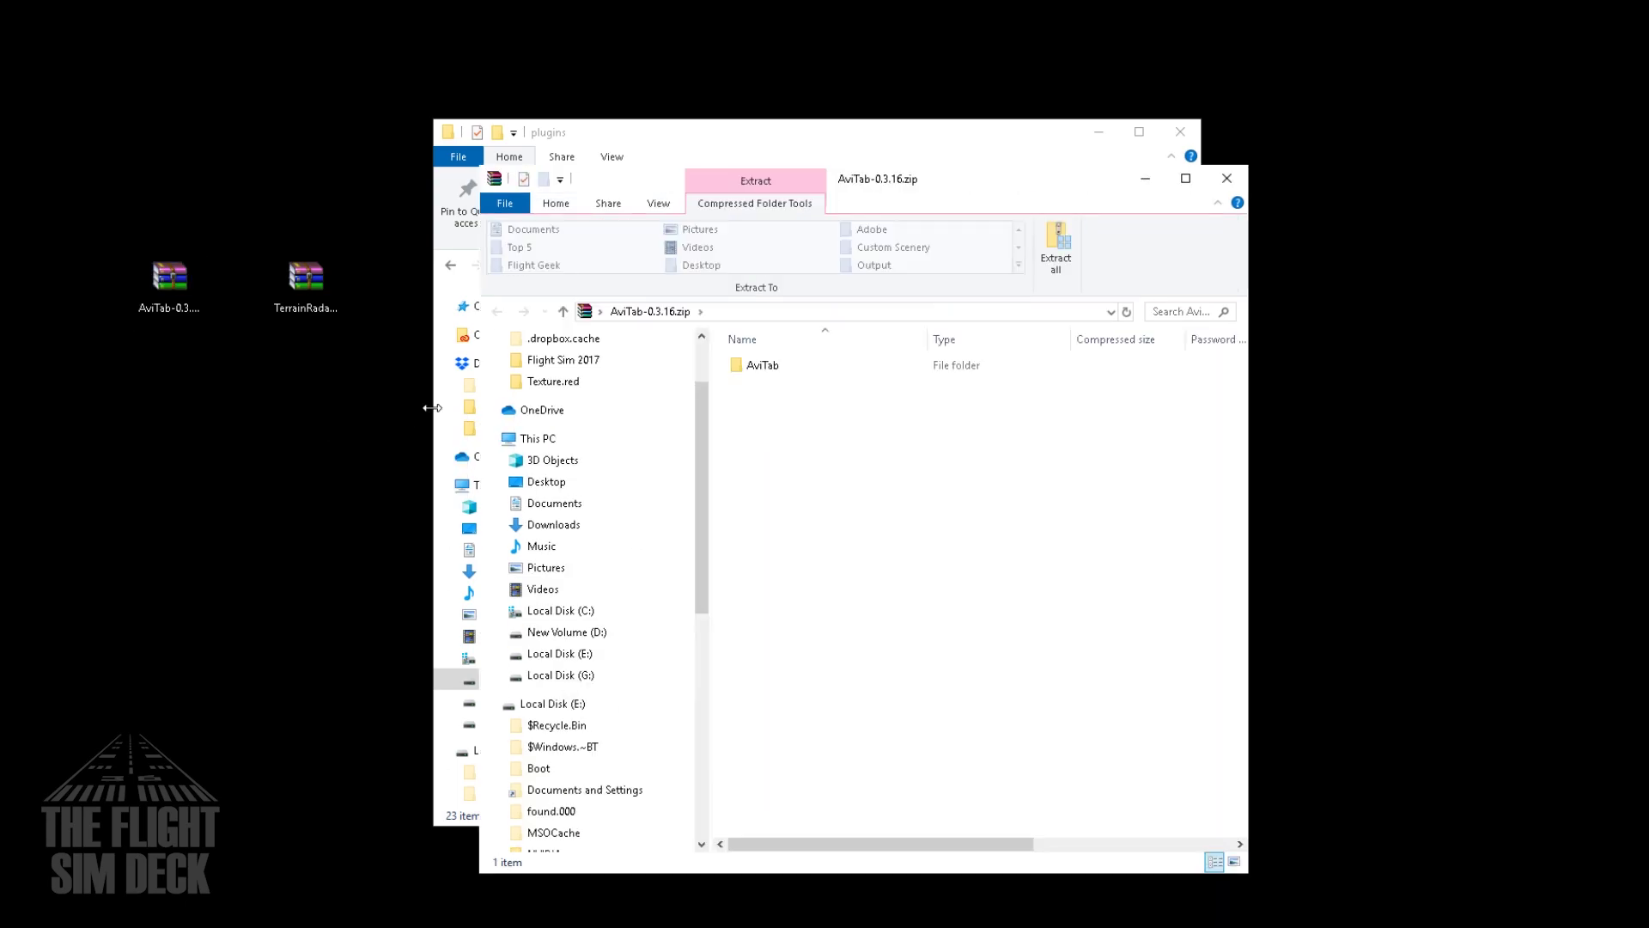
click(765, 365)
right_click(768, 365)
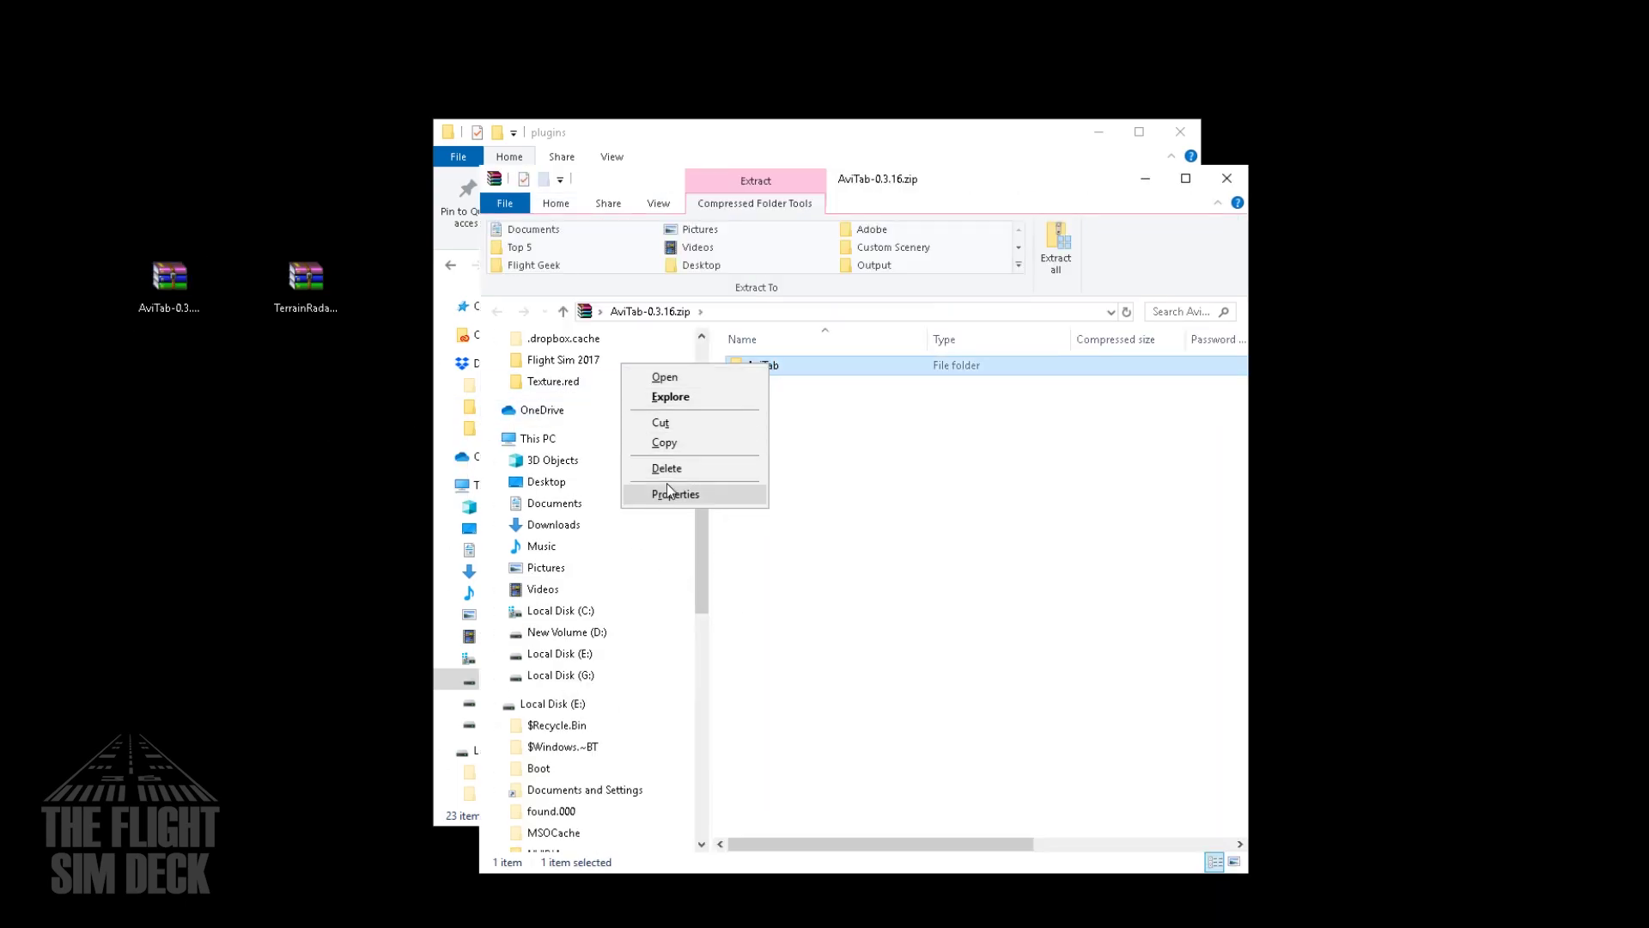
click(666, 443)
click(1227, 177)
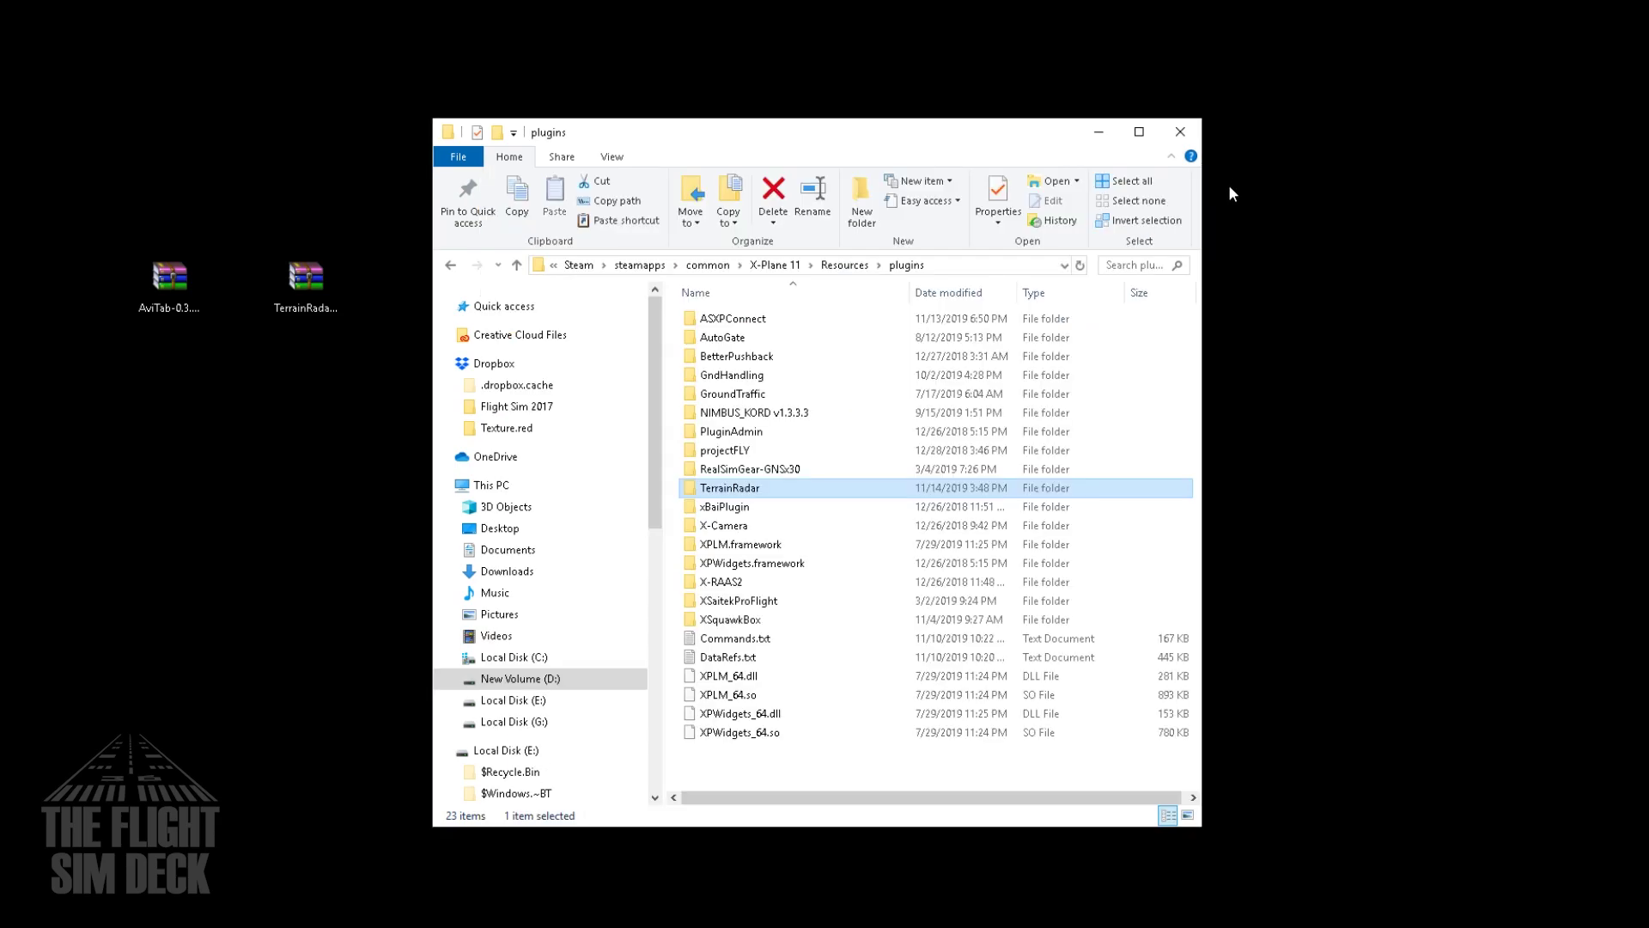
Paste the AviTab folder into X-Plane 11's plugins folder, bringing it to 24 items.
right_click(735, 771)
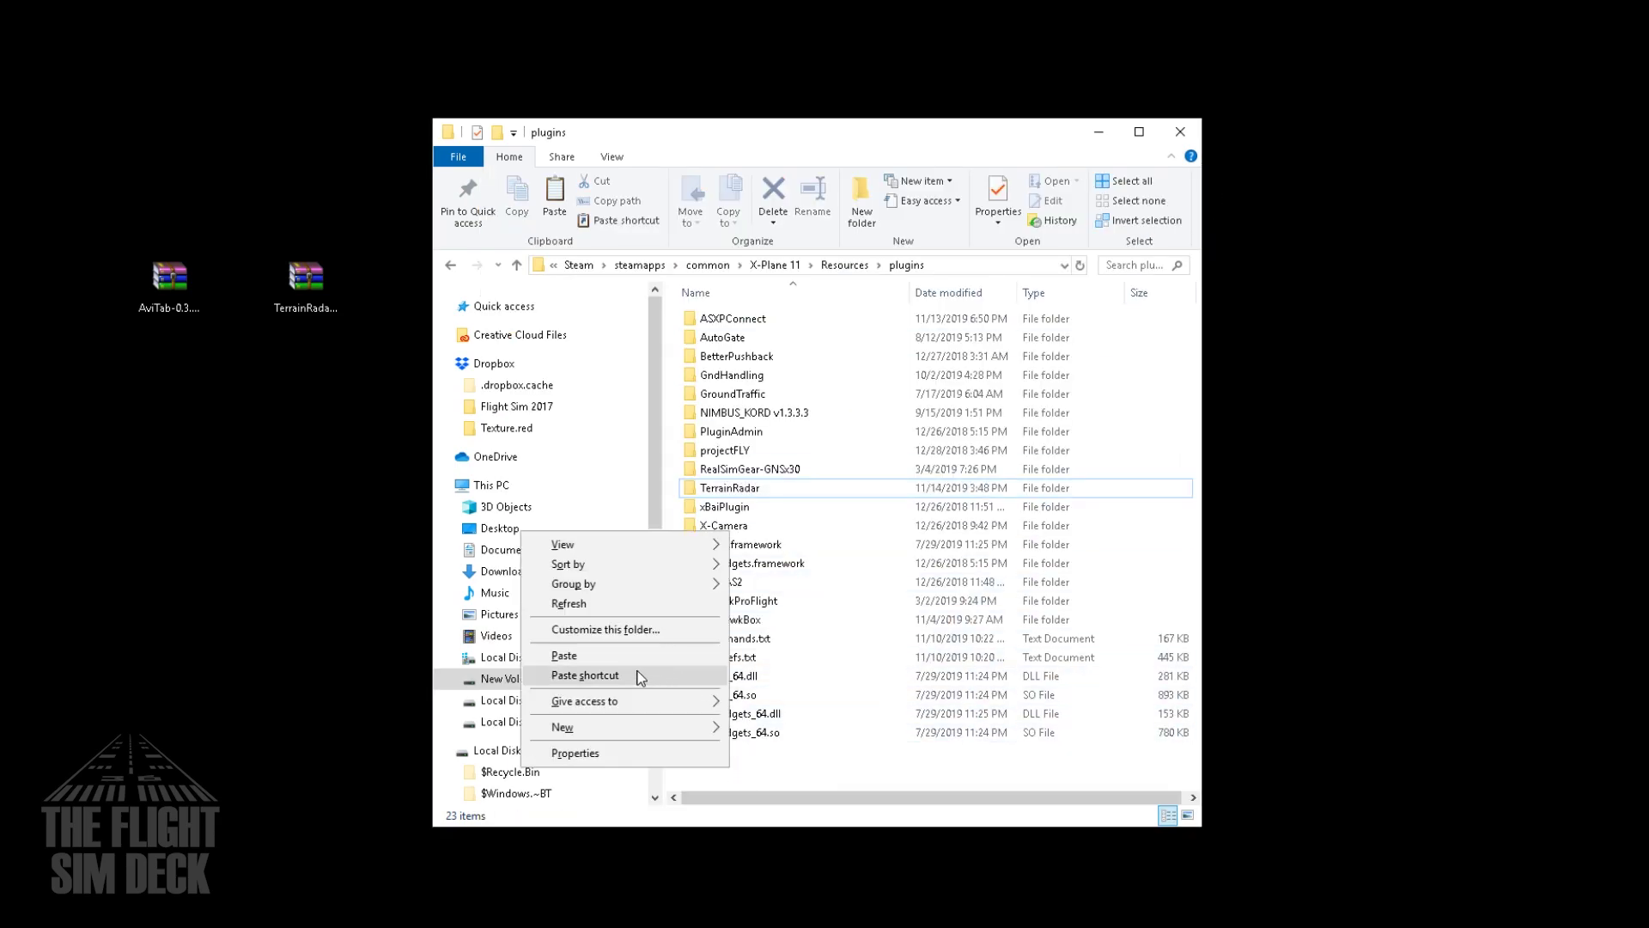
click(610, 658)
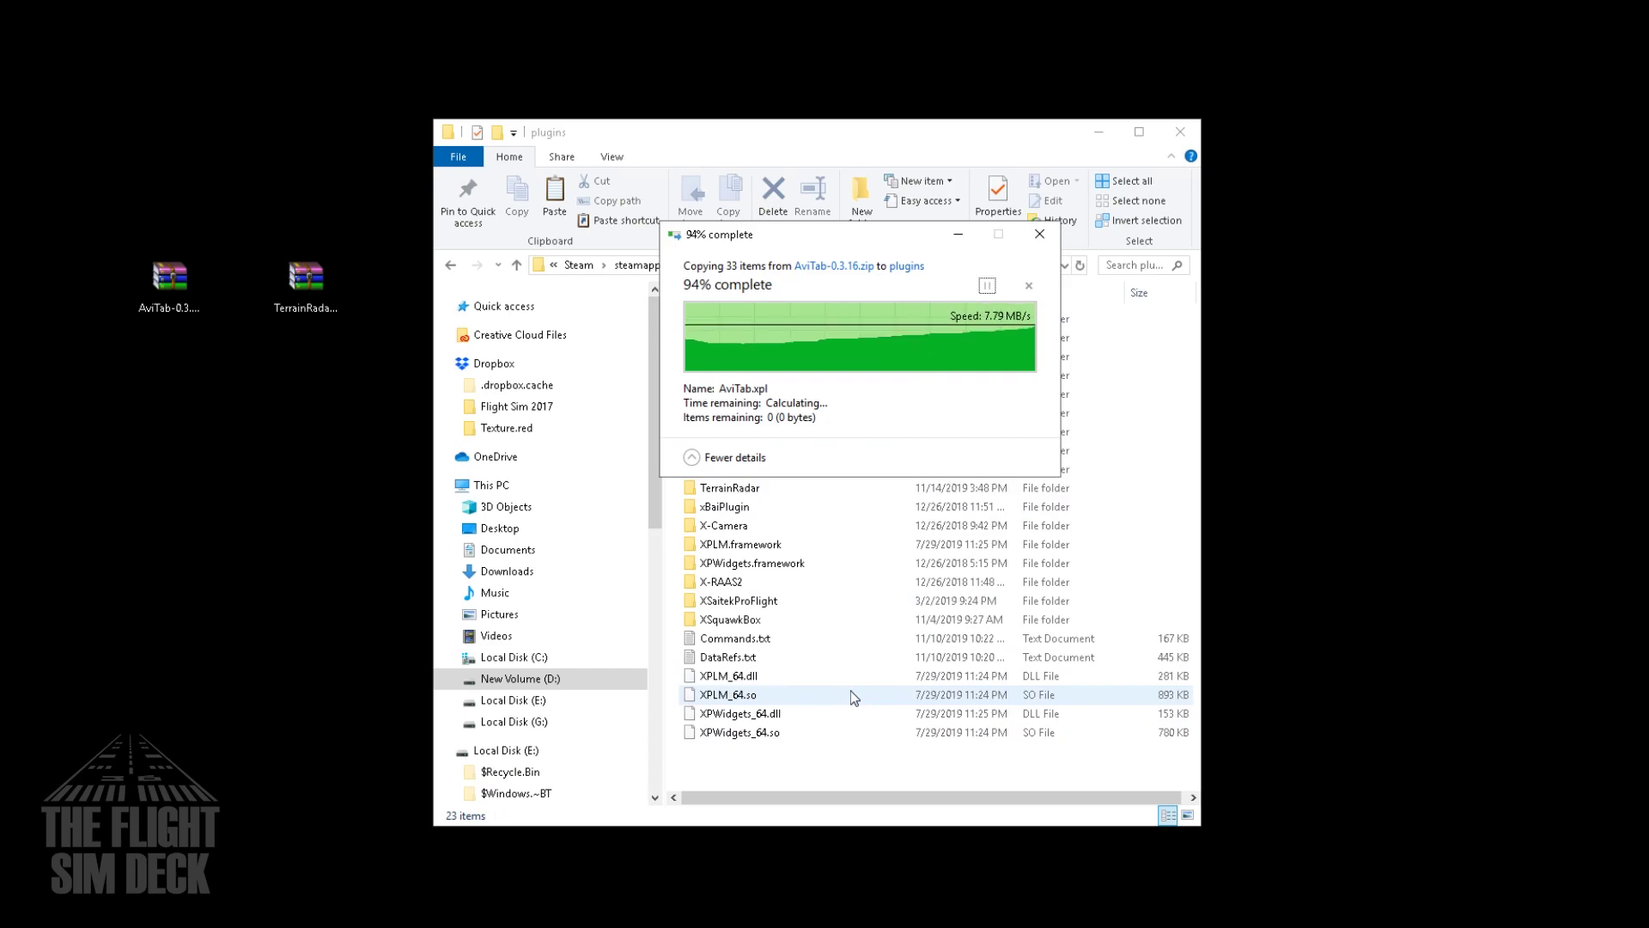
click(744, 784)
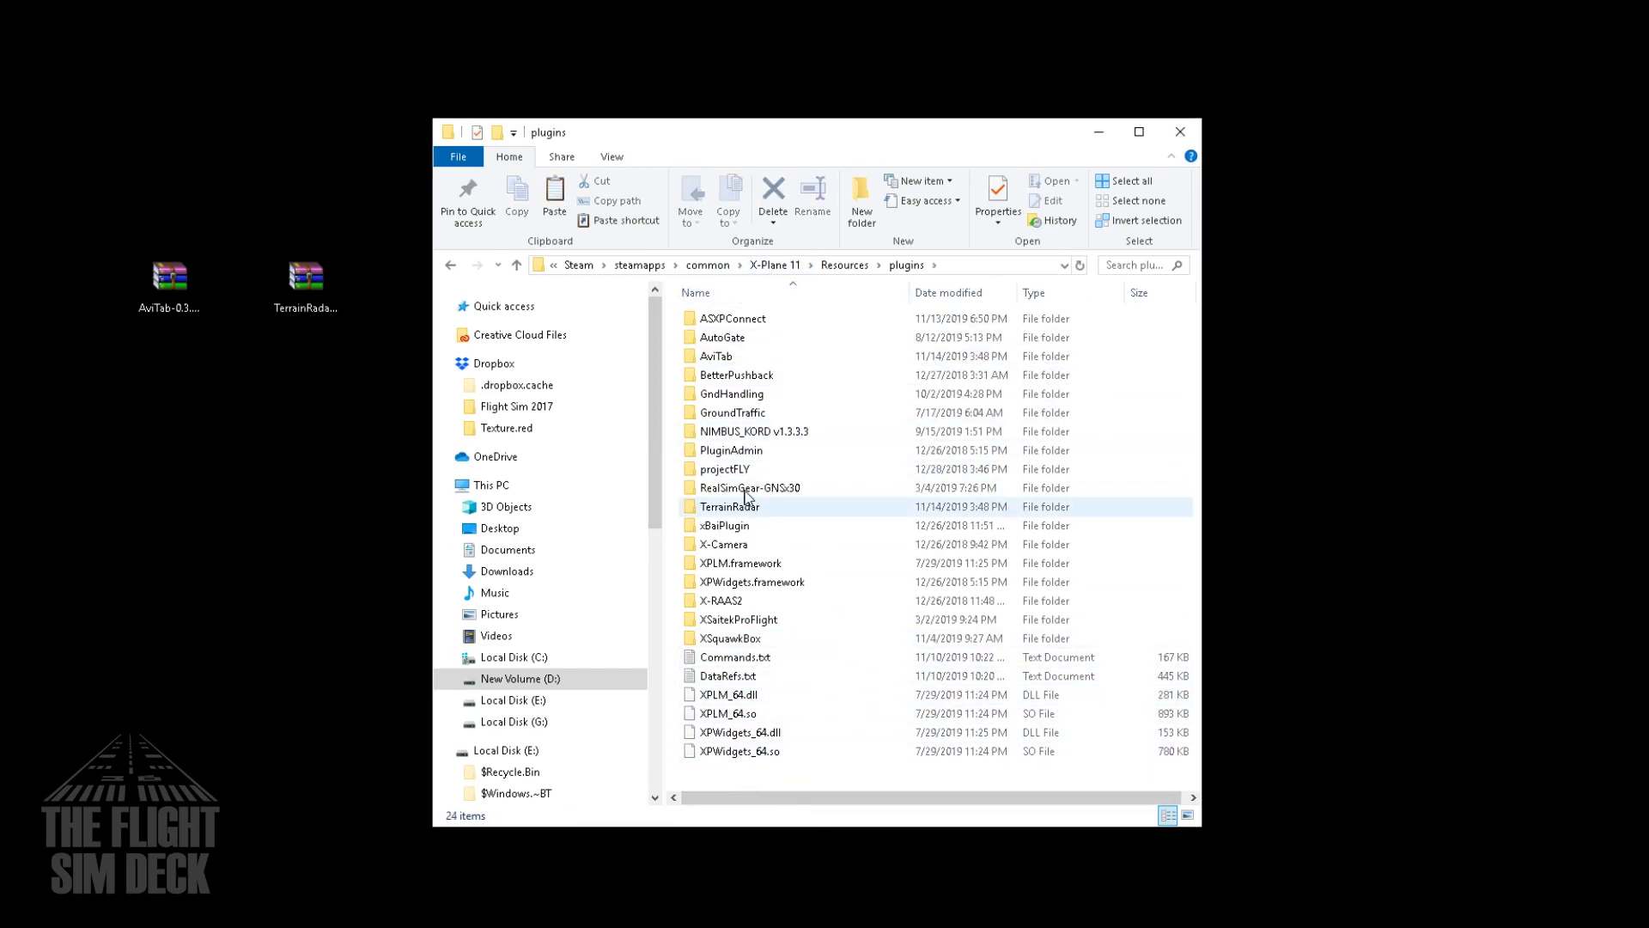
Navigate to Aircraft > Zibo Mod > 737-800X > liveries.
click(450, 266)
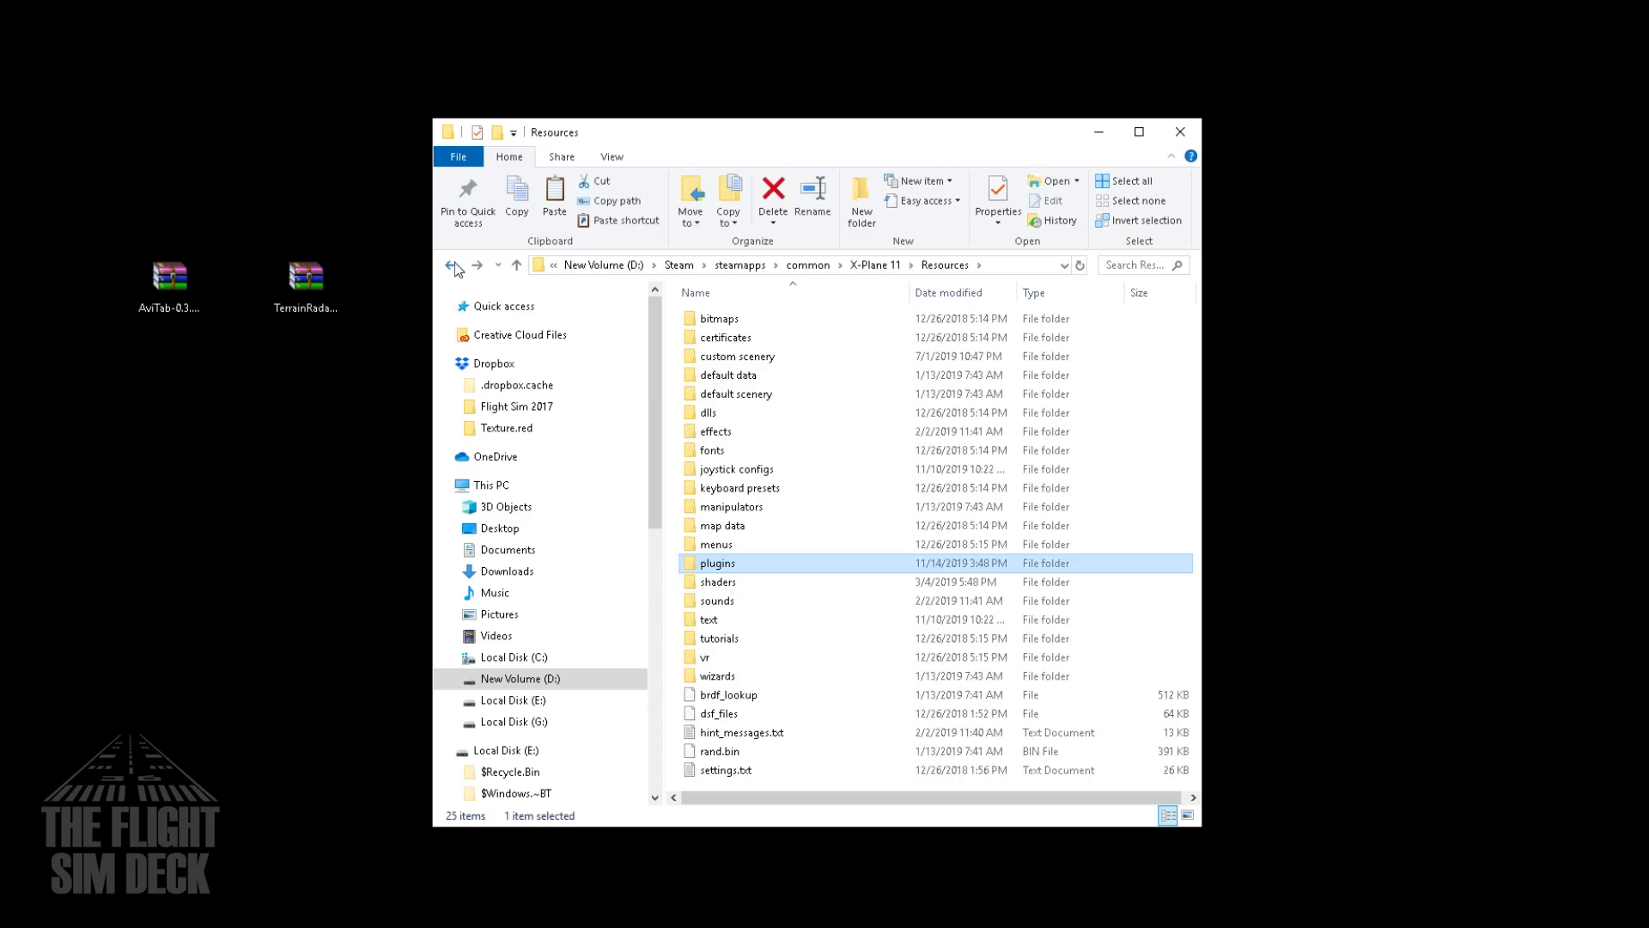
click(454, 265)
double_click(749, 327)
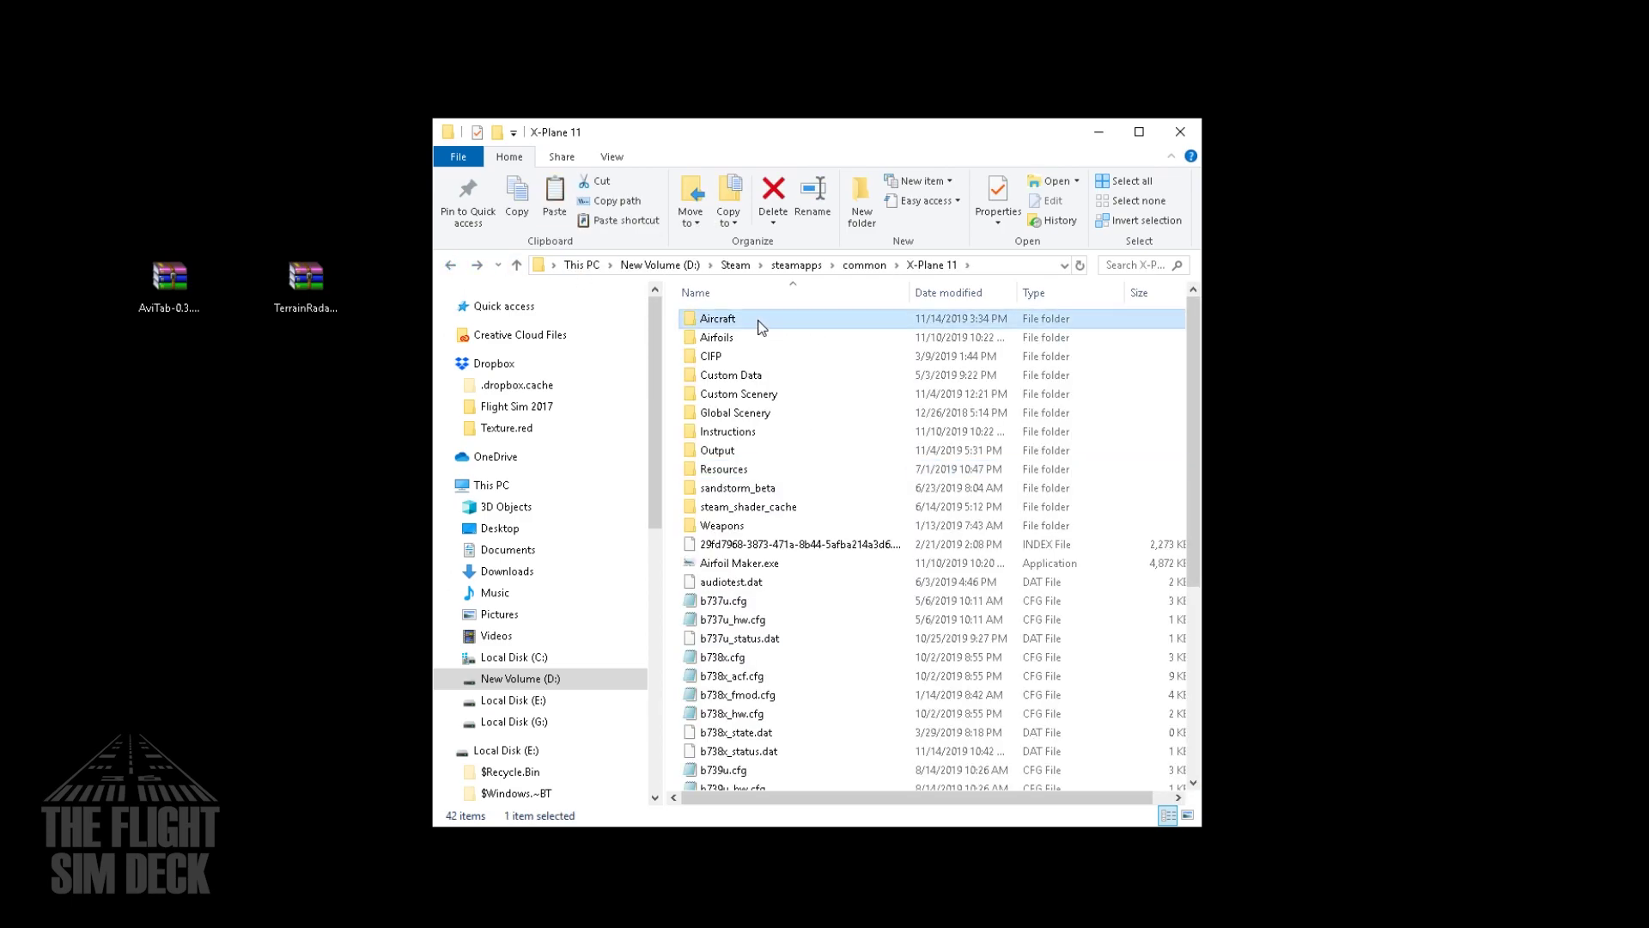
double_click(724, 395)
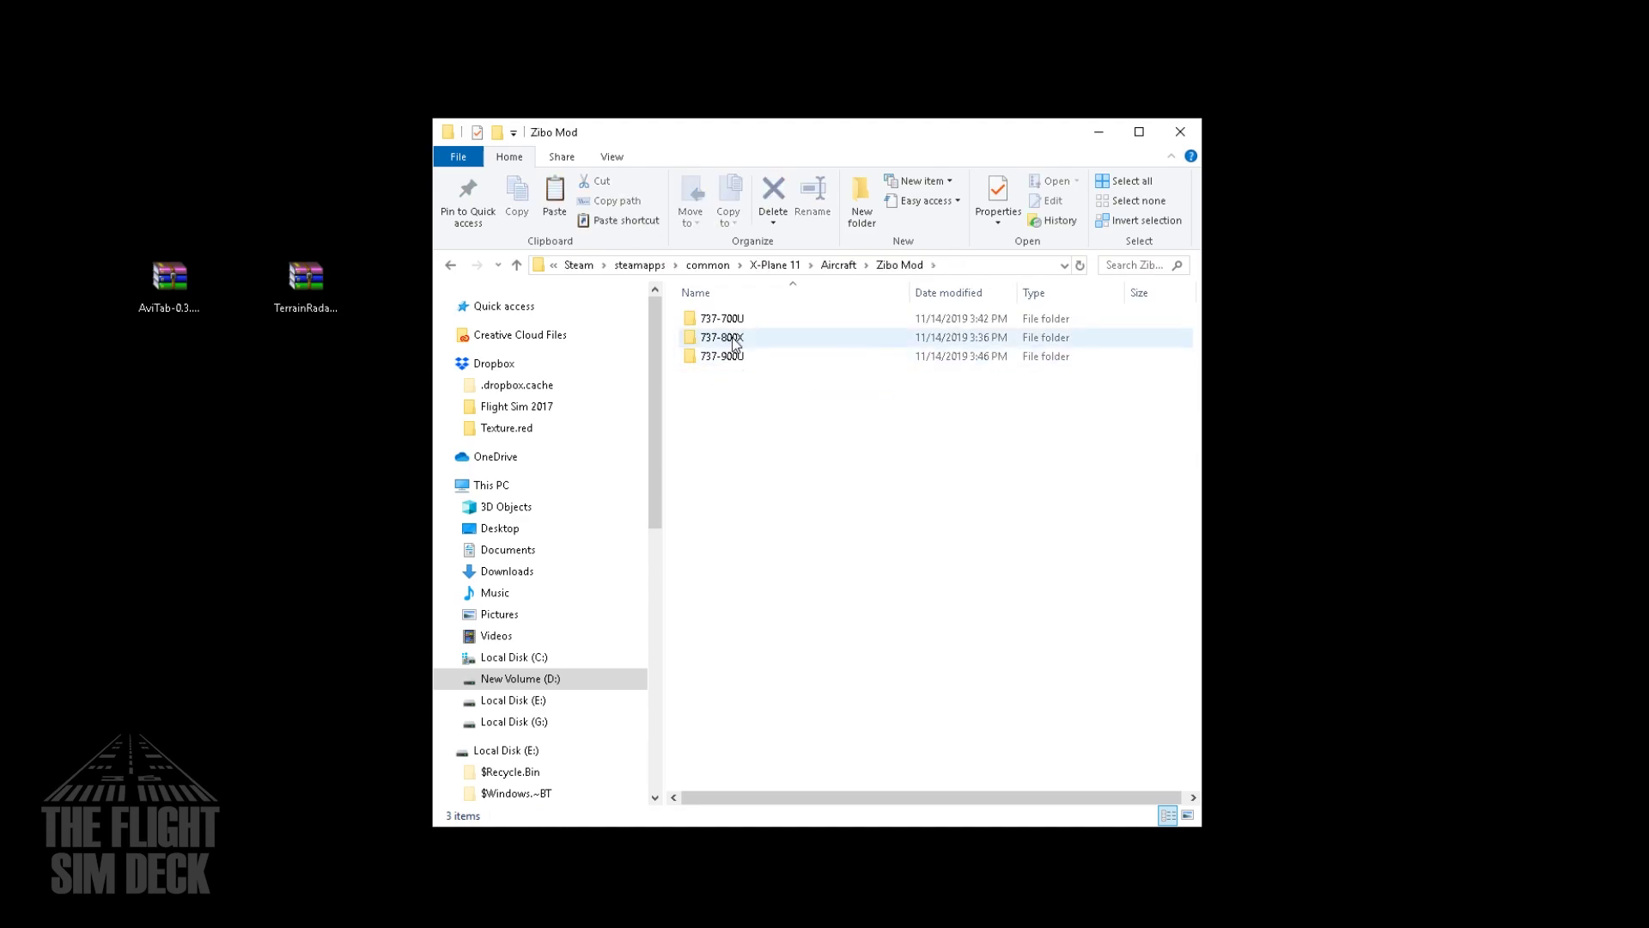
double_click(724, 338)
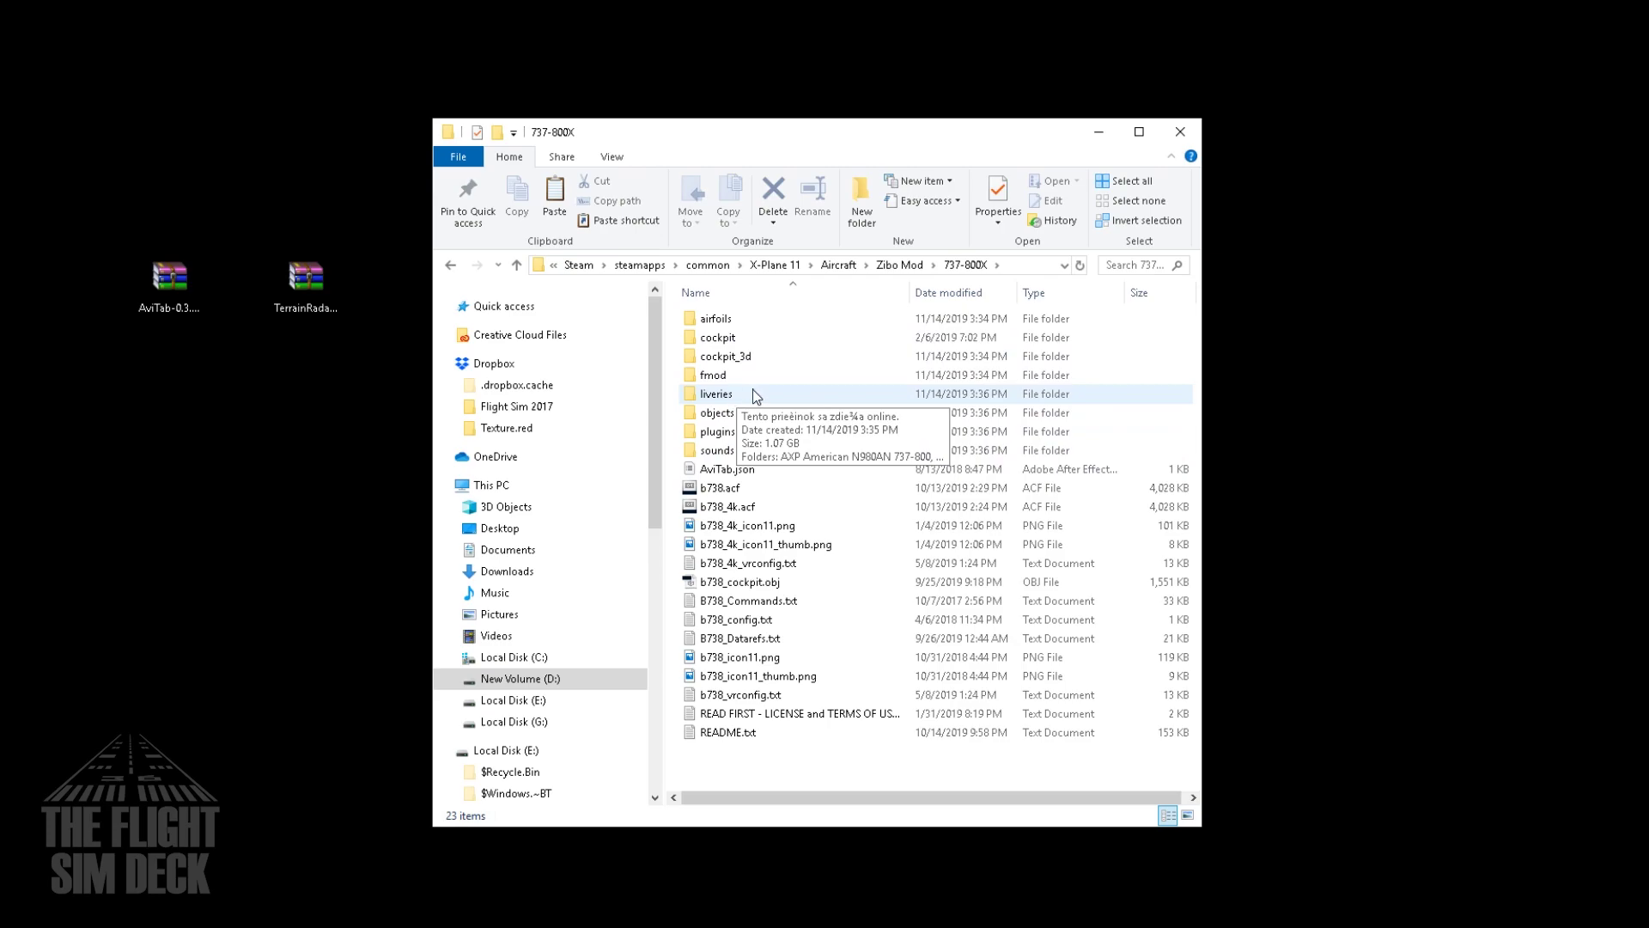
double_click(718, 394)
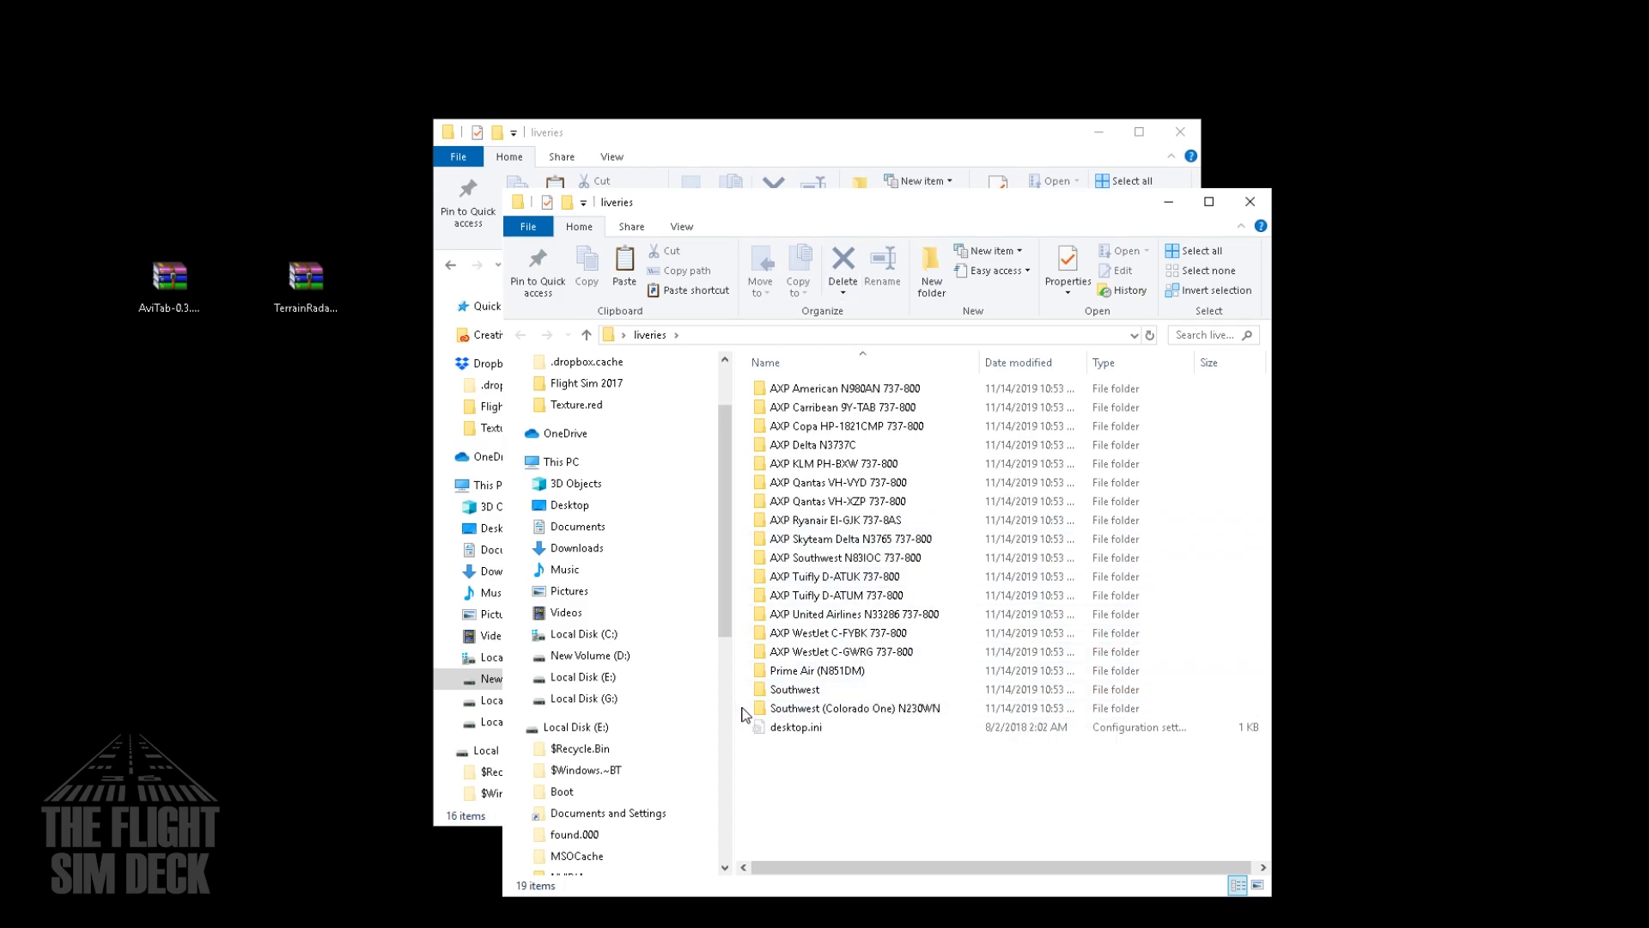
Copy the Prime Air and two Southwest livery folders into the 737-800X liveries folder.
drag(744, 709, 920, 667)
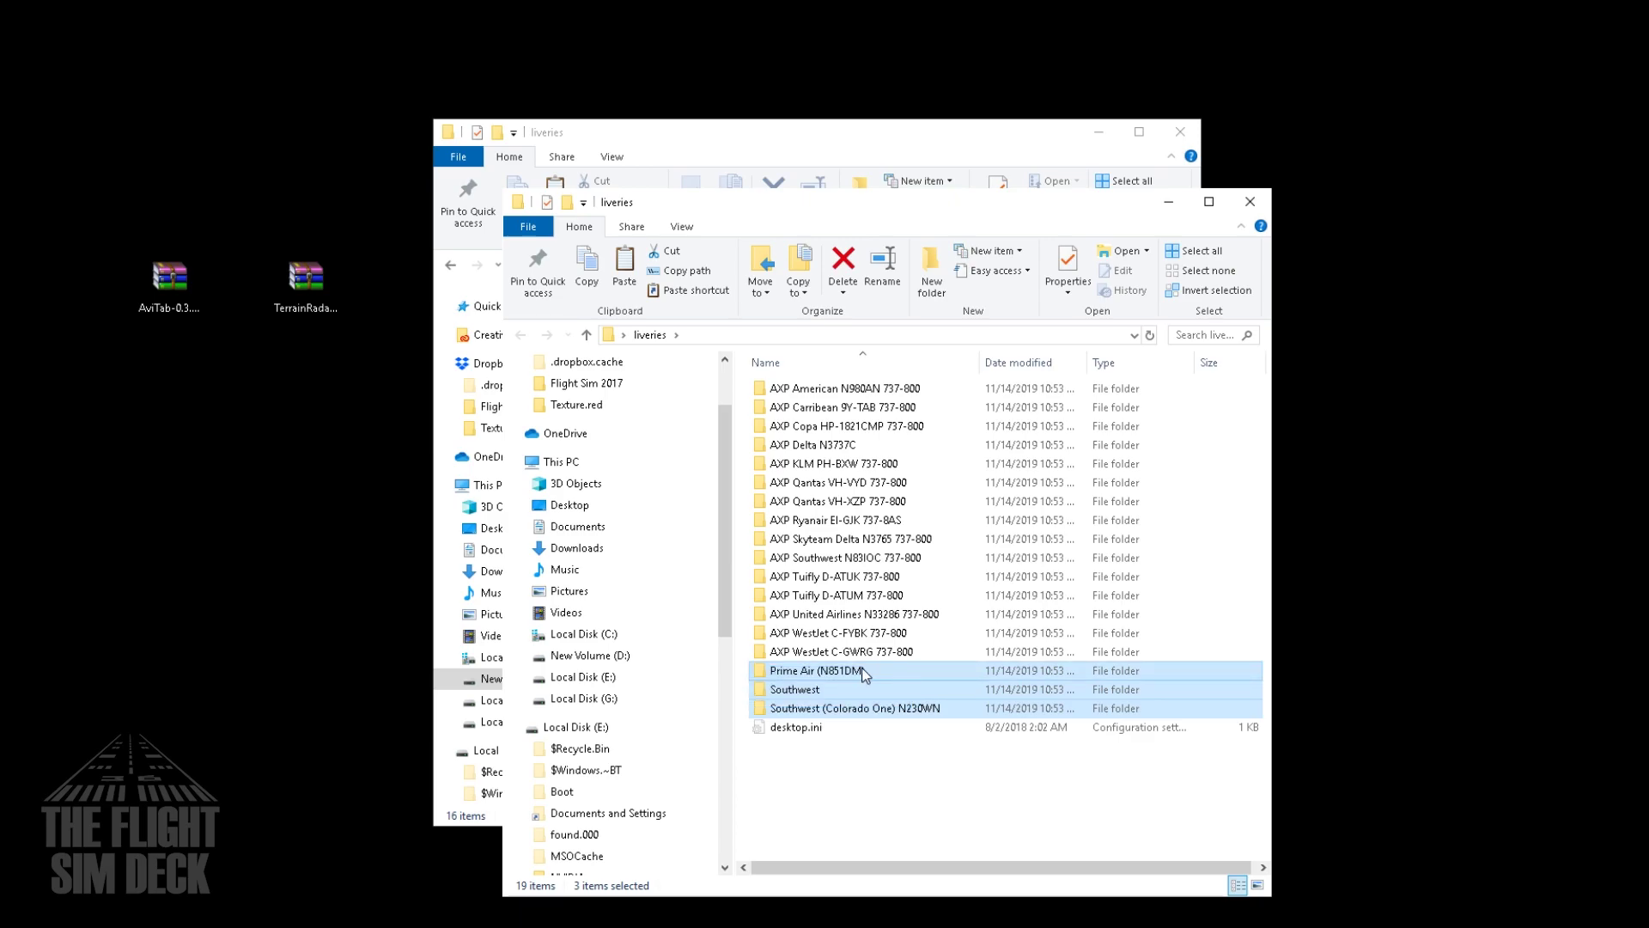
right_click(863, 667)
click(706, 539)
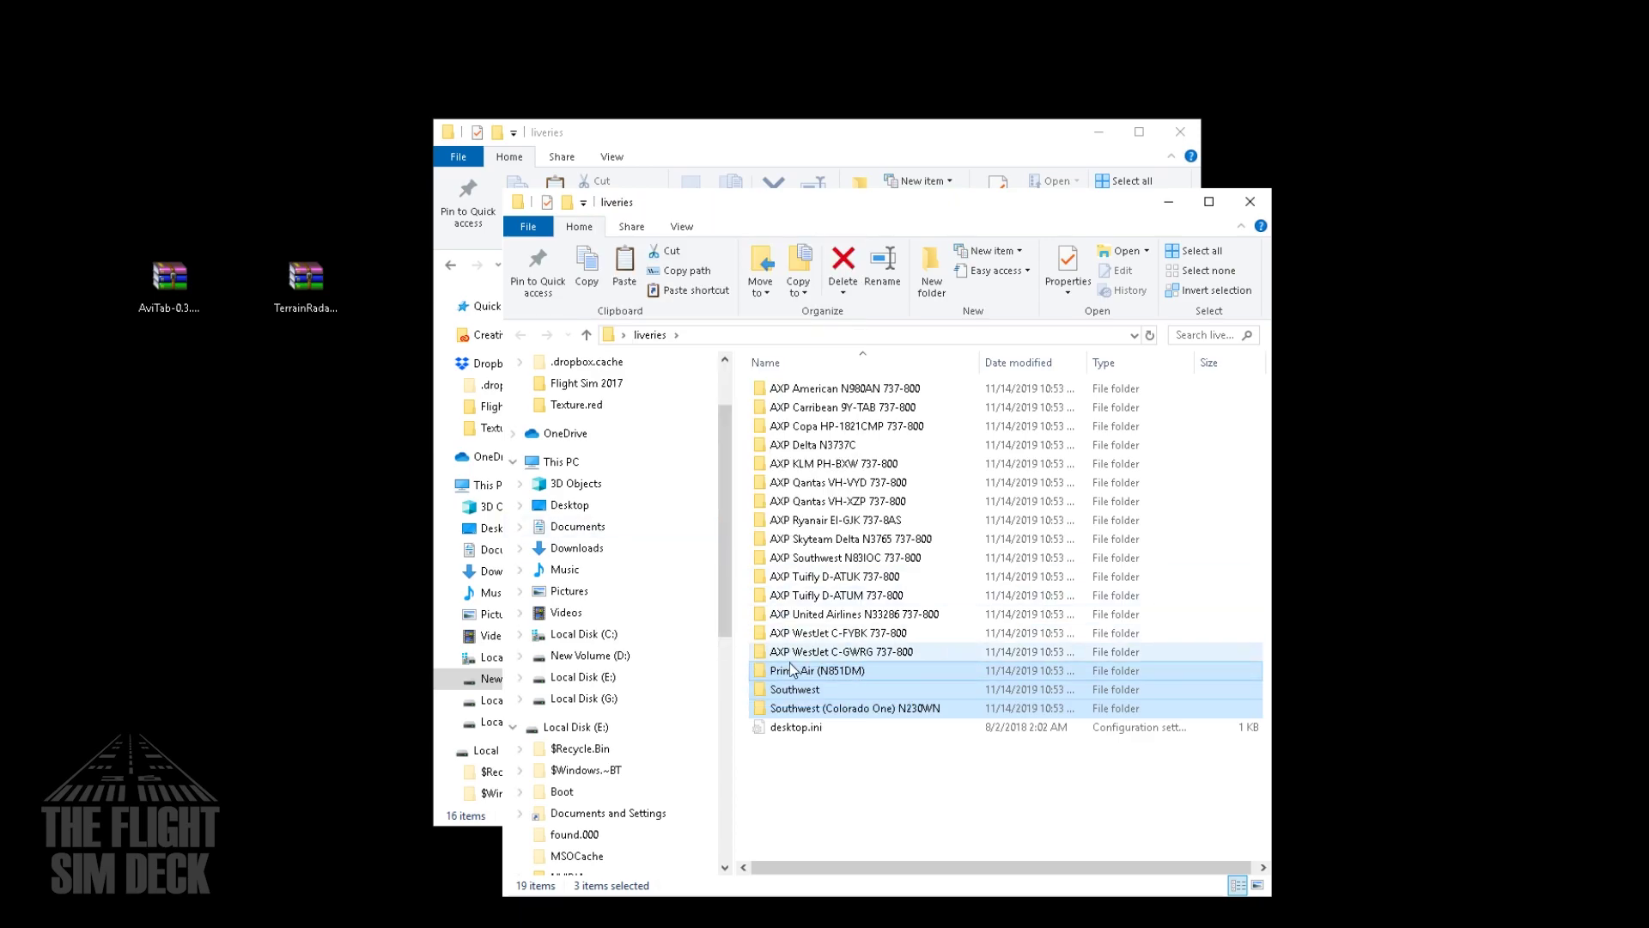
click(1250, 201)
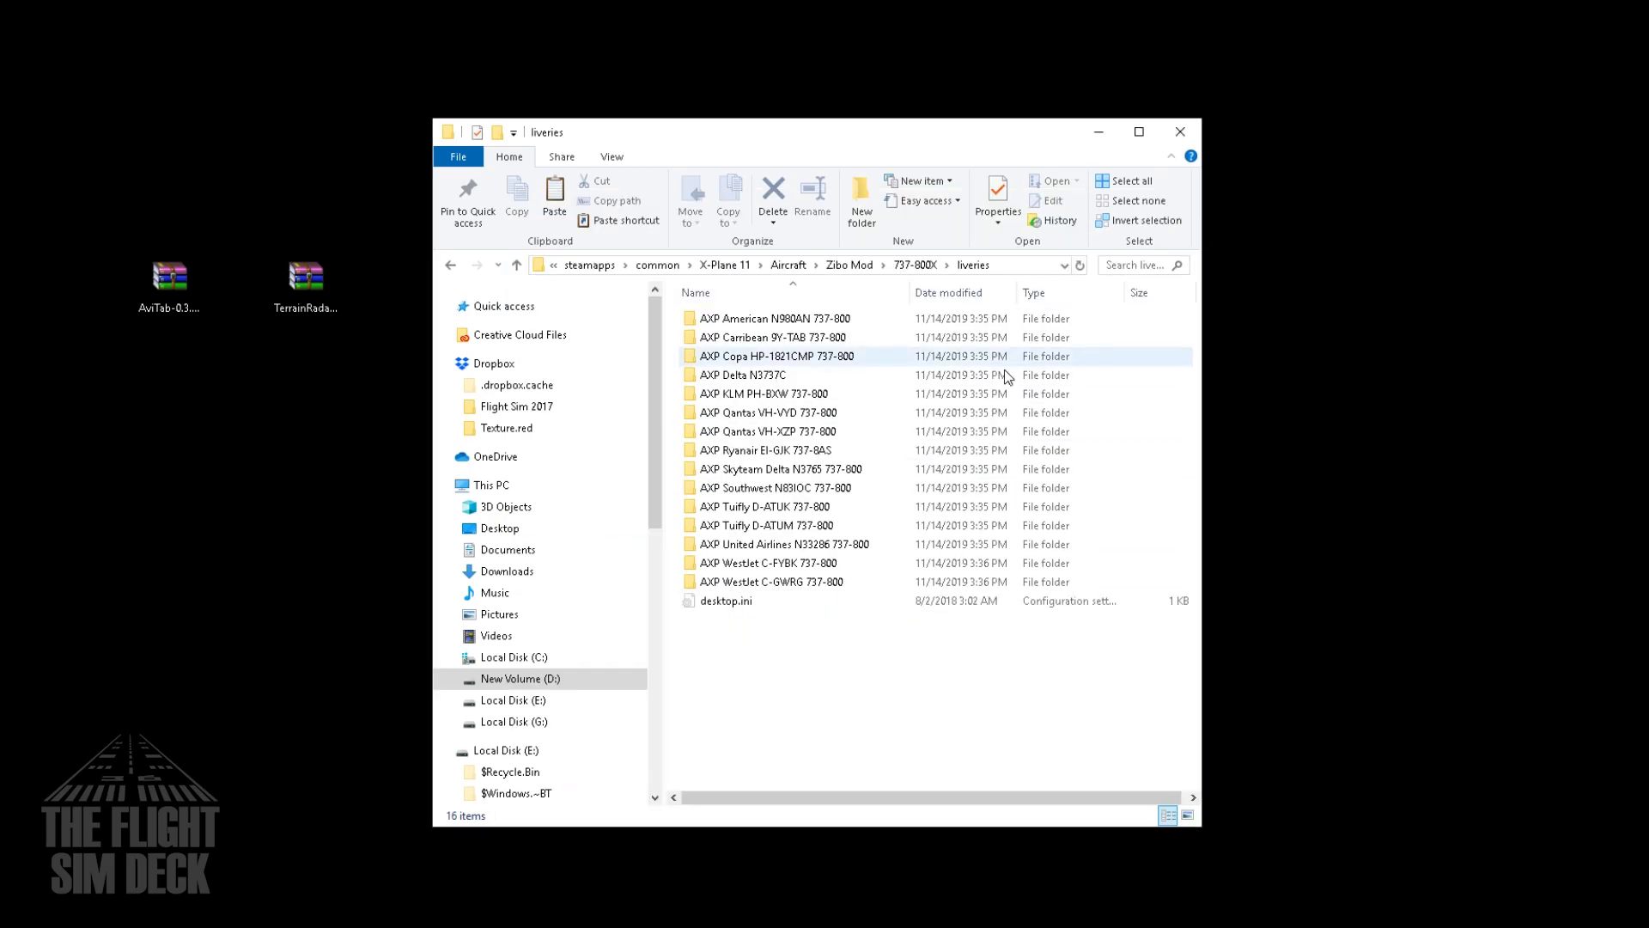
right_click(784, 659)
click(652, 780)
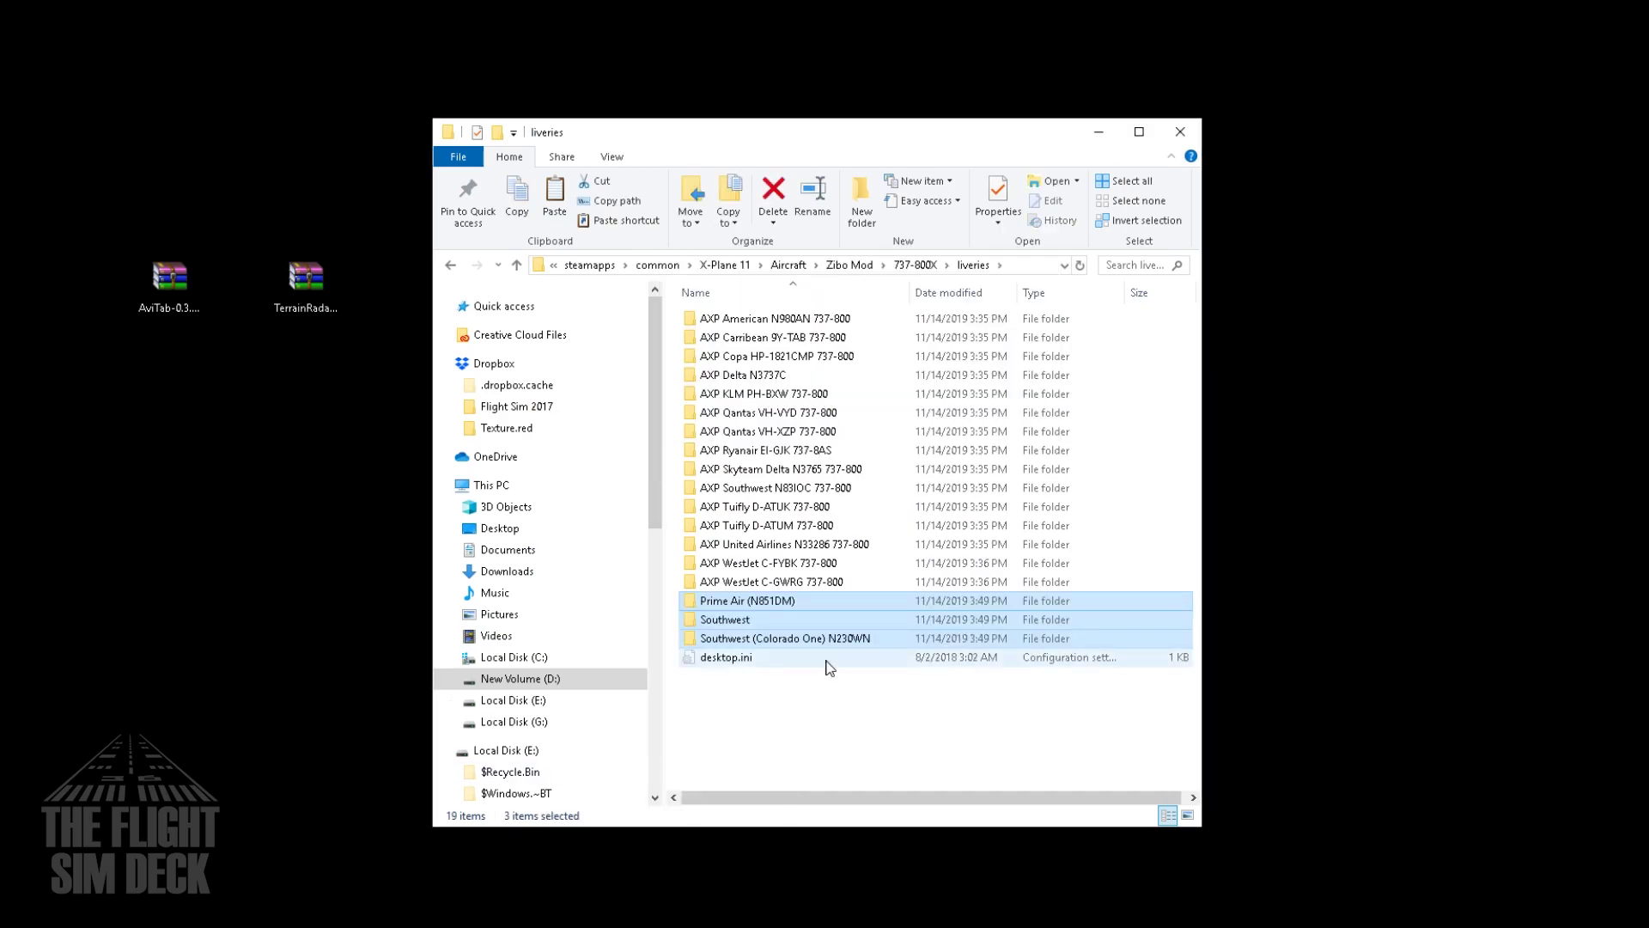
click(817, 744)
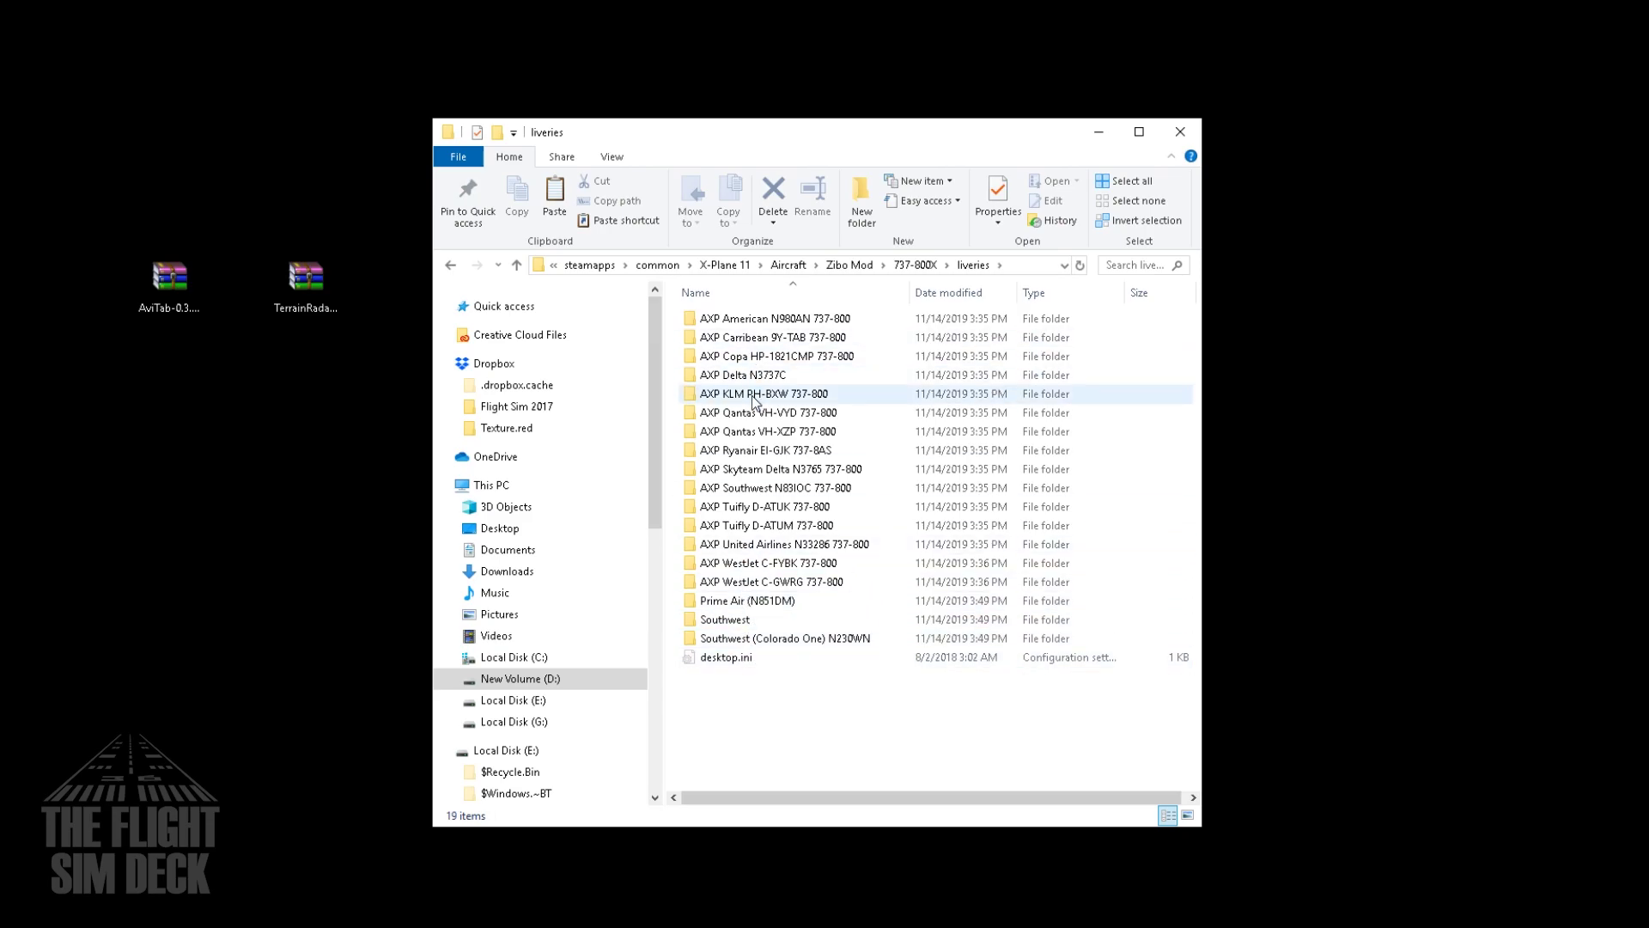
Go back up to the Zibo Mod folder.
click(456, 265)
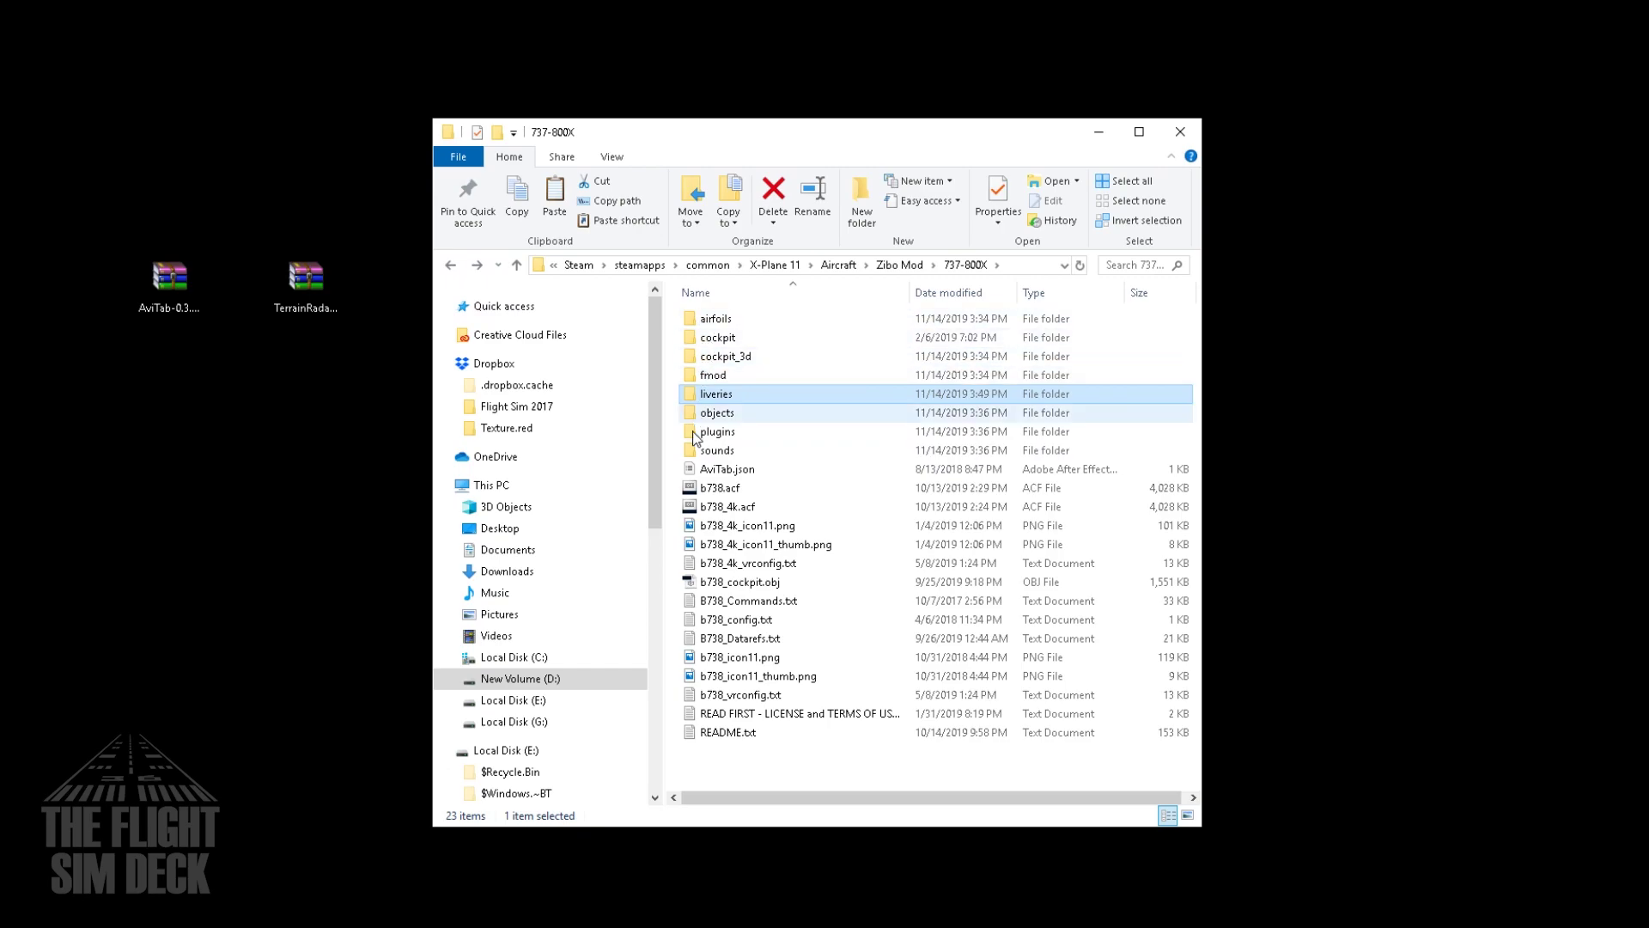
click(450, 268)
drag(942, 490, 705, 318)
click(781, 460)
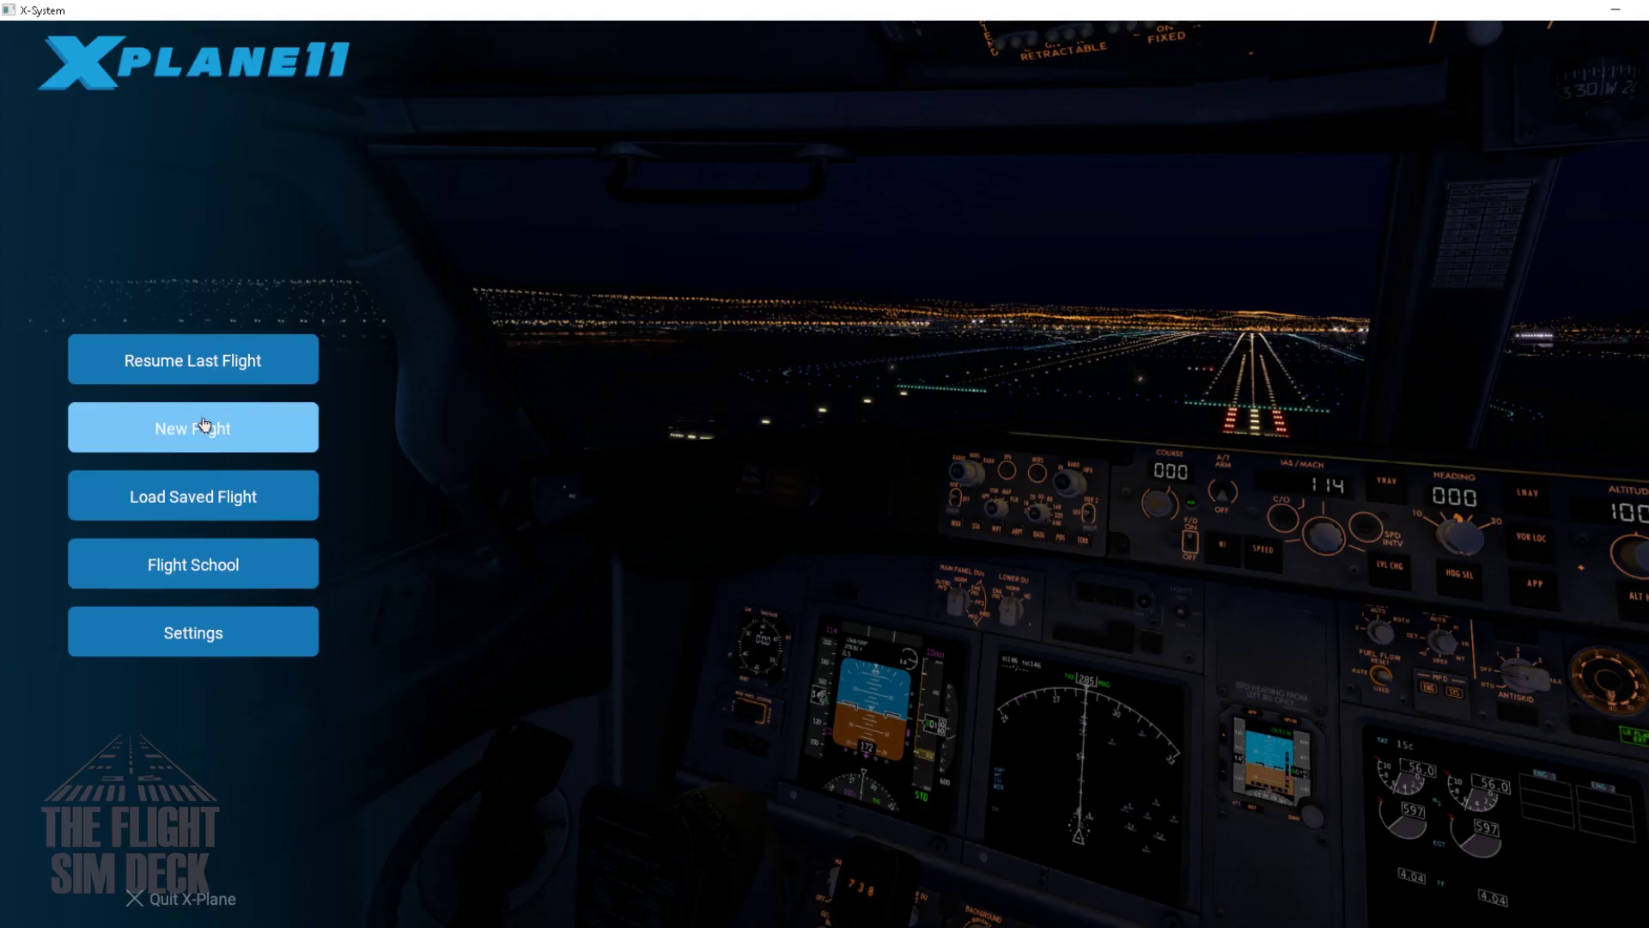
In New Flight, choose the Boeing 737-700U and apply the AXP - Southwest Airlines - N7744A livery.
click(197, 424)
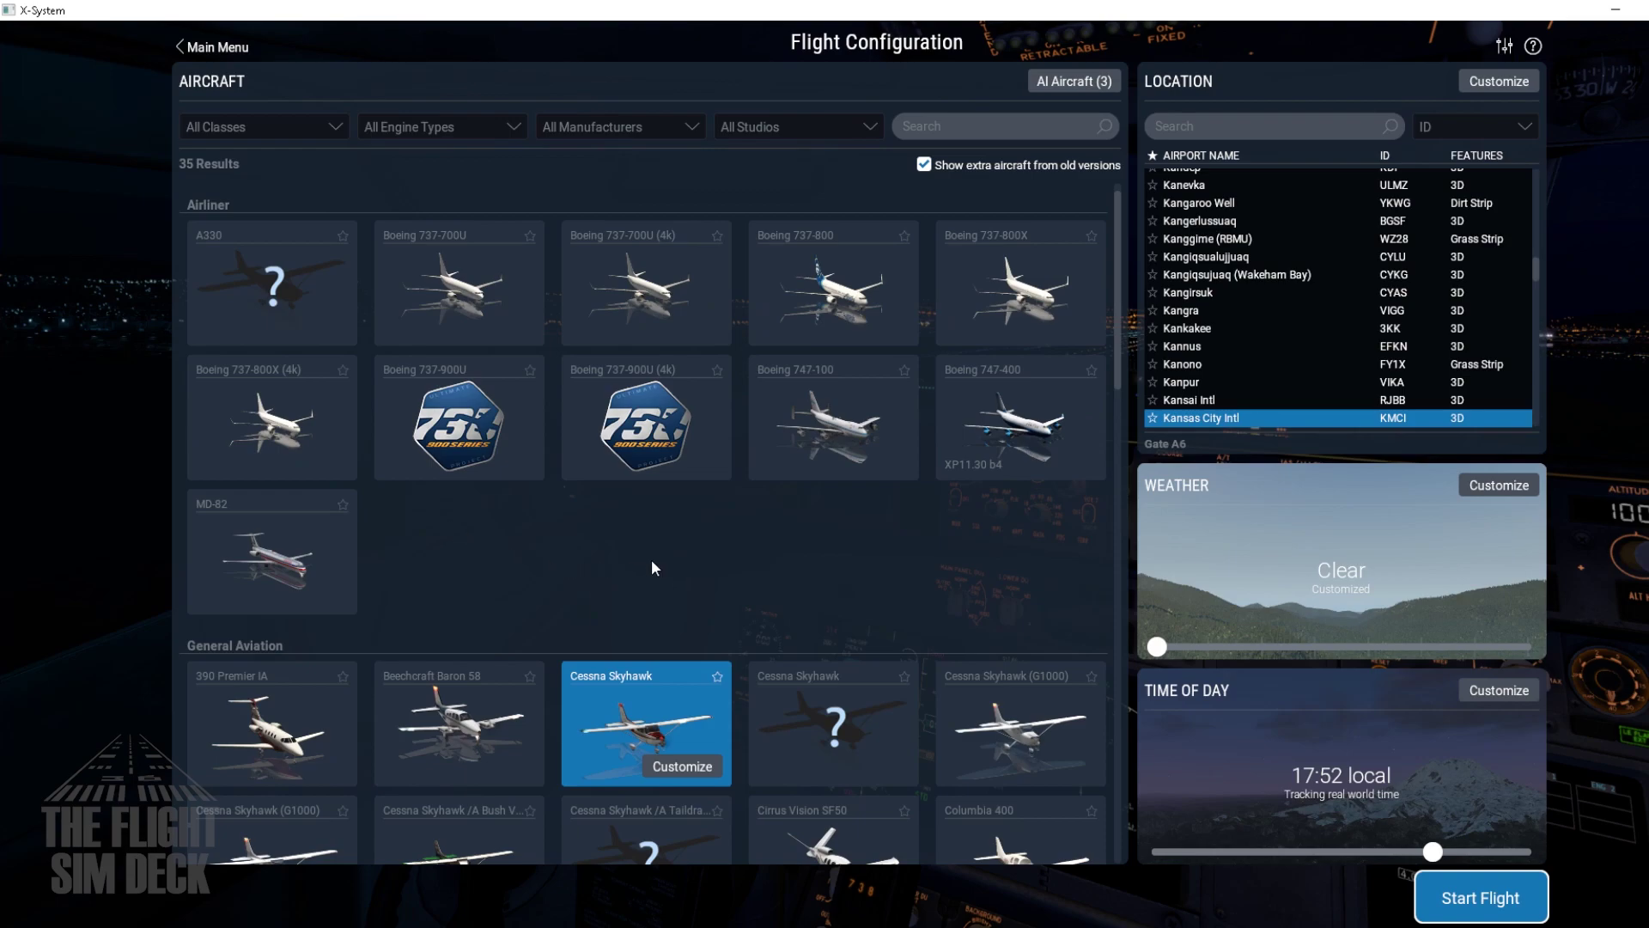
click(496, 272)
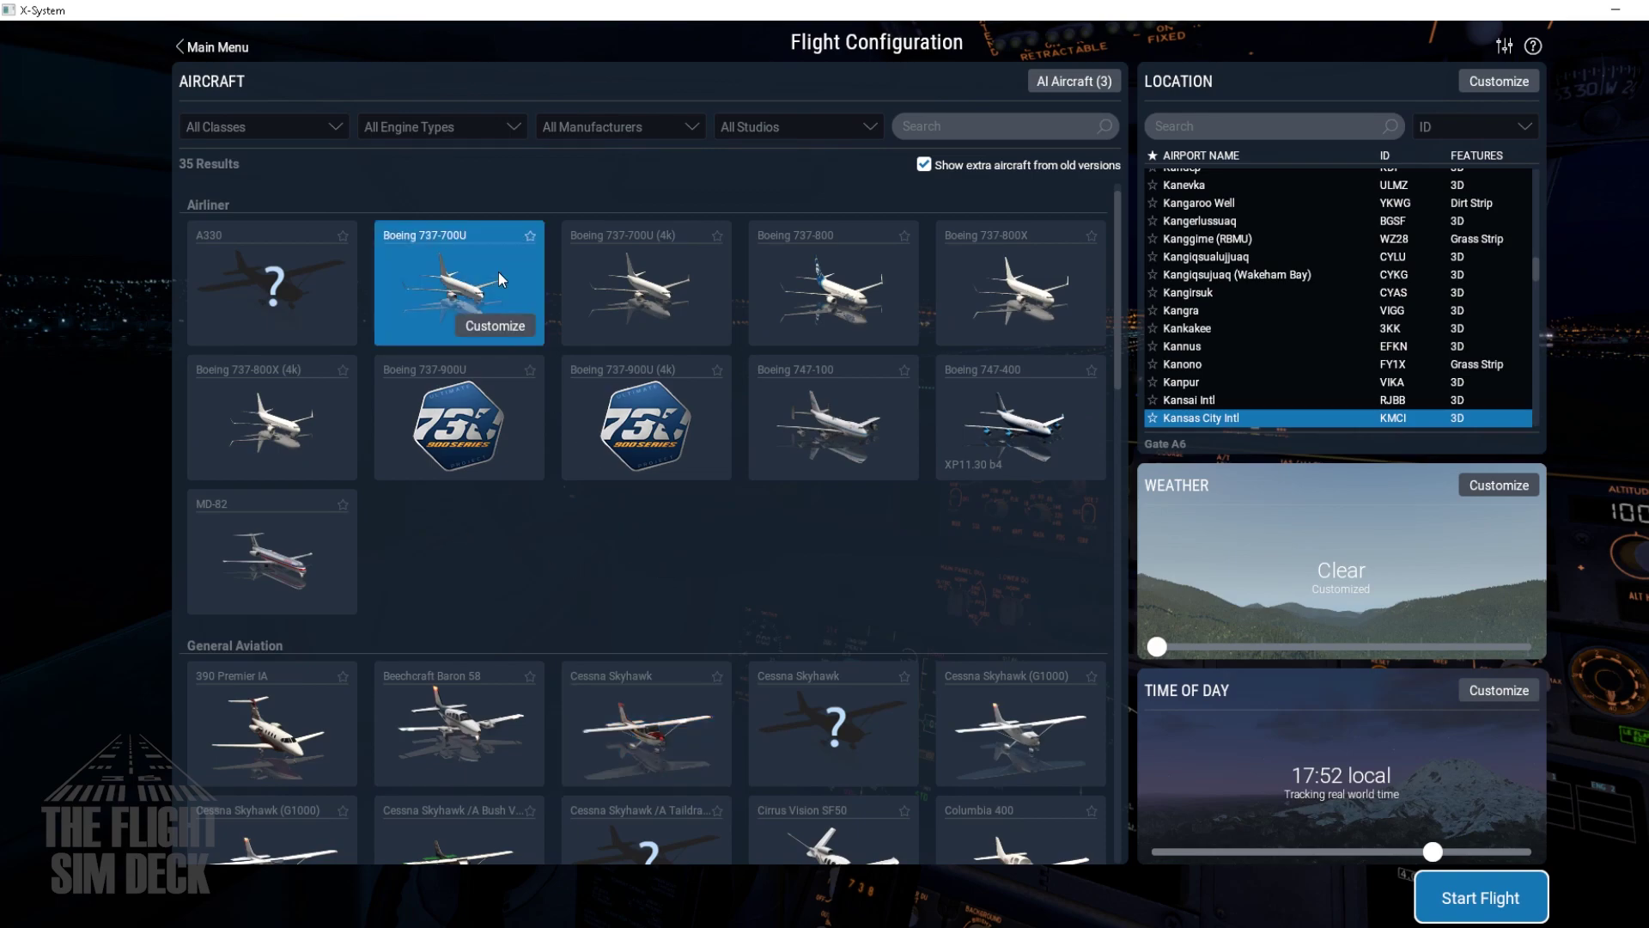
click(505, 323)
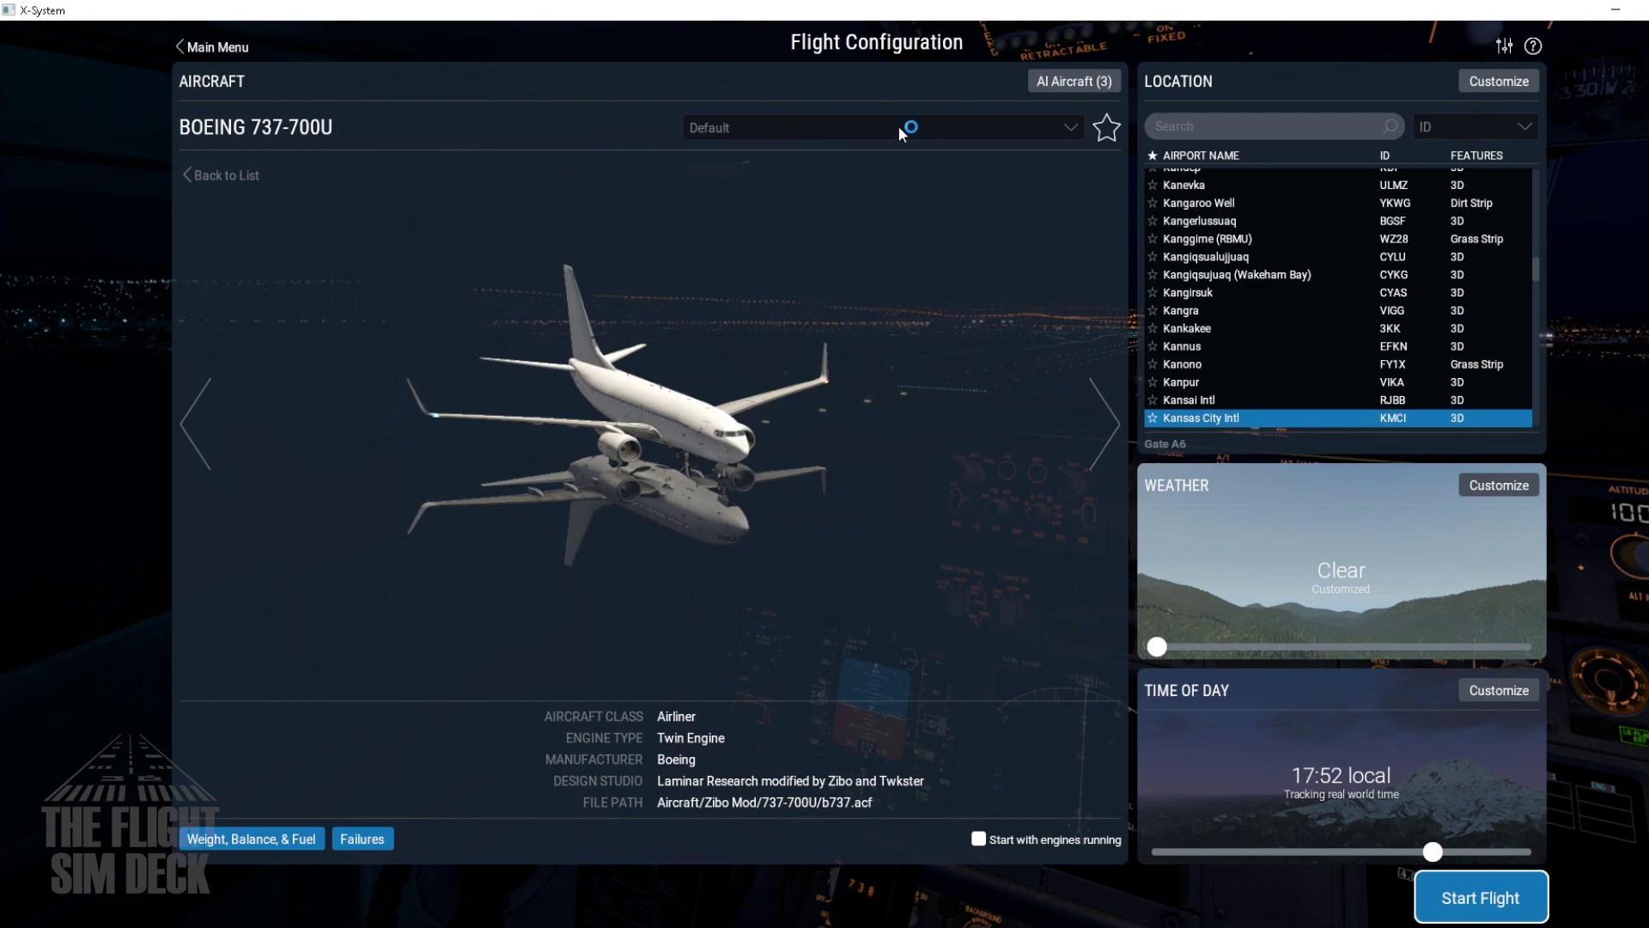
click(1065, 125)
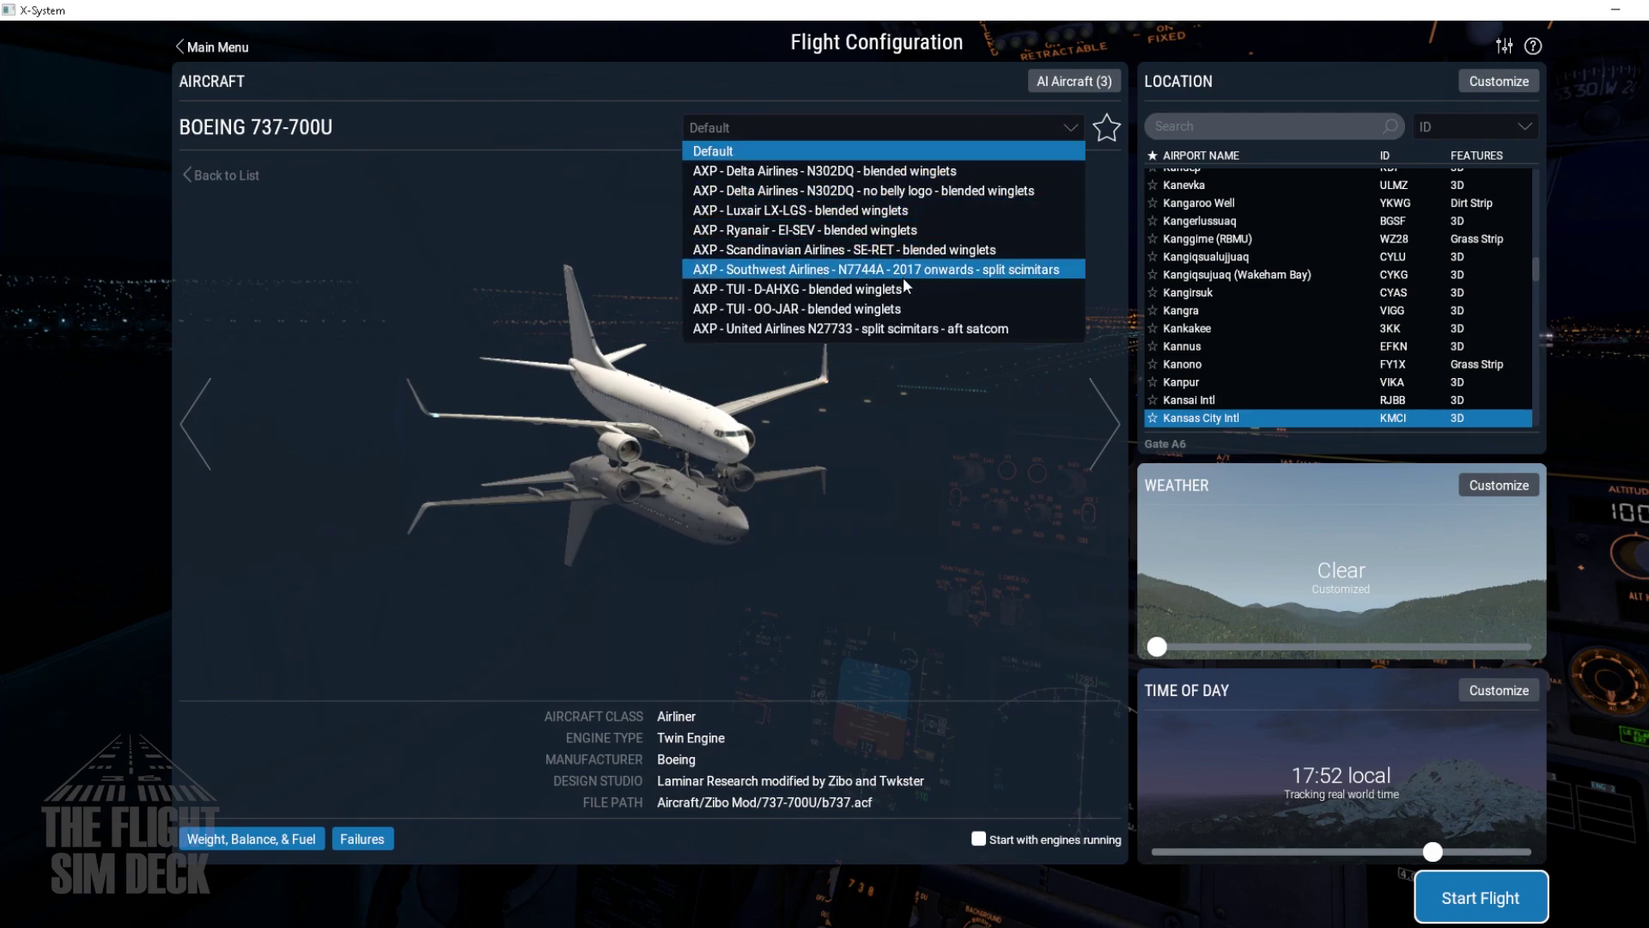
scroll(885, 258, down, 5)
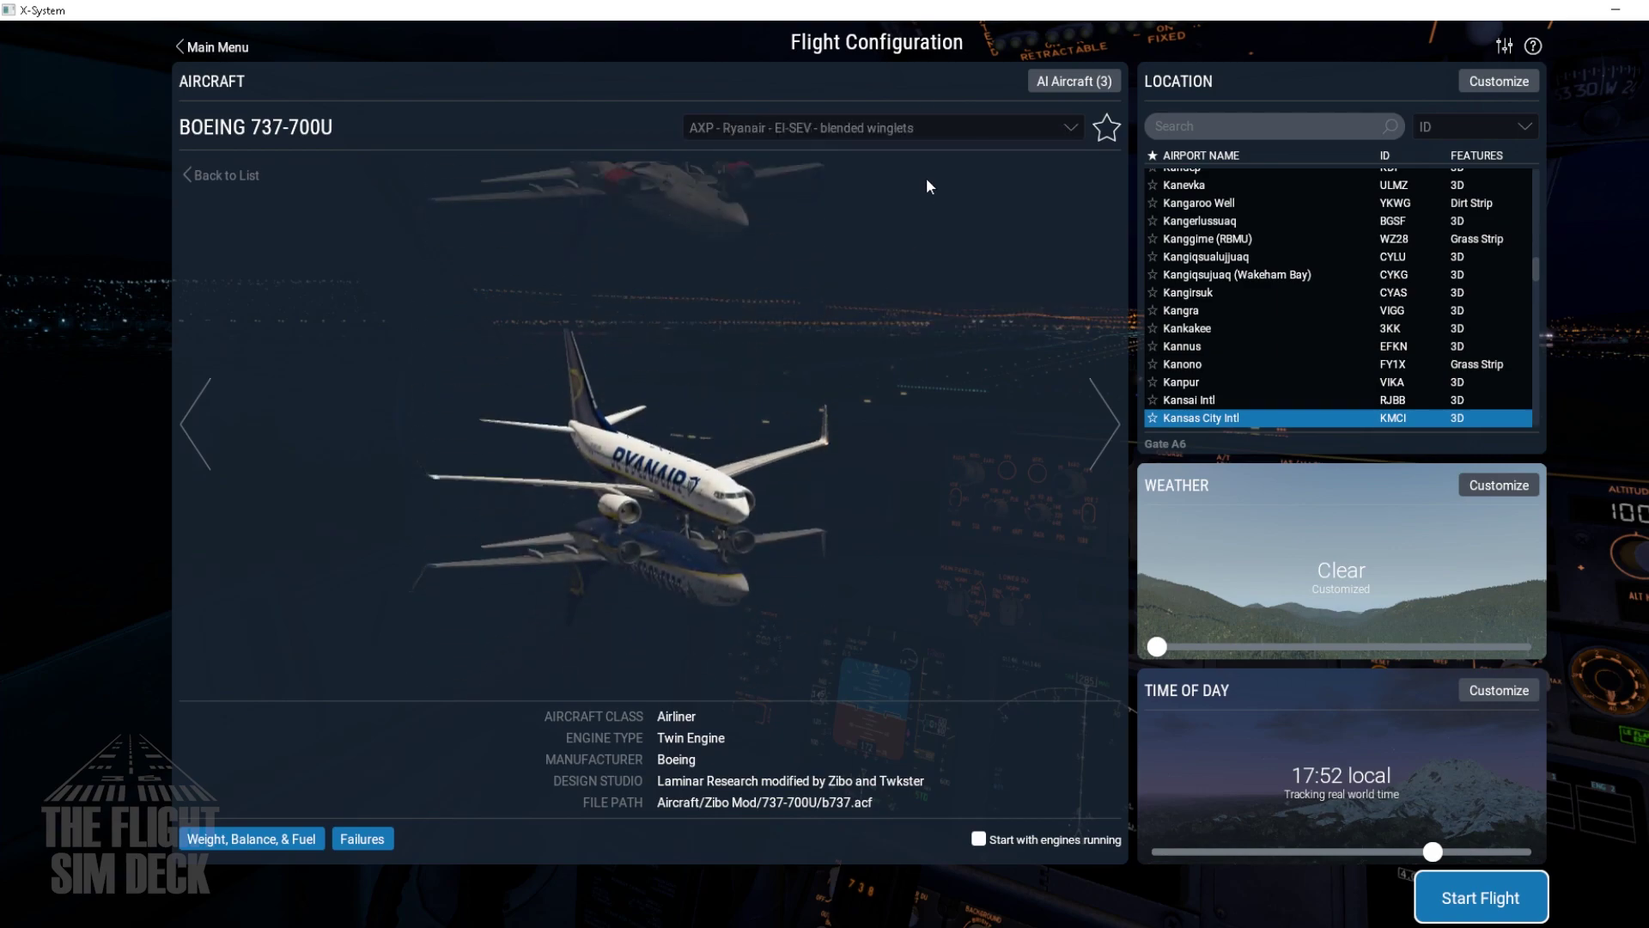
click(924, 126)
click(816, 269)
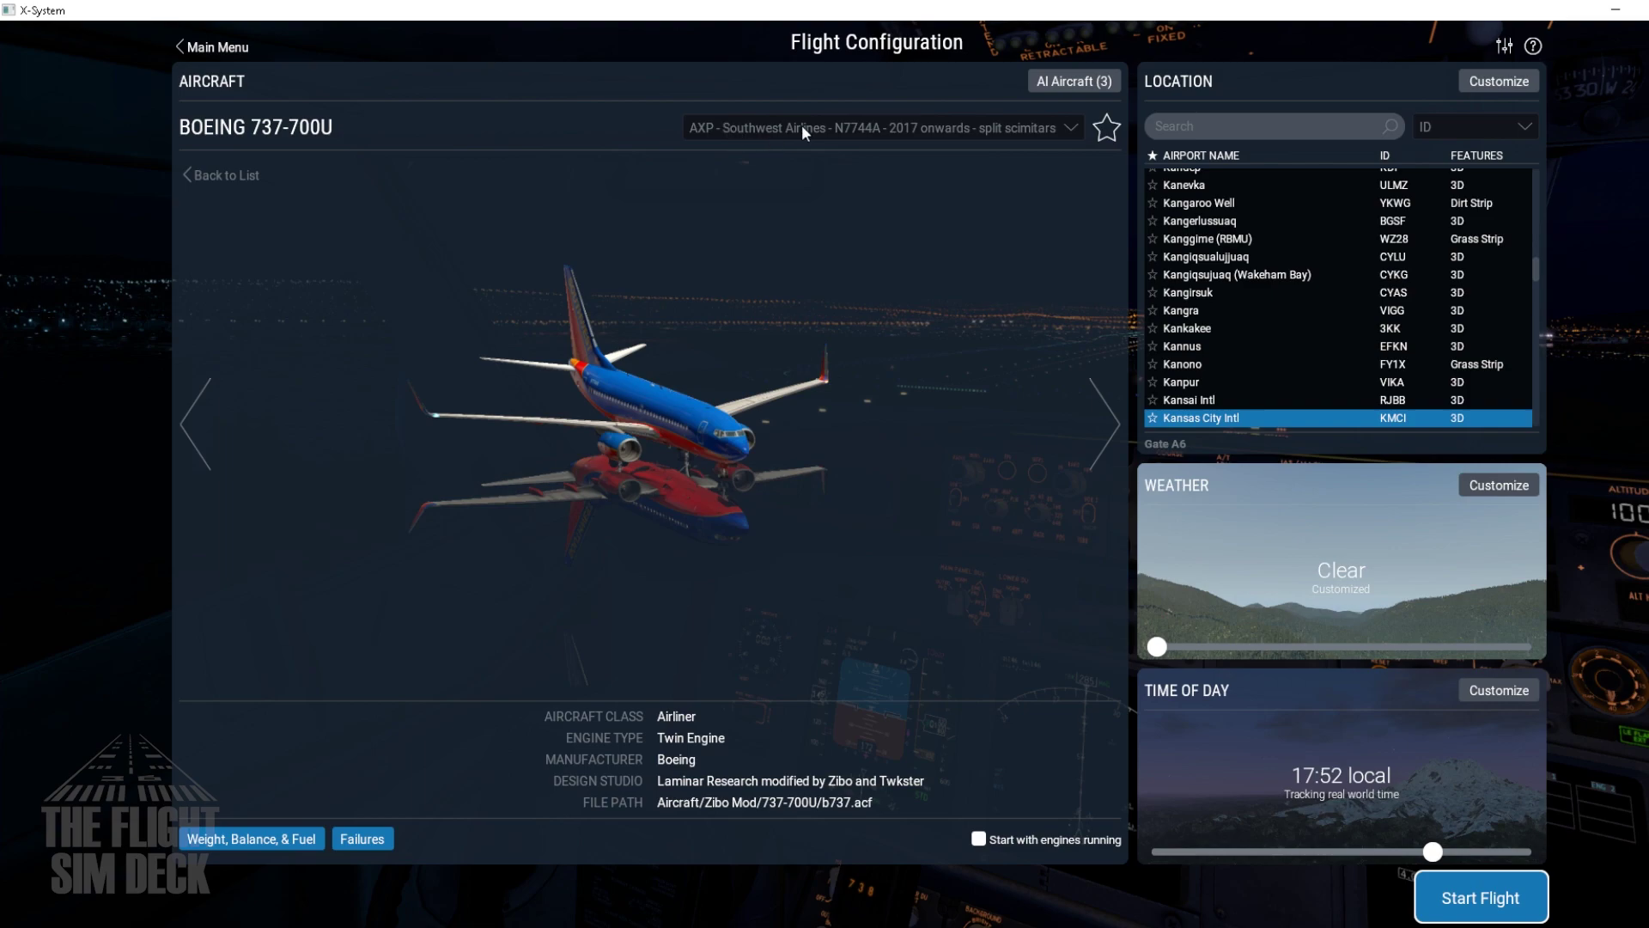
Start a new flight from the main menu with the Boeing 737-800X in its new Southwest livery.
click(222, 48)
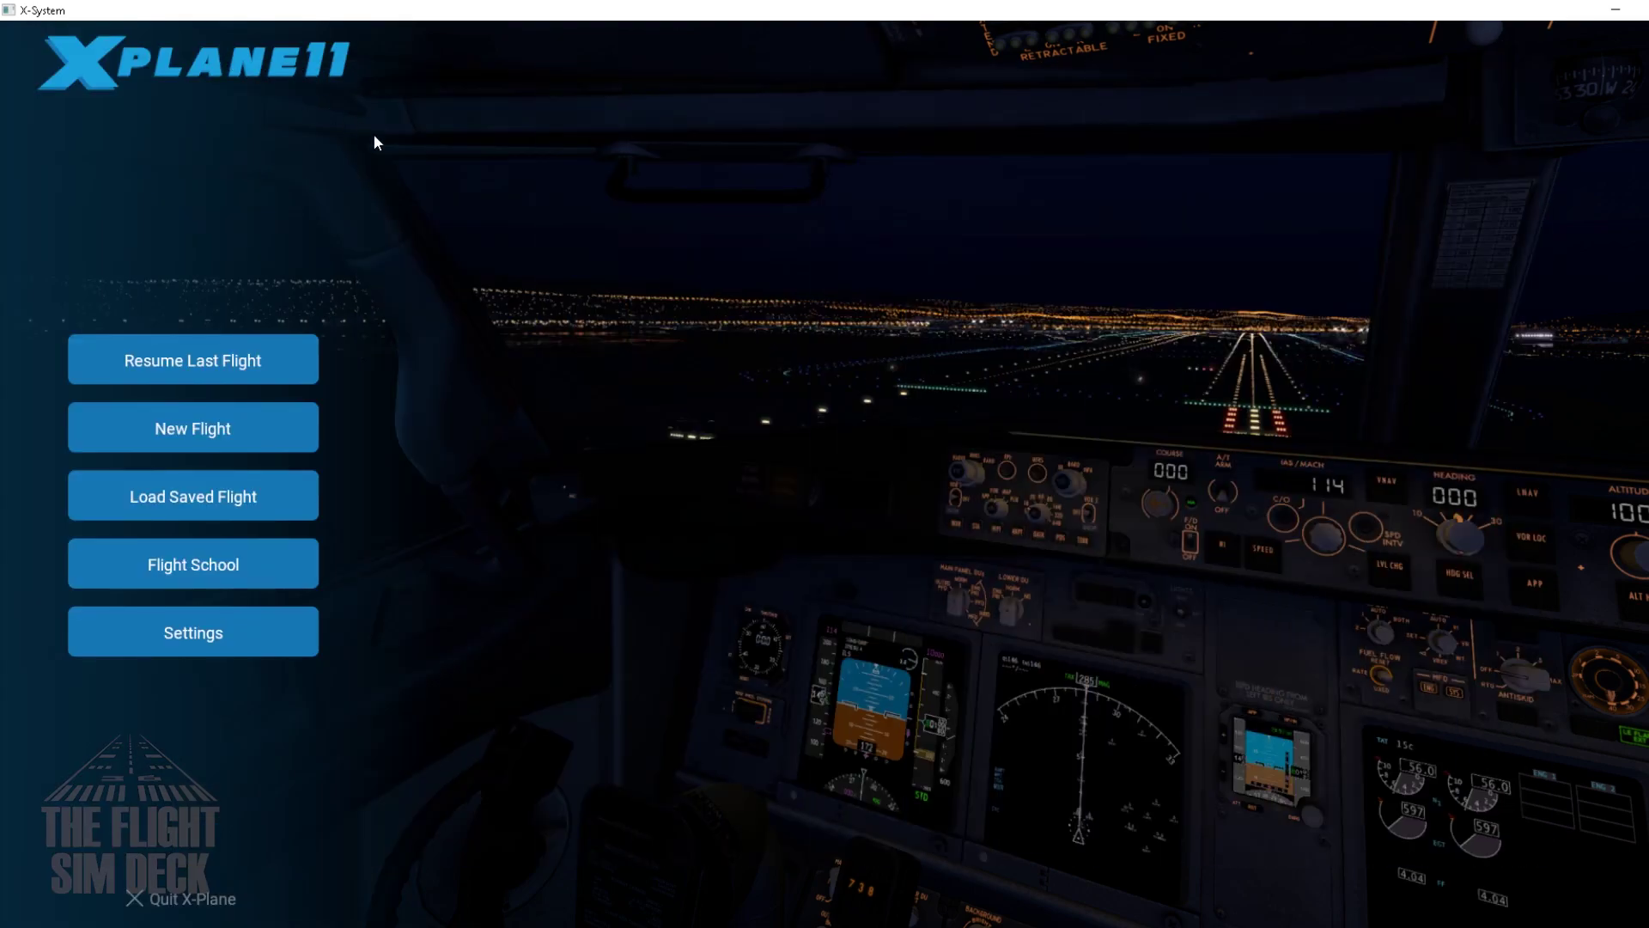
click(214, 425)
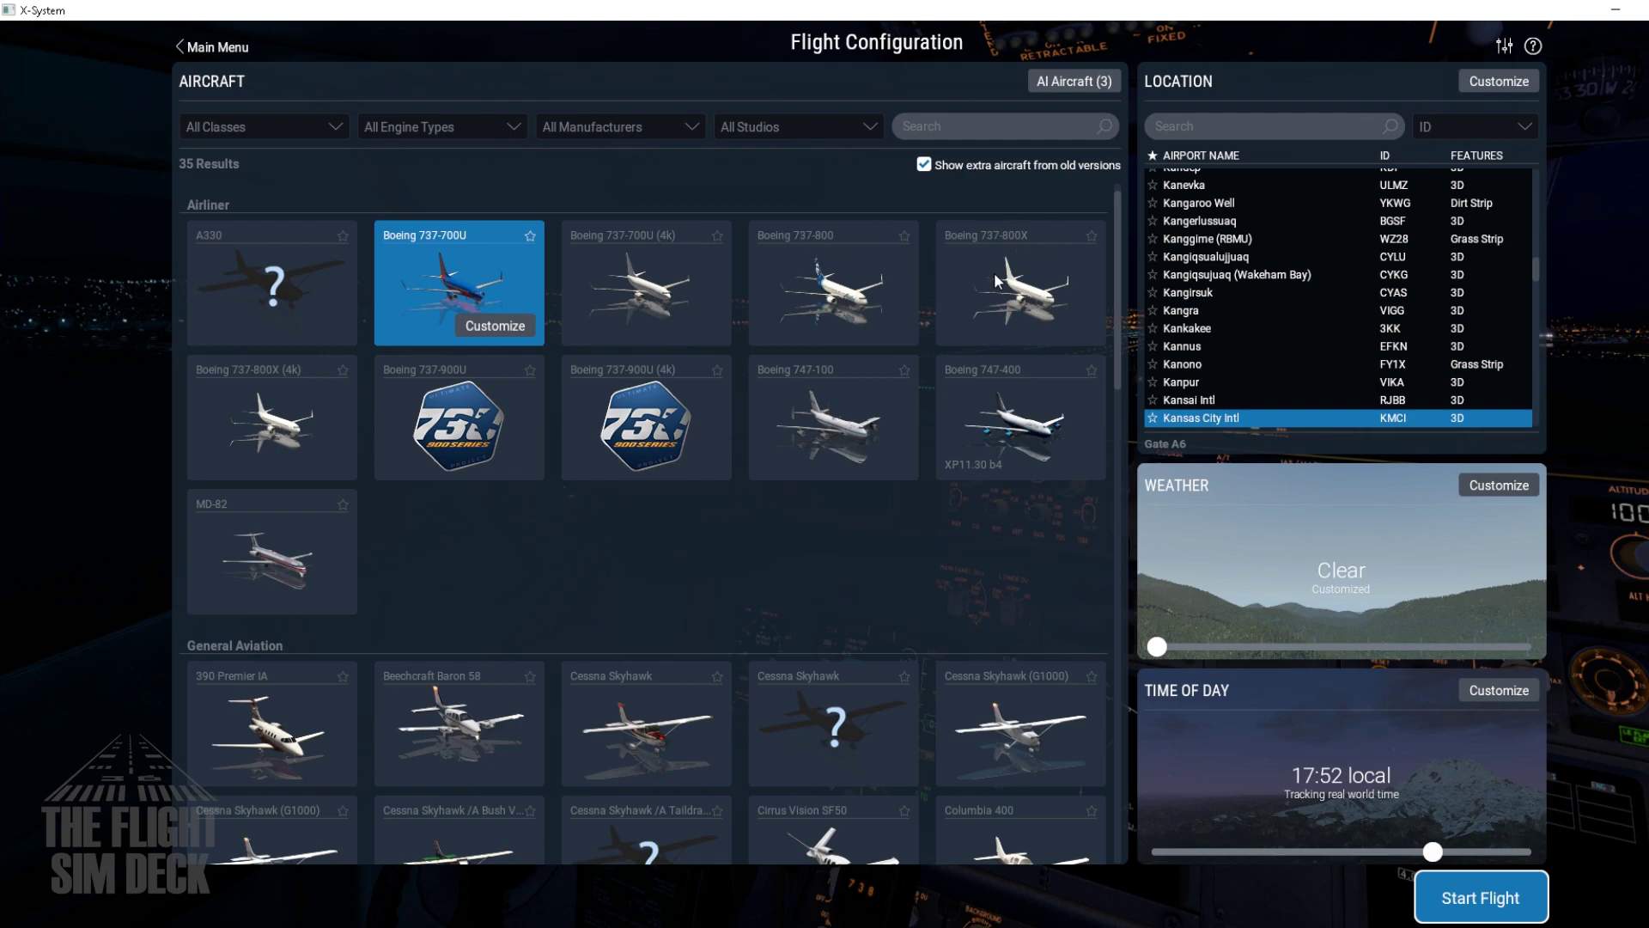
click(1020, 253)
click(1056, 324)
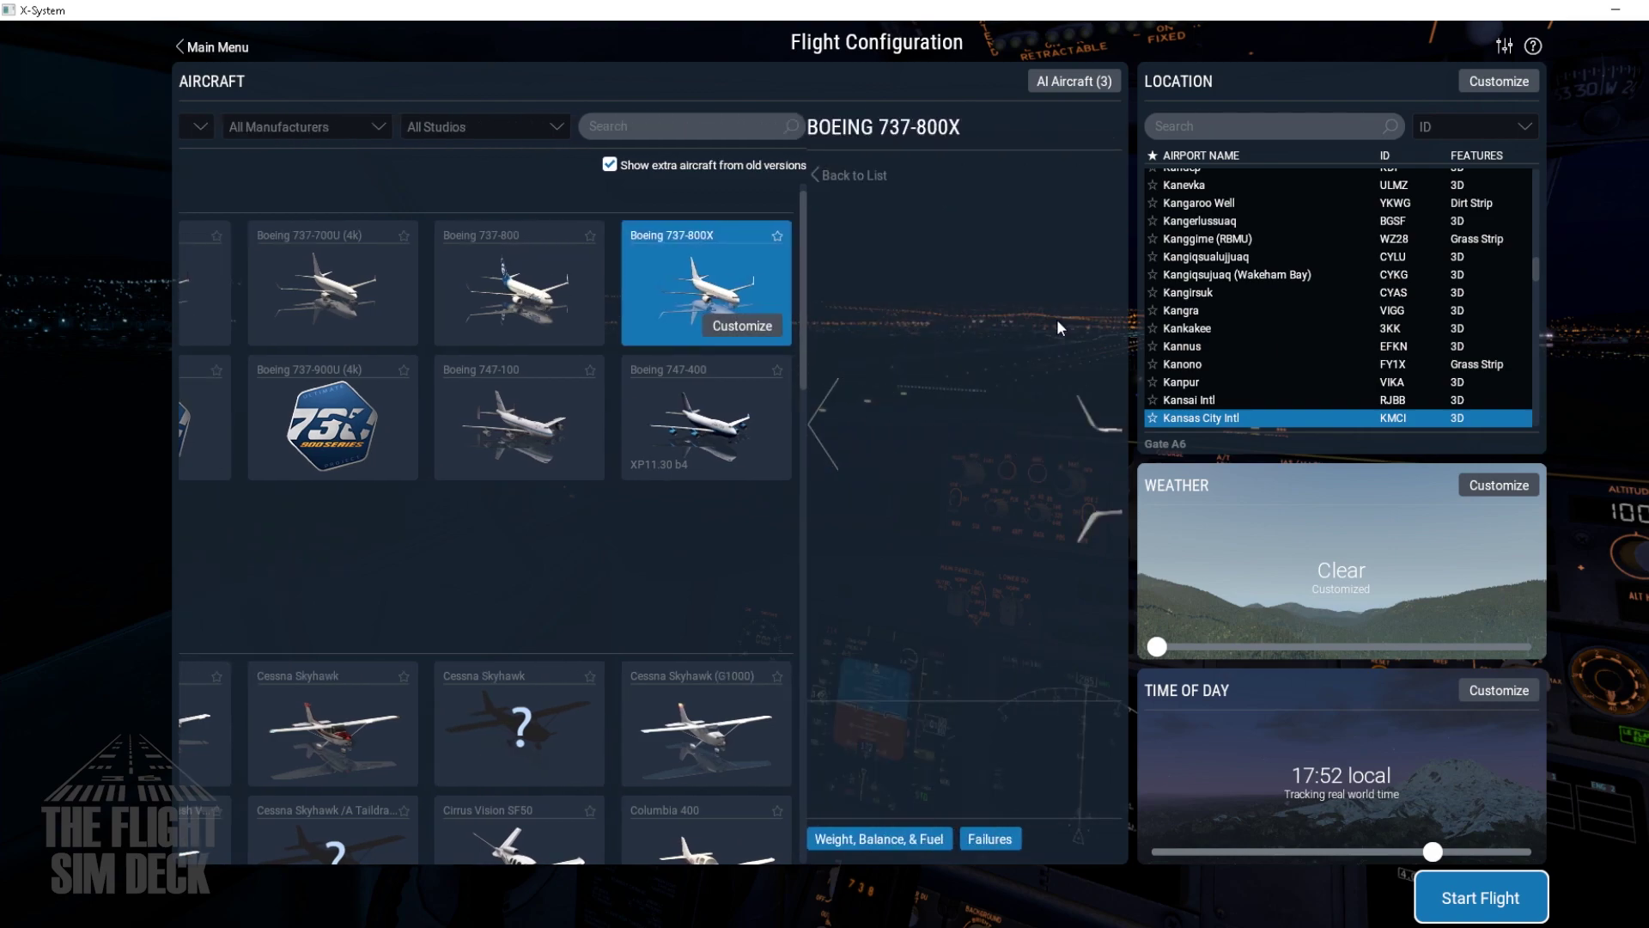
click(916, 136)
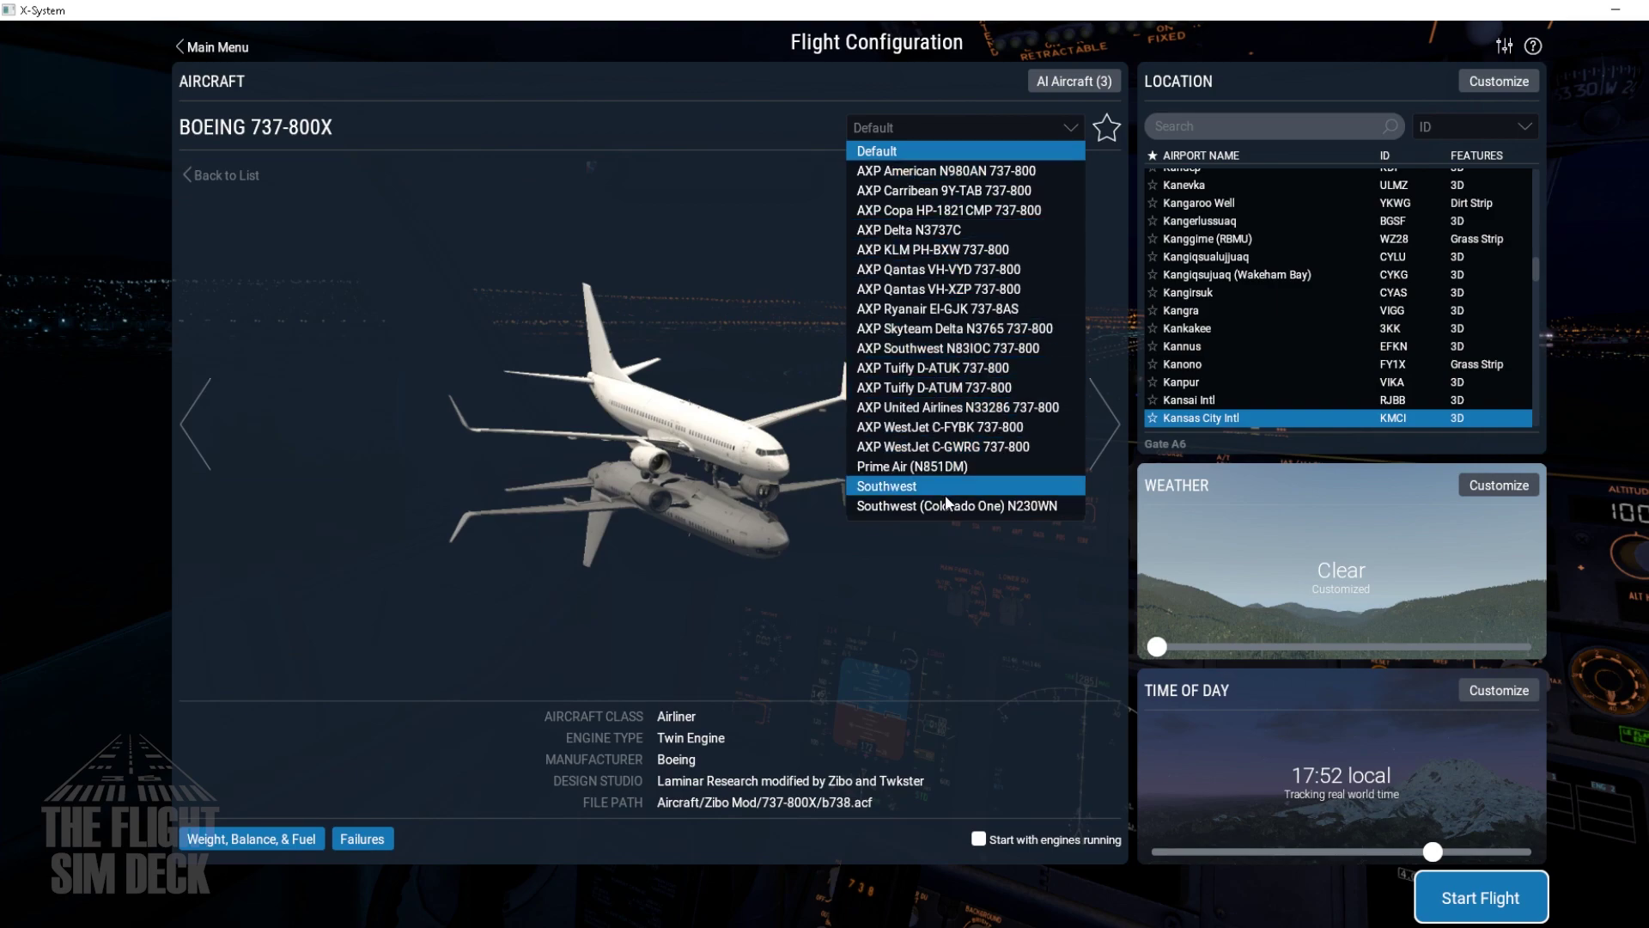
click(886, 487)
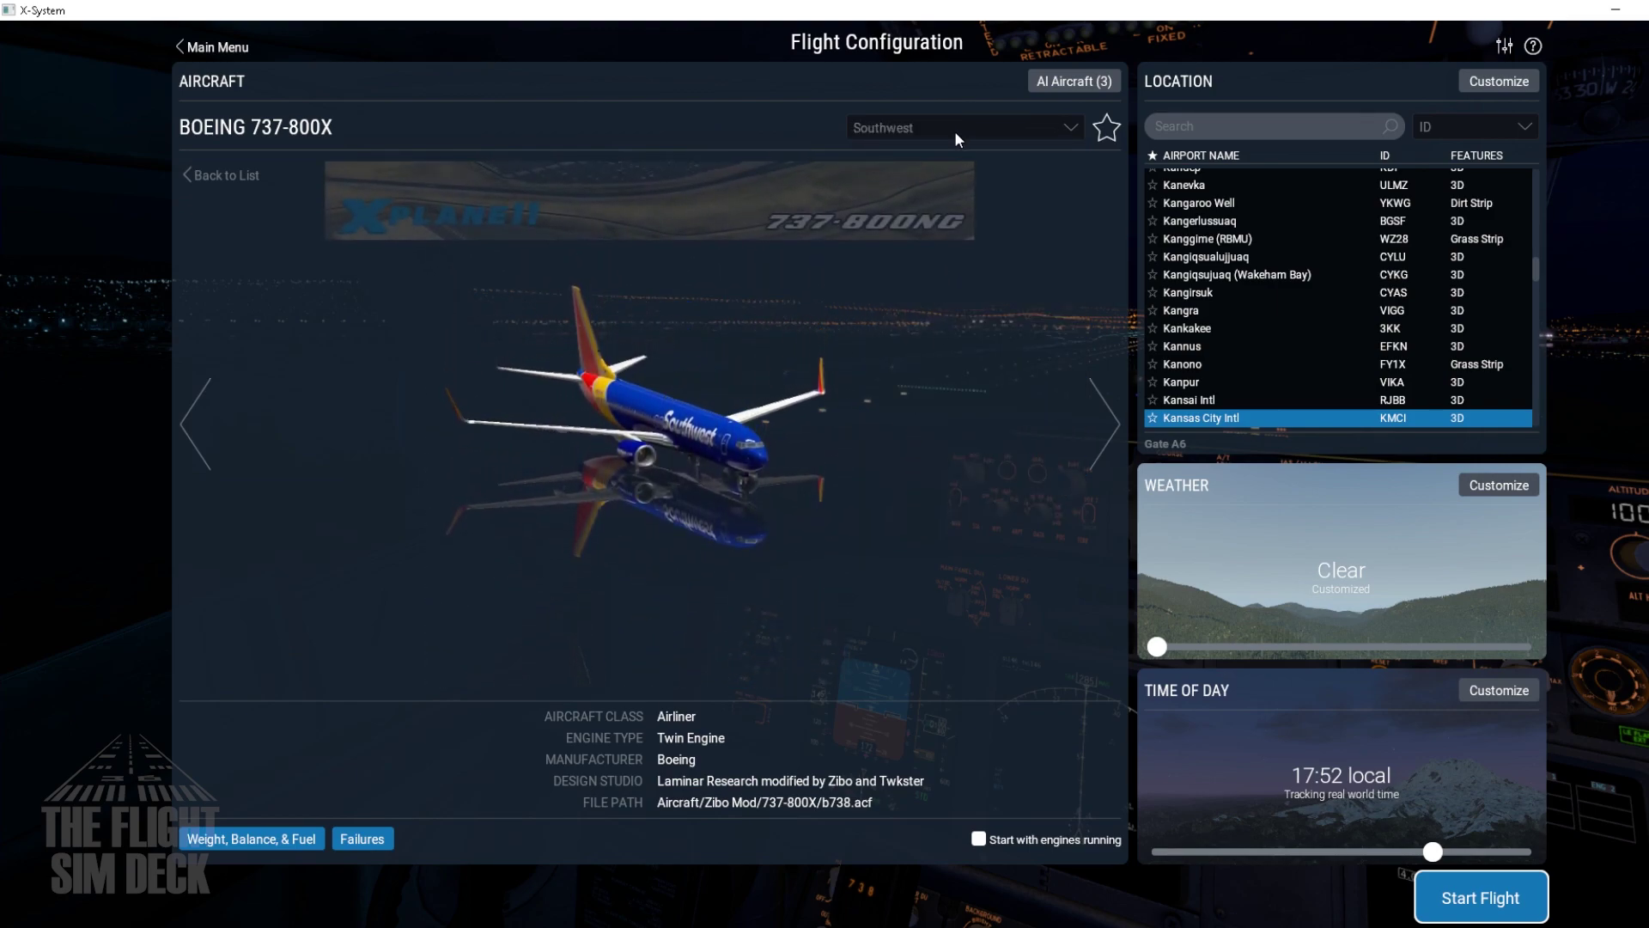
Start a new flight with the Boeing 737-900U in the AXP 737-900 United 37437 livery.
click(183, 50)
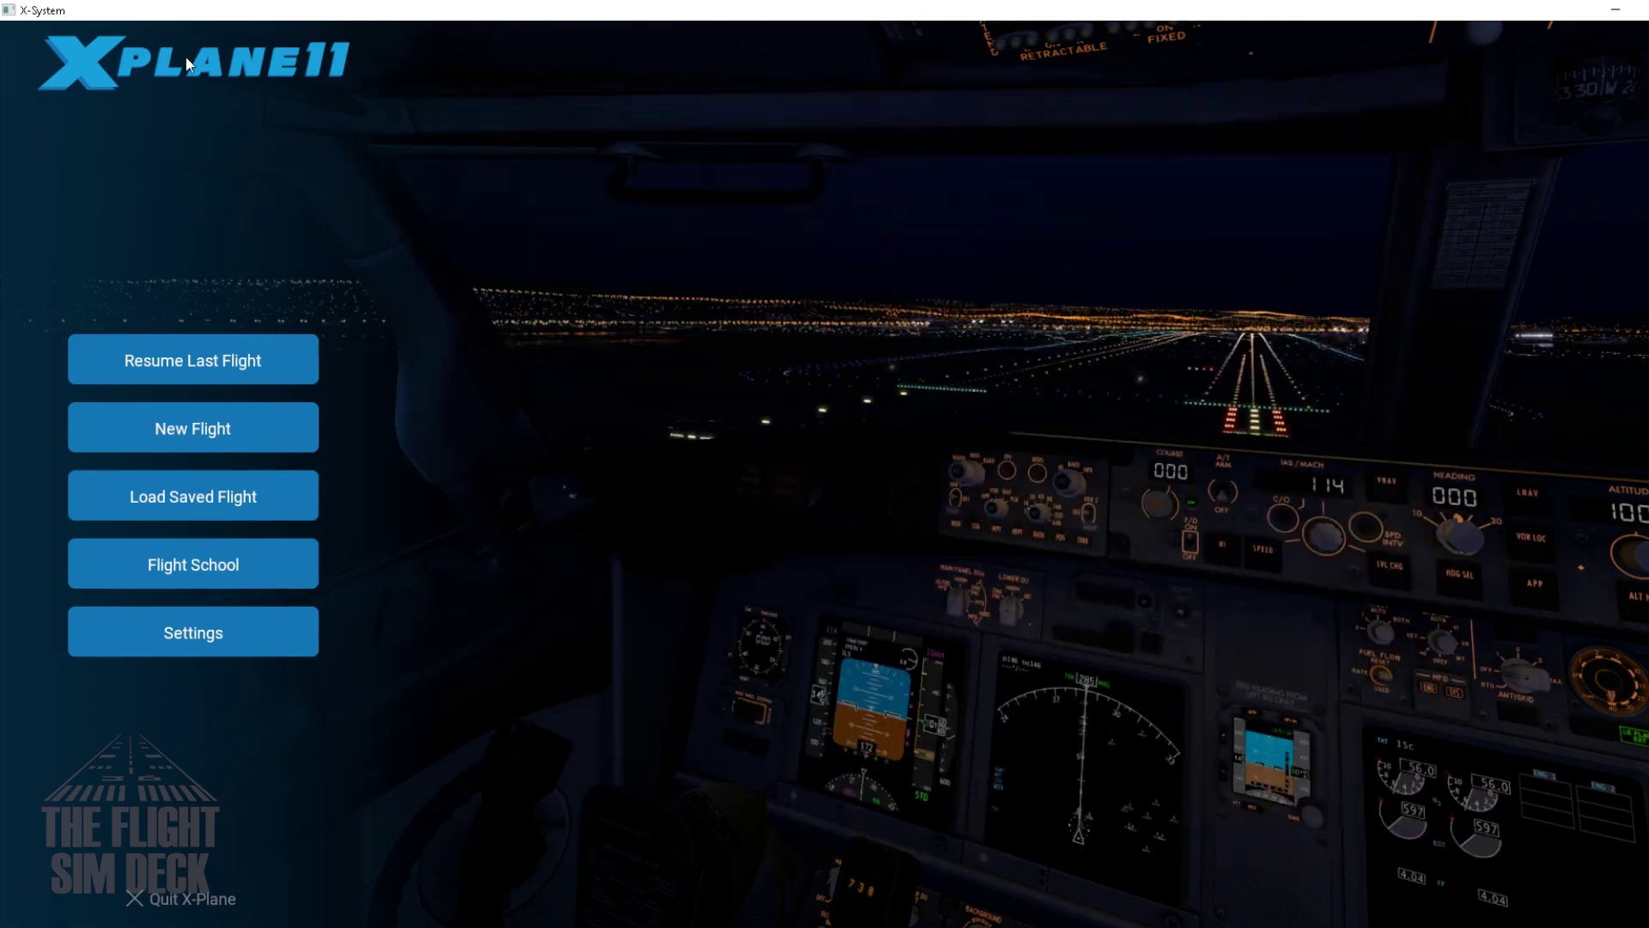
click(213, 430)
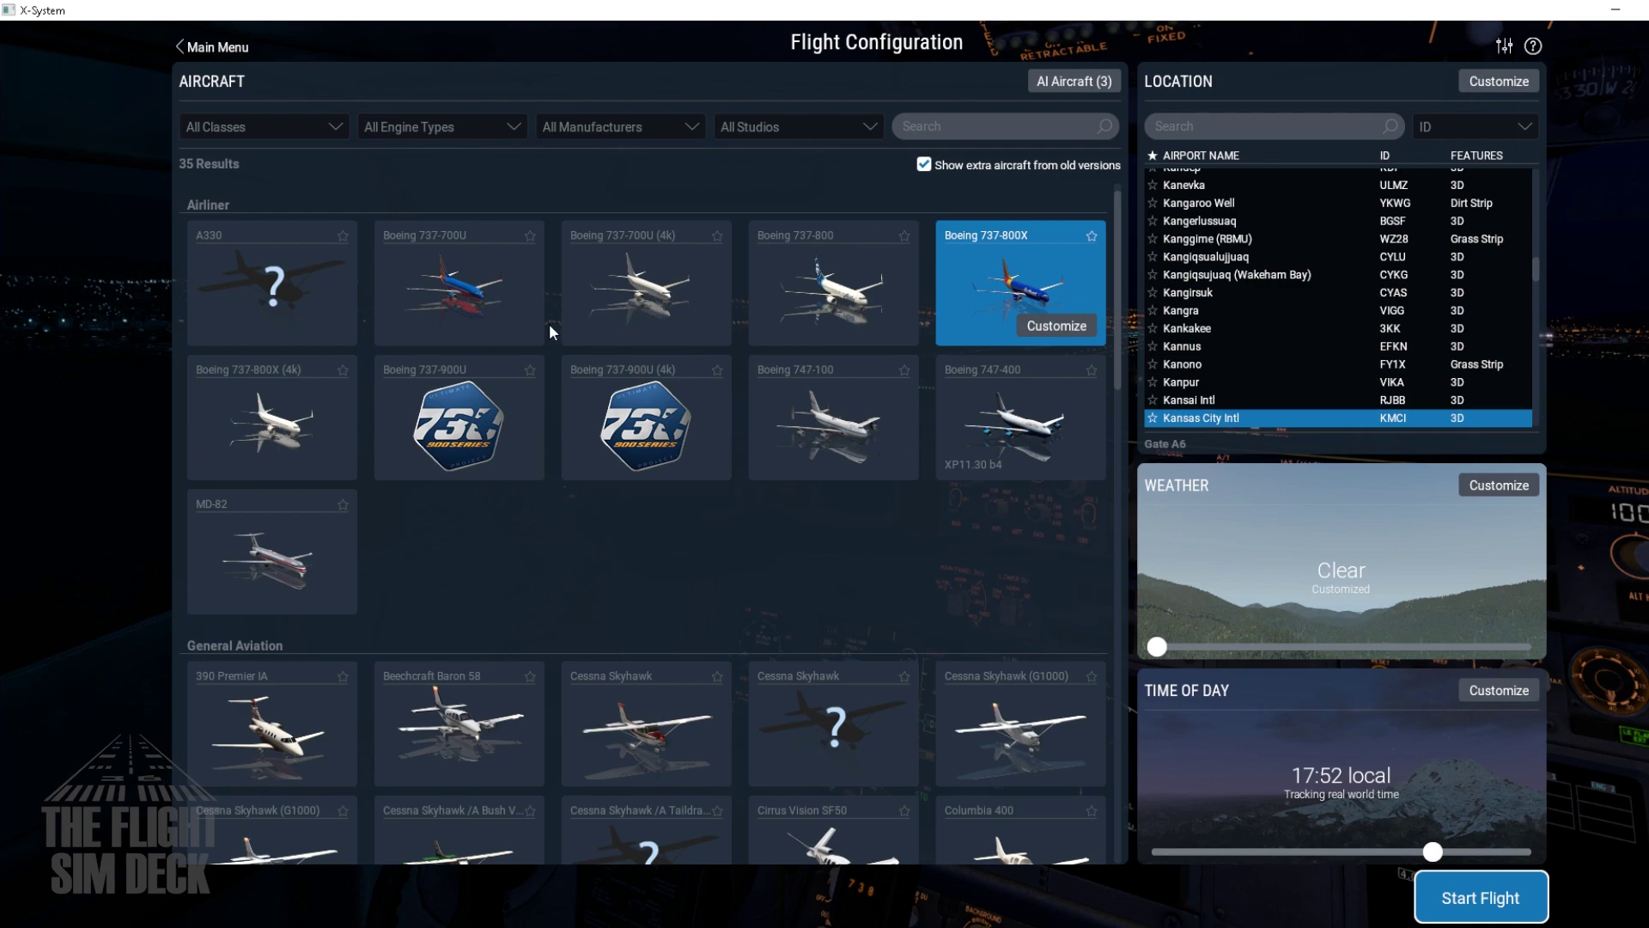
click(461, 424)
click(504, 464)
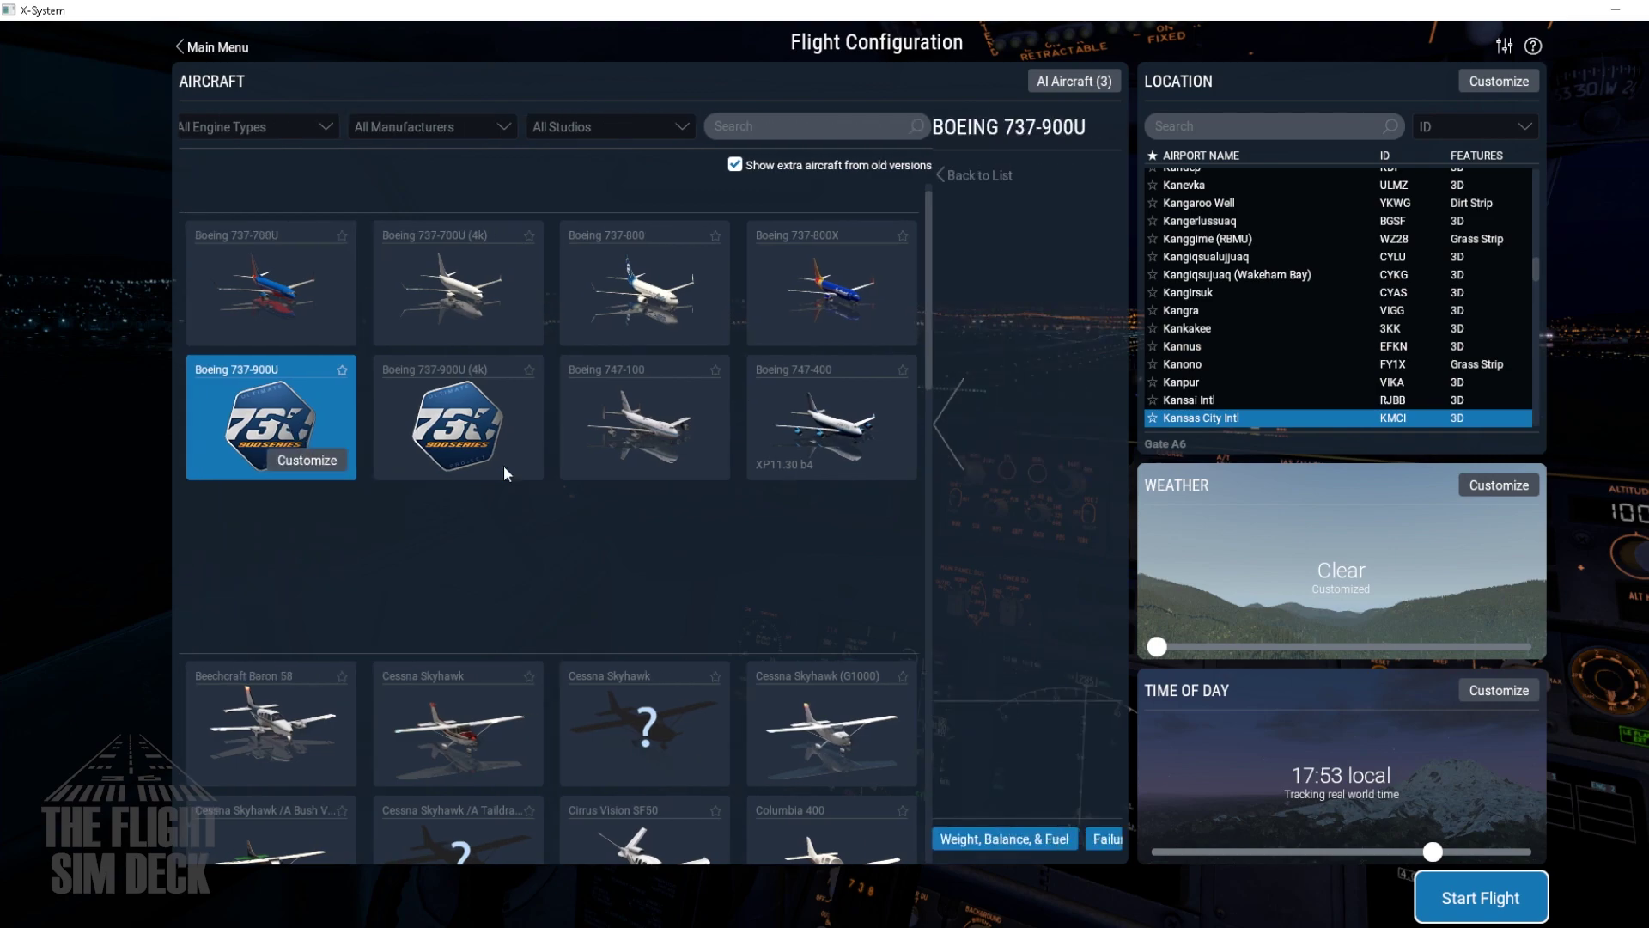
click(1033, 122)
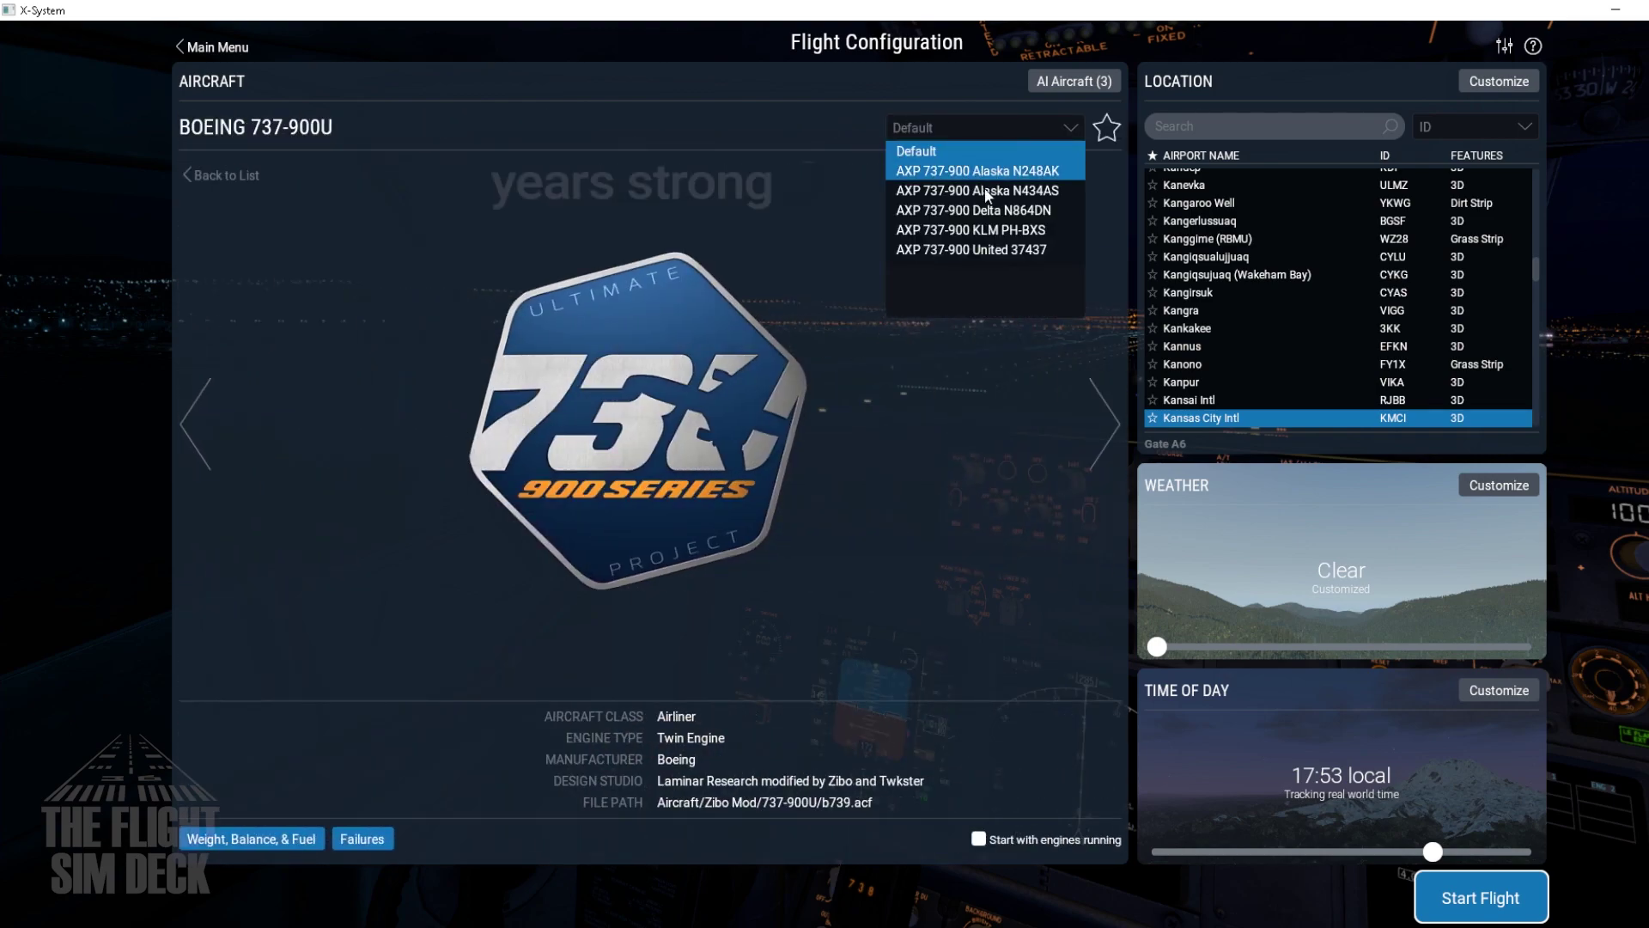
click(974, 251)
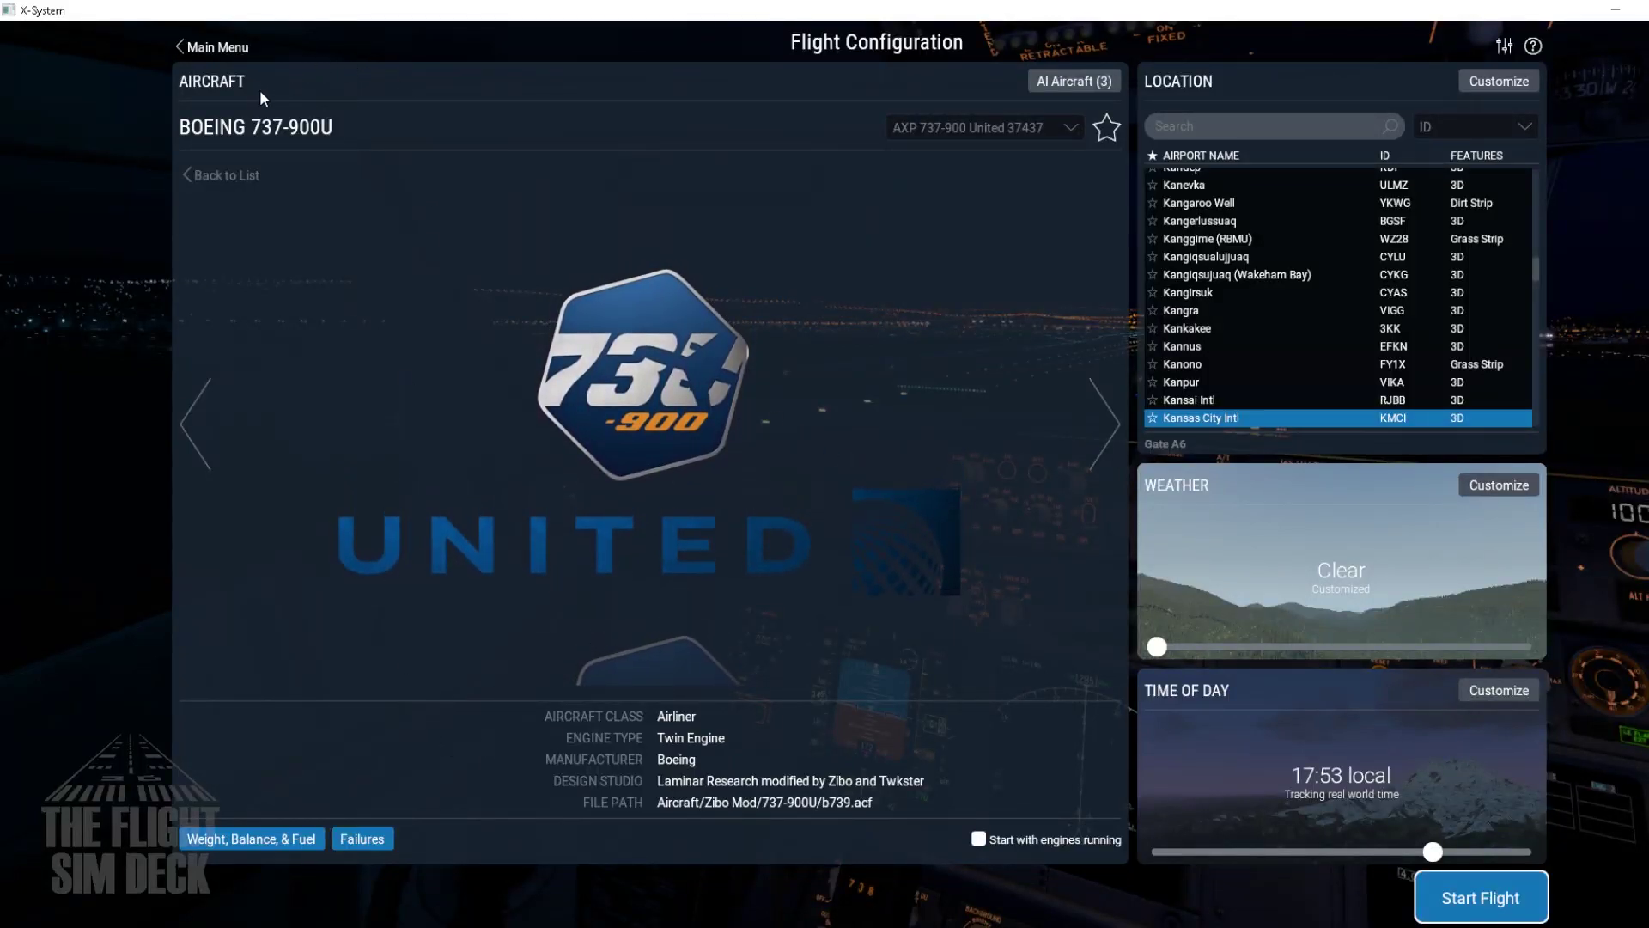
click(216, 49)
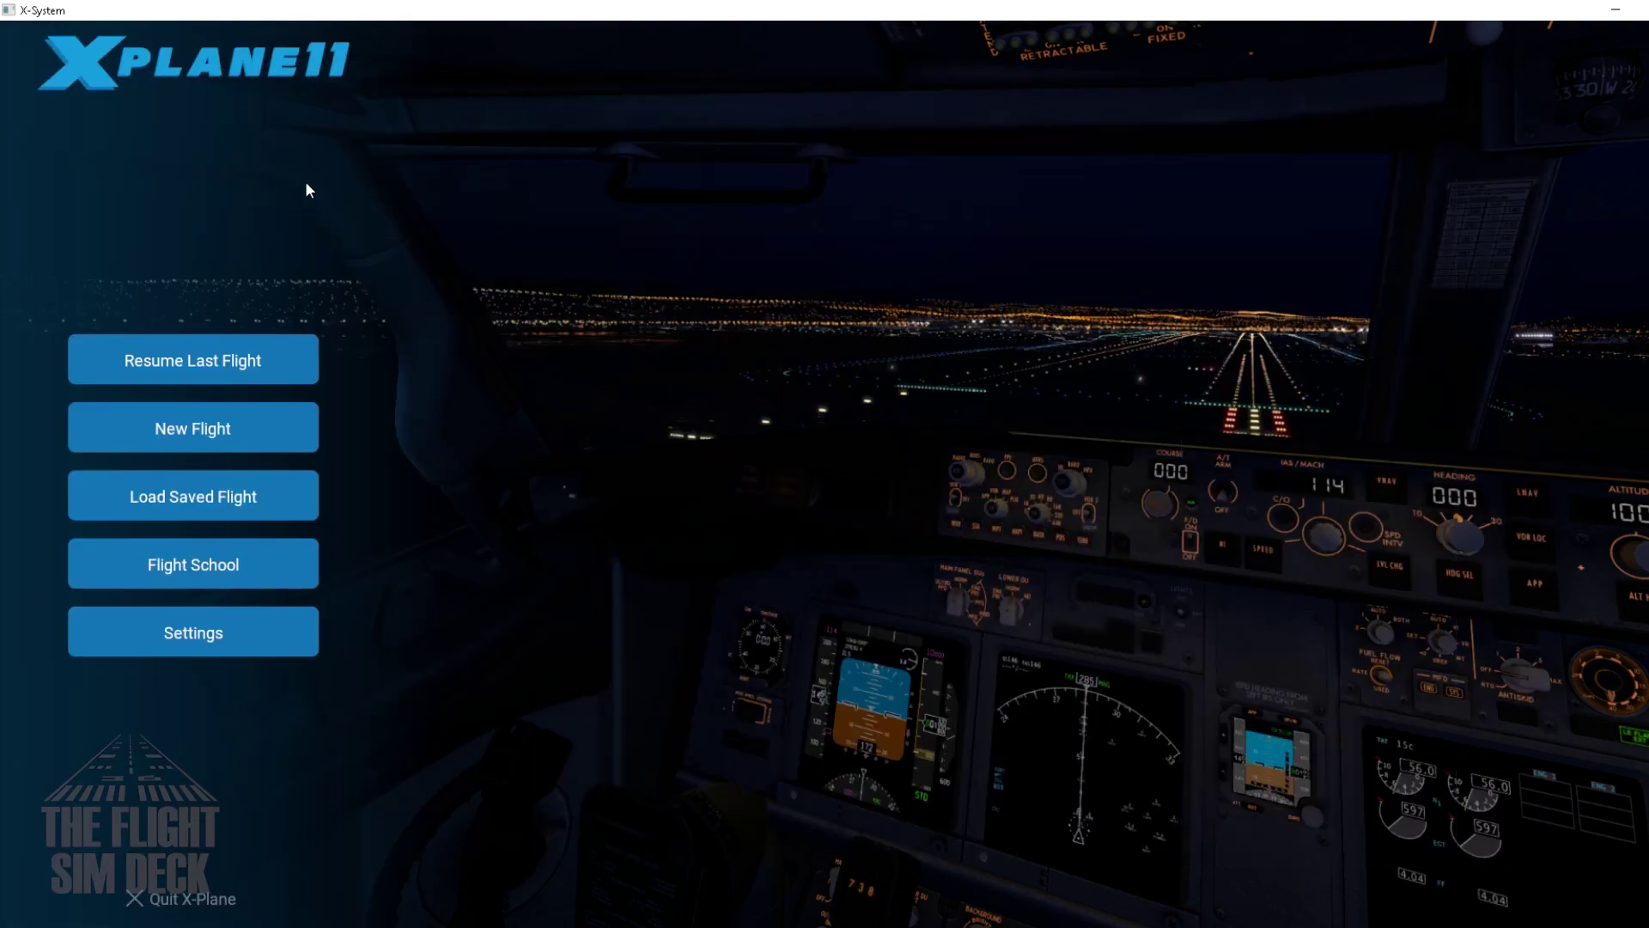
click(222, 423)
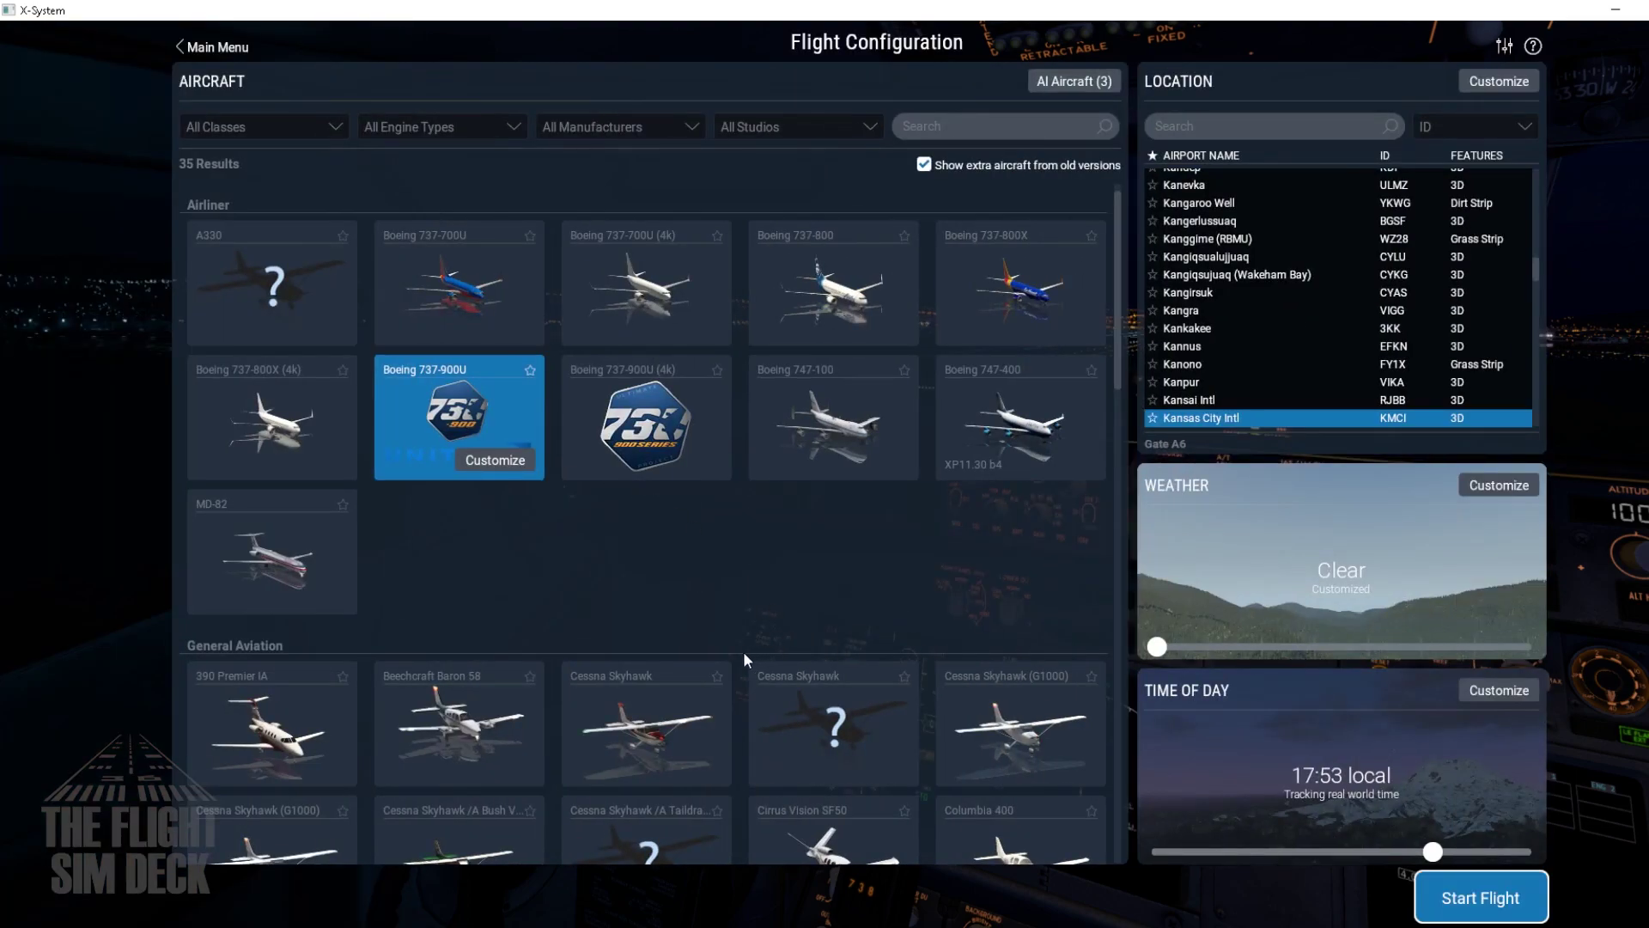